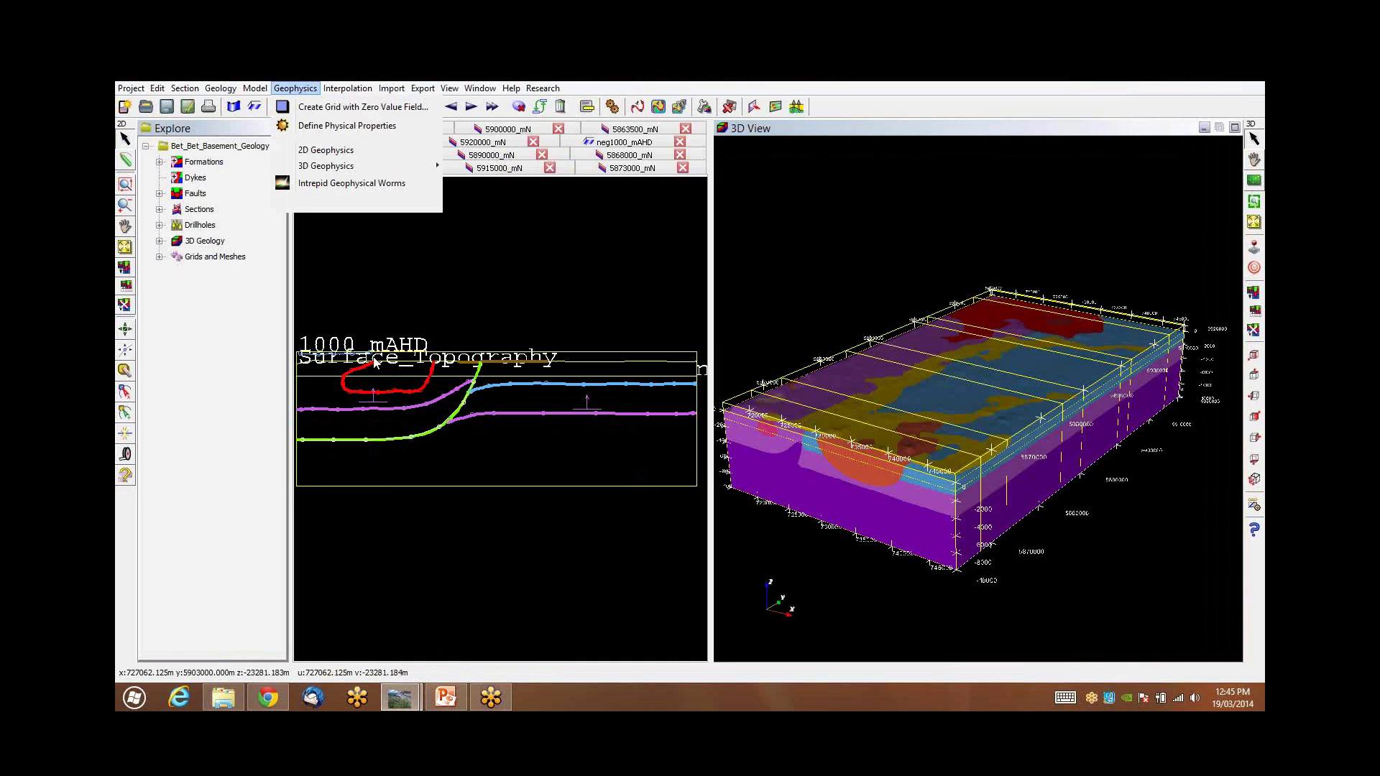
Step: Review the formations' gravity and magnetic laws and the geomagnetic reference field in the physical properties definition
{"action": "left_click", "coordinate": [368, 127]}
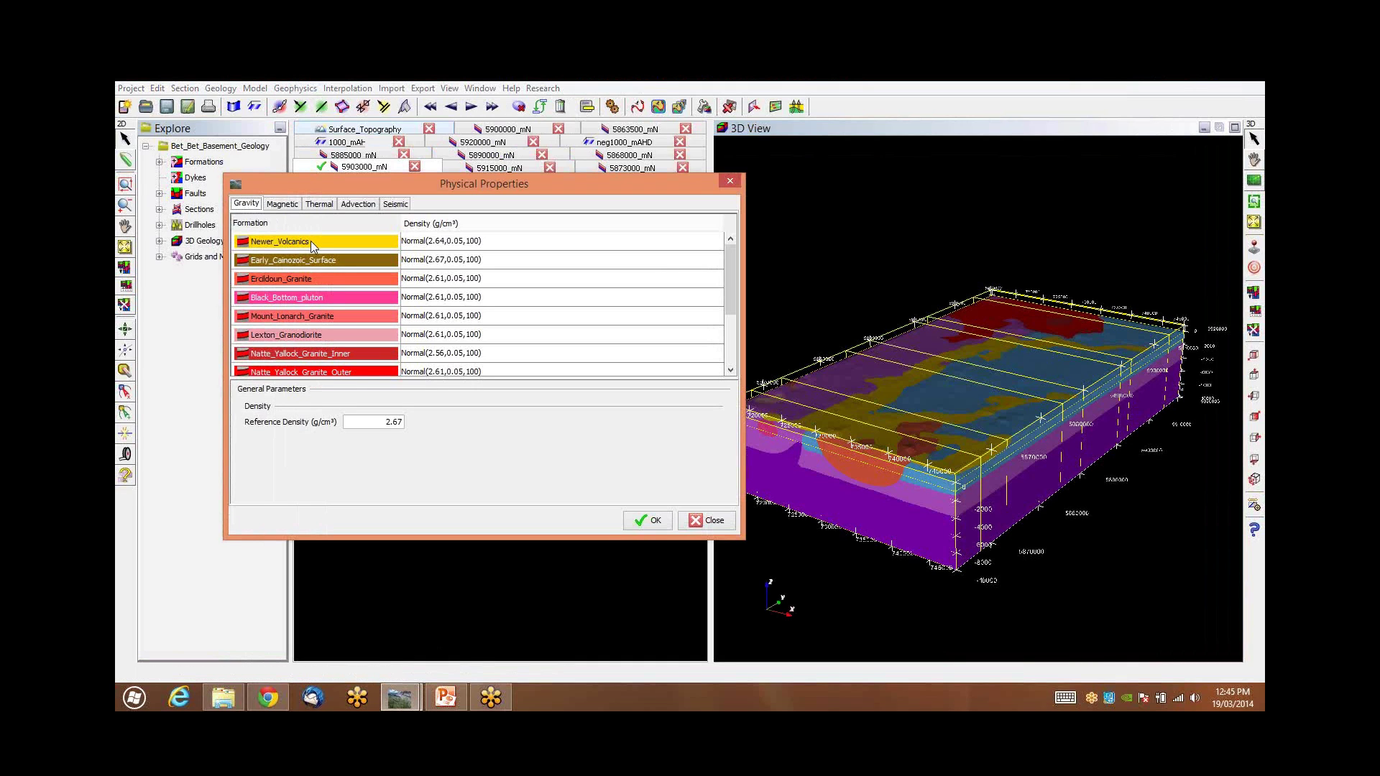
{"action": "left_click", "coordinate": [276, 207]}
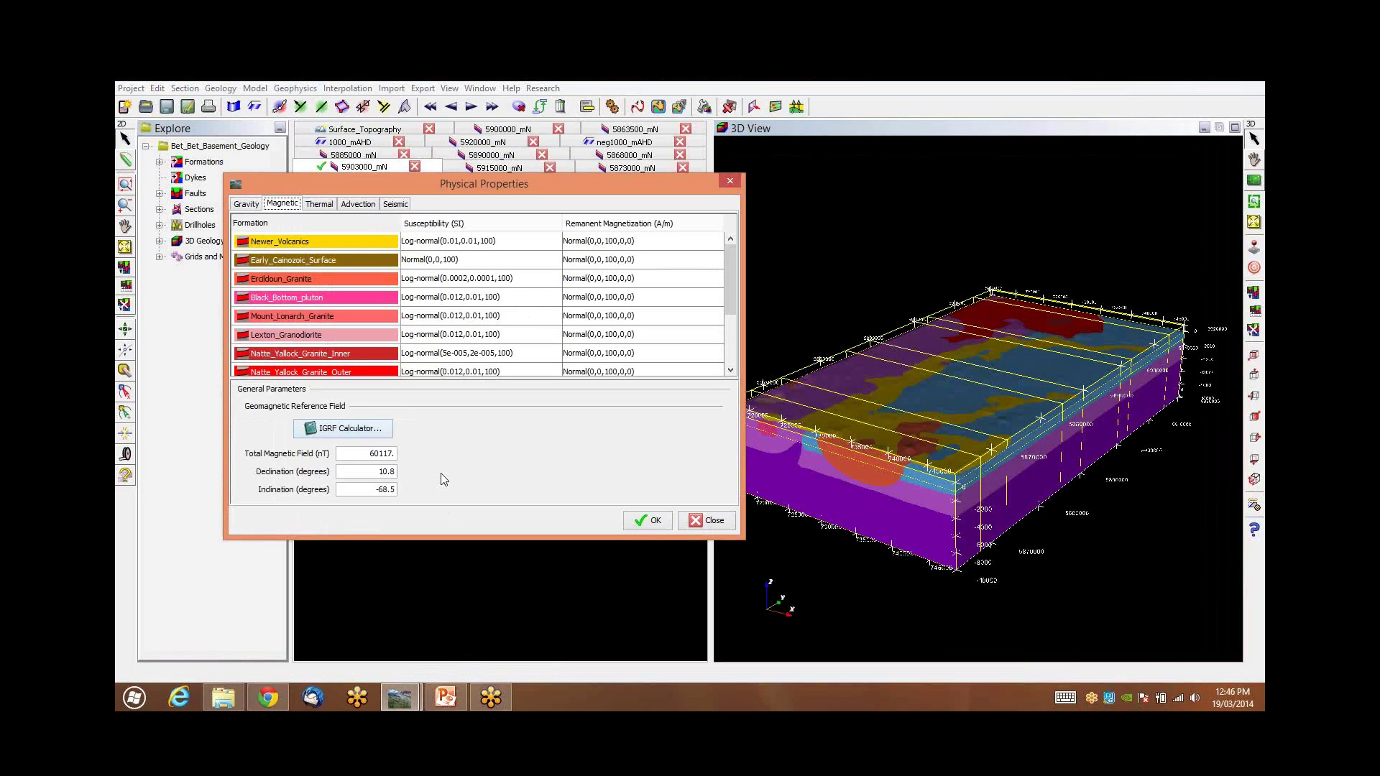
{"action": "left_click", "coordinate": [730, 181]}
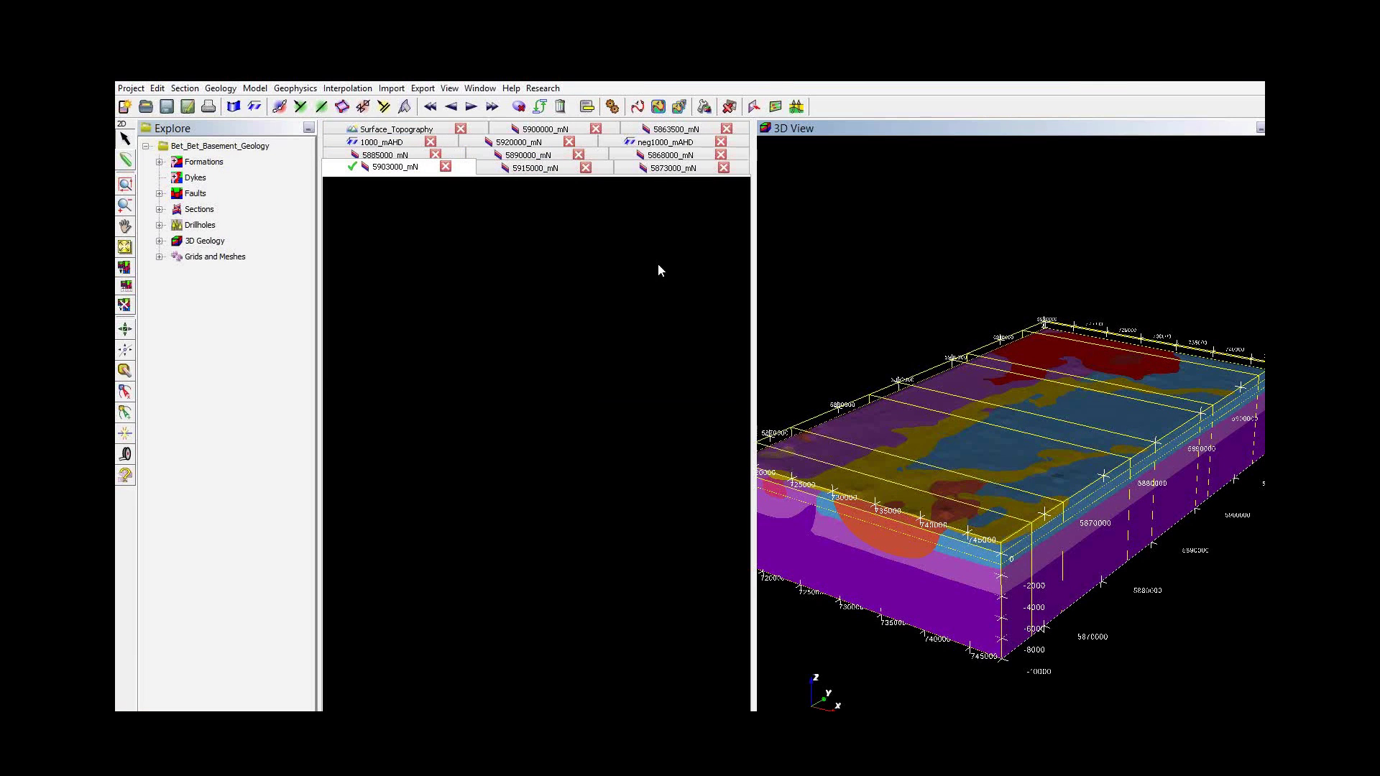
Step: Start a new 3D geophysics inversion case with the Inversion Wizard
{"action": "left_click", "coordinate": [293, 90]}
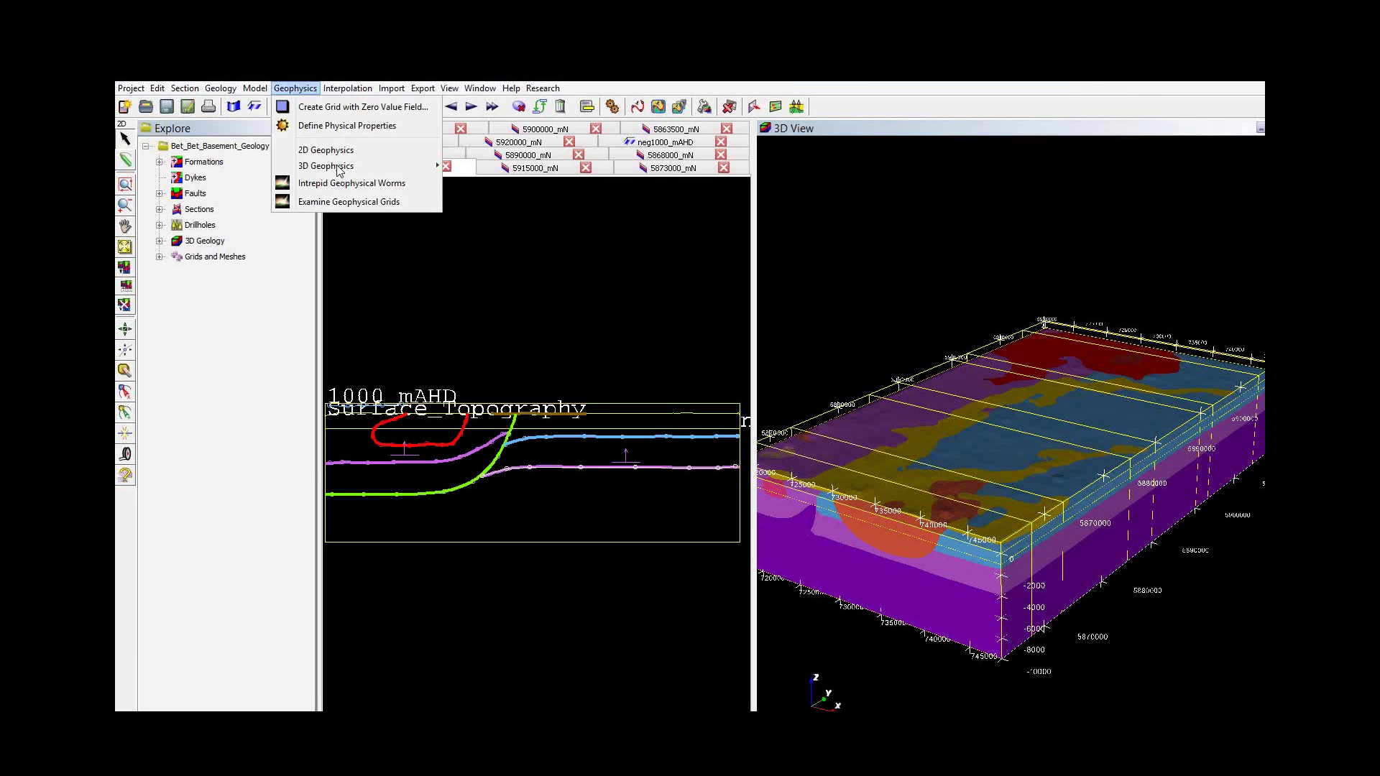
{"action": "mouse_move", "coordinate": [340, 170]}
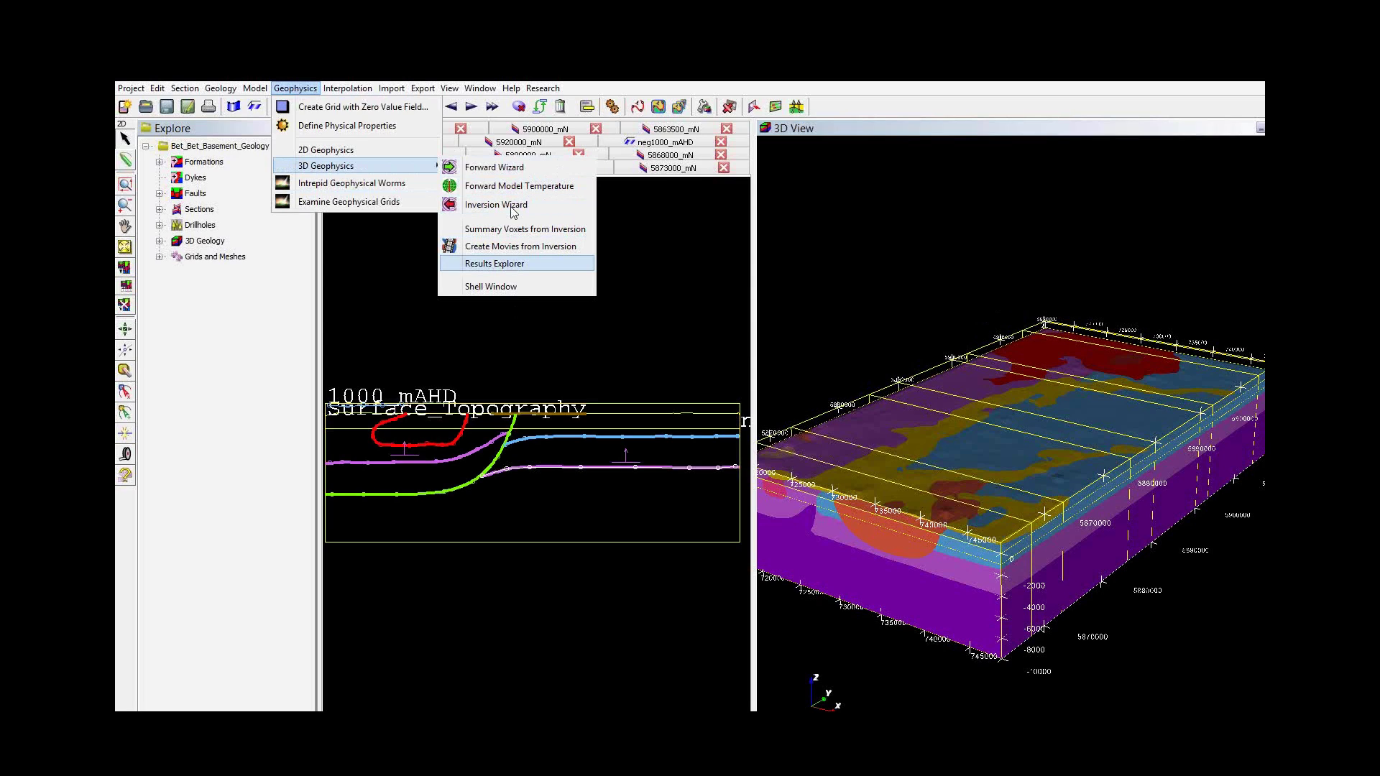
{"action": "left_click", "coordinate": [512, 208]}
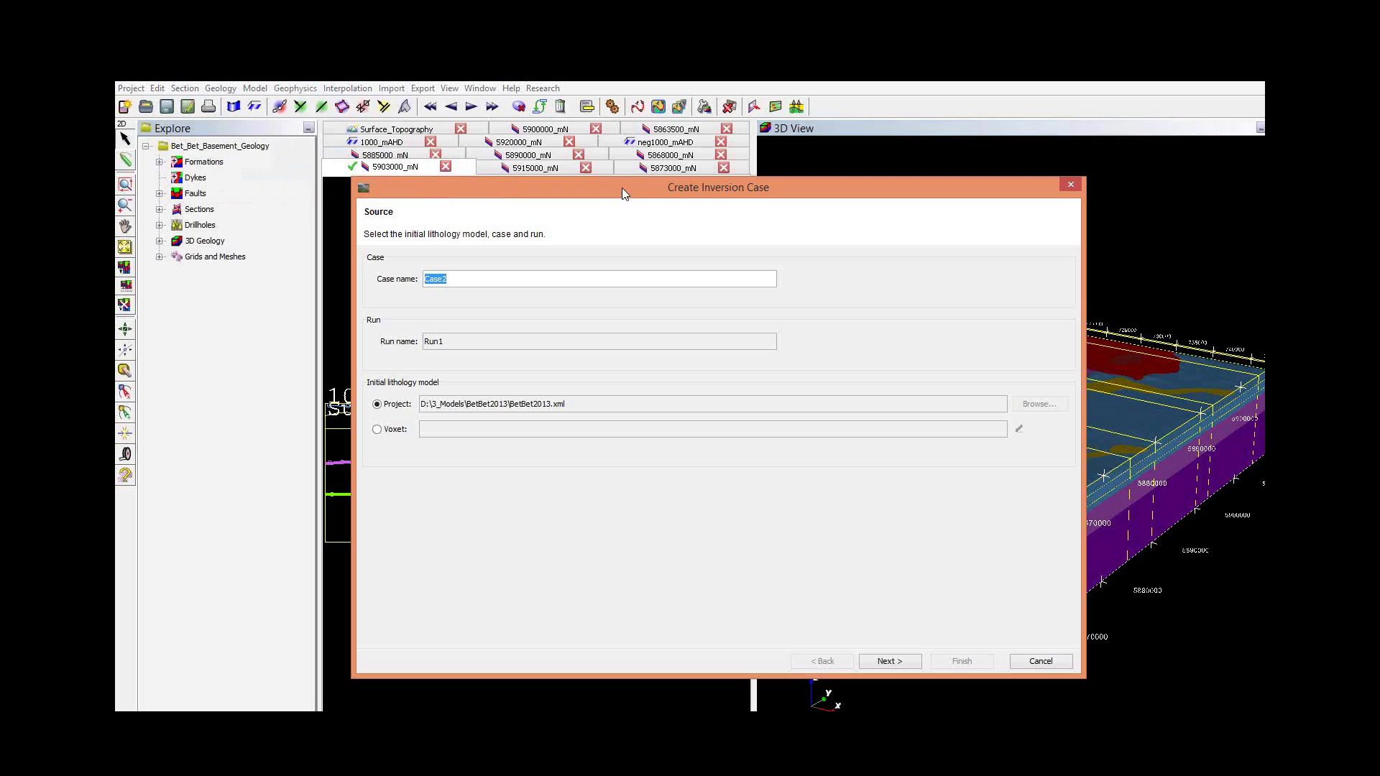
Step: Try a Gocad voxet as the initial lithology model, loading initial.vo from the external_lithology_block_model folder in BetBet2013_Data
{"action": "left_click", "coordinate": [377, 430]}
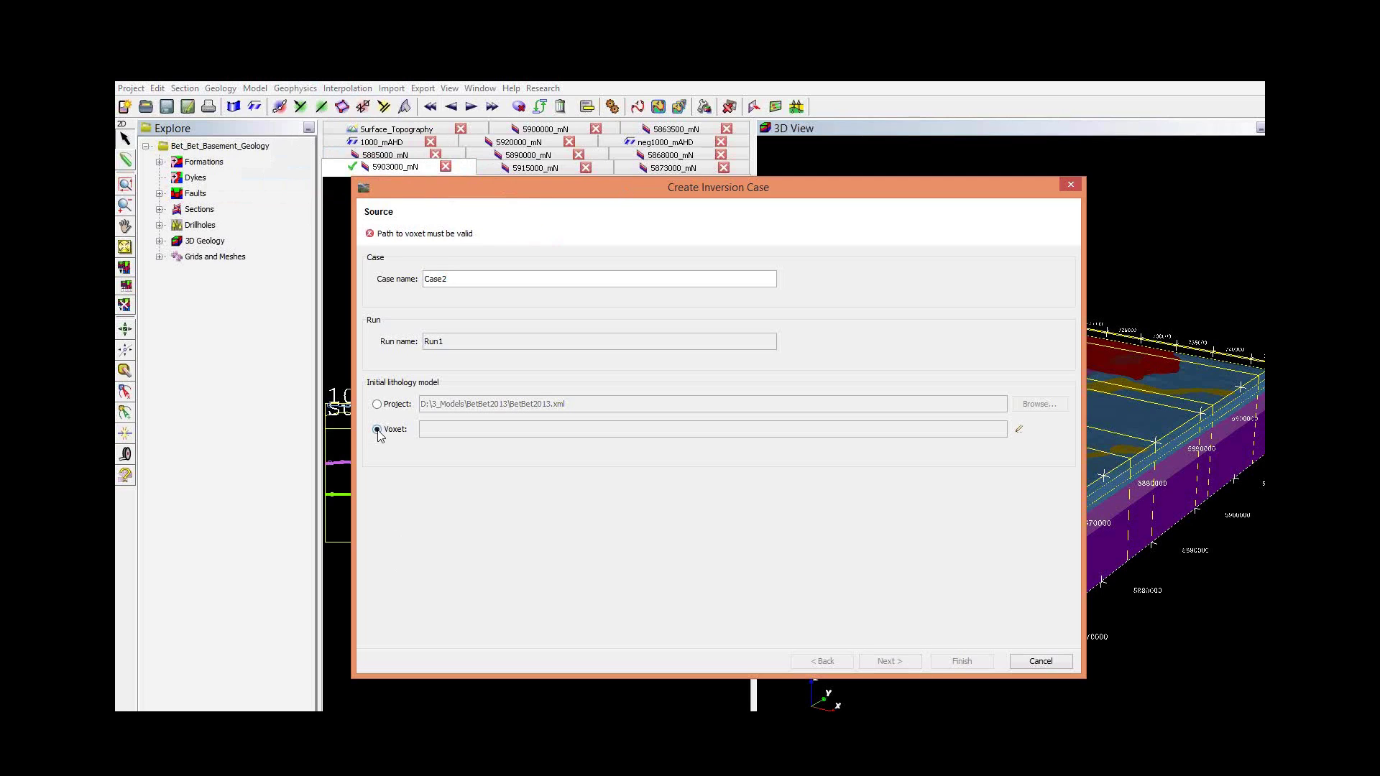
{"action": "left_click", "coordinate": [1019, 430]}
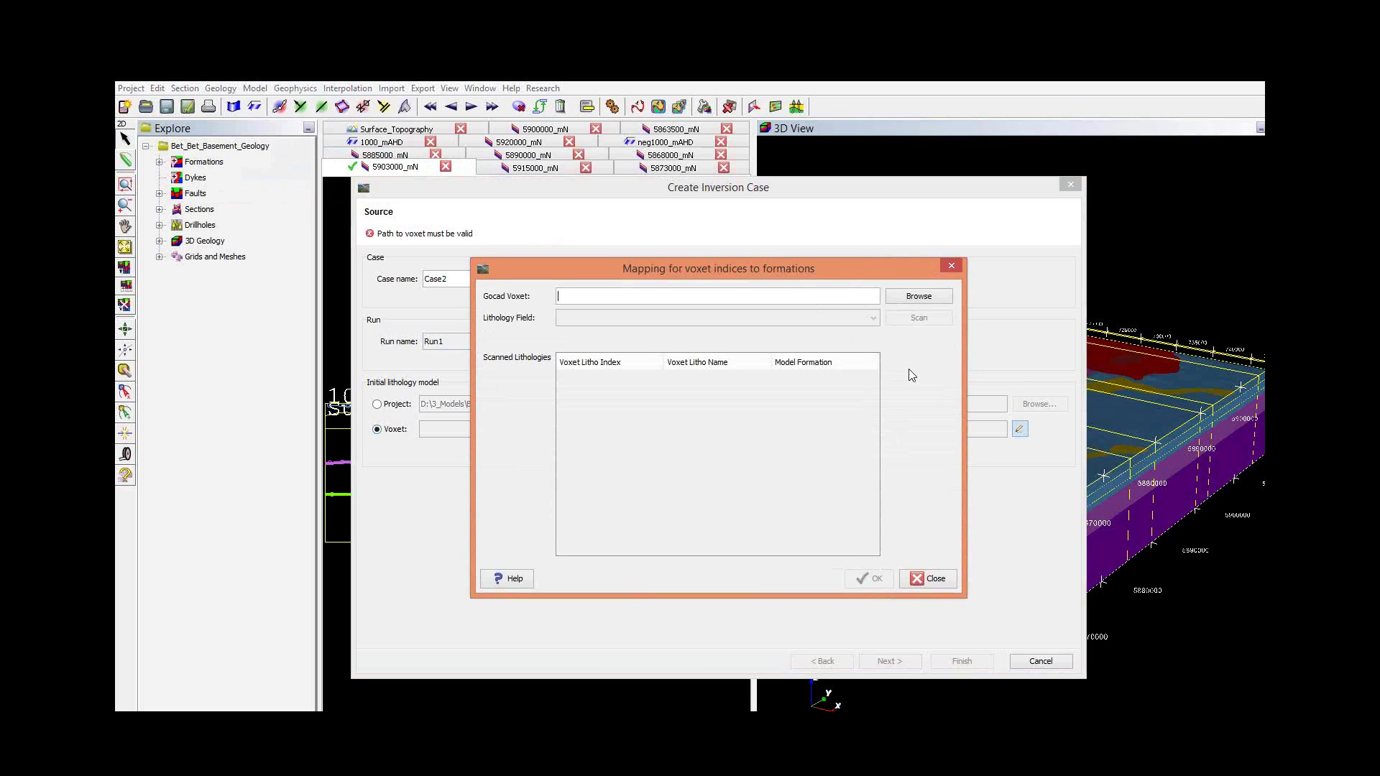
{"action": "left_click", "coordinate": [909, 297]}
{"action": "left_click", "coordinate": [826, 304]}
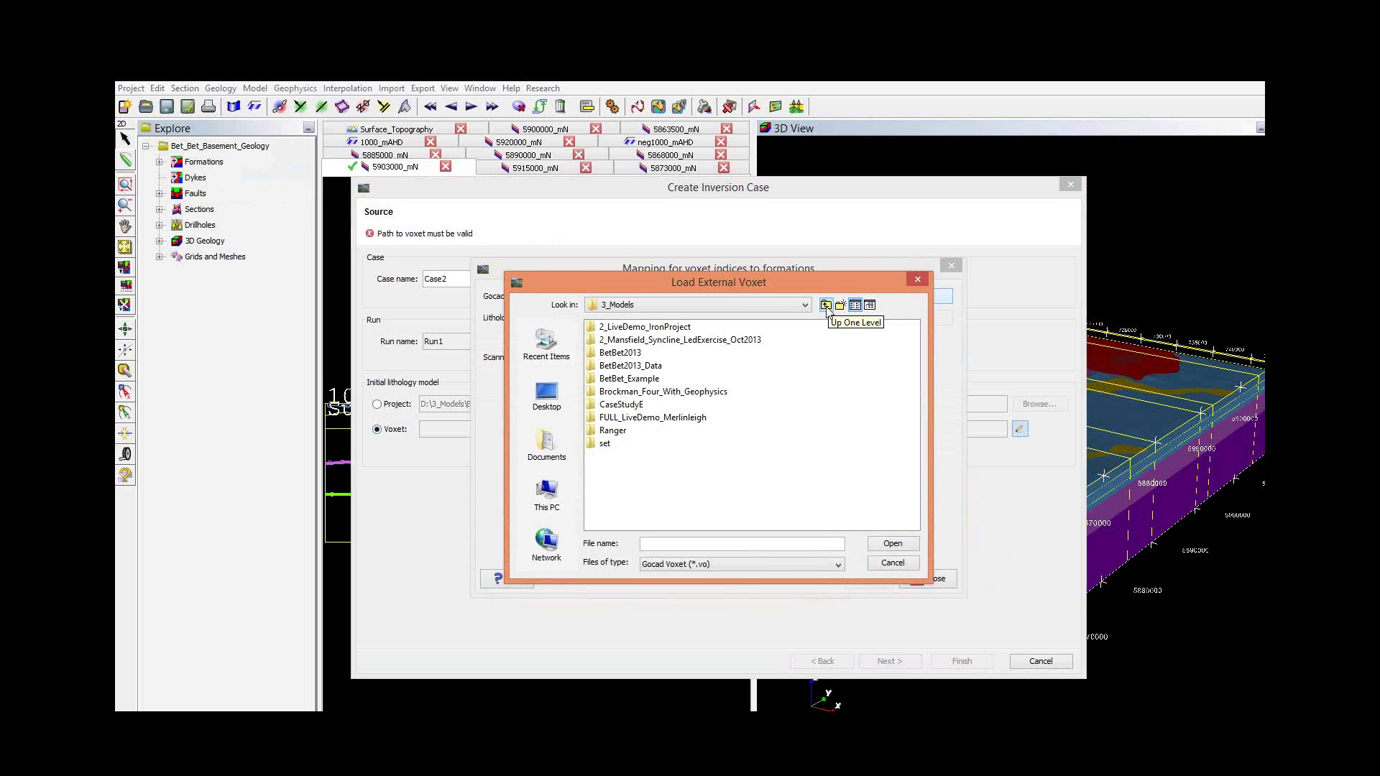
{"action": "double_click", "coordinate": [649, 366]}
{"action": "left_click", "coordinate": [624, 328]}
{"action": "double_click", "coordinate": [624, 330]}
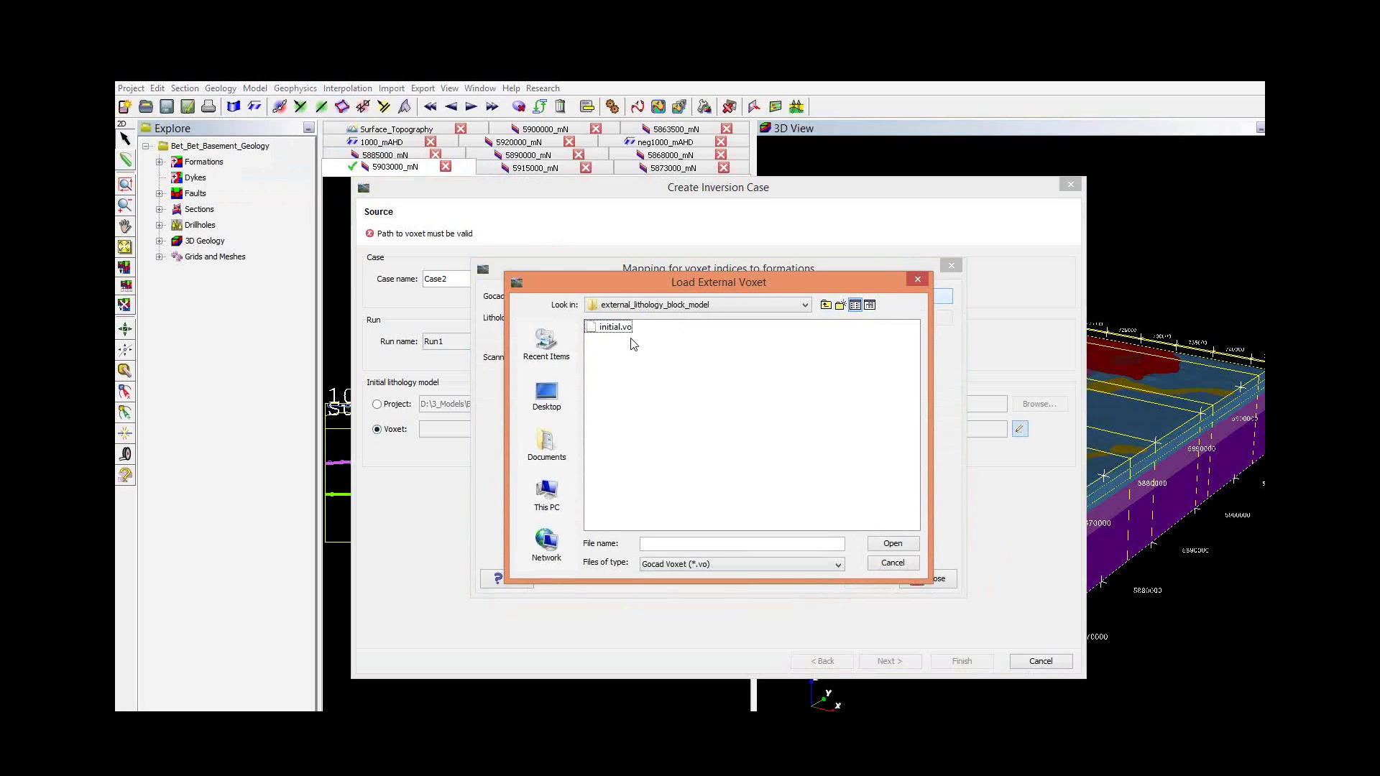
{"action": "left_click", "coordinate": [841, 567]}
{"action": "left_click", "coordinate": [840, 566]}
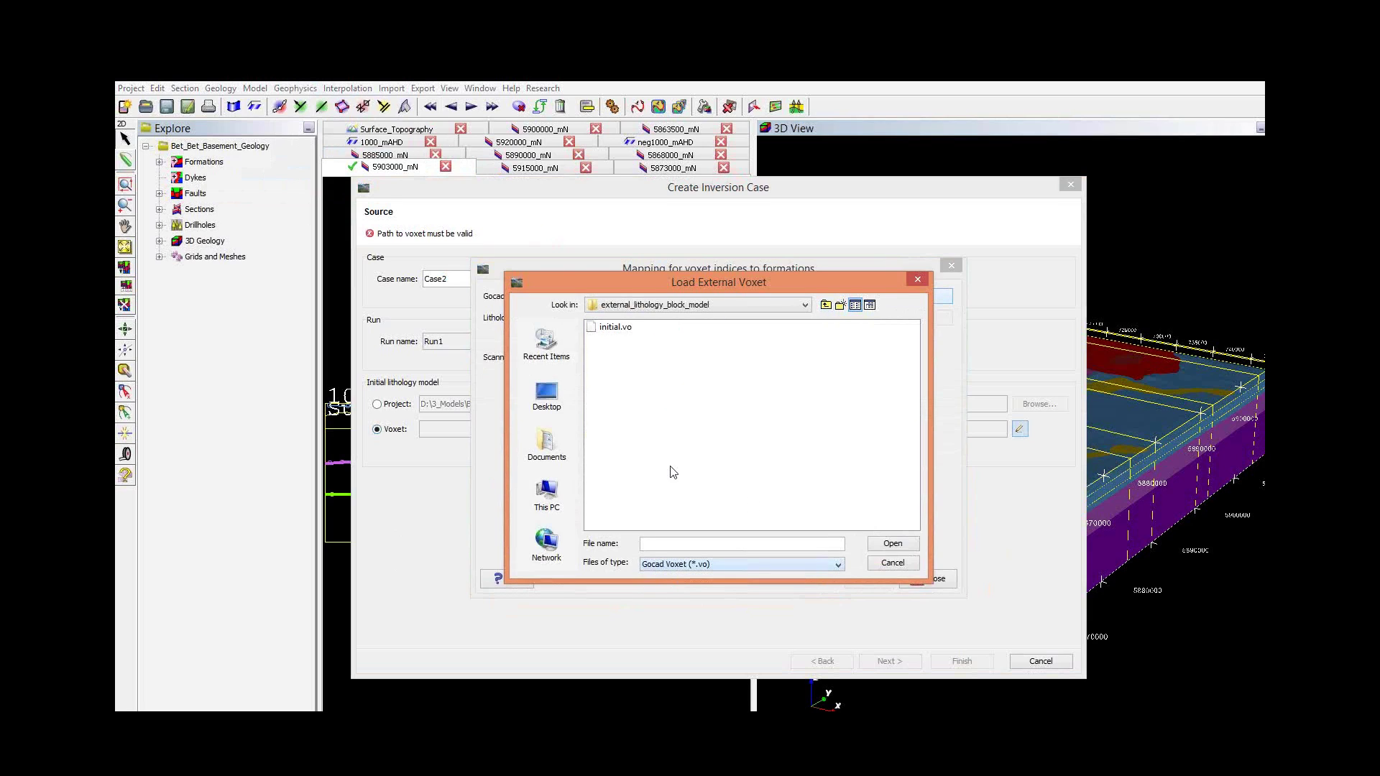
{"action": "left_click", "coordinate": [616, 331]}
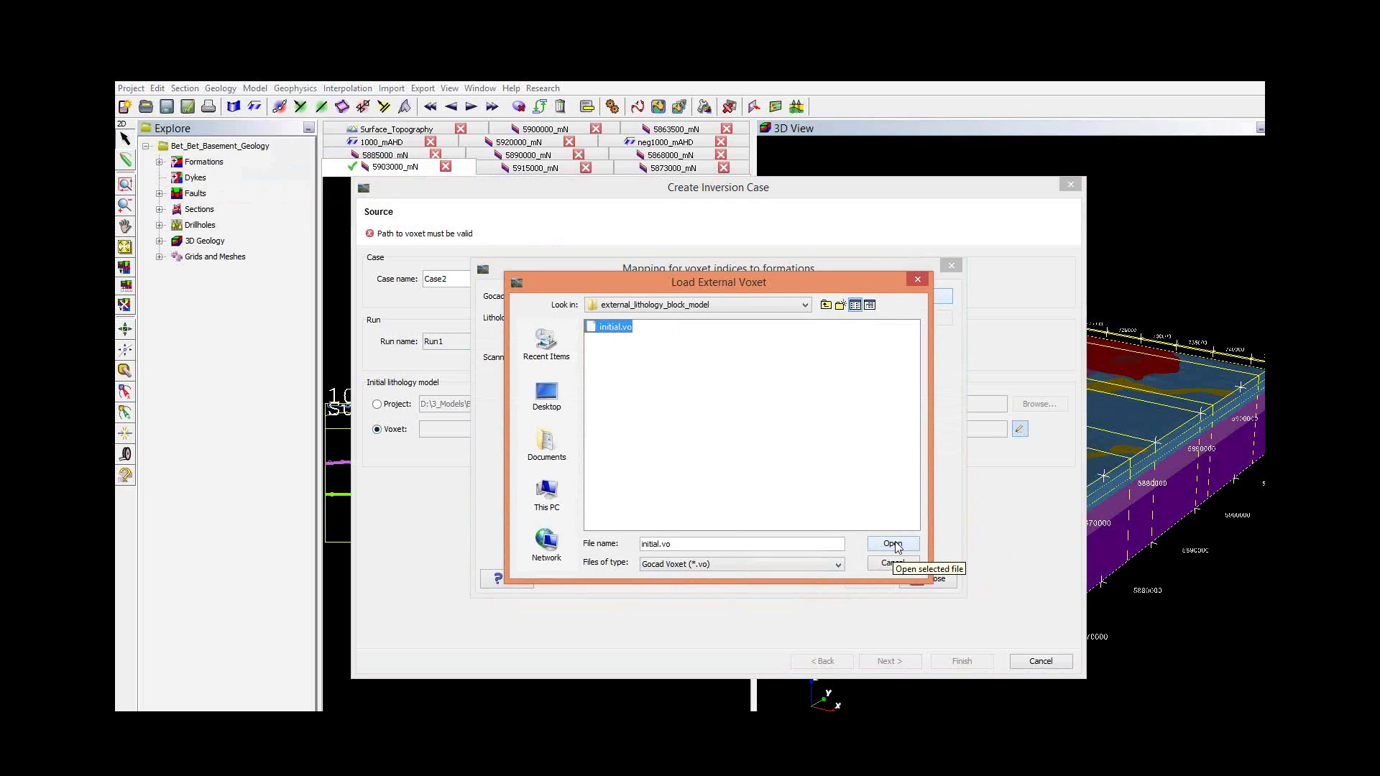
{"action": "left_click", "coordinate": [896, 545]}
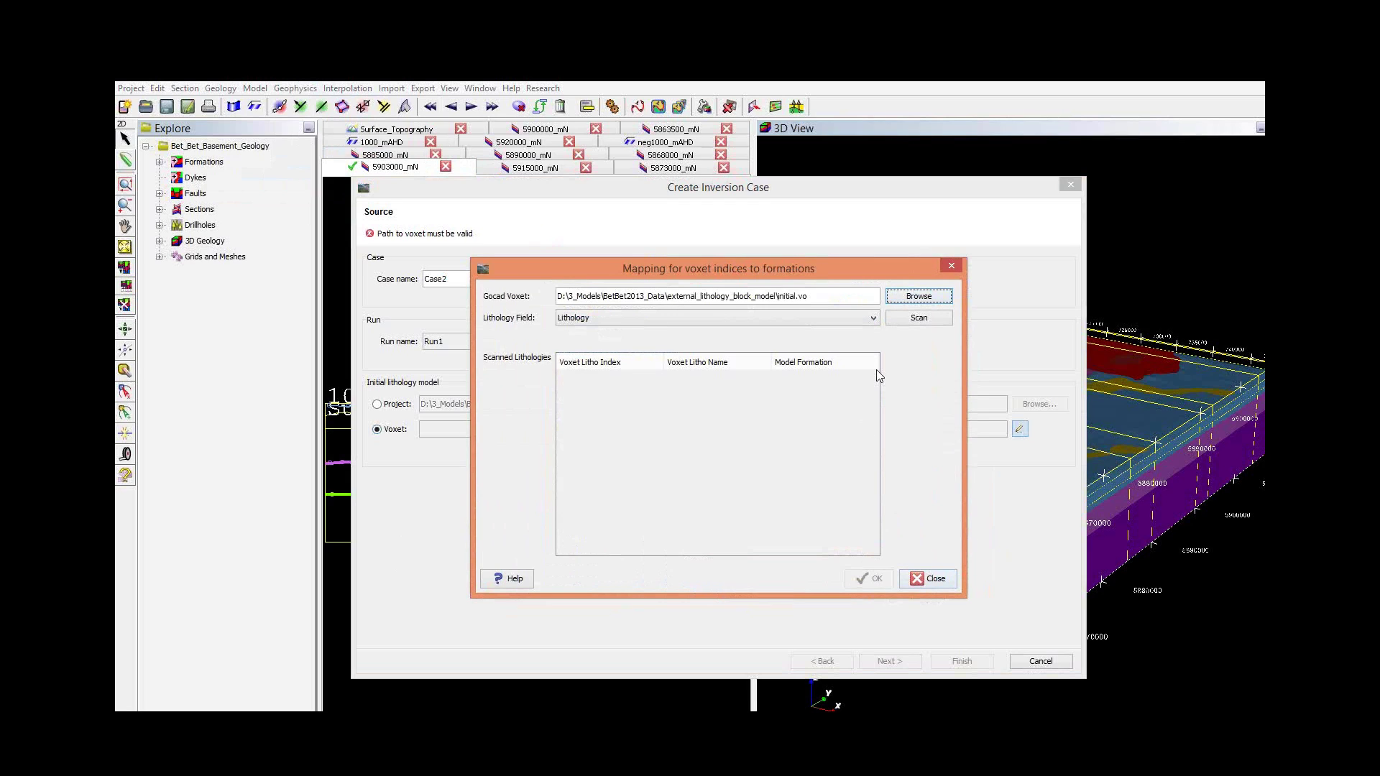
Step: Scan the voxet's Lithology field, discard the formation mapping and return the initial lithology model source to the project
{"action": "left_click", "coordinate": [907, 318]}
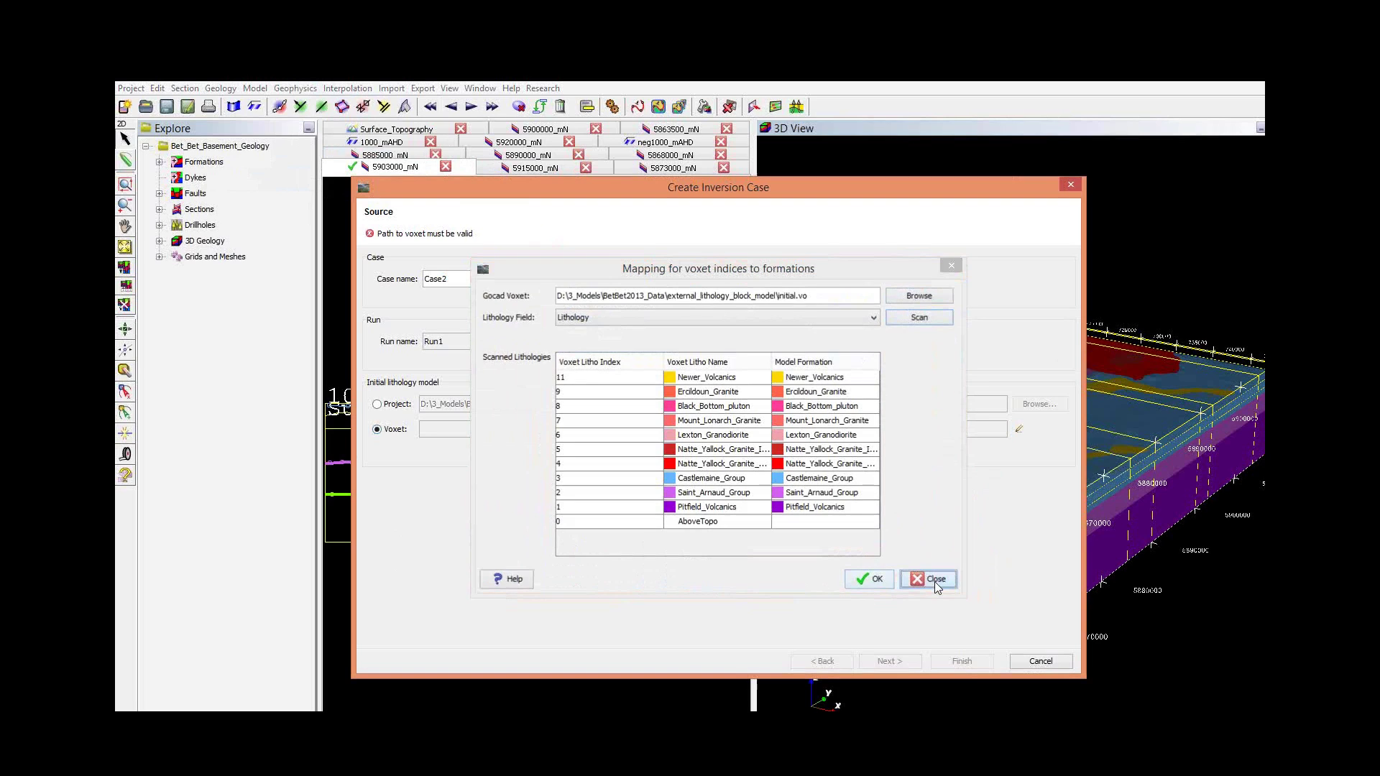
{"action": "left_click", "coordinate": [934, 580]}
{"action": "left_click", "coordinate": [378, 404]}
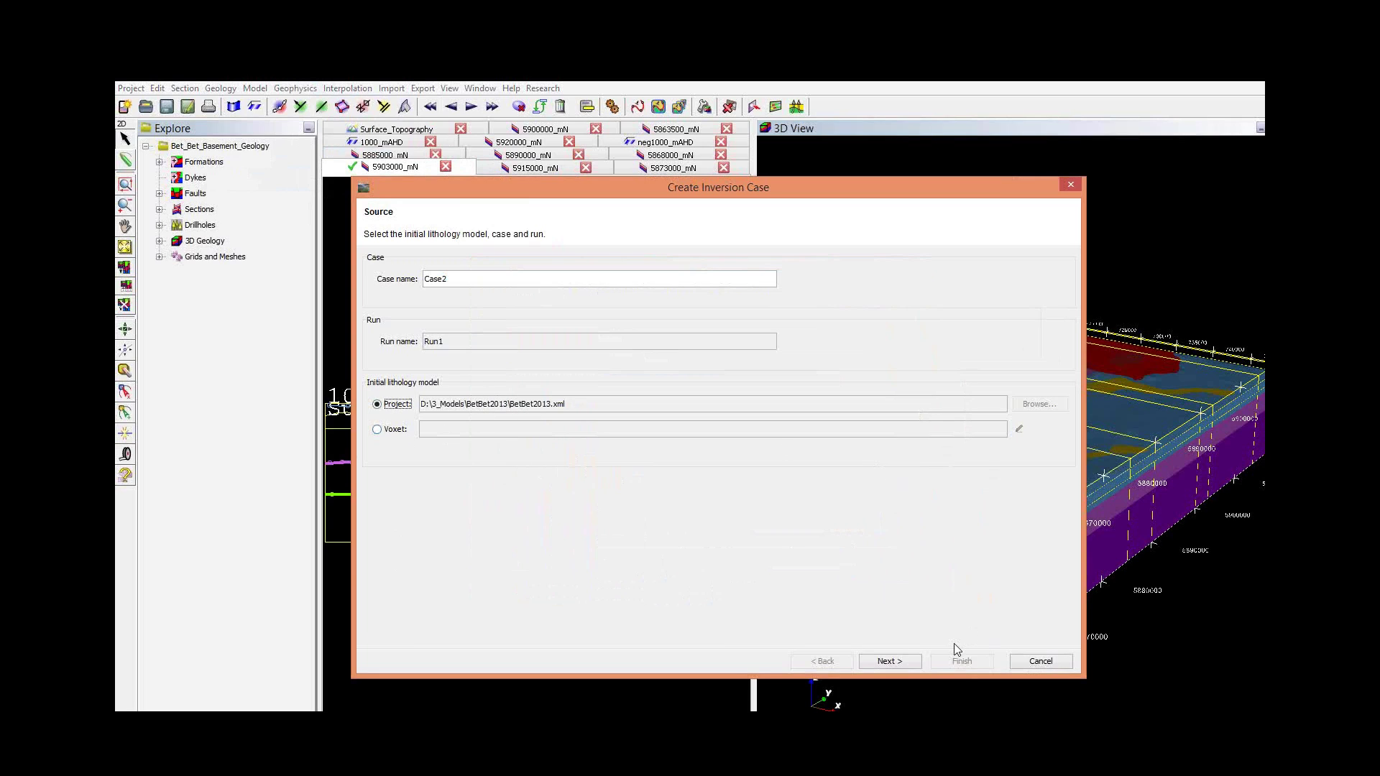
Step: In the inversion case's model settings, set the voxet cell counts to nX 33, nY 57 and nZ 110
{"action": "left_click", "coordinate": [889, 661]}
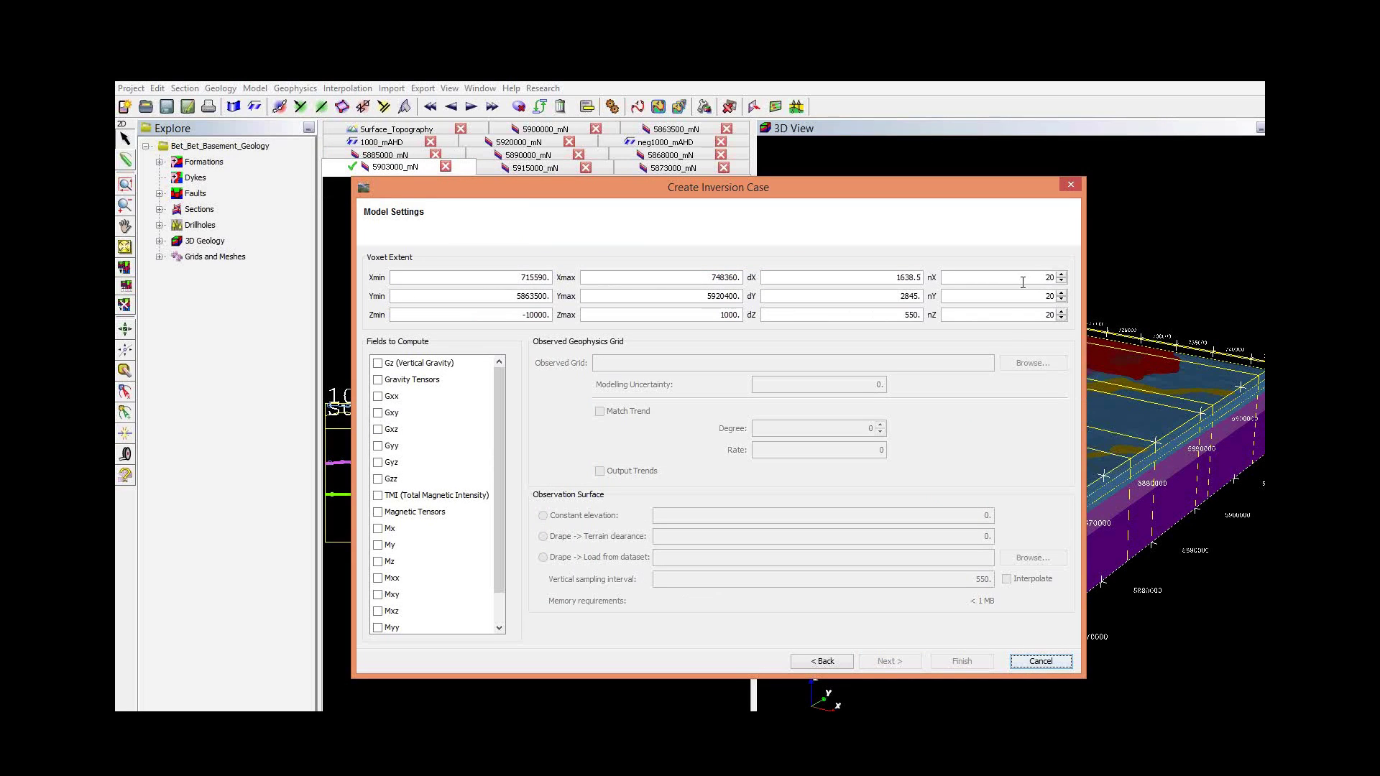
{"action": "double_click", "coordinate": [1033, 280]}
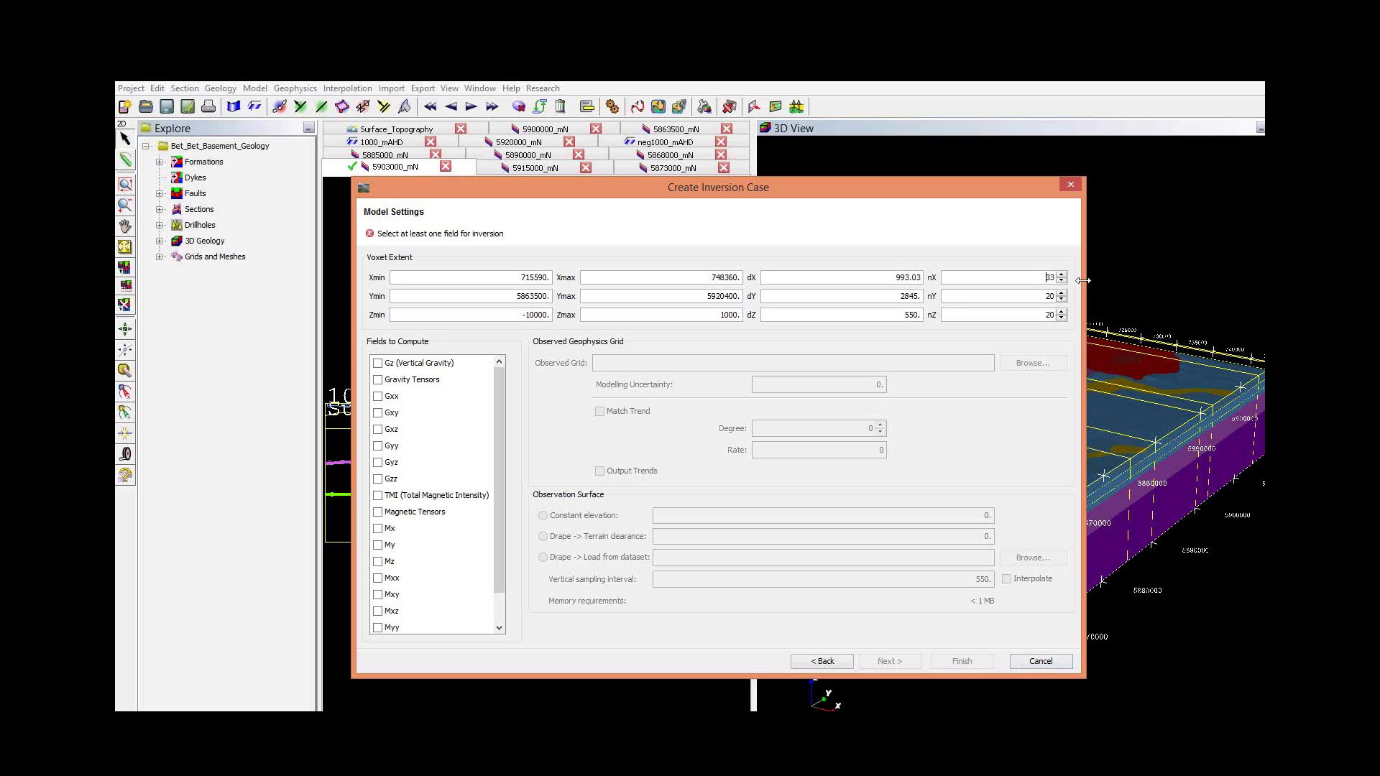
{"action": "key", "text": "Tab"}
{"action": "type", "text": "57"}
{"action": "key", "text": "Tab"}
{"action": "type", "text": "110"}
Step: Enable Gzz with the observed grid bet_bet_sba_500m_padded_uc0pt5km_1vd_for_inversion_1000m_cells_residual_Eo.ers from InputGrids and a modelling uncertainty of 0.5
{"action": "left_click", "coordinate": [379, 480]}
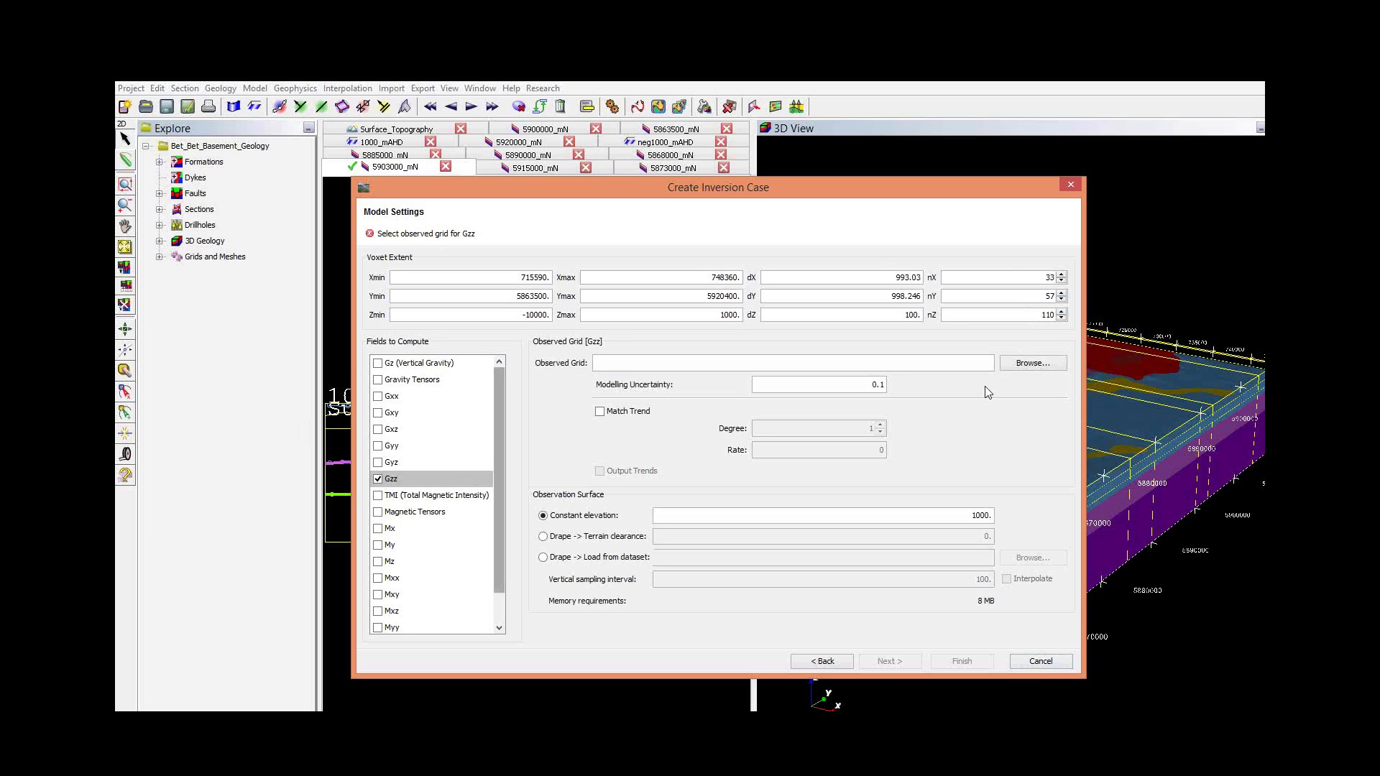
{"action": "left_click", "coordinate": [1032, 365]}
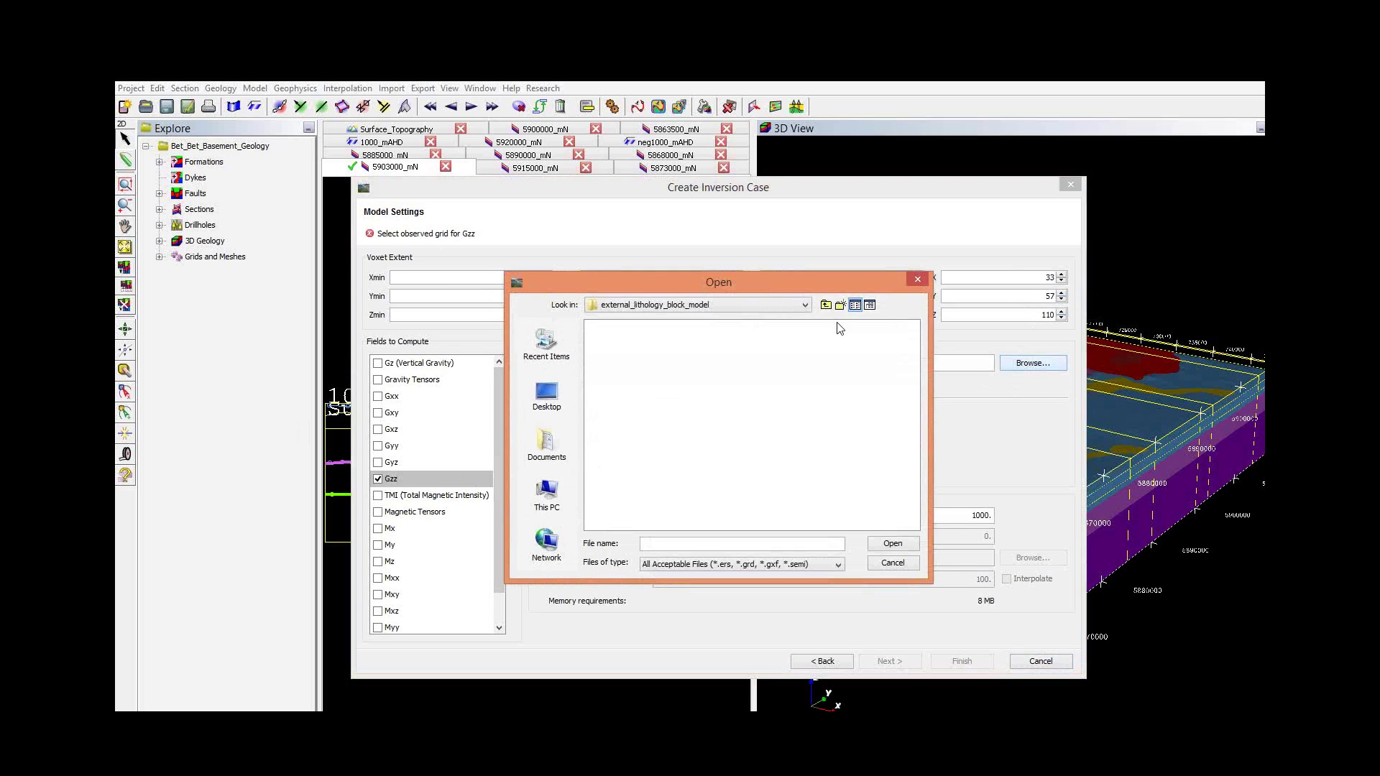
{"action": "left_click", "coordinate": [825, 304]}
{"action": "double_click", "coordinate": [632, 341]}
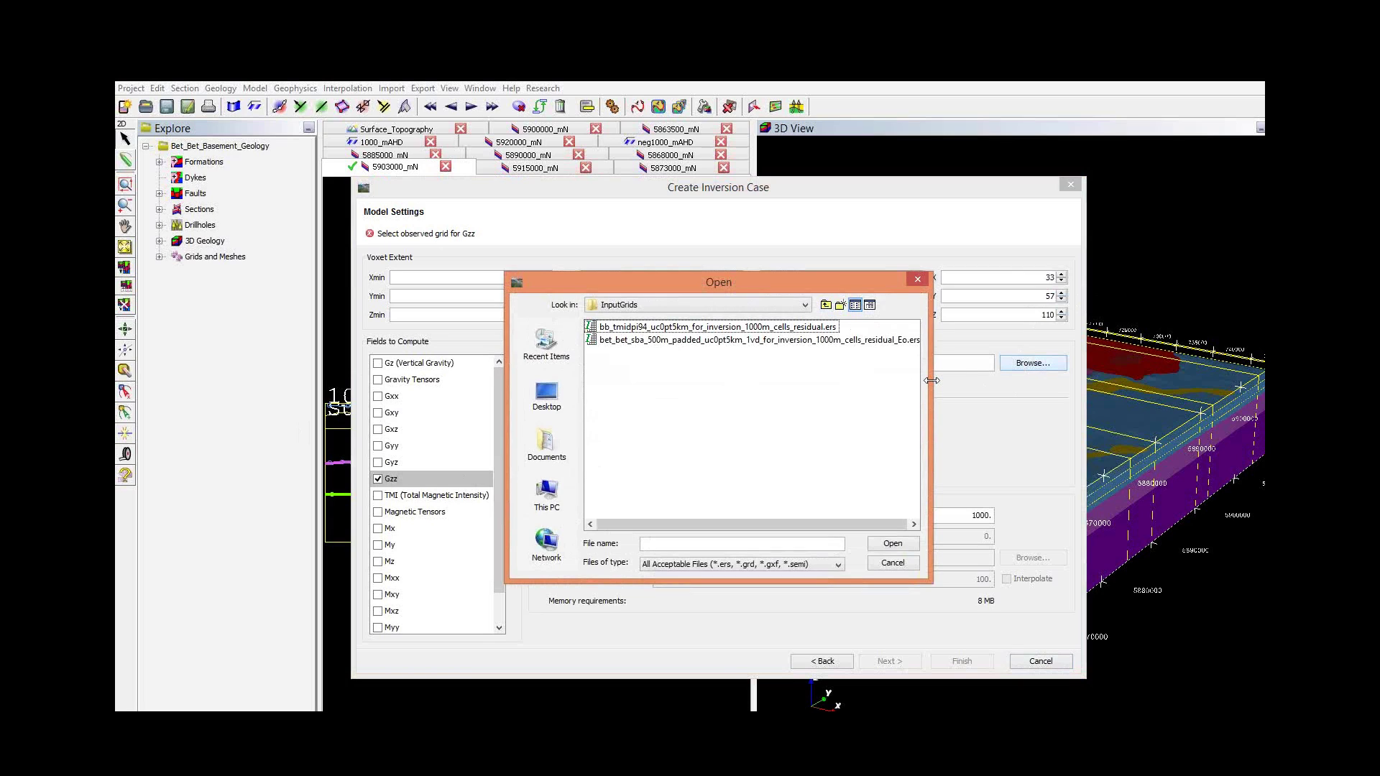
{"action": "left_click_drag", "start_coordinate": [931, 381], "coordinate": [976, 381]}
{"action": "double_click", "coordinate": [791, 340]}
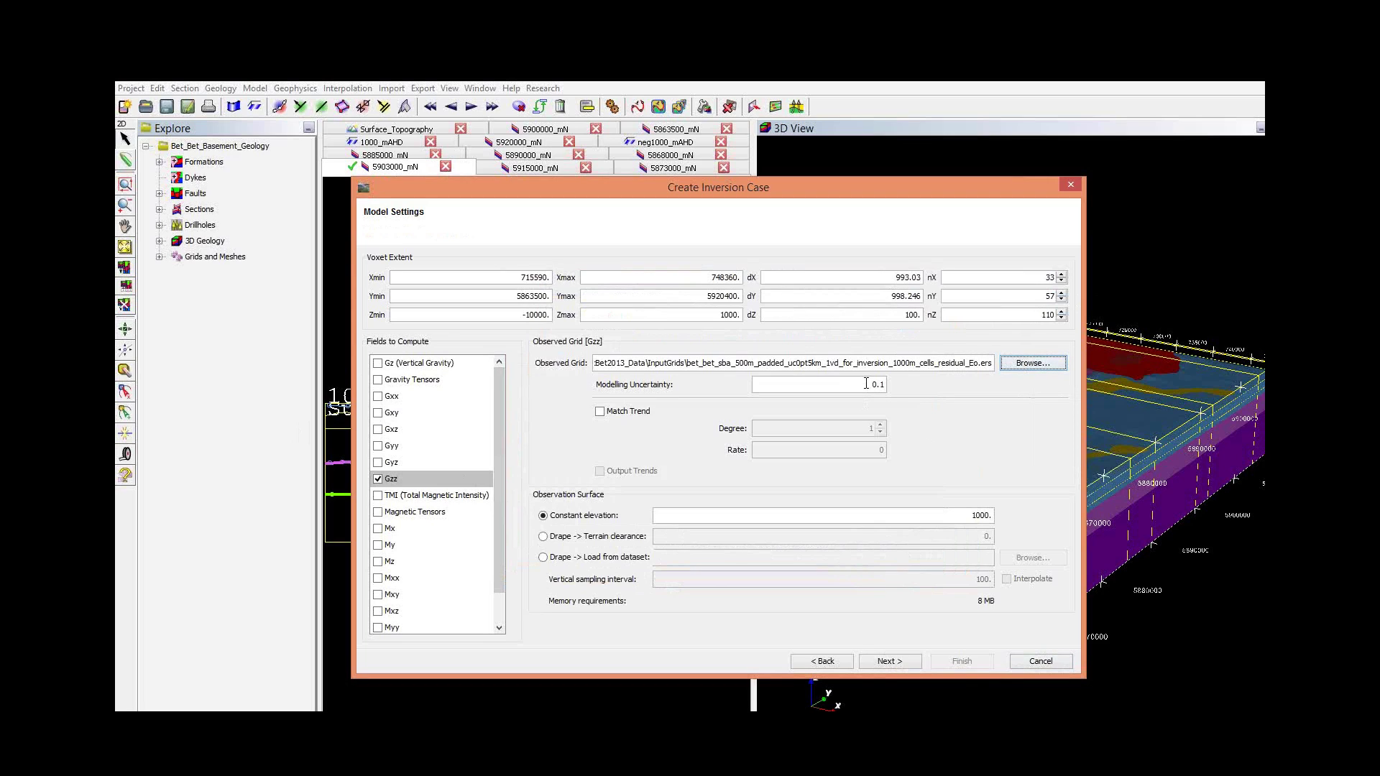
{"action": "key", "text": "Tab"}
{"action": "type", "text": "0.5"}
Step: Drape the Gzz observation surface at a terrain clearance of 500, with interpolation on and a vertical sampling interval of 15
{"action": "left_click", "coordinate": [568, 537]}
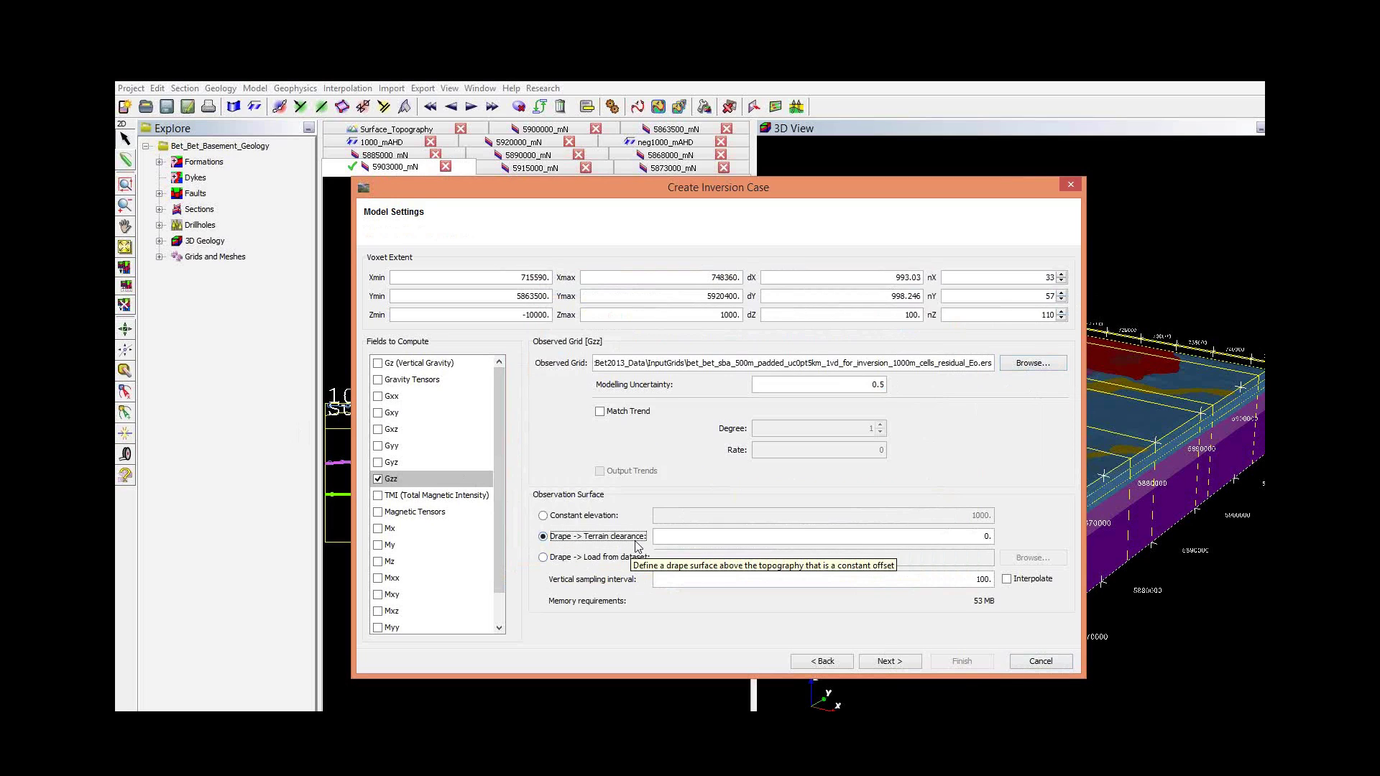
{"action": "double_click", "coordinate": [997, 537]}
{"action": "type", "text": "500"}
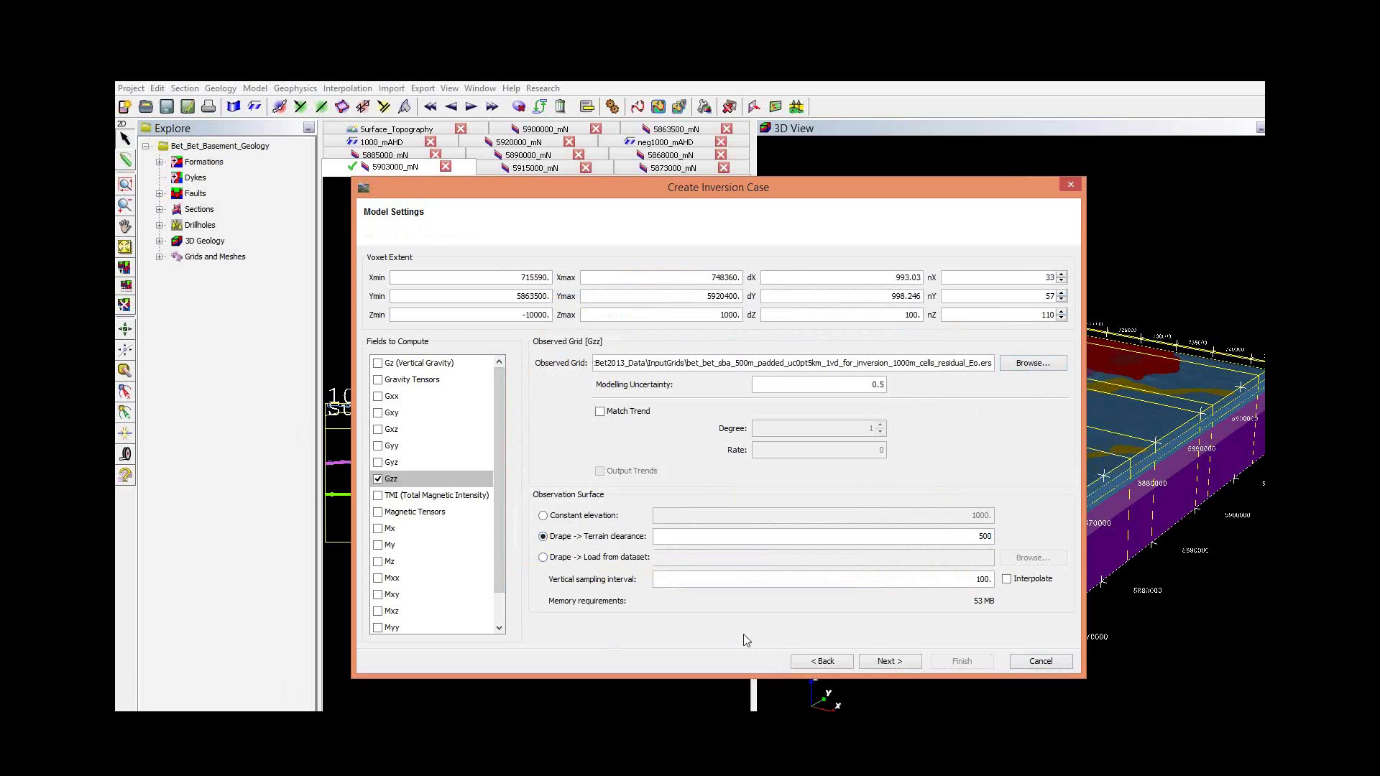
{"action": "left_click", "coordinate": [1008, 581]}
{"action": "key", "text": "shift+Tab"}
{"action": "type", "text": "15"}
Step: Enable TMI (Total Magnetic Intensity) and assign bb_tmidpi94_uc0pt5km_for_inversion_1000m_cells_residual.ers as its observed grid
{"action": "left_click", "coordinate": [378, 497]}
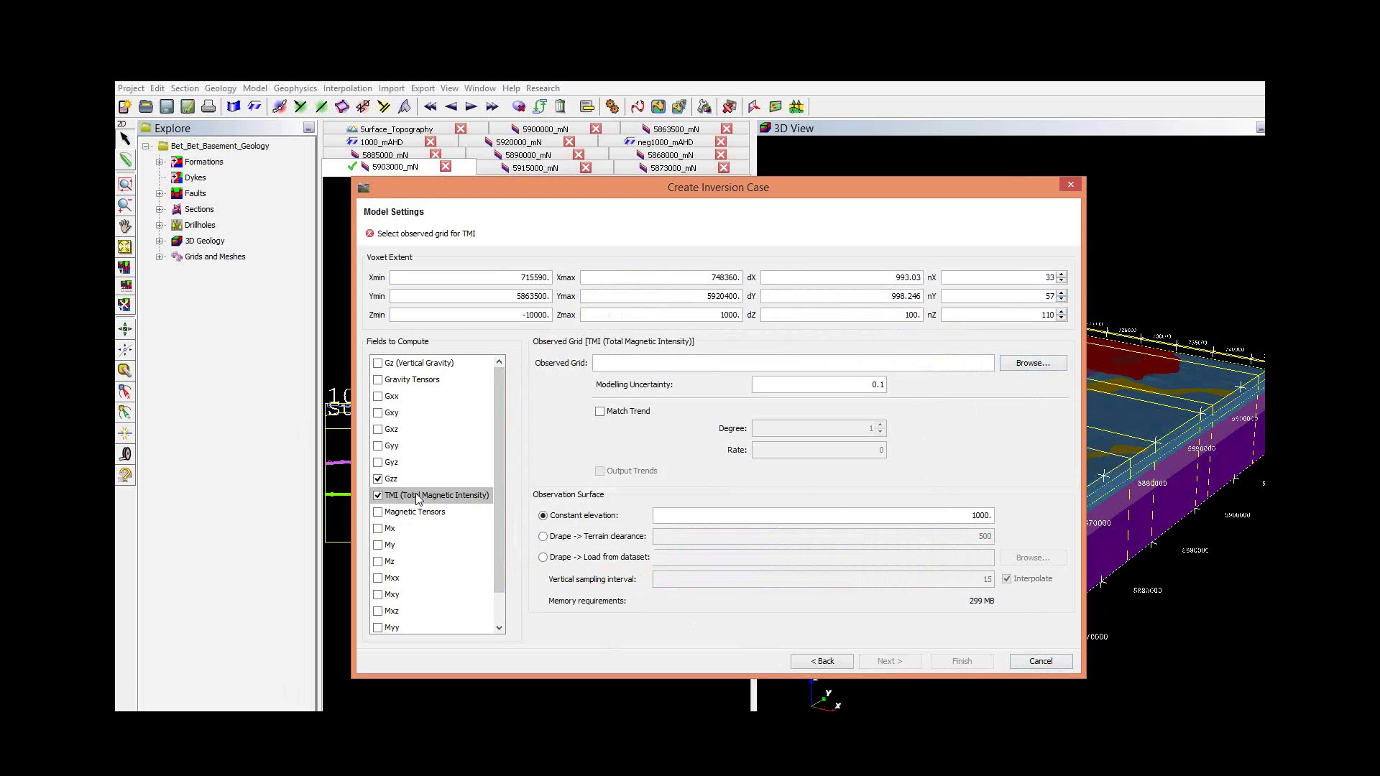
{"action": "left_click", "coordinate": [1025, 365]}
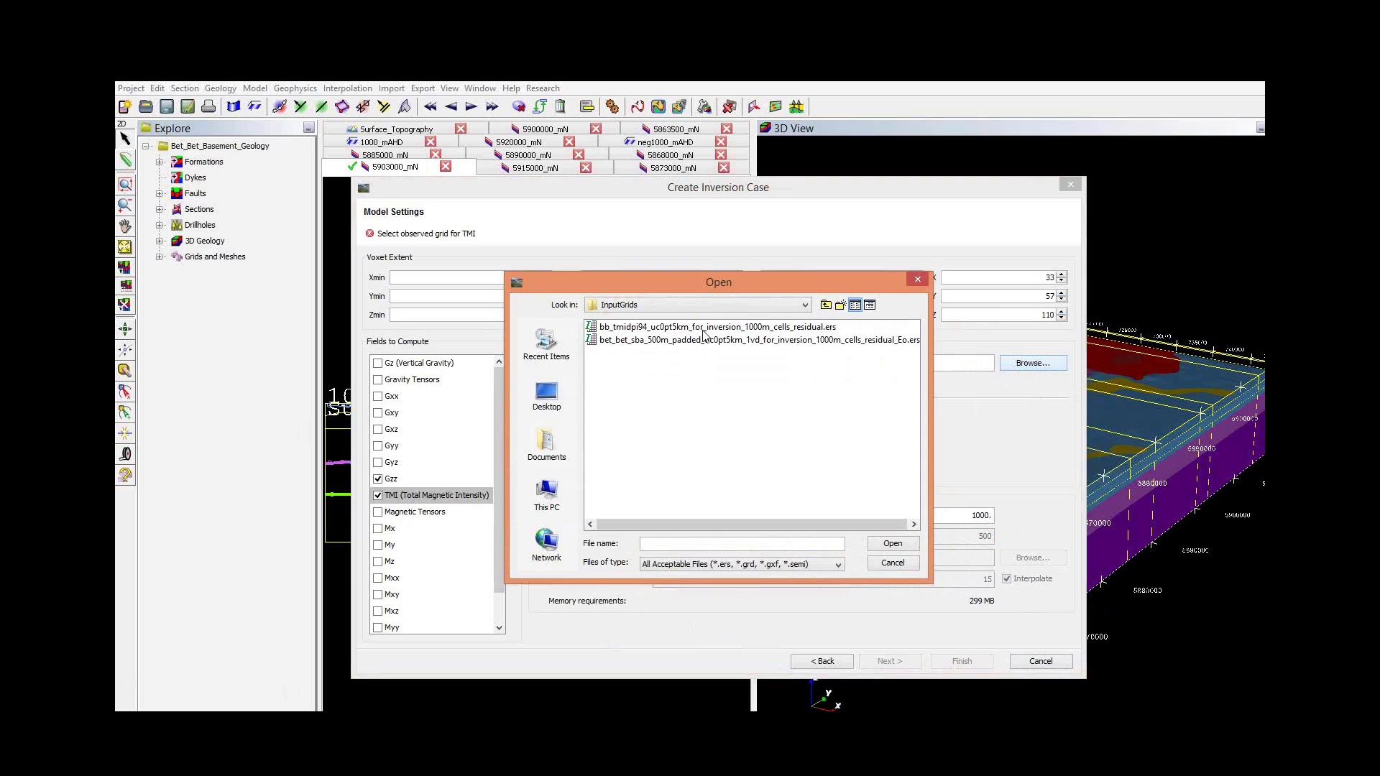
{"action": "double_click", "coordinate": [703, 328]}
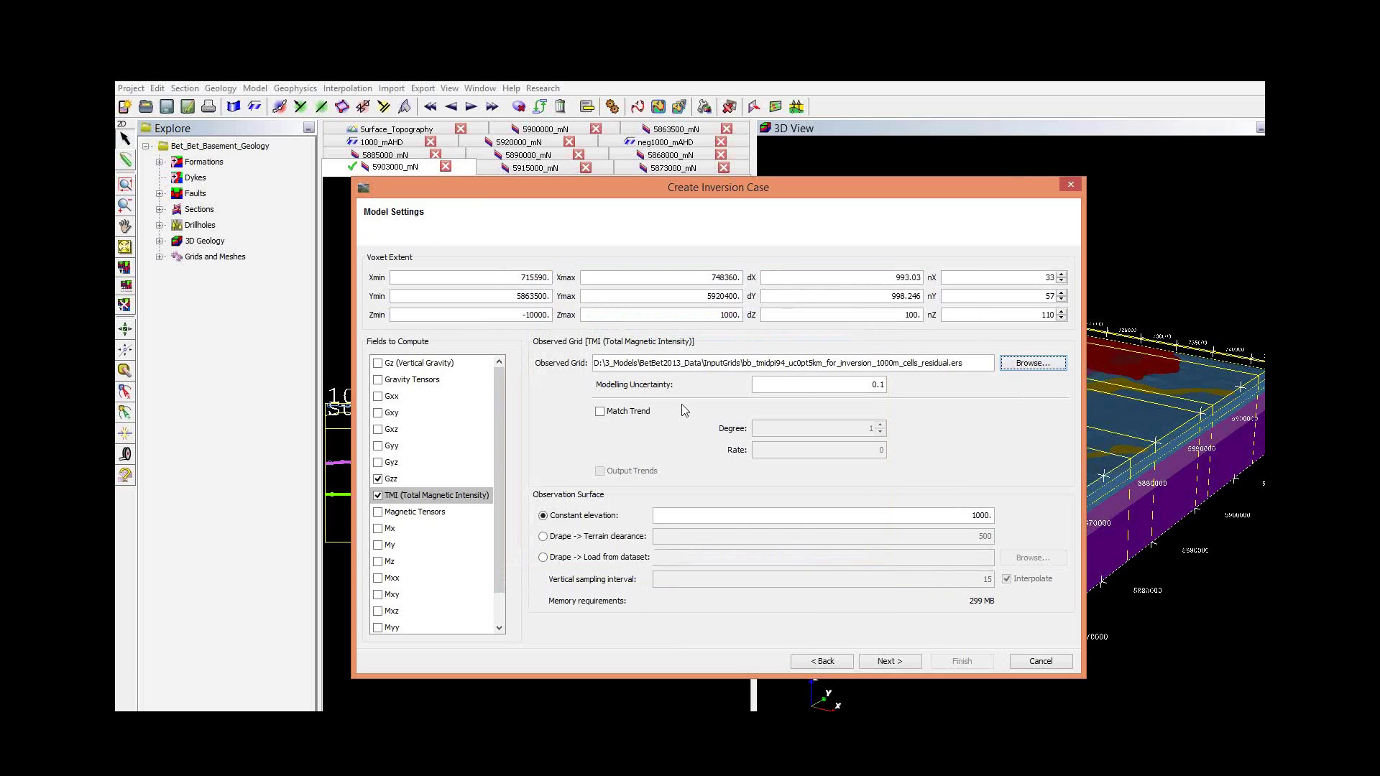
Step: Set the TMI modelling uncertainty to 0.2, use the terrain clearance drape, and continue to the geophysical settings
{"action": "double_click", "coordinate": [849, 385]}
{"action": "type", "text": "0.2"}
{"action": "left_click", "coordinate": [552, 539]}
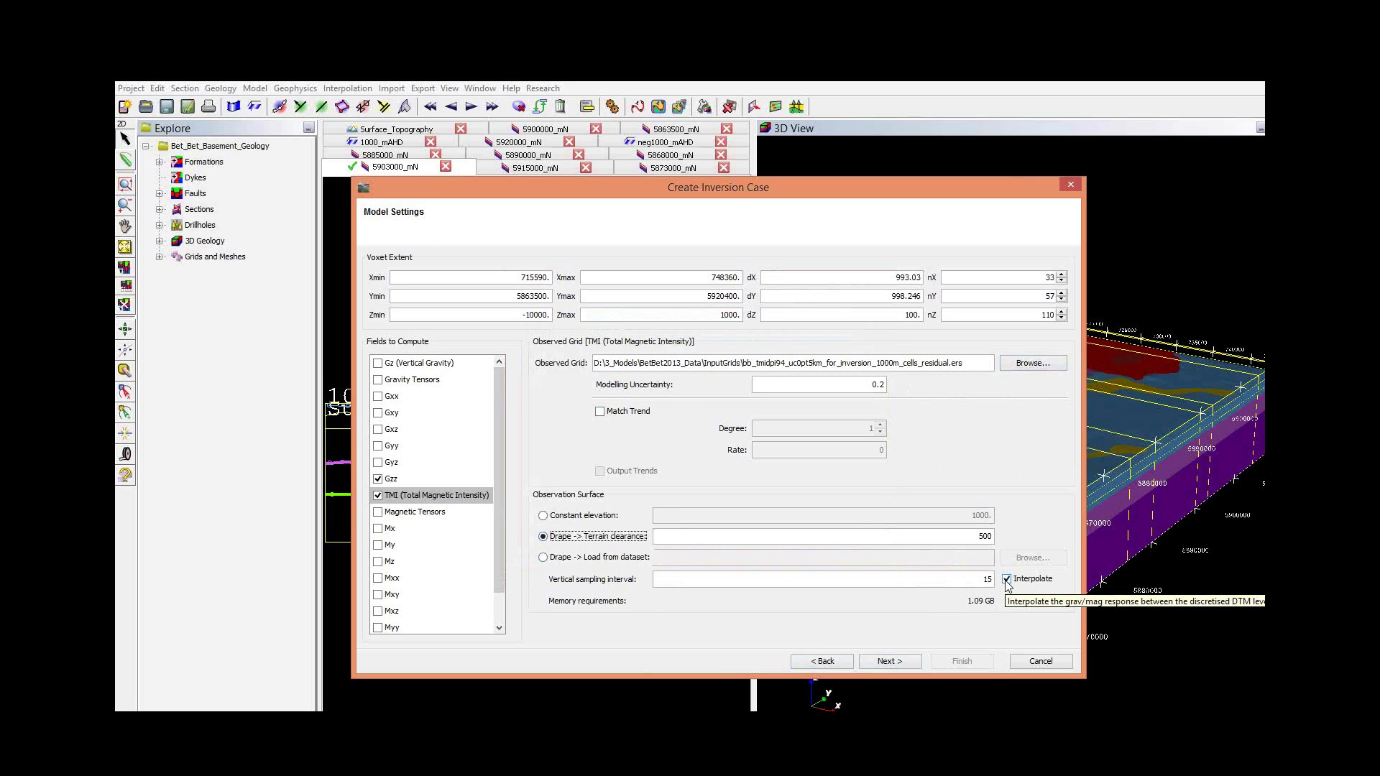
{"action": "left_click", "coordinate": [906, 663]}
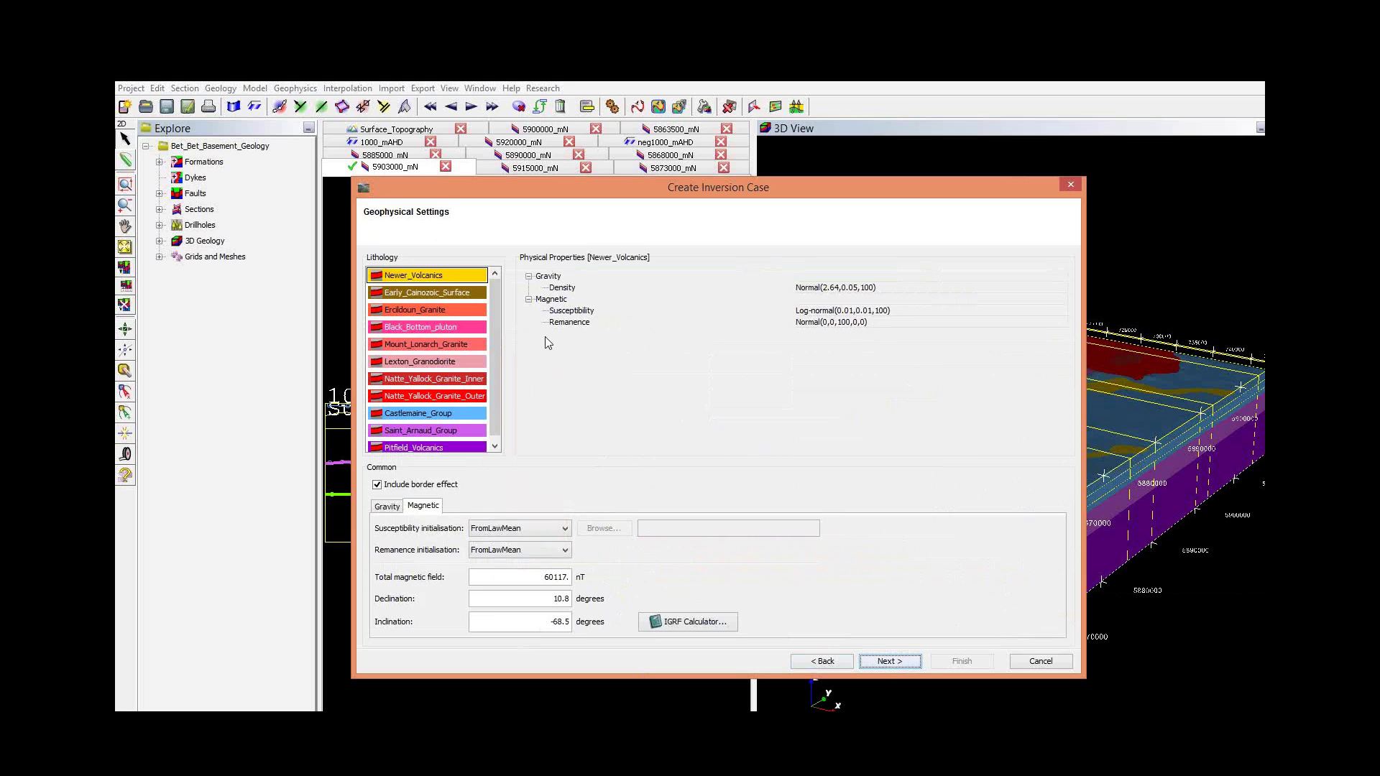
Step: Examine the Newer_Volcanics density distribution and the common magnetic and gravity parameters of the inversion
{"action": "double_click", "coordinate": [865, 287]}
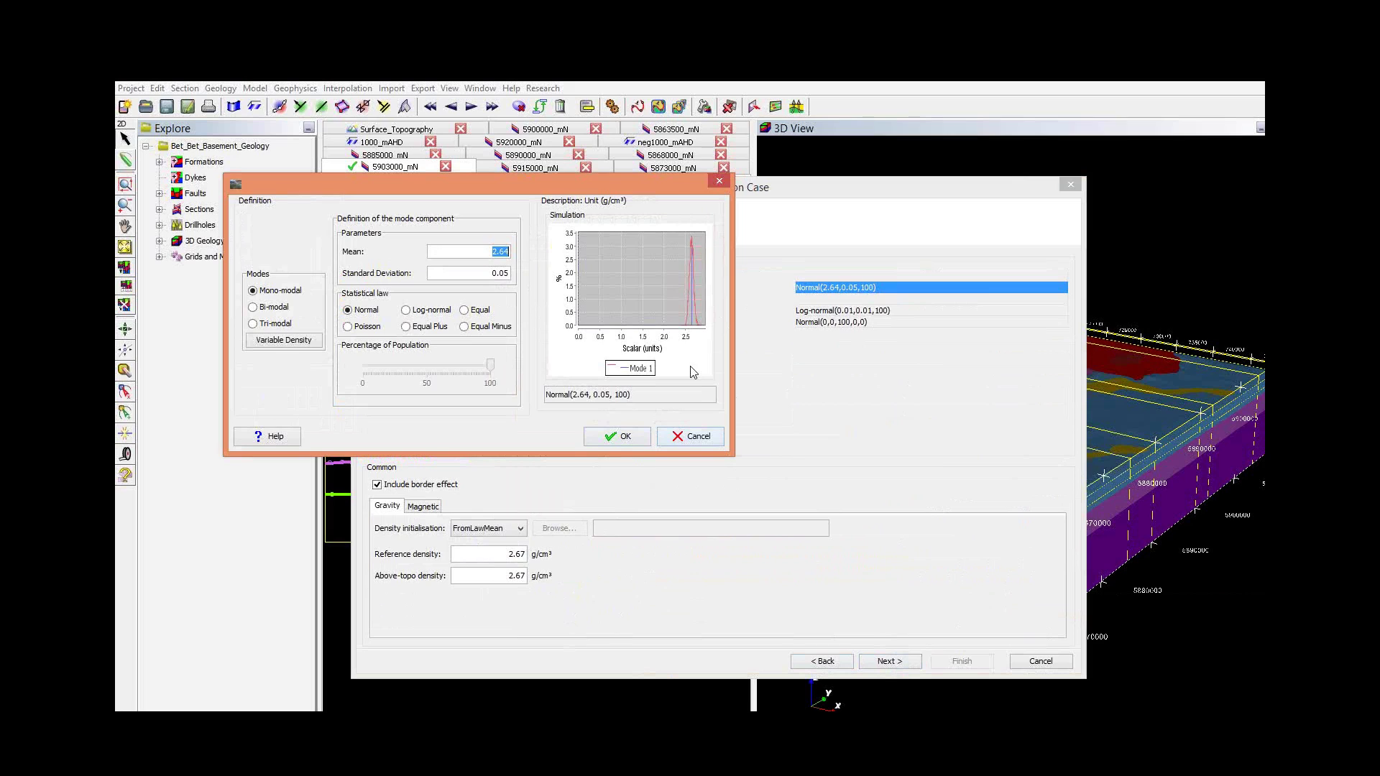
{"action": "left_click", "coordinate": [718, 184]}
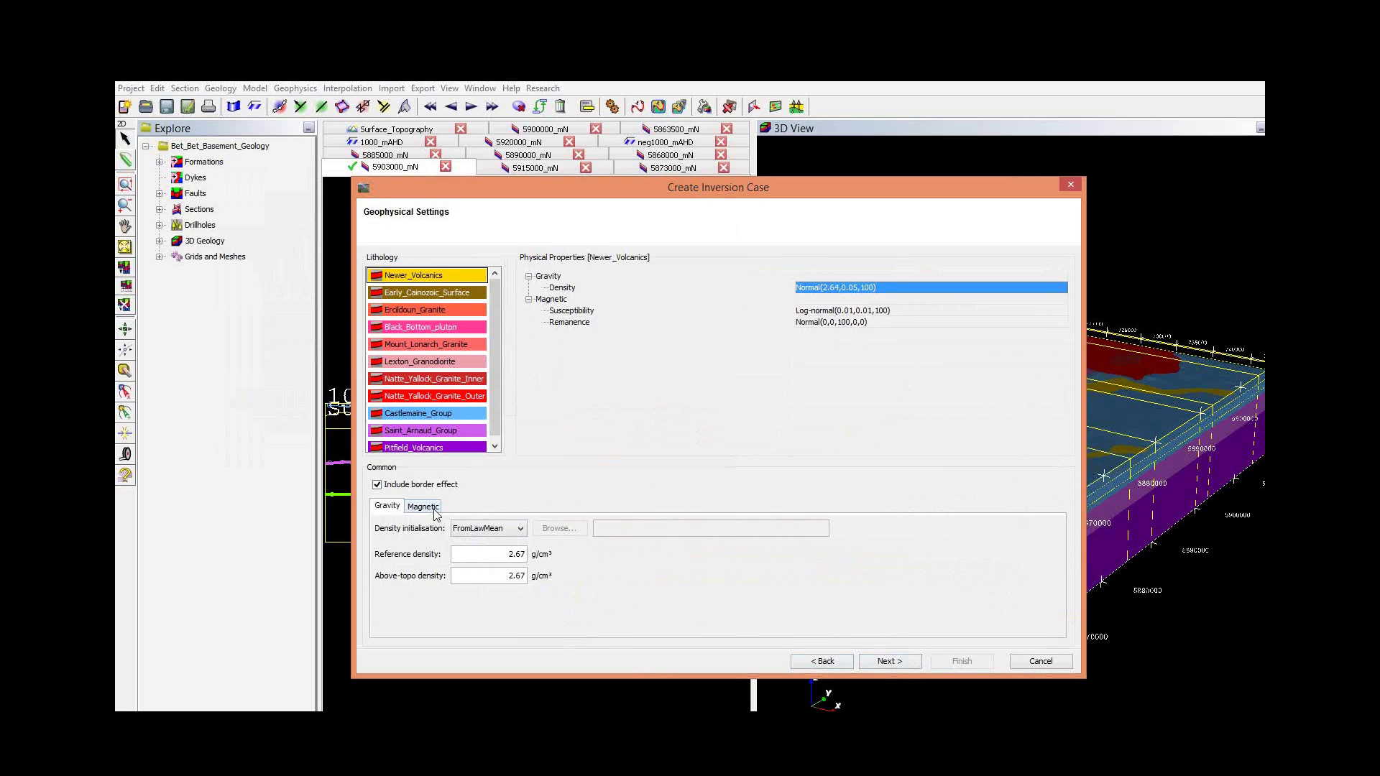
{"action": "left_click", "coordinate": [424, 507]}
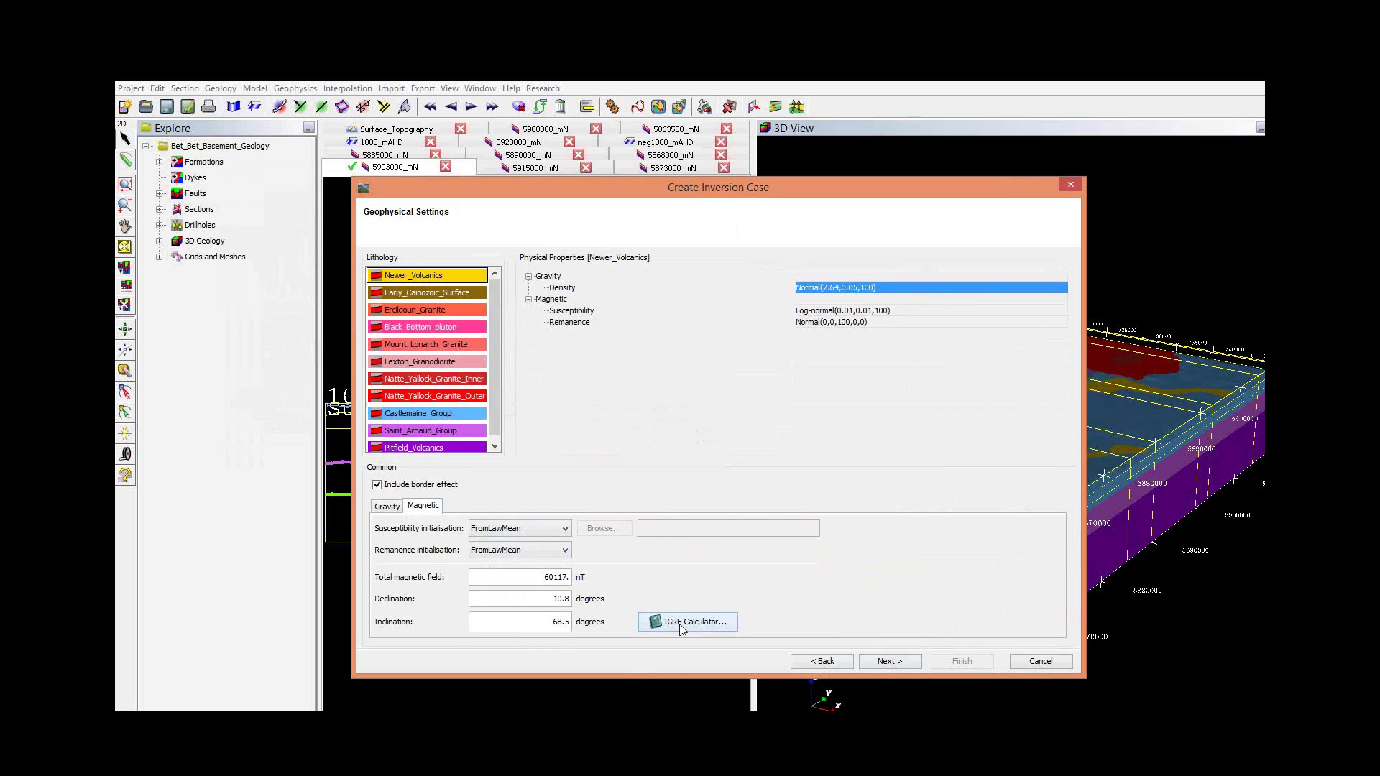
{"action": "left_click", "coordinate": [389, 506]}
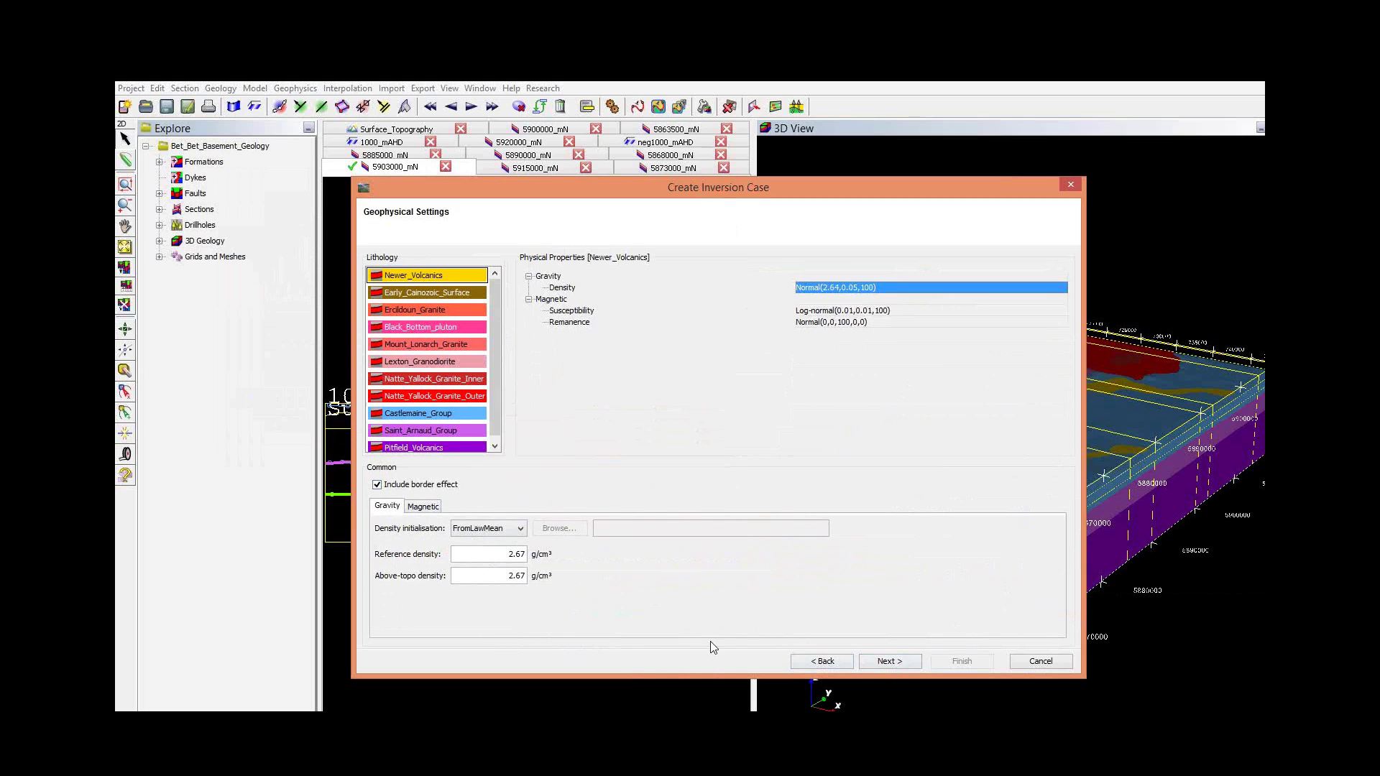
Step: In the geological settings, fix the individual cells containing surface intersections
{"action": "left_click", "coordinate": [888, 662]}
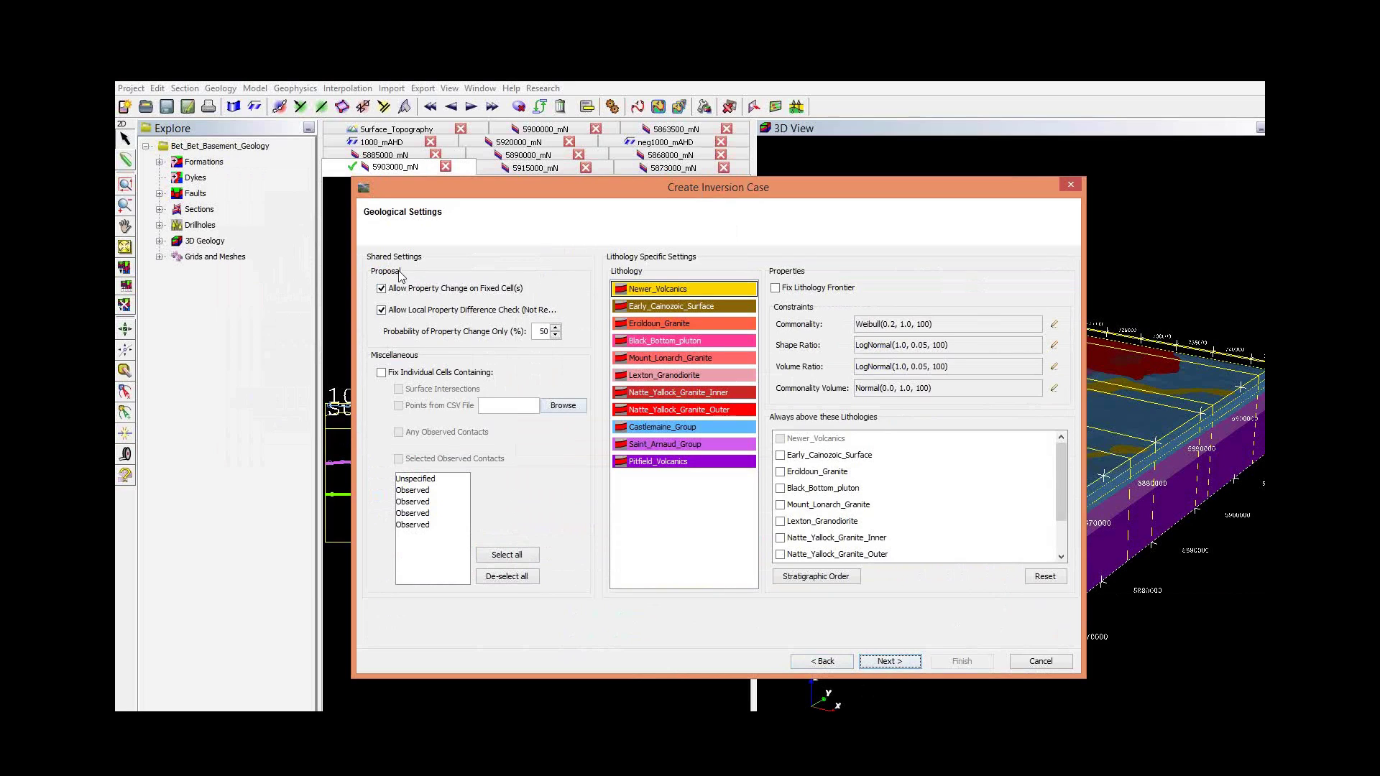
{"action": "mouse_move", "coordinate": [491, 345]}
{"action": "left_click", "coordinate": [382, 373]}
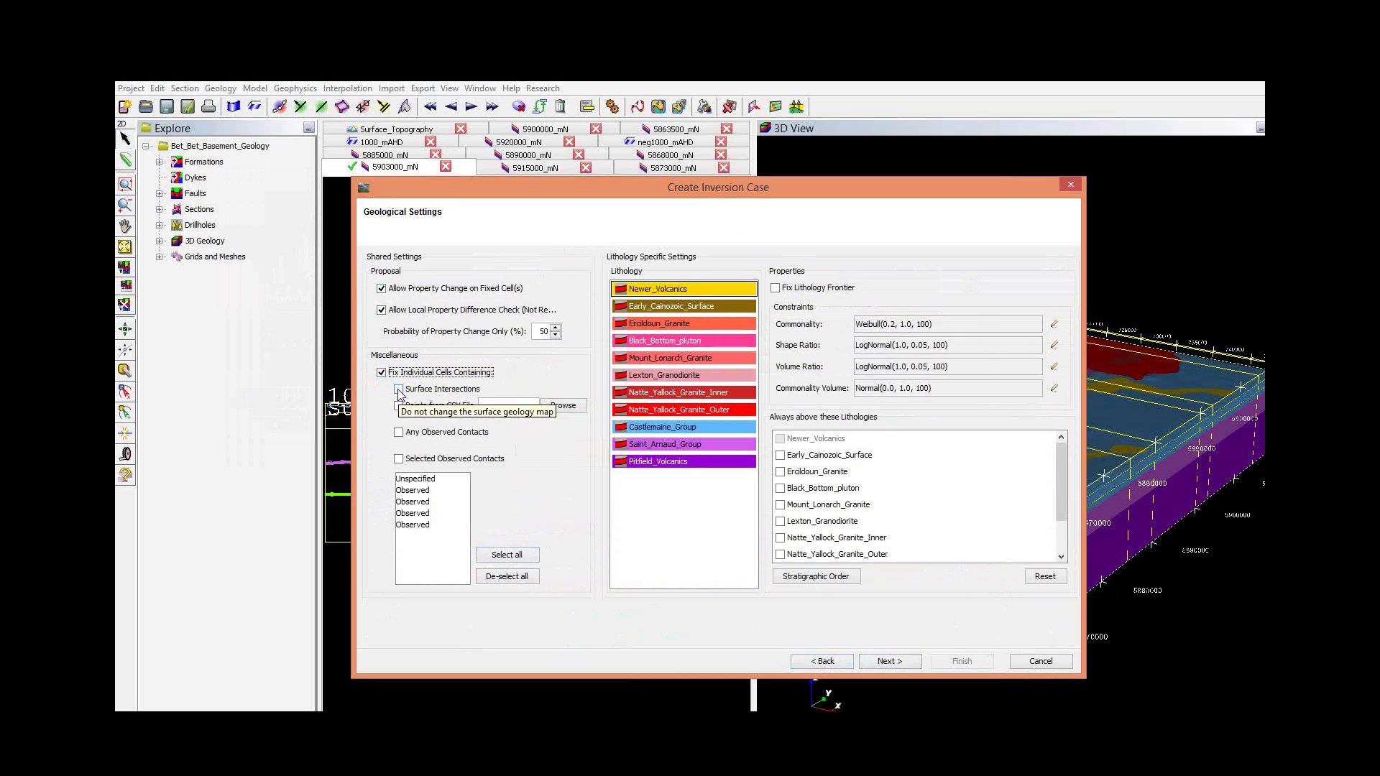
{"action": "left_click", "coordinate": [399, 391]}
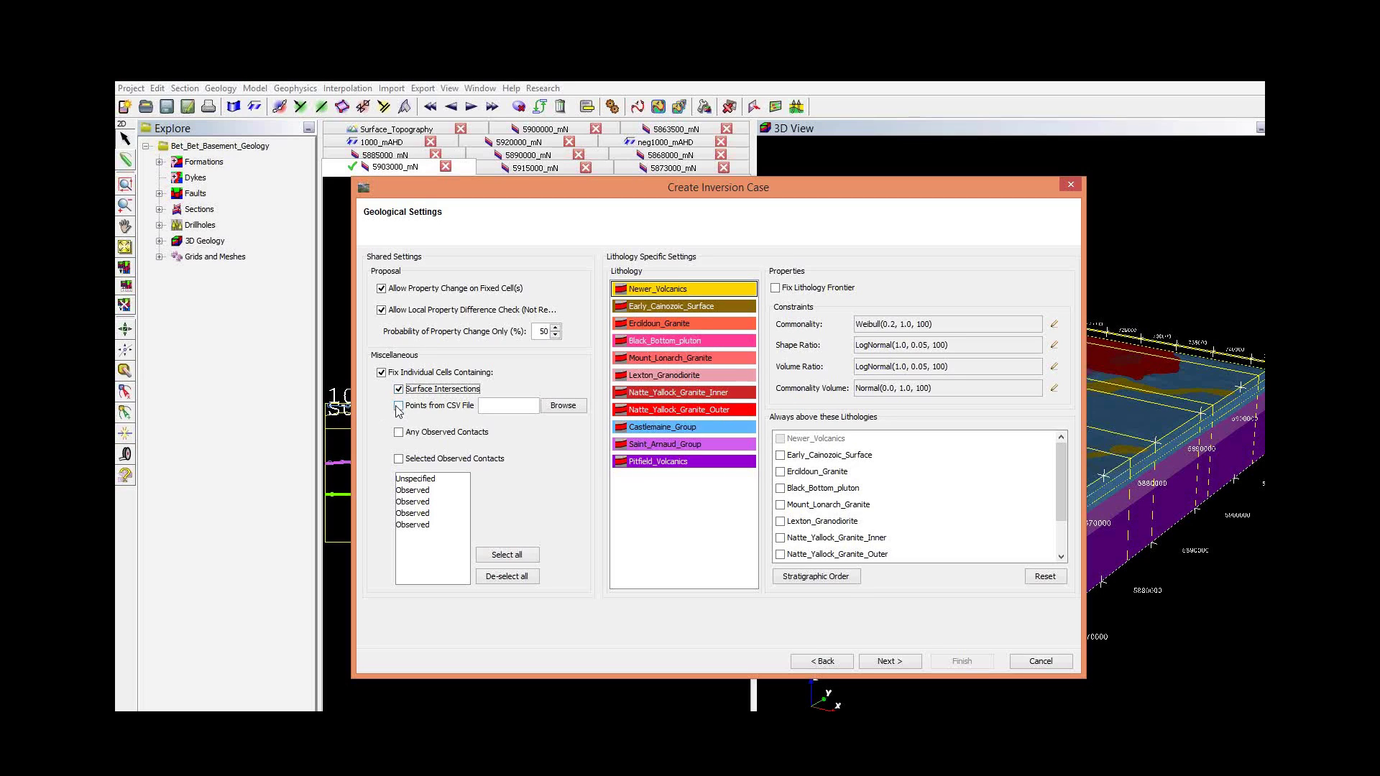
Step: Include points from a CSV file in the fixed cells and set the Newer_Volcanics commonality scale to 2
{"action": "left_click", "coordinate": [399, 406]}
{"action": "mouse_move", "coordinate": [818, 328]}
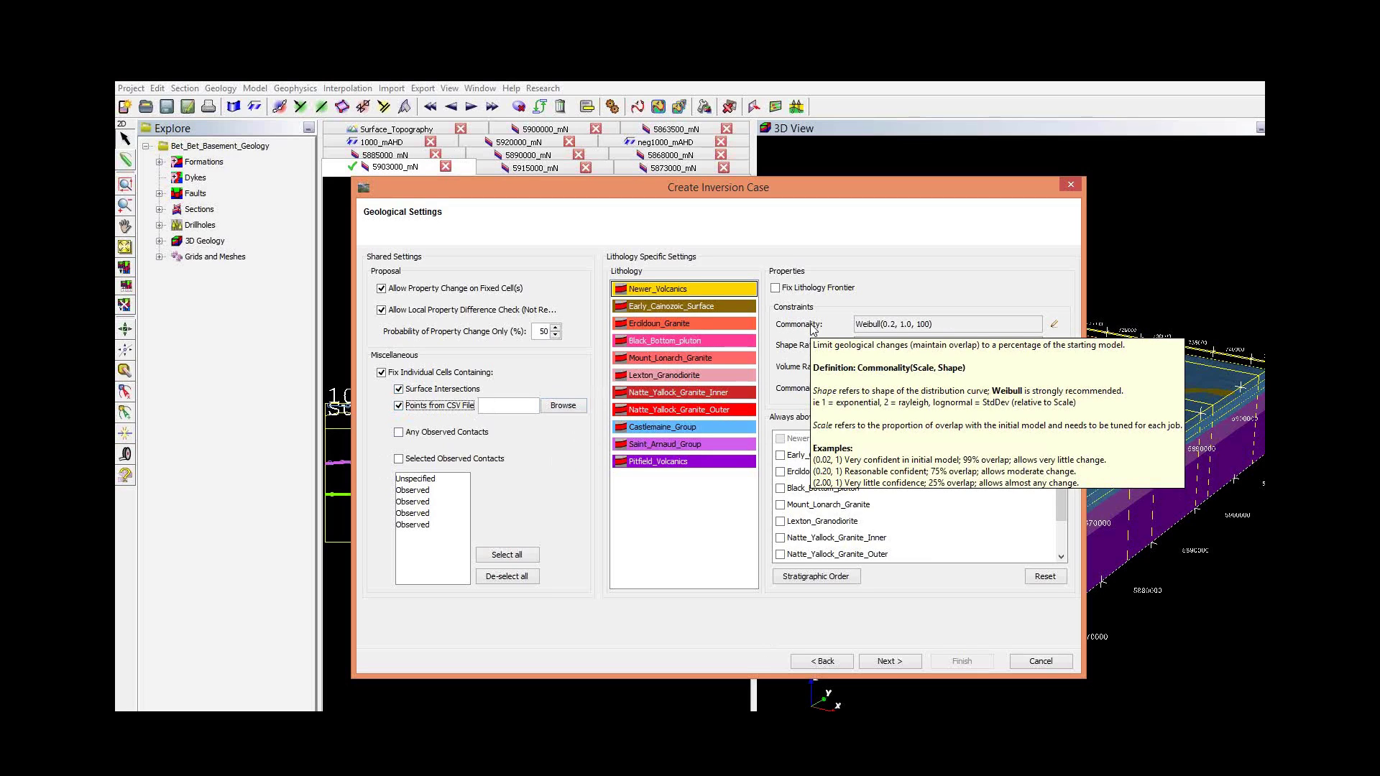
{"action": "left_click", "coordinate": [1018, 325]}
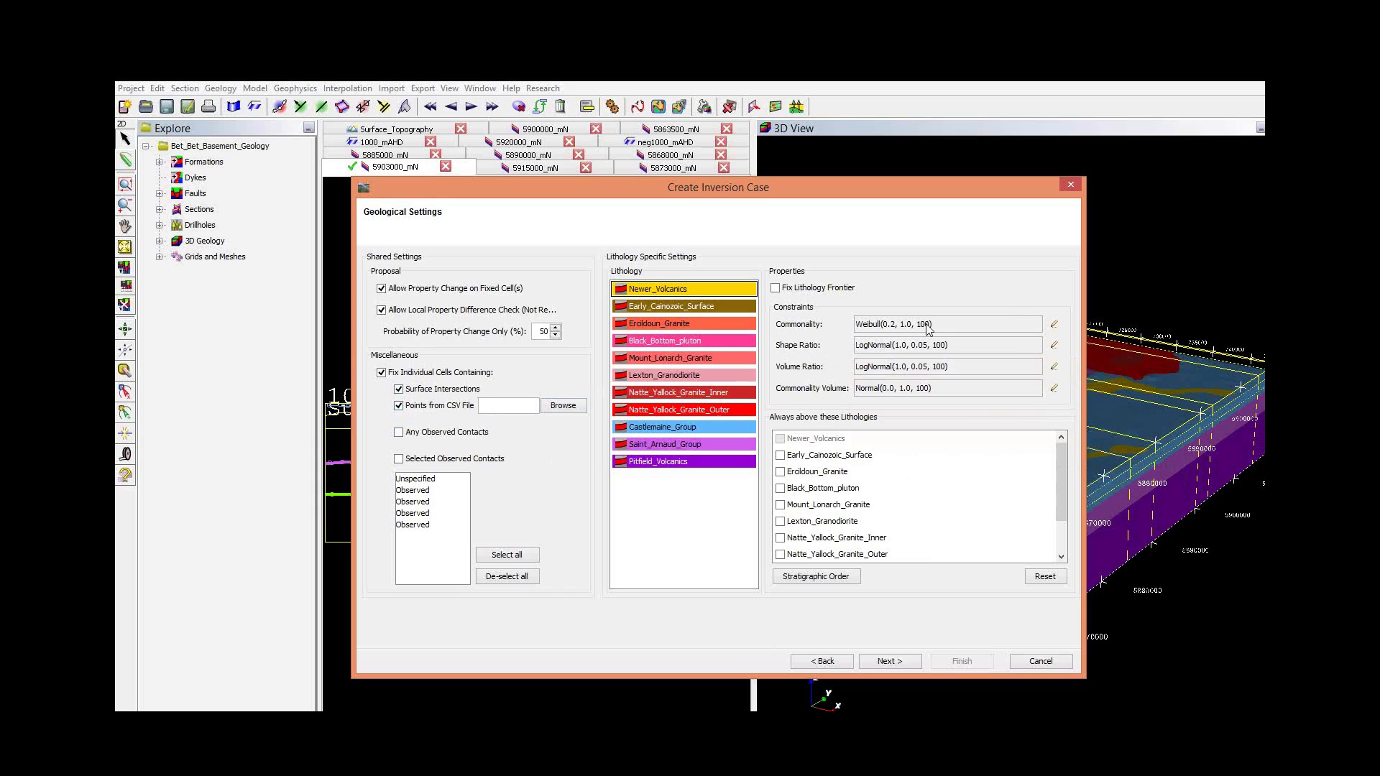
{"action": "left_click", "coordinate": [1055, 325]}
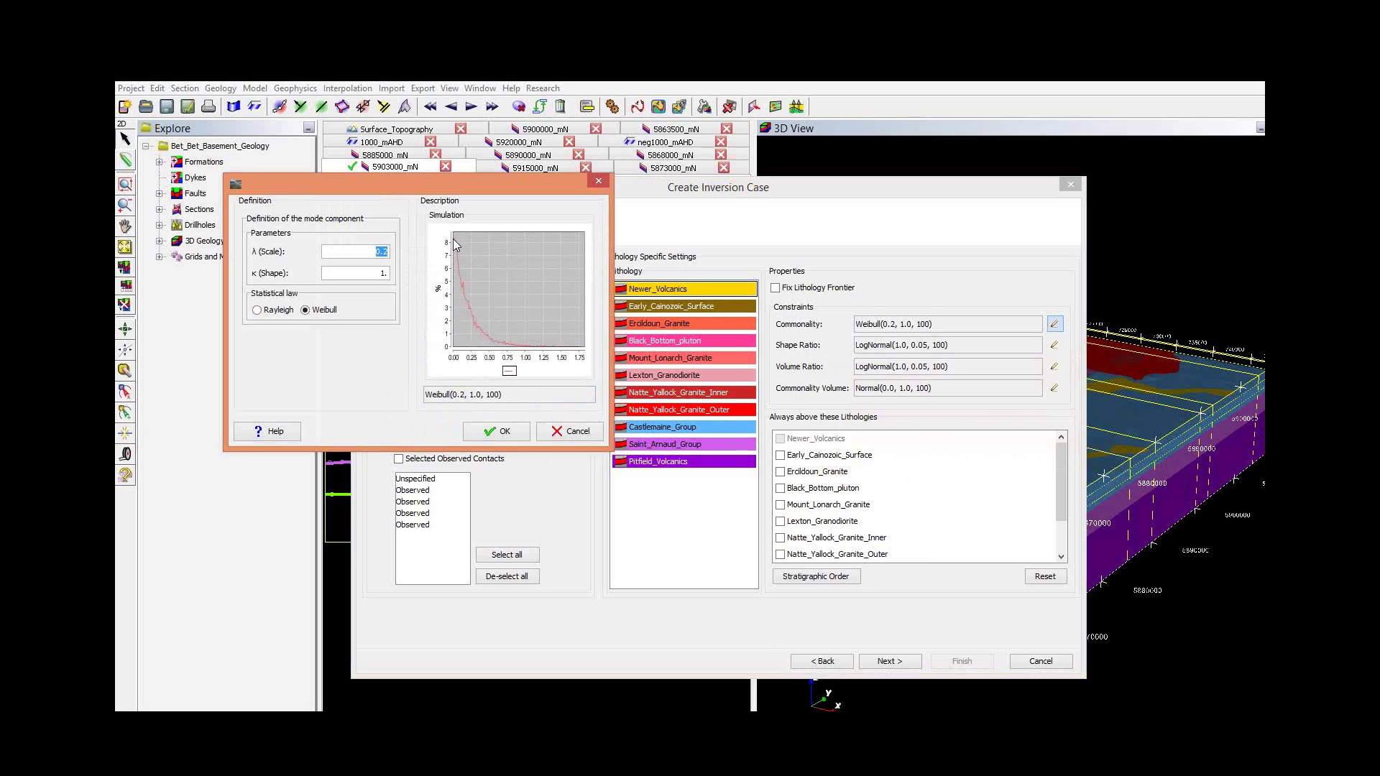
{"action": "mouse_move", "coordinate": [455, 244]}
{"action": "type", "text": "2."}
{"action": "left_click", "coordinate": [496, 431]}
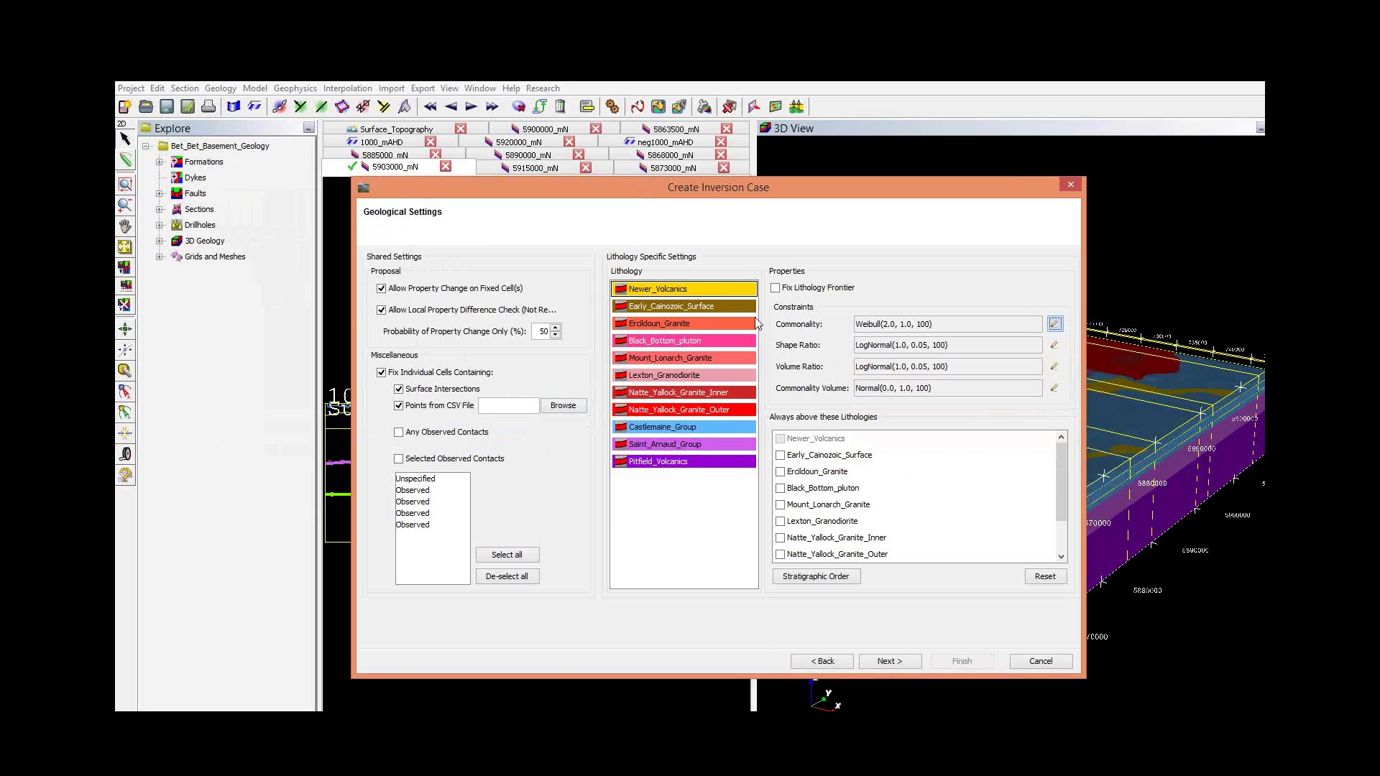
Step: Set the Weibull commonality scale to 2 for both Early_Cainozoic_Surface and Ercildoun_Granite
{"action": "left_click", "coordinate": [744, 308]}
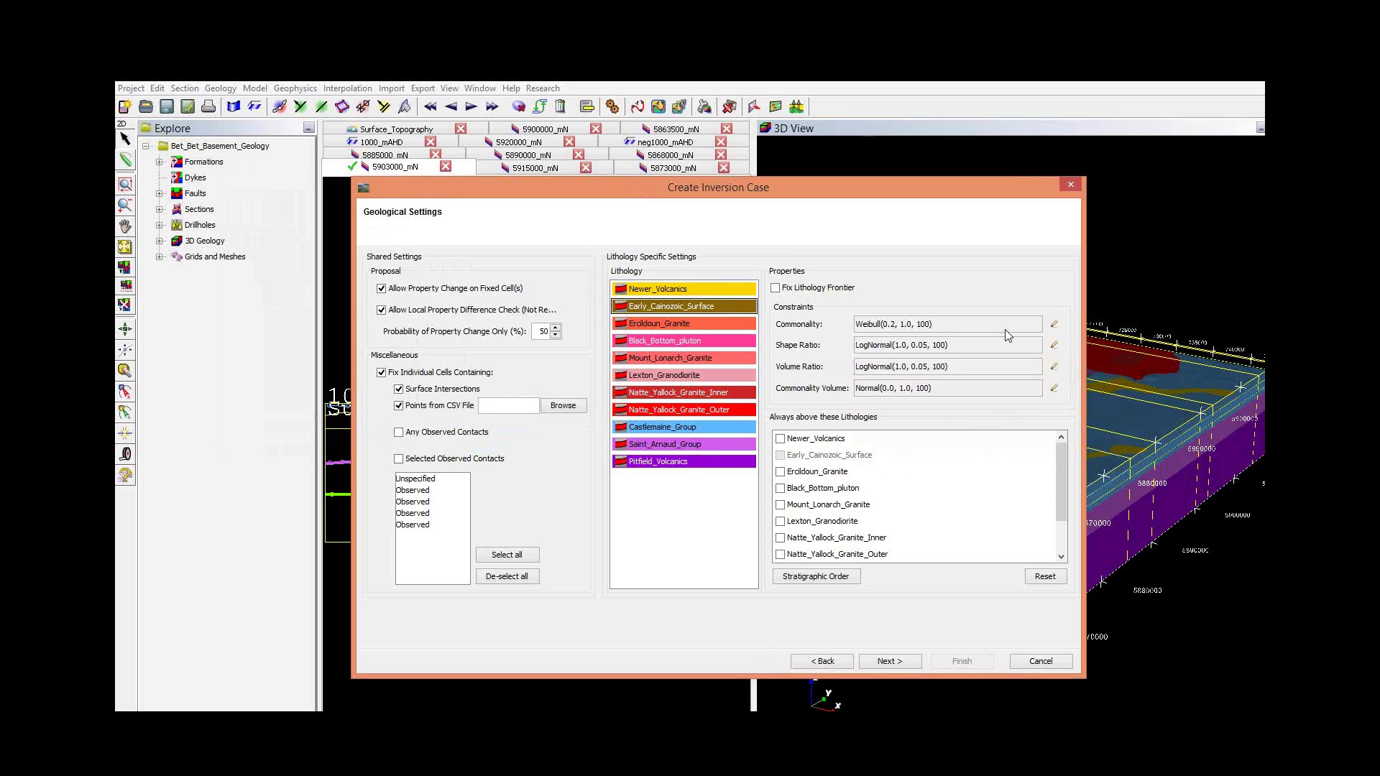
{"action": "left_click", "coordinate": [1055, 324]}
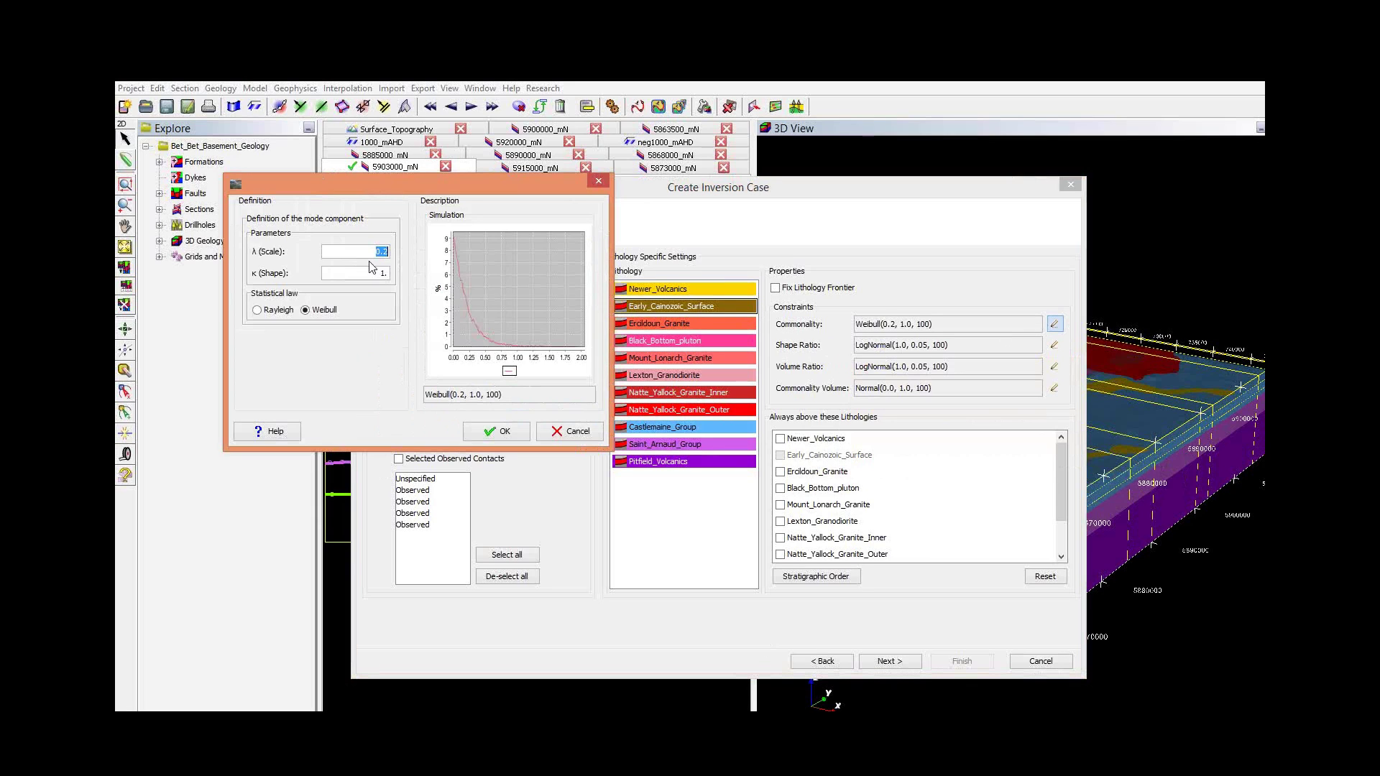
{"action": "left_click", "coordinate": [497, 432]}
{"action": "left_click", "coordinate": [727, 323]}
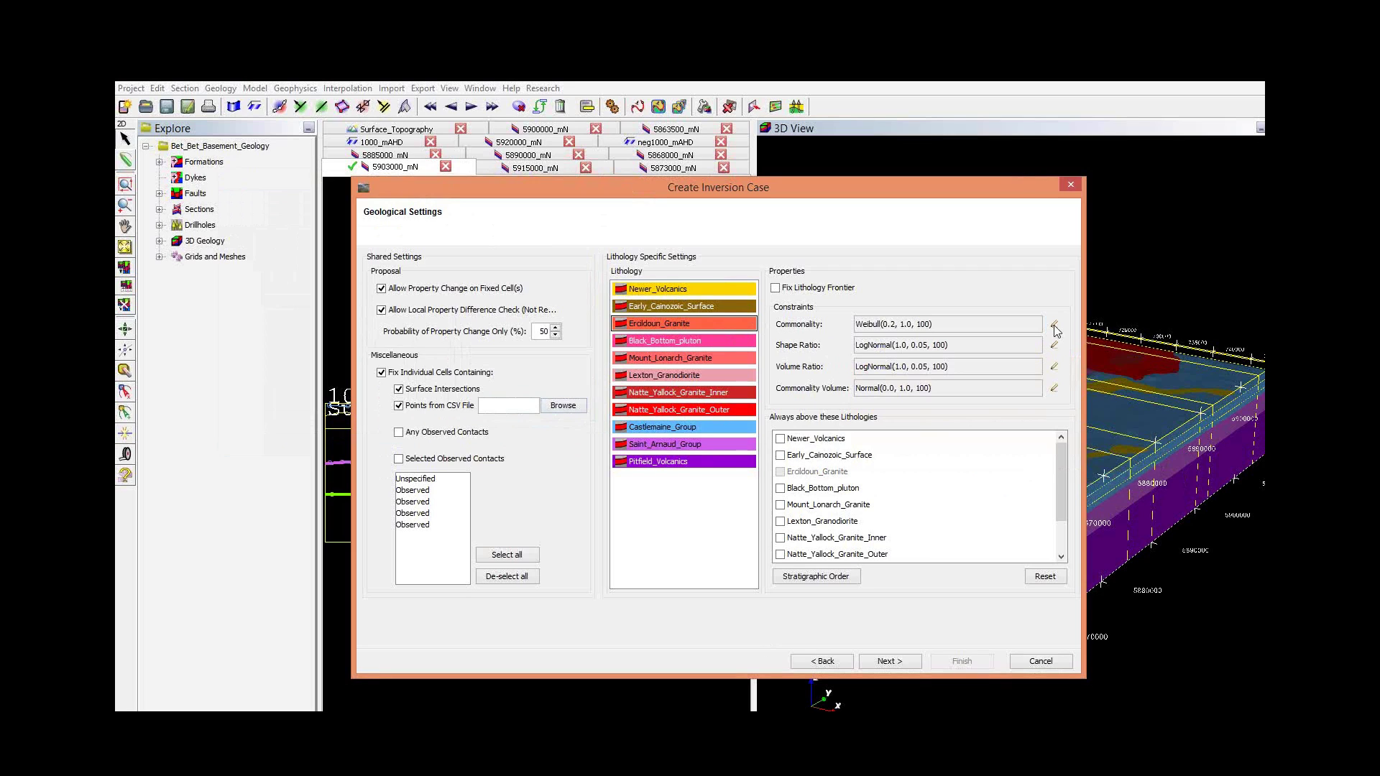
{"action": "left_click", "coordinate": [1054, 324]}
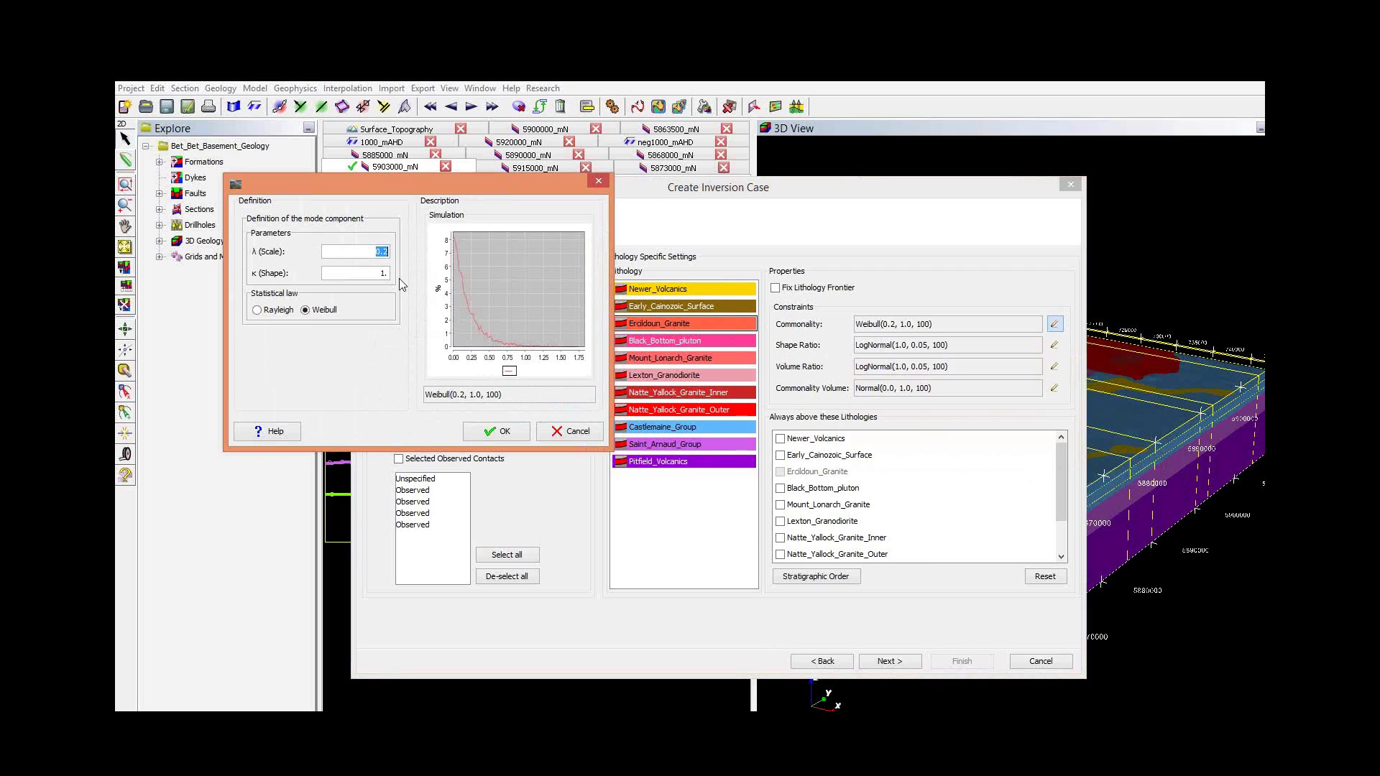
{"action": "type", "text": "2"}
{"action": "left_click", "coordinate": [497, 431]}
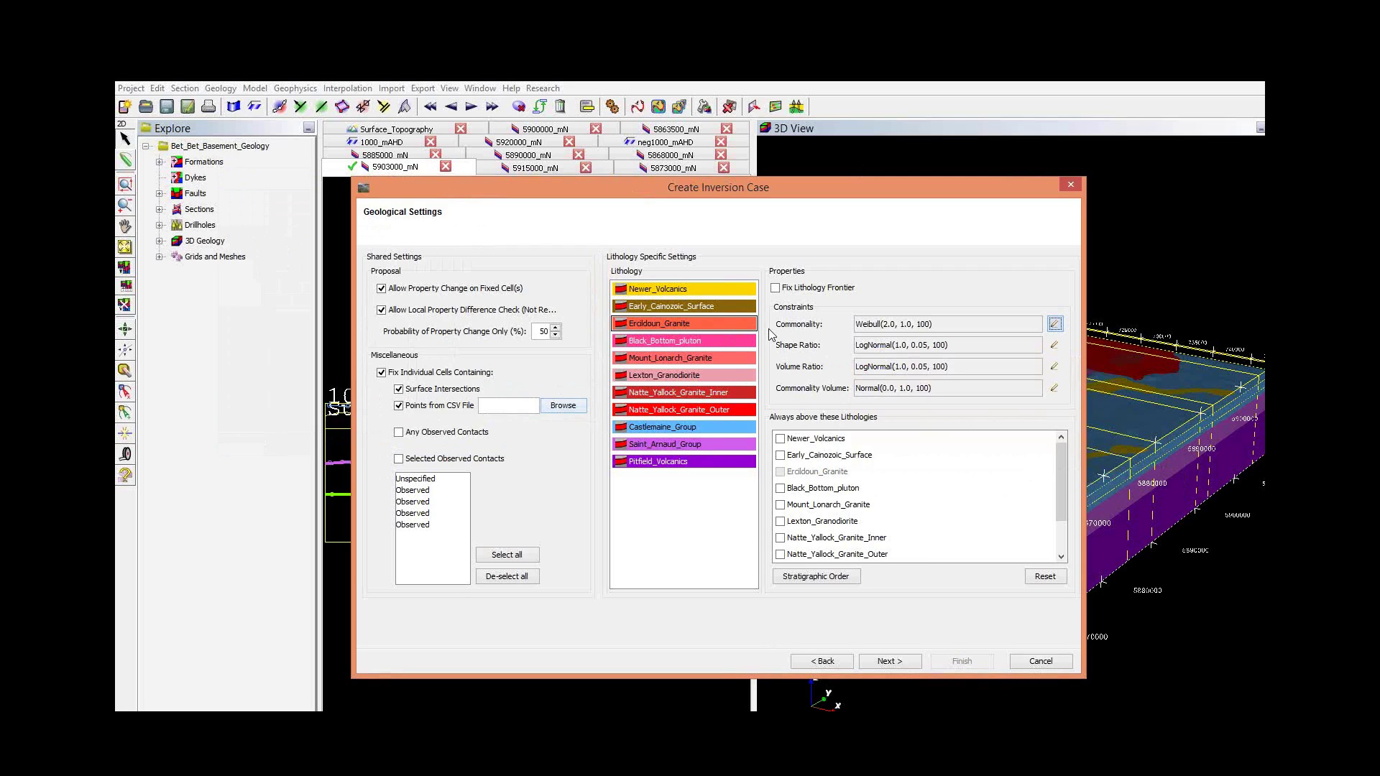
Step: Set the Weibull commonality scale to 2 for both Black_Bottom_pluton and Mount_Lonarch_Granite
{"action": "left_click", "coordinate": [746, 340]}
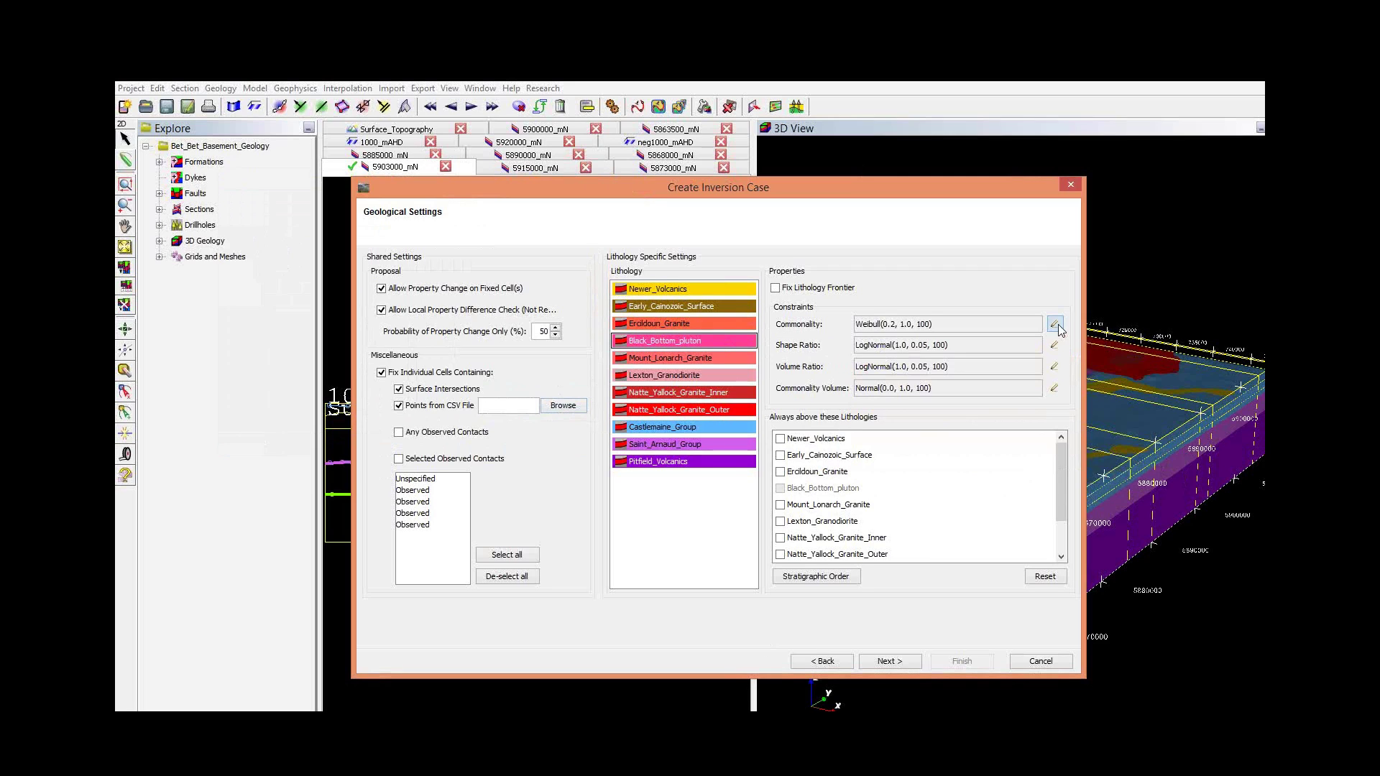
{"action": "left_click", "coordinate": [1054, 325]}
{"action": "type", "text": "2"}
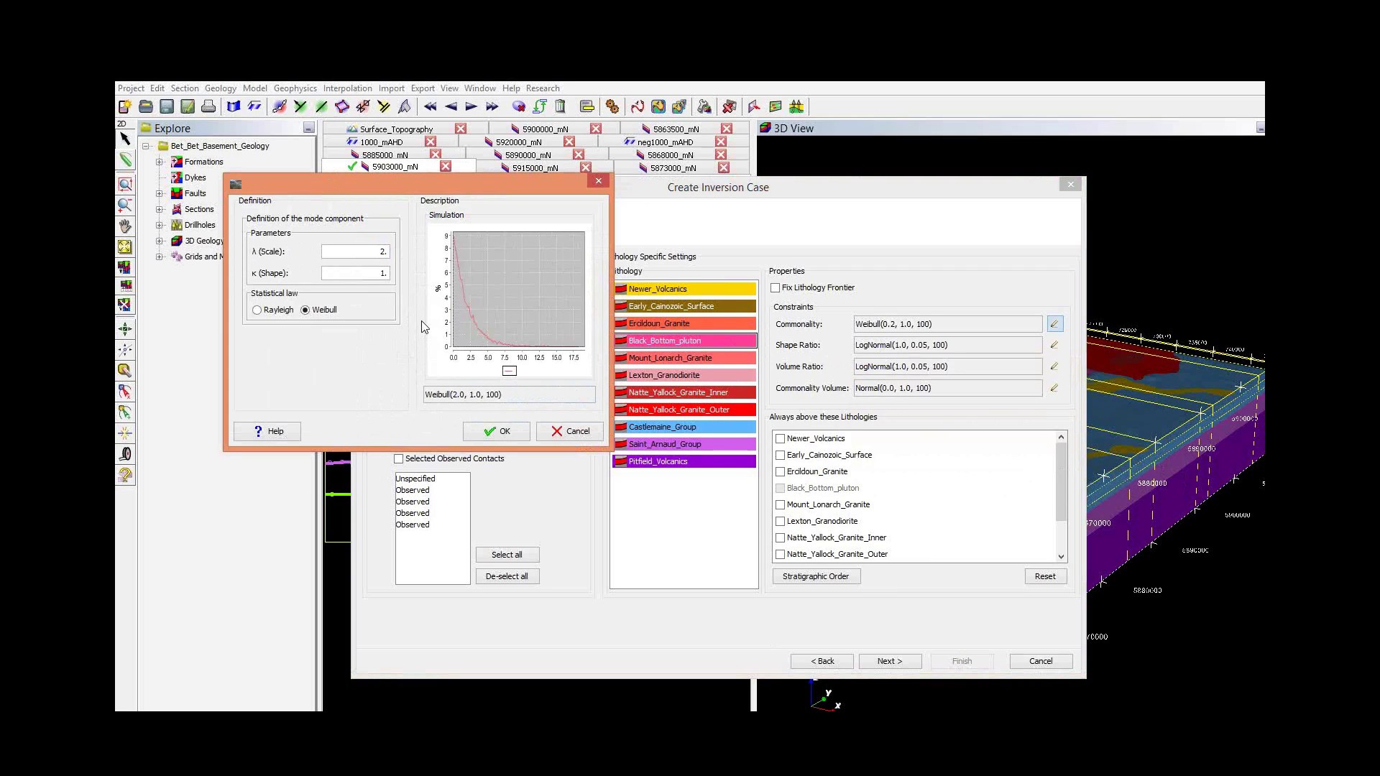
{"action": "left_click", "coordinate": [496, 432]}
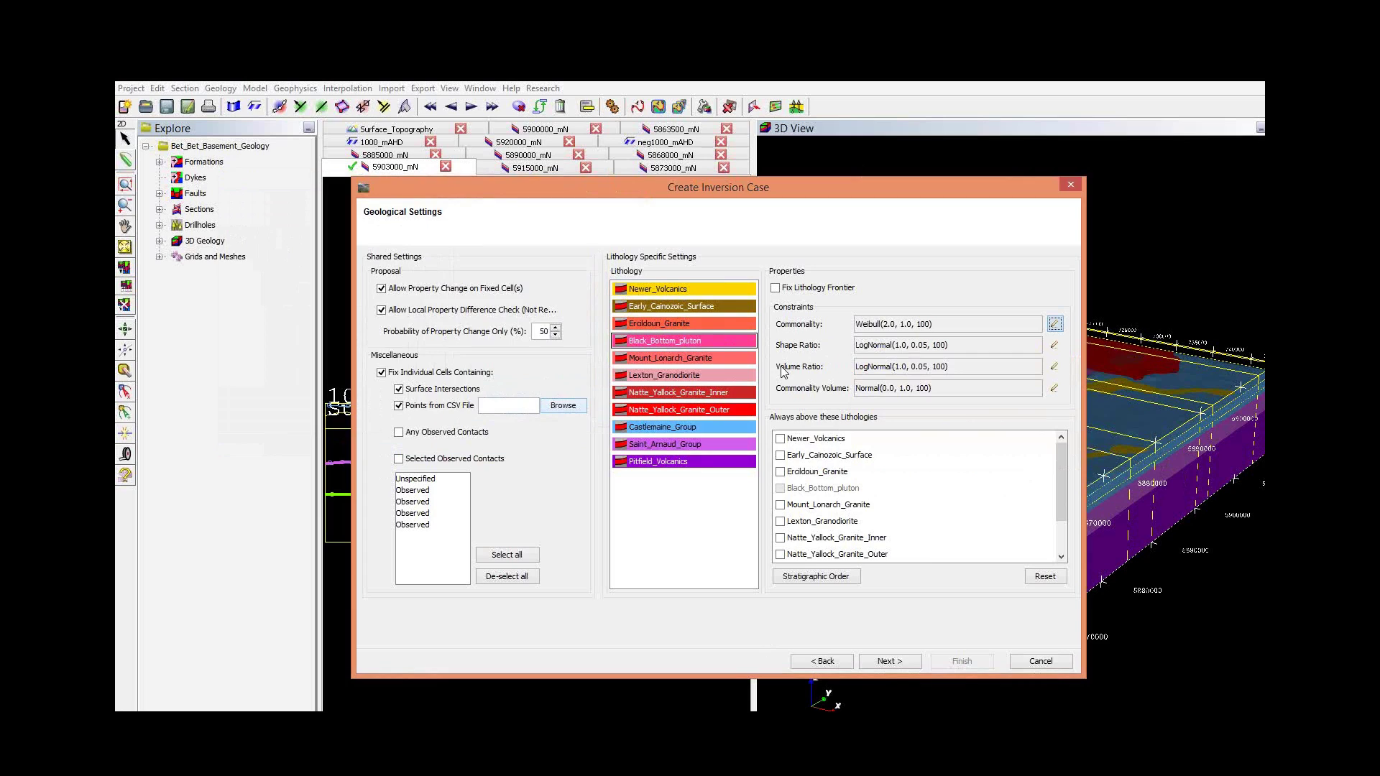
{"action": "left_click", "coordinate": [708, 360]}
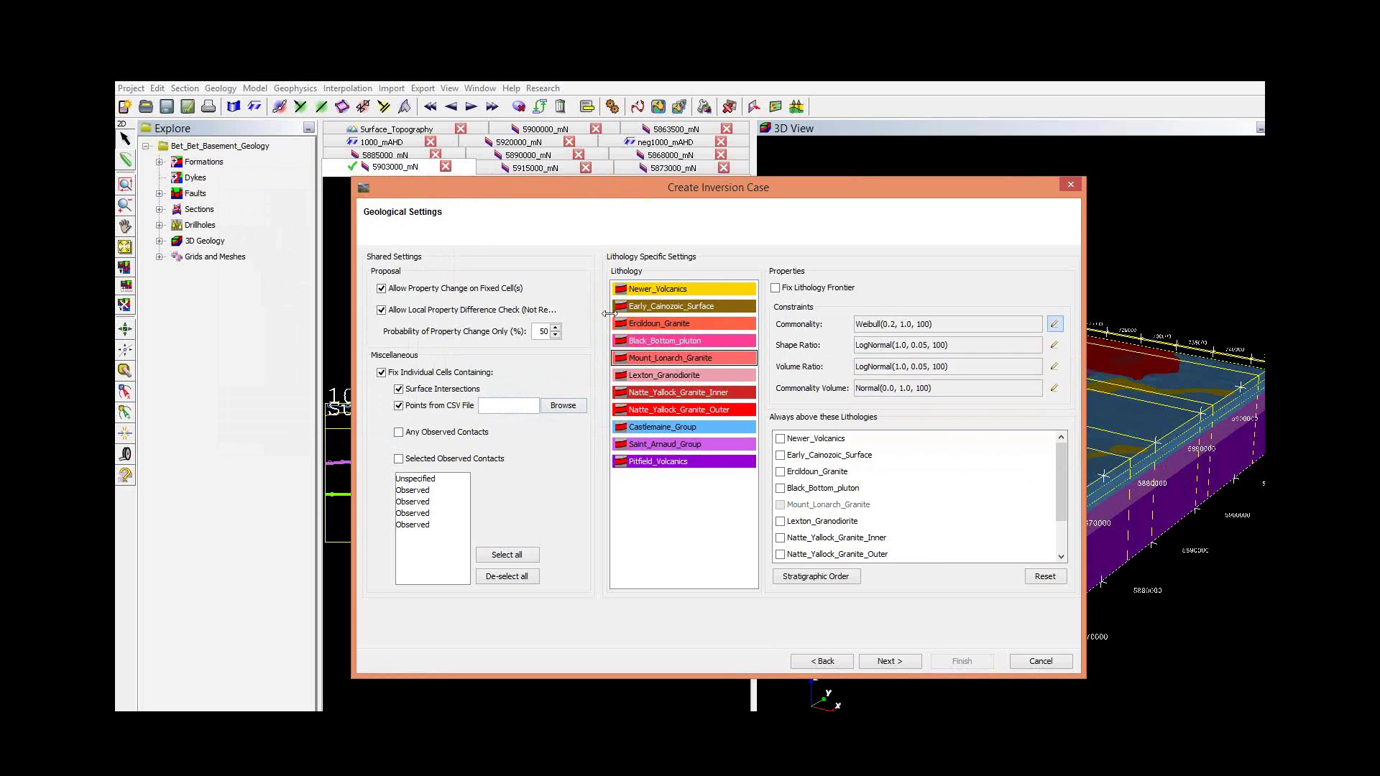
{"action": "left_click", "coordinate": [1055, 325]}
{"action": "type", "text": "2"}
{"action": "left_click", "coordinate": [496, 432]}
Step: Constrain Newer_Volcanics to lie always above Early_Cainozoic_Surface, Castlemaine_Group and Saint_Arnaud_Group
{"action": "mouse_move", "coordinate": [823, 350]}
{"action": "mouse_move", "coordinate": [795, 371]}
{"action": "left_click", "coordinate": [716, 291]}
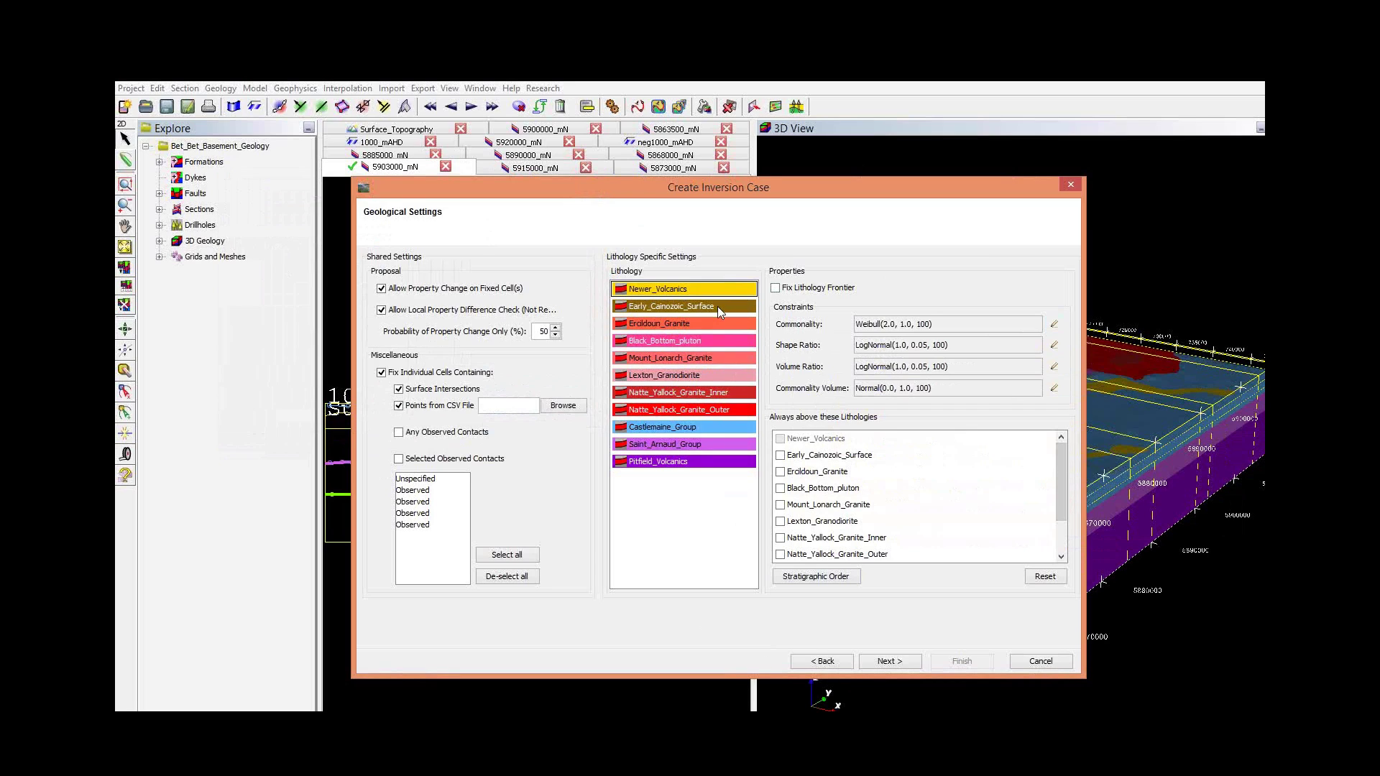
{"action": "left_click", "coordinate": [718, 306]}
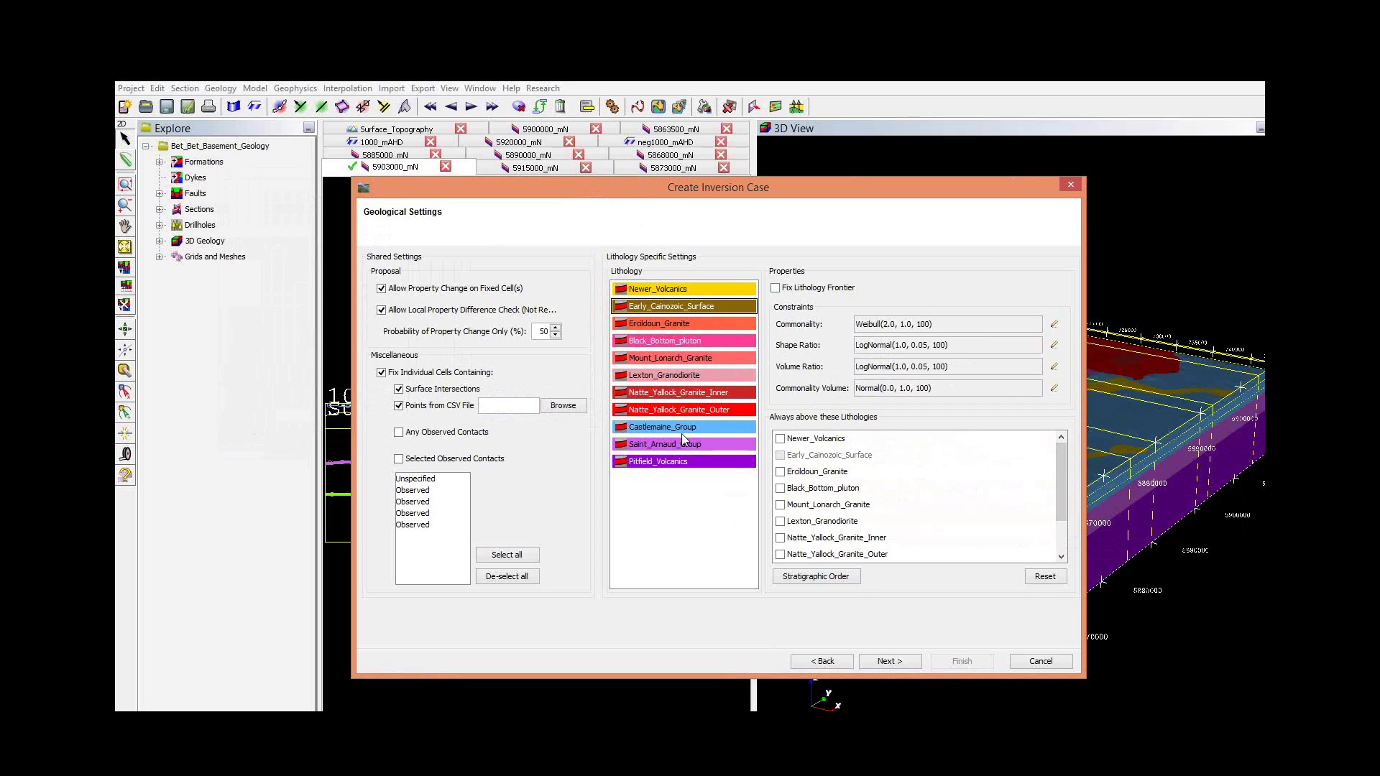
{"action": "left_click", "coordinate": [730, 291]}
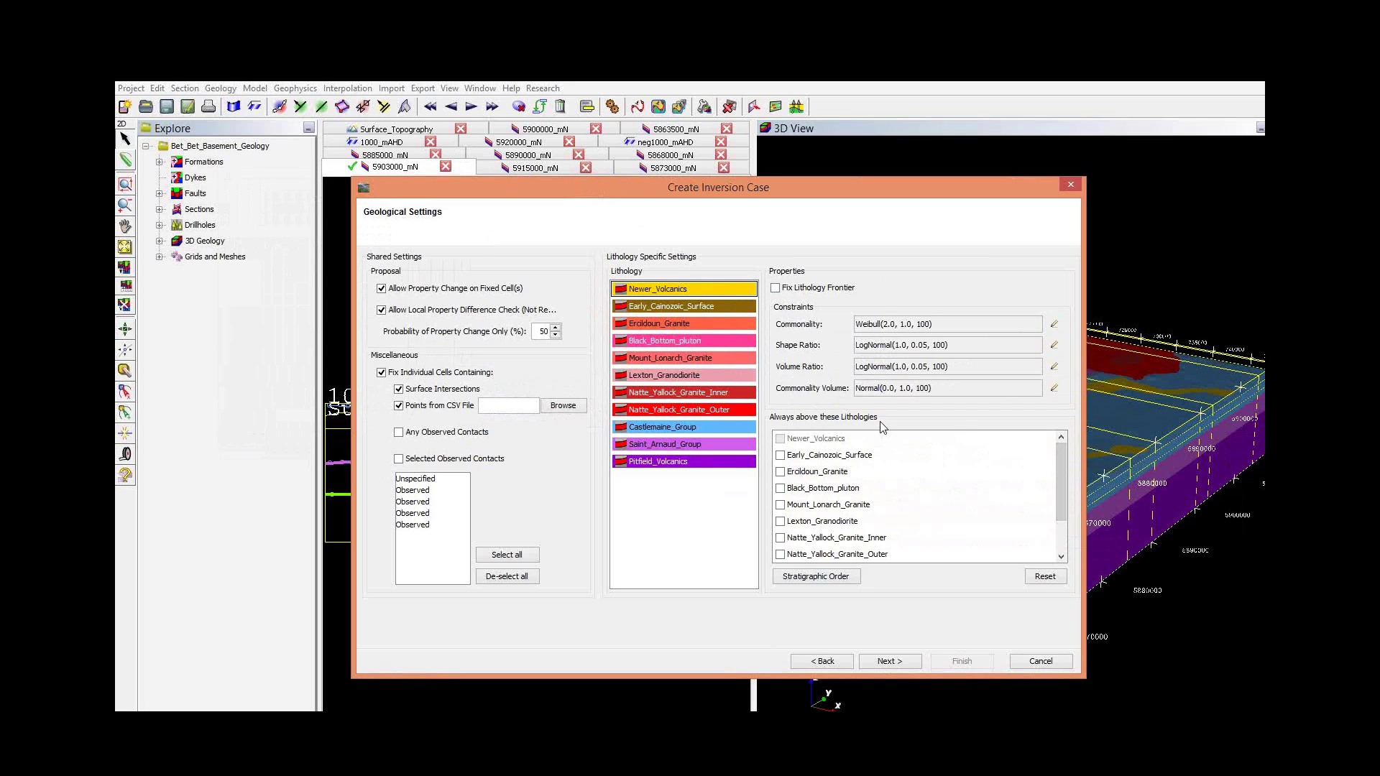
{"action": "left_click", "coordinate": [780, 456]}
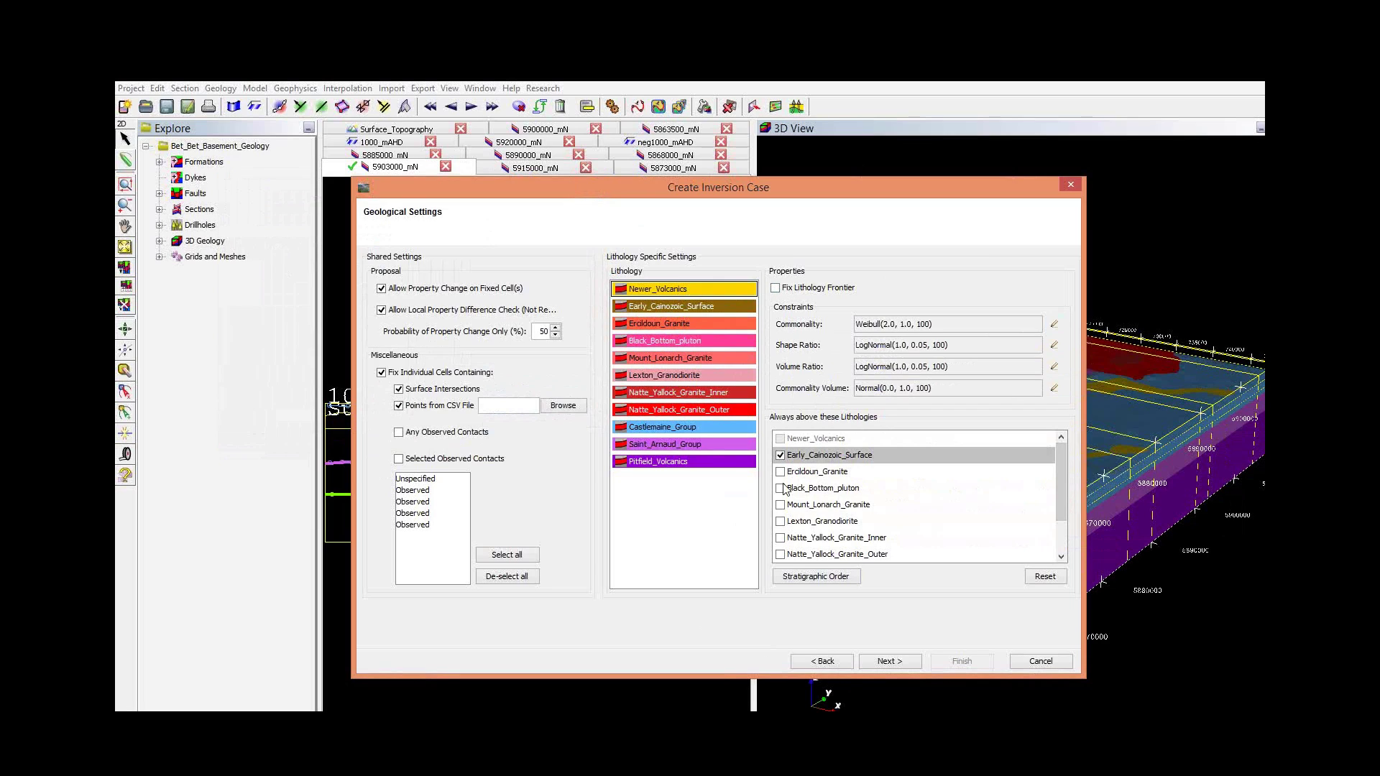
{"action": "scroll", "coordinate": [783, 525], "scroll_direction": "down", "scroll_amount": 1}
{"action": "left_click", "coordinate": [780, 523]}
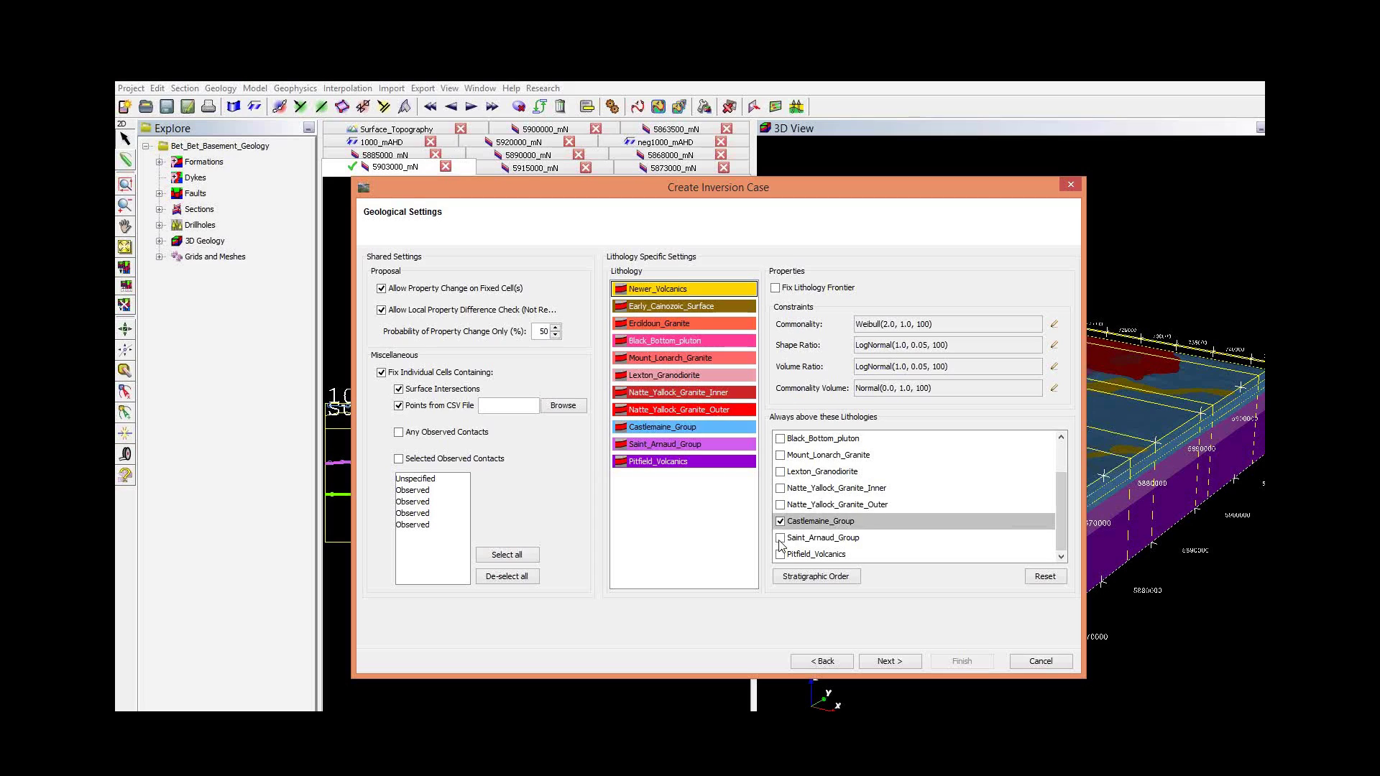
{"action": "left_click", "coordinate": [781, 539]}
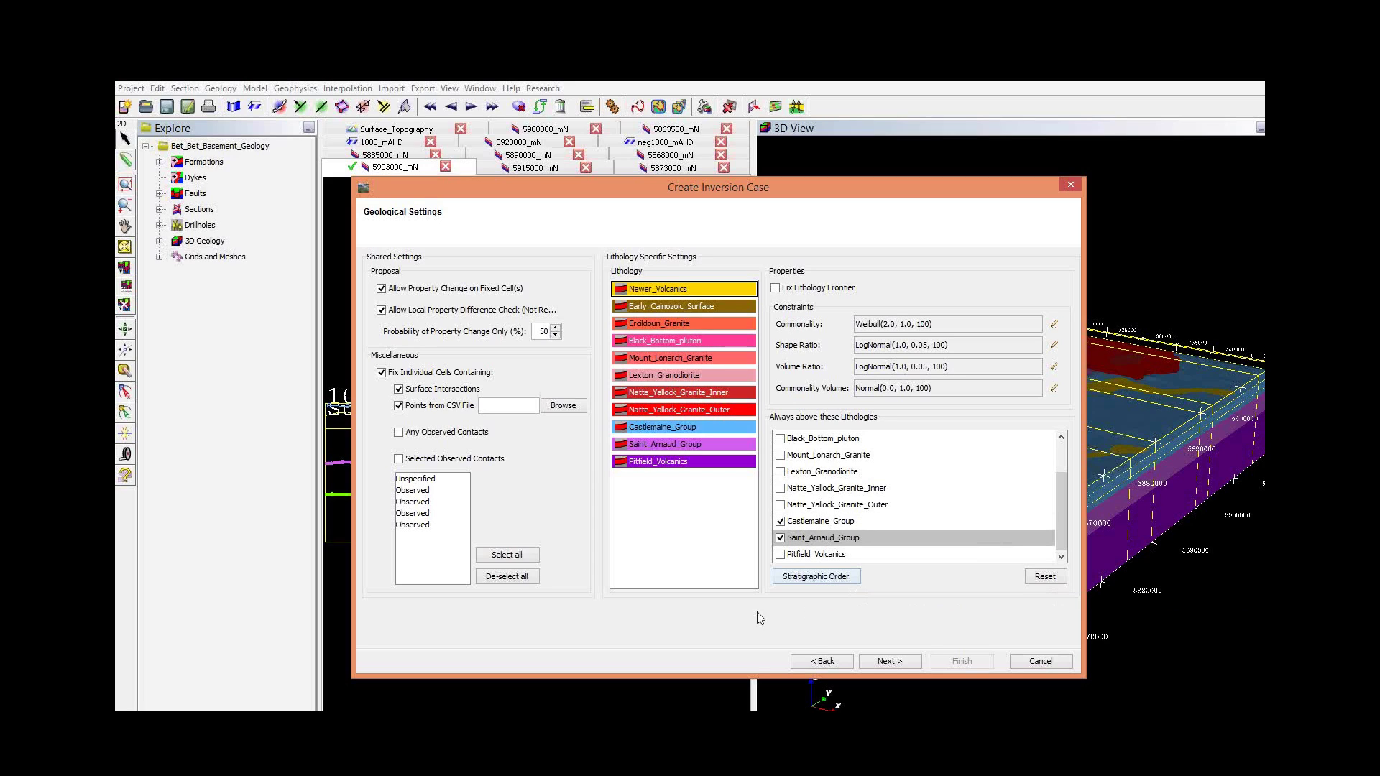
Step: Constrain Early_Cainozoic_Surface to lie always above Castlemaine_Group and Saint_Arnaud_Group
{"action": "left_click", "coordinate": [732, 308]}
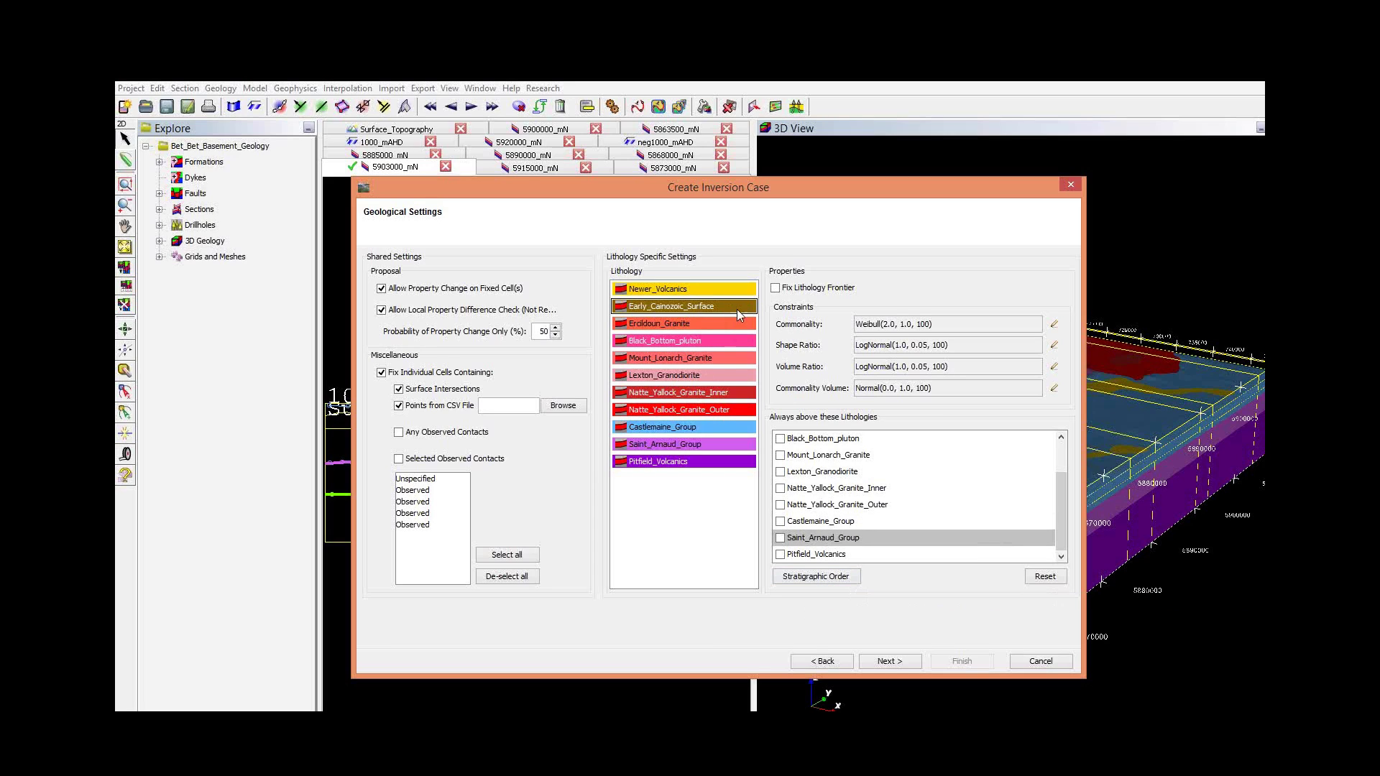
{"action": "scroll", "coordinate": [968, 489], "scroll_direction": "up", "scroll_amount": 1}
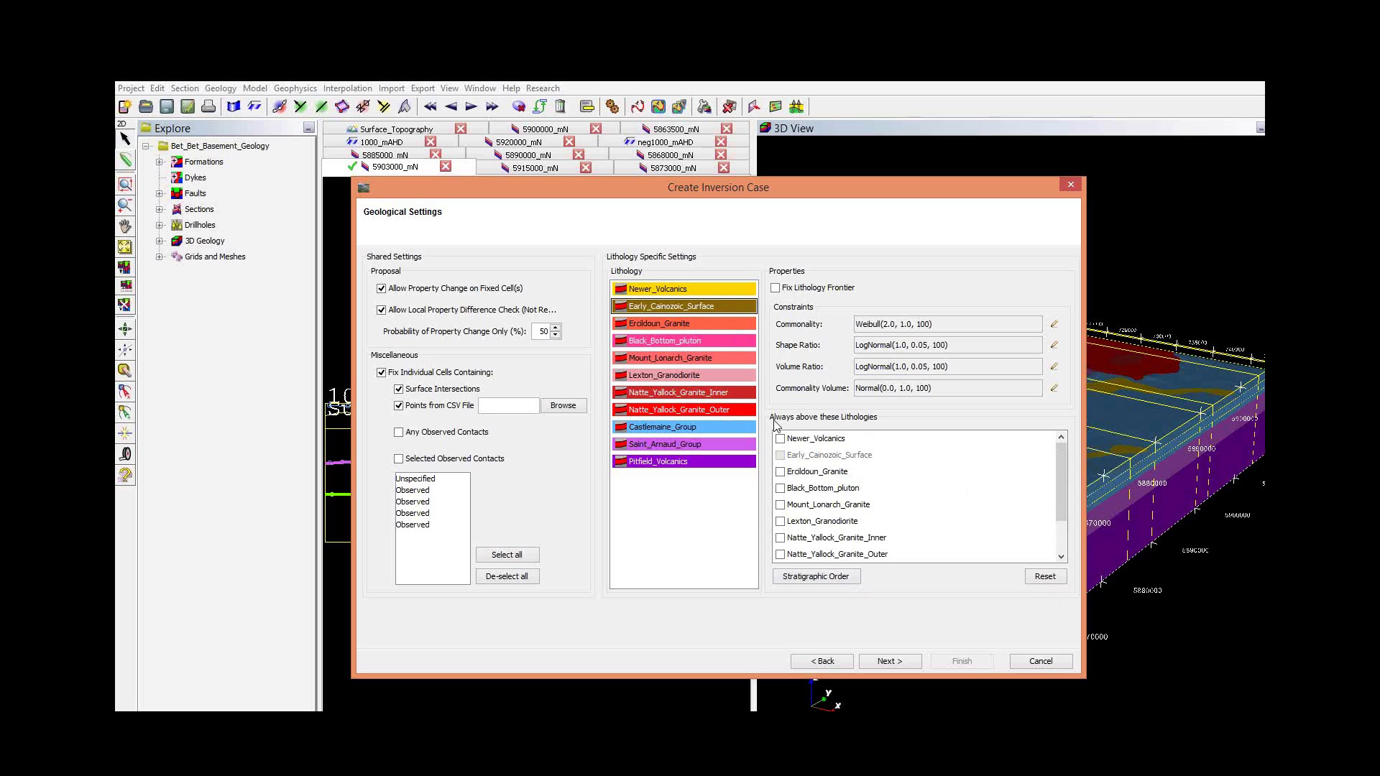
{"action": "scroll", "coordinate": [827, 514], "scroll_direction": "down", "scroll_amount": 1}
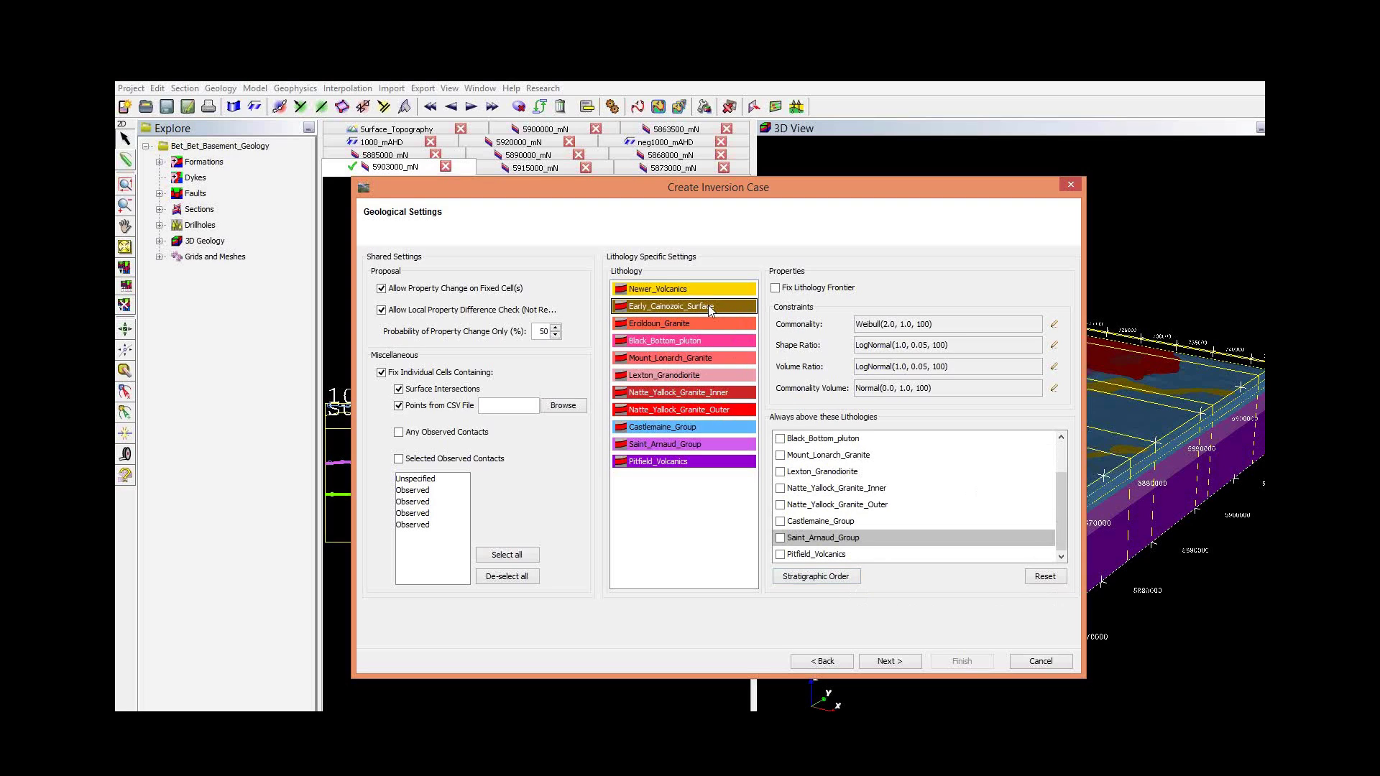
{"action": "left_click", "coordinate": [781, 522]}
{"action": "left_click", "coordinate": [781, 540]}
Step: Constrain Castlemaine_Group to lie always above Saint_Arnaud_Group and continue to the run settings
{"action": "left_click", "coordinate": [707, 429]}
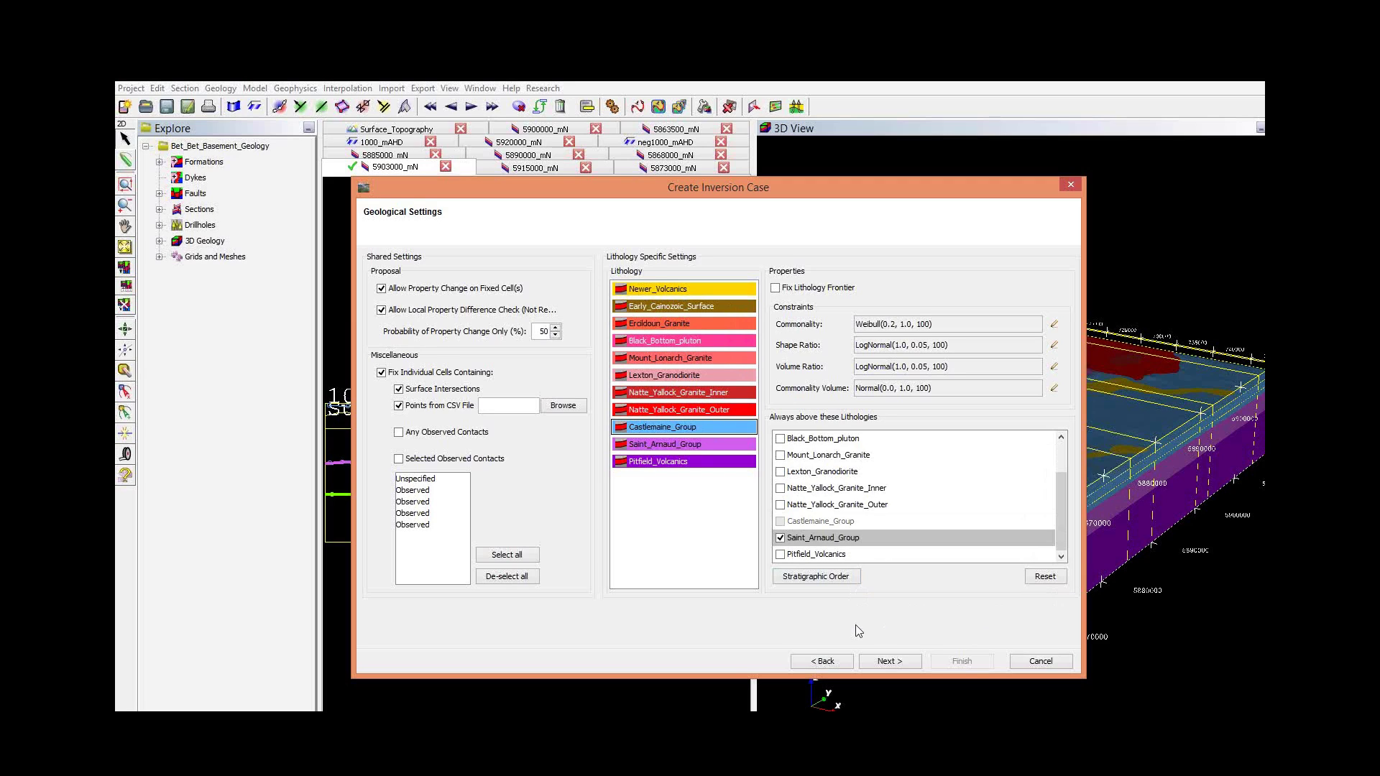
{"action": "left_click", "coordinate": [676, 290]}
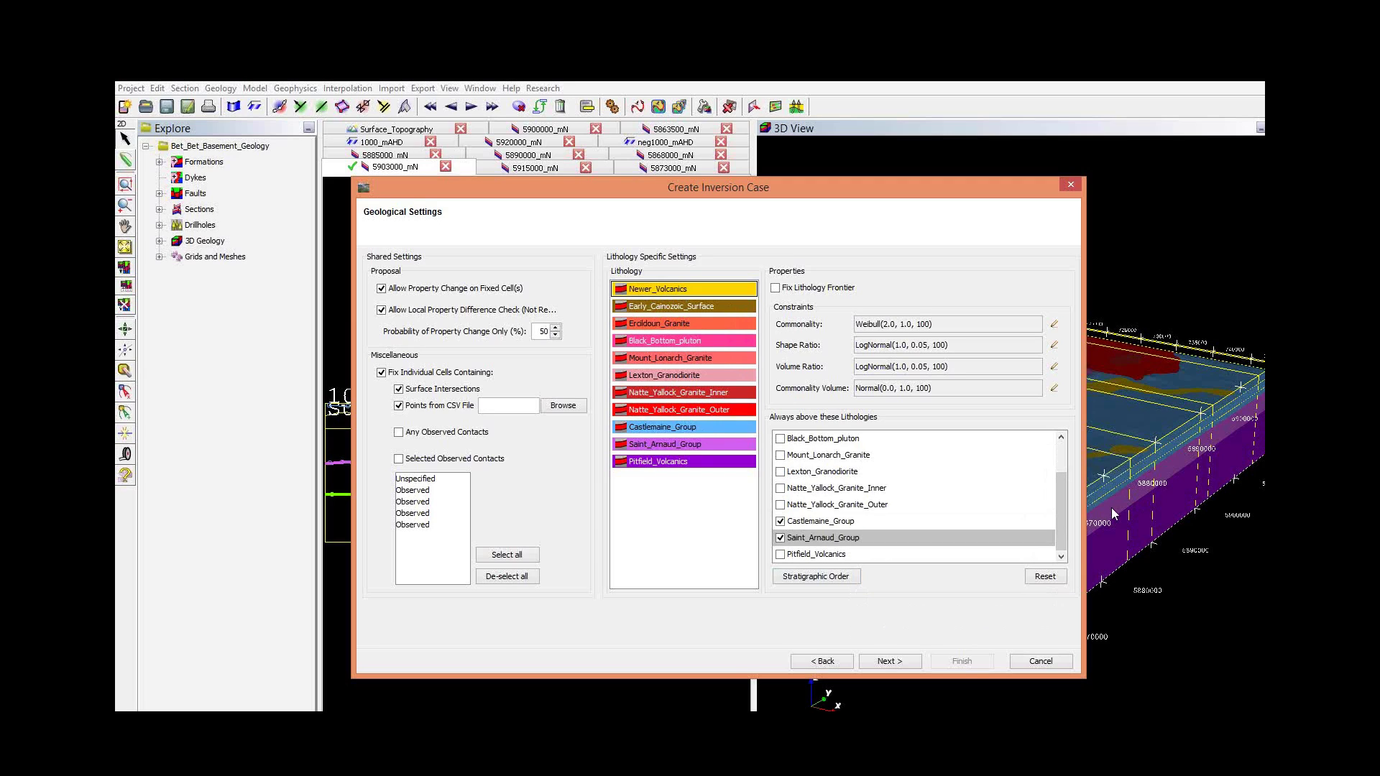
{"action": "scroll", "coordinate": [1062, 509], "scroll_direction": "up", "scroll_amount": 1}
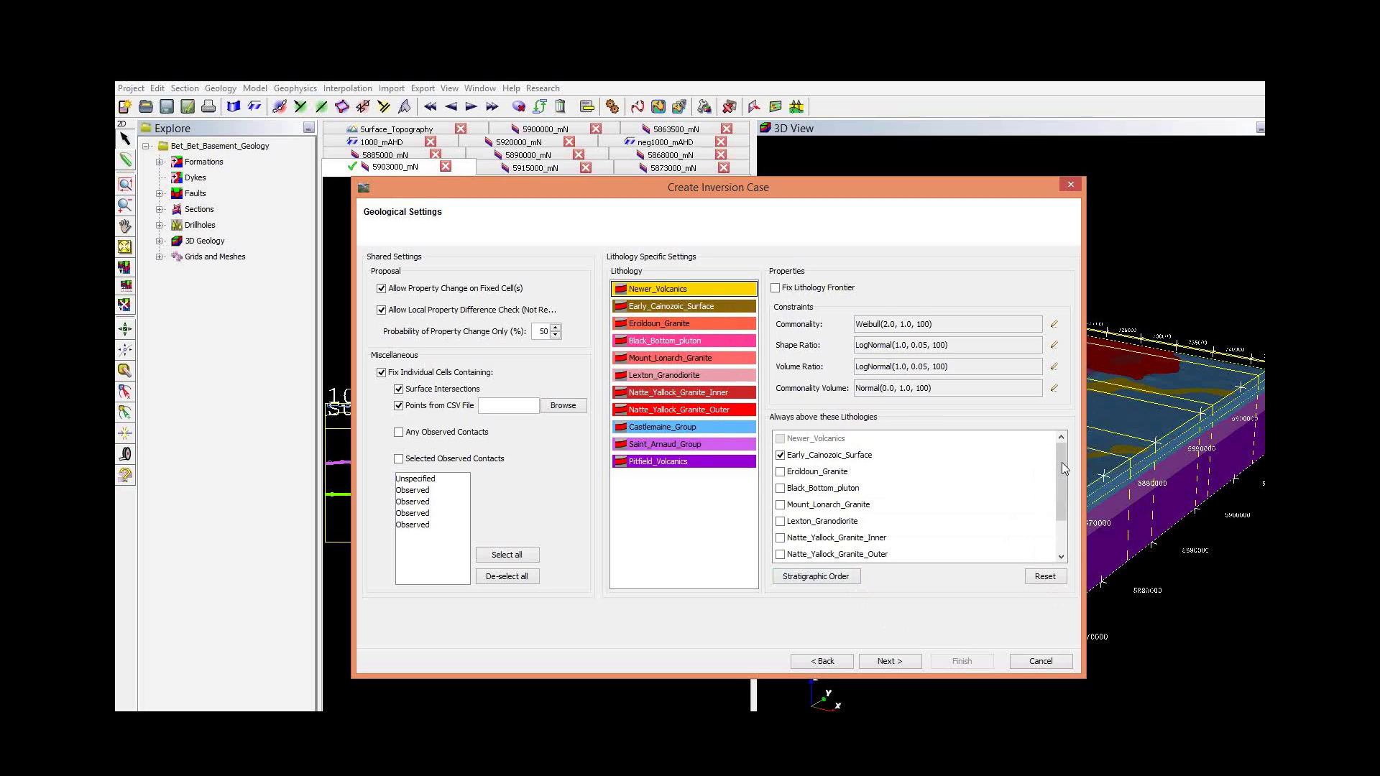
{"action": "scroll", "coordinate": [1067, 496], "scroll_direction": "down", "scroll_amount": 1}
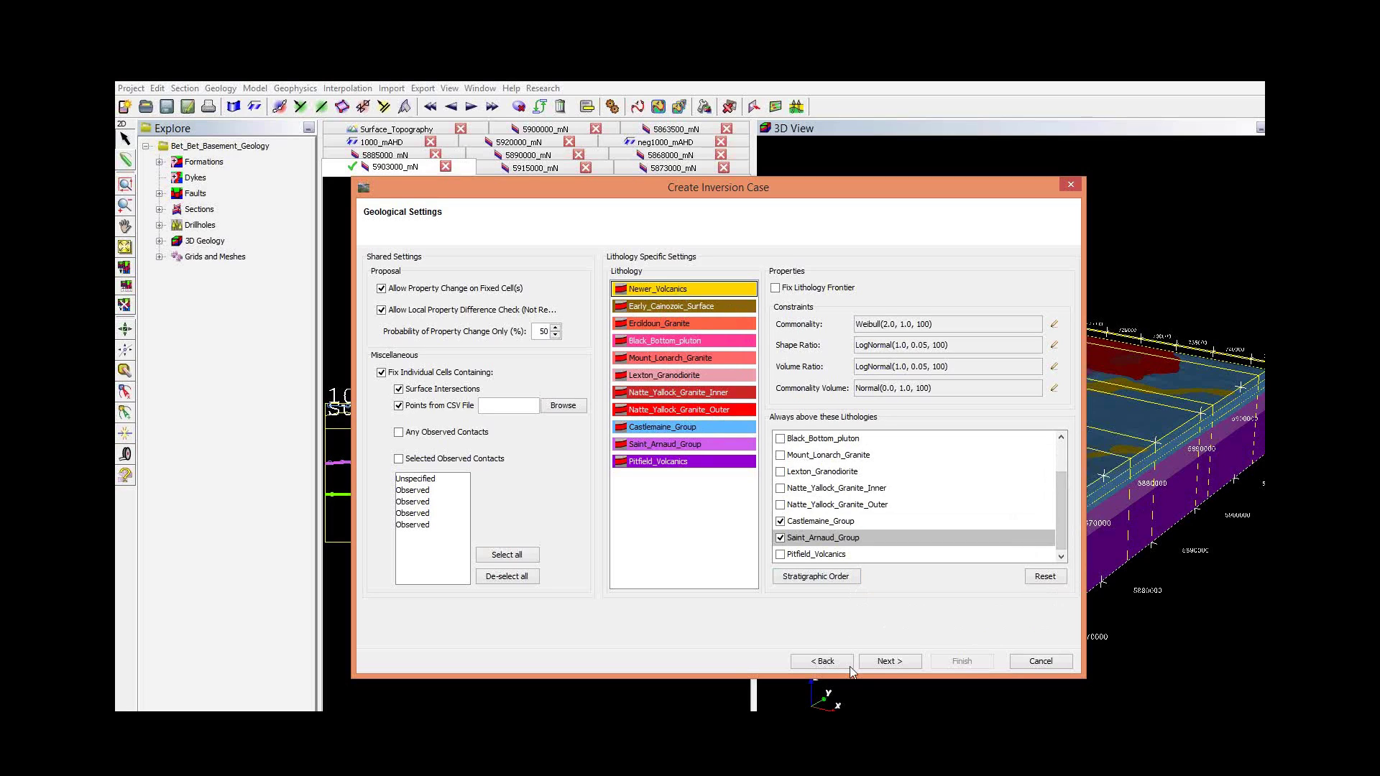
{"action": "left_click", "coordinate": [890, 662]}
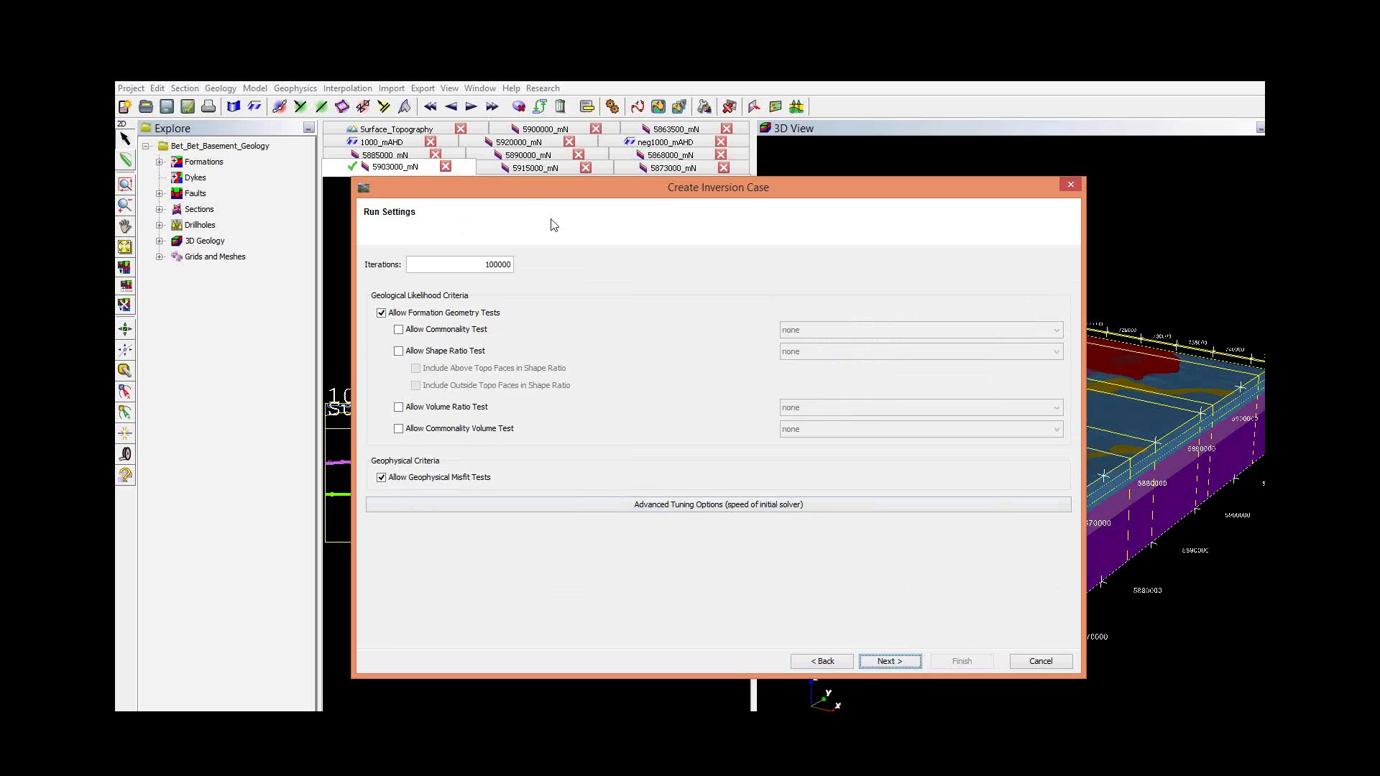
Step: Set 10000000 iterations and allow the commonality and shape ratio tests, including above and outside topo faces in the shape ratio
{"action": "left_click_drag", "start_coordinate": [472, 267], "coordinate": [573, 263]}
{"action": "type", "text": "10000000"}
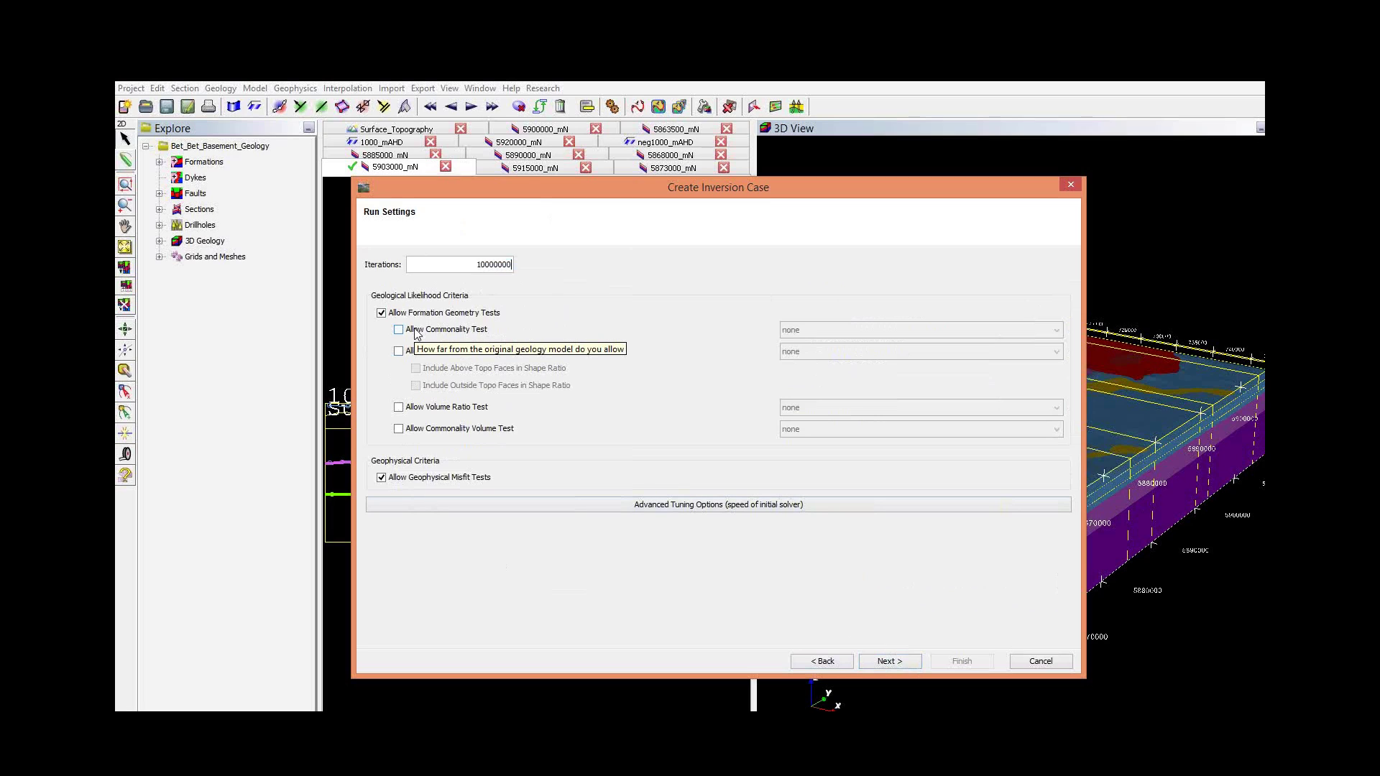
{"action": "left_click", "coordinate": [399, 330]}
{"action": "left_click", "coordinate": [400, 351]}
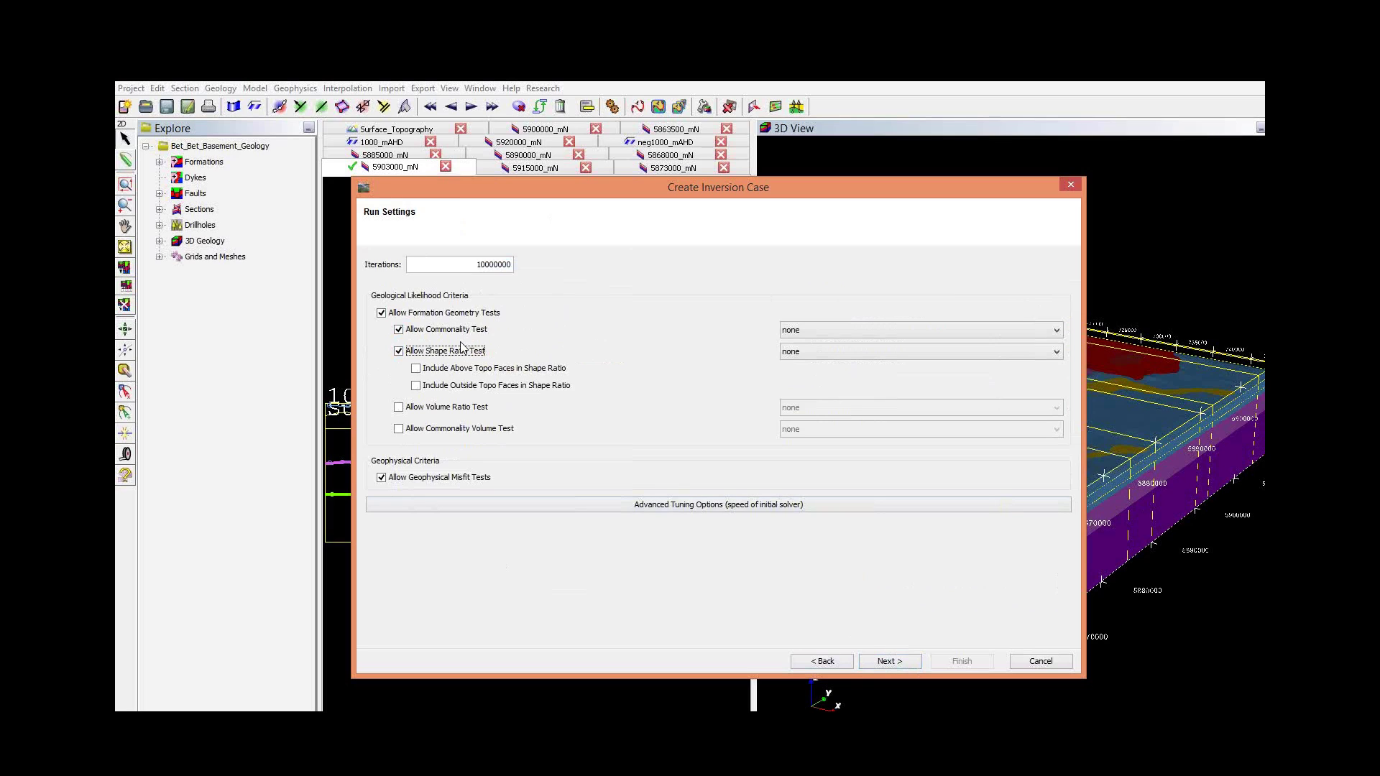
{"action": "left_click", "coordinate": [416, 369]}
{"action": "left_click", "coordinate": [417, 386]}
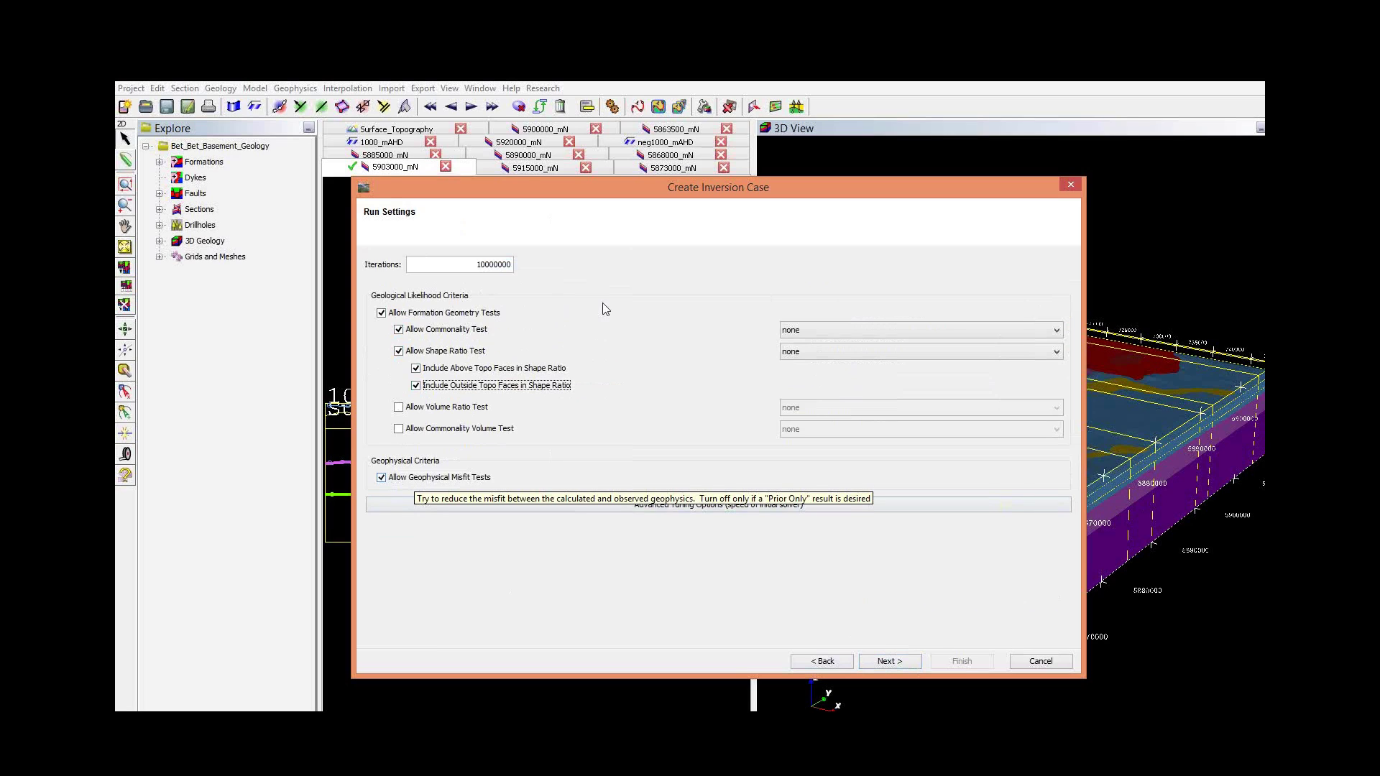
{"action": "left_click", "coordinate": [895, 664]}
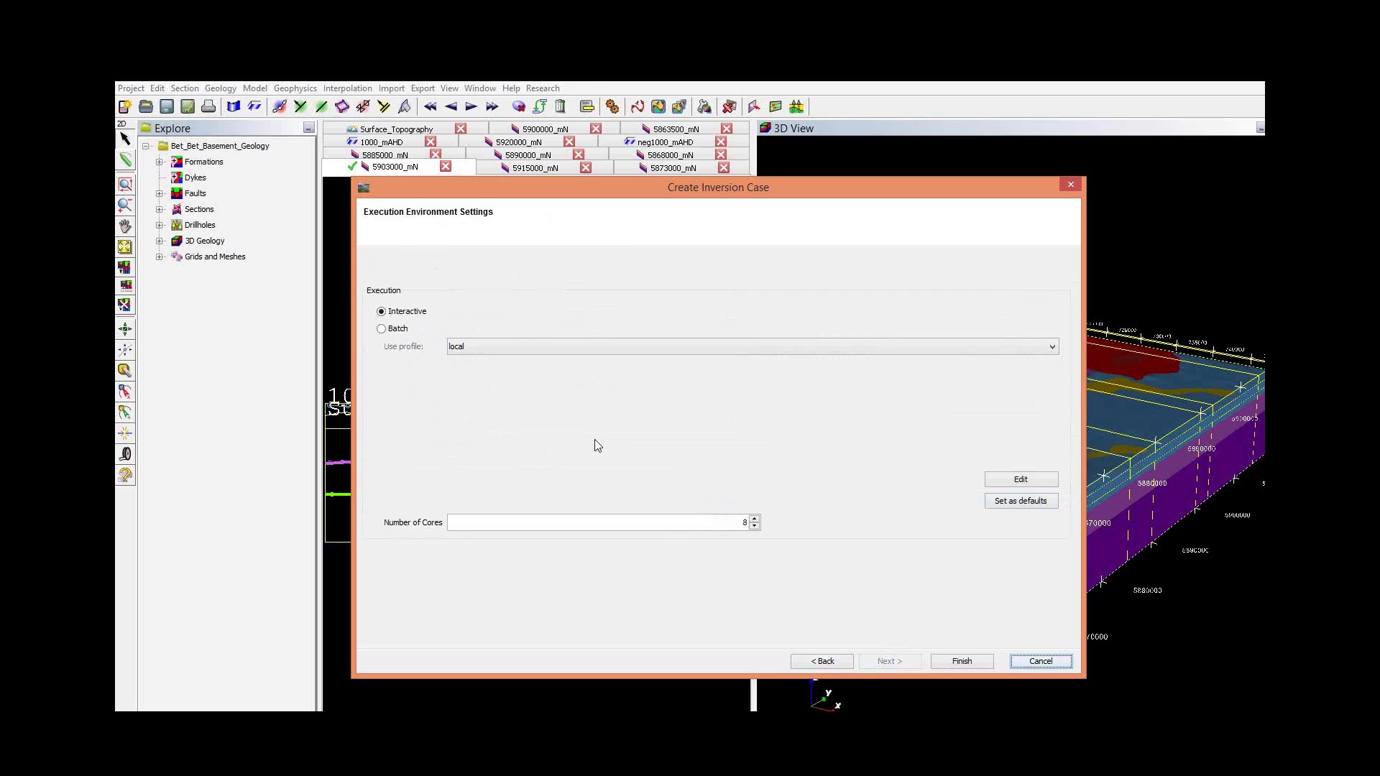
Step: Try batch execution, return to interactive execution, and cancel the inversion case creation
{"action": "left_click", "coordinate": [382, 329]}
{"action": "left_click", "coordinate": [401, 313]}
{"action": "left_click", "coordinate": [1029, 664]}
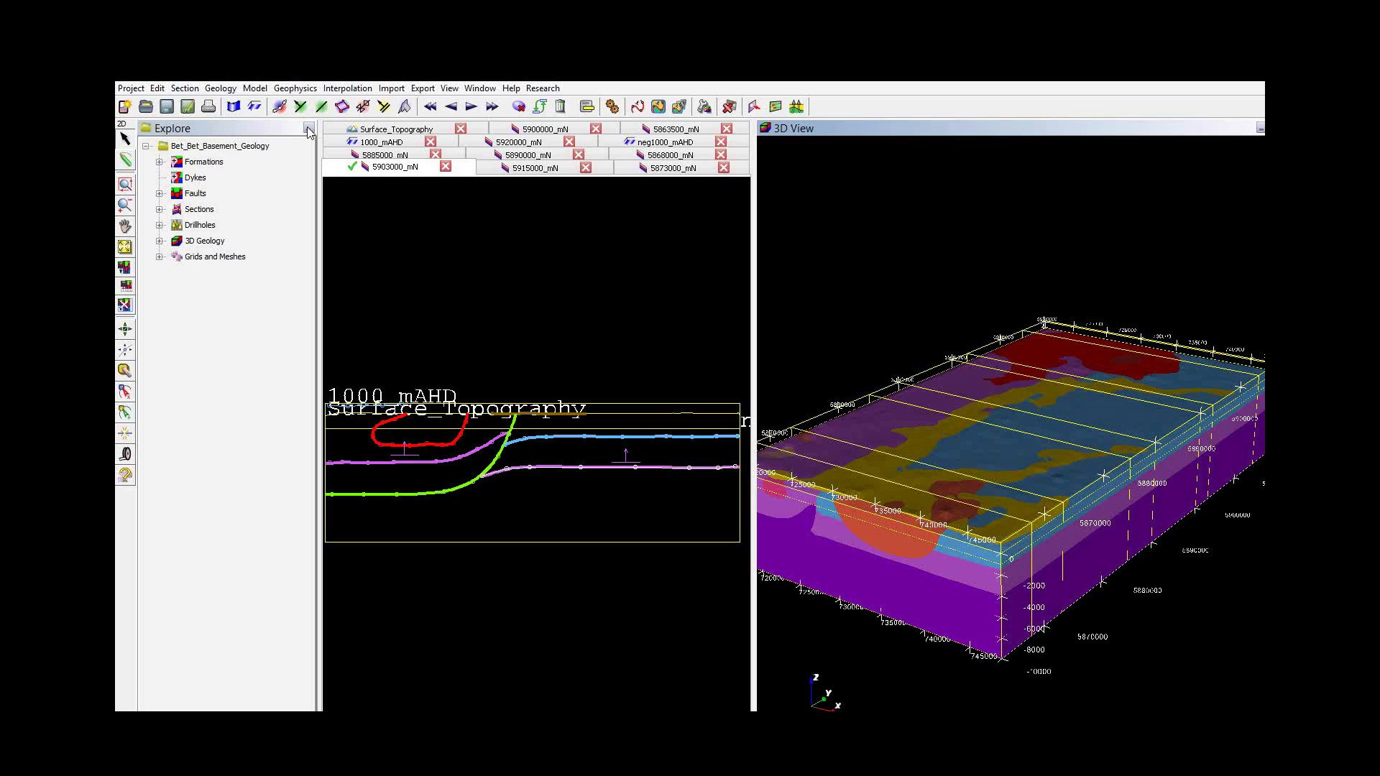
Step: Open the summary statistics for Run1 of Case8_joint_inv and enlarge the final iterations of the misfit curve
{"action": "left_click", "coordinate": [295, 92]}
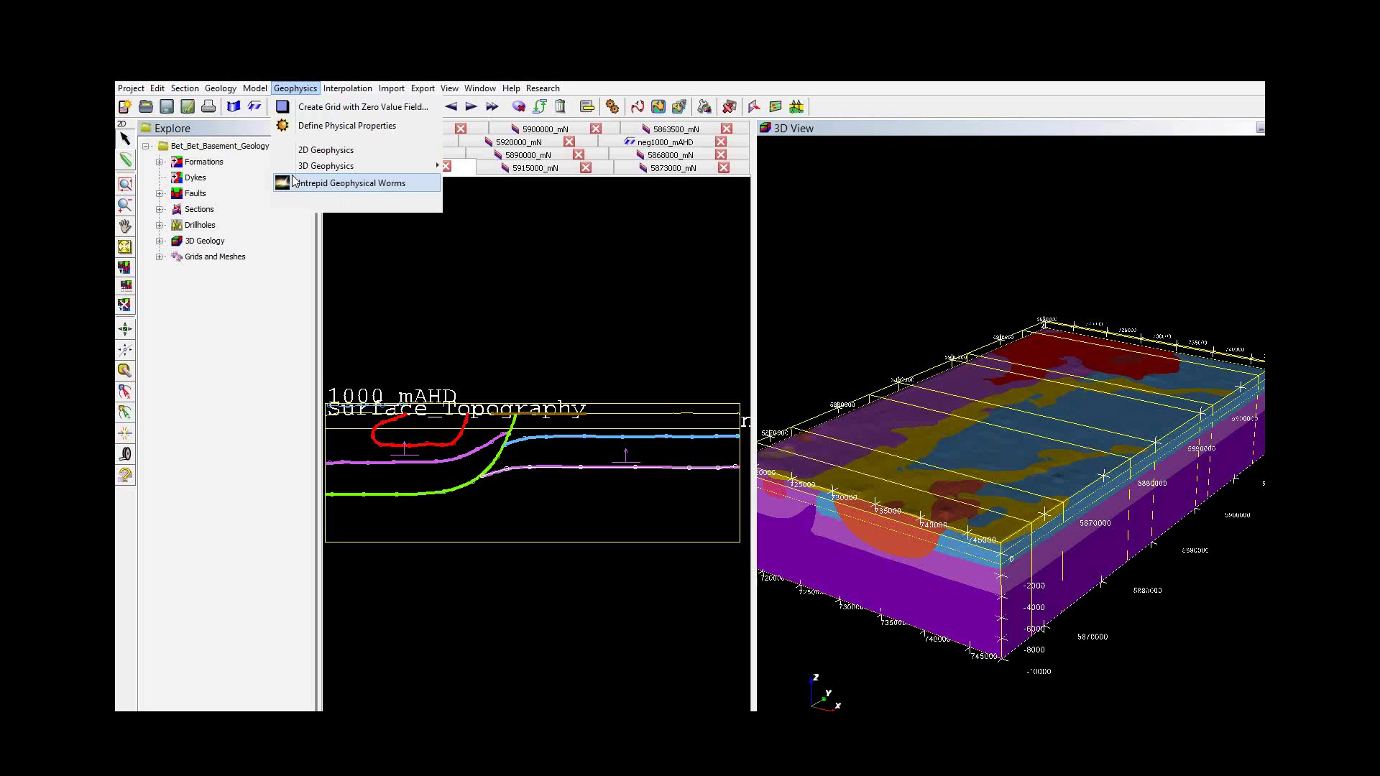
{"action": "mouse_move", "coordinate": [308, 167]}
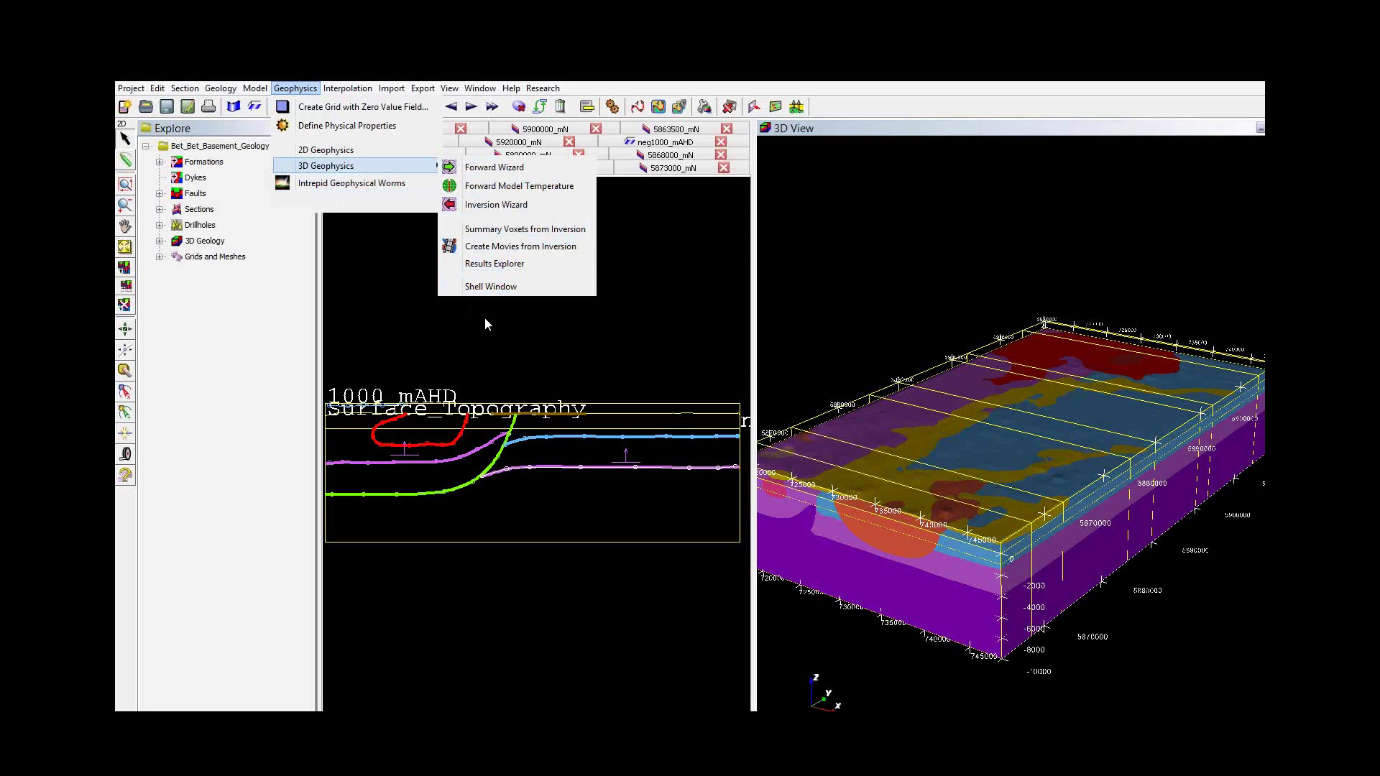
{"action": "left_click", "coordinate": [539, 230]}
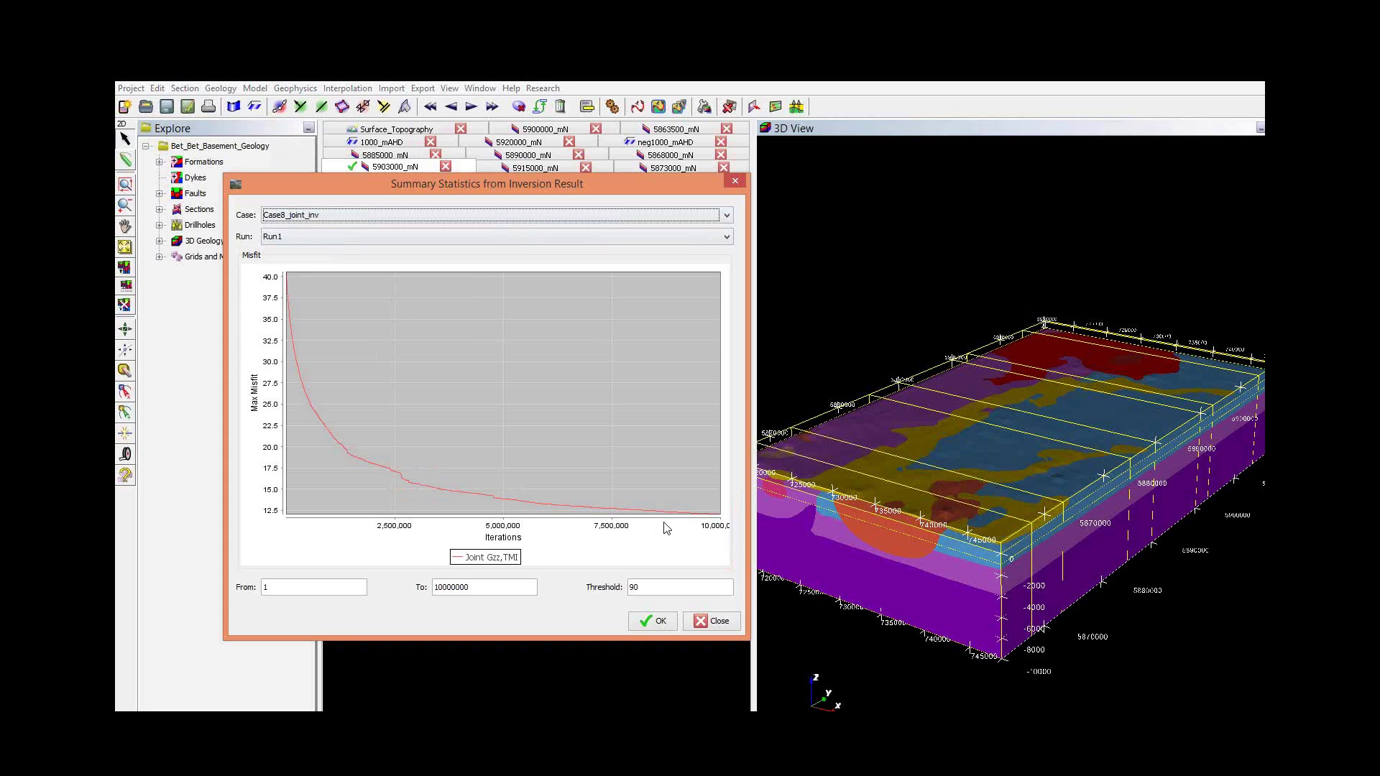
{"action": "left_click_drag", "start_coordinate": [611, 485], "coordinate": [701, 529]}
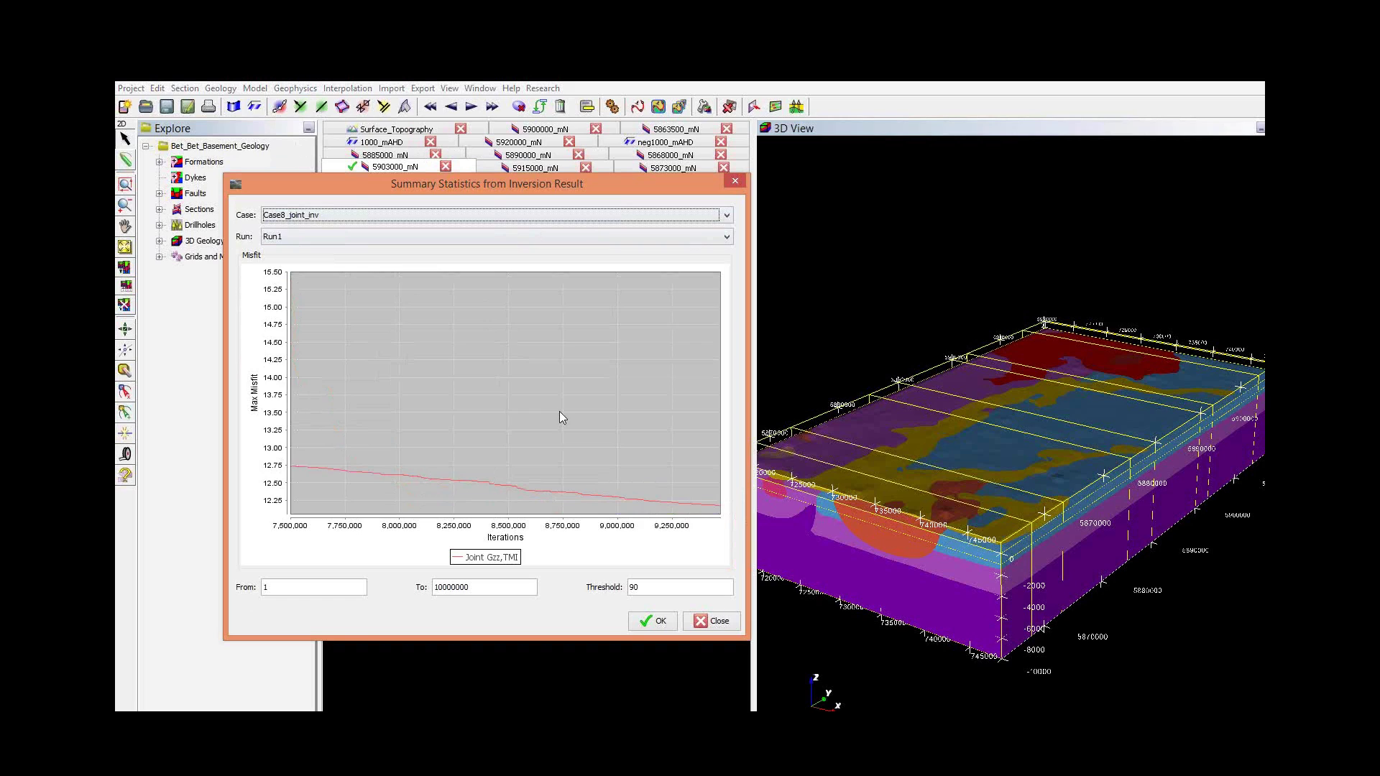
Step: Try a different starting iteration for the inversion summary, and close the summary statistics without generating them
{"action": "left_click_drag", "start_coordinate": [294, 589], "coordinate": [243, 589]}
{"action": "type", "text": "9000"}
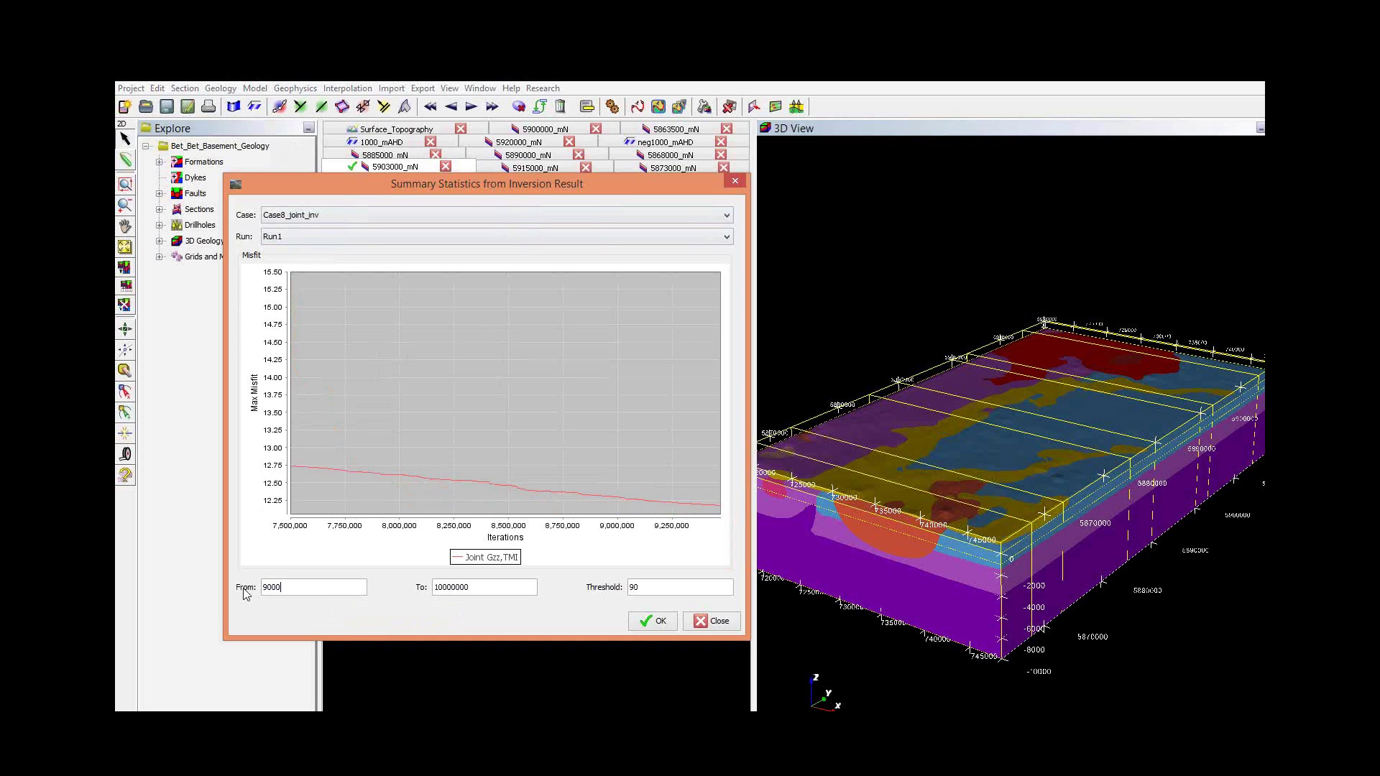
{"action": "type", "text": "0"}
{"action": "key", "text": "ctrl+a"}
{"action": "type", "text": "75"}
{"action": "left_click", "coordinate": [719, 627]}
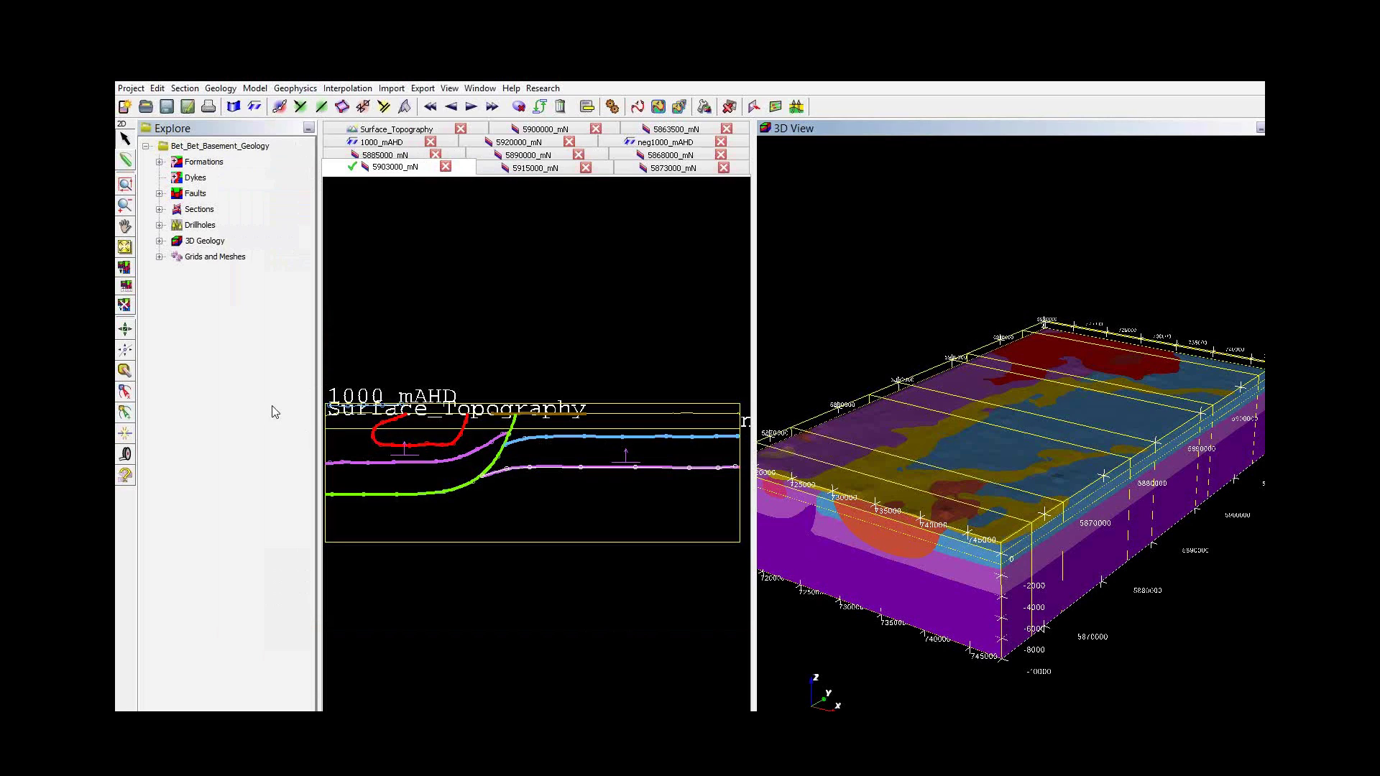
Step: Import the geophysical results of Case8_joint_inv Run1 into the project's grids and meshes
{"action": "left_click", "coordinate": [159, 257]}
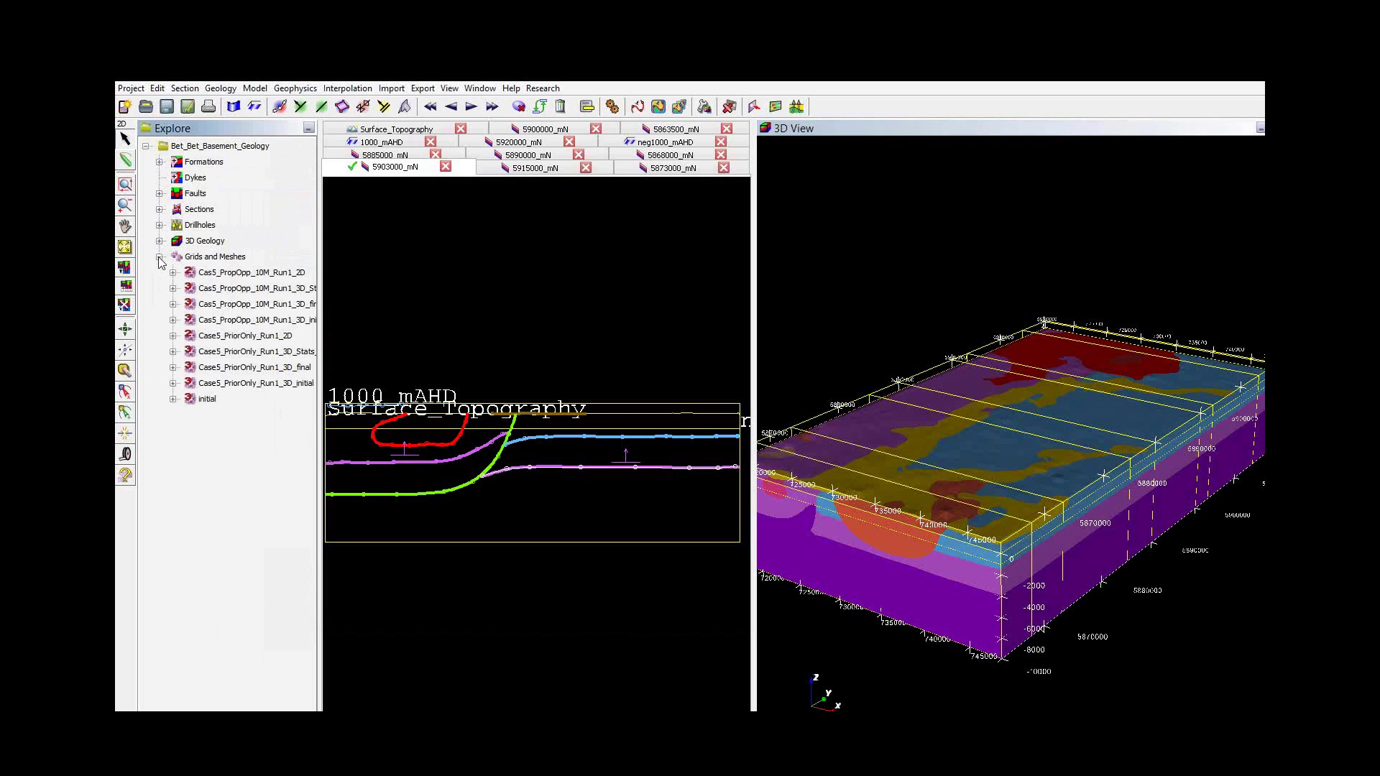
{"action": "right_click", "coordinate": [223, 261]}
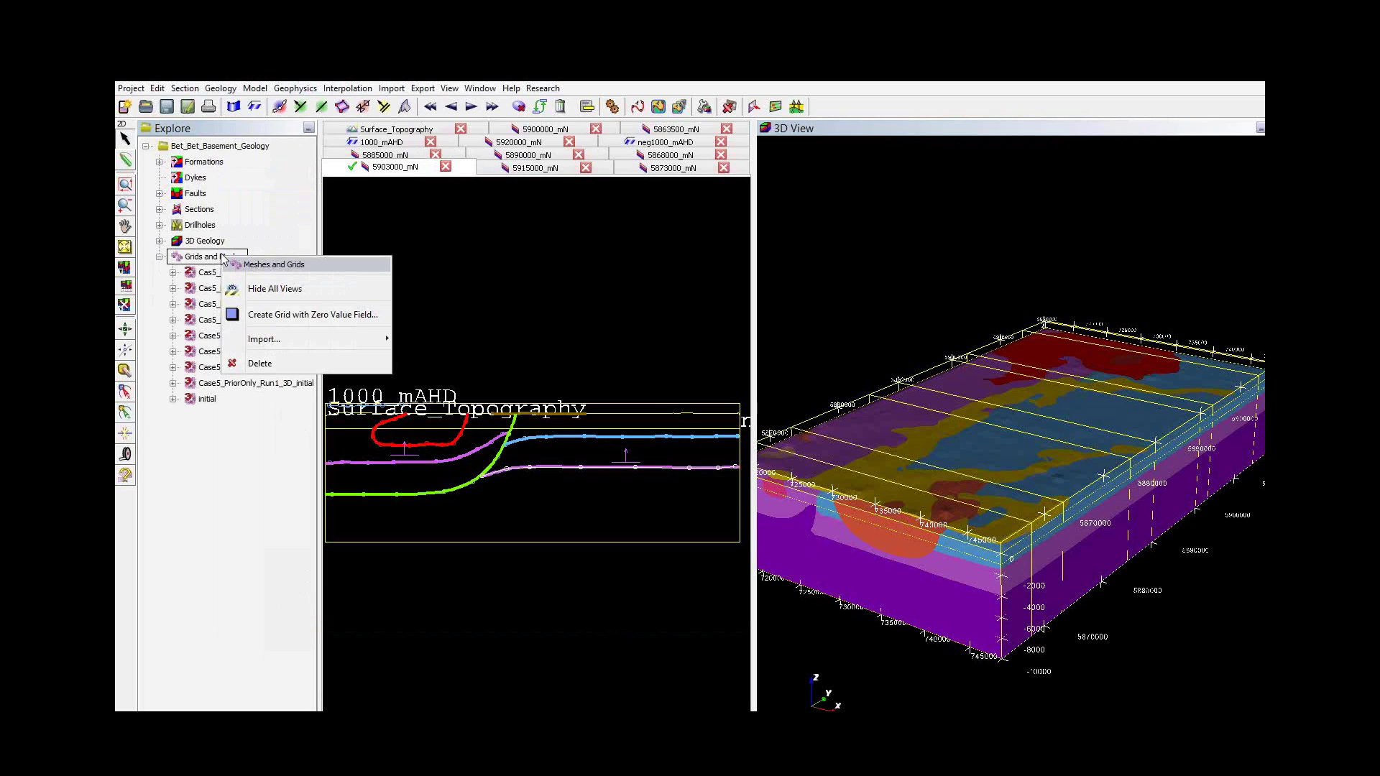
{"action": "mouse_move", "coordinate": [260, 346]}
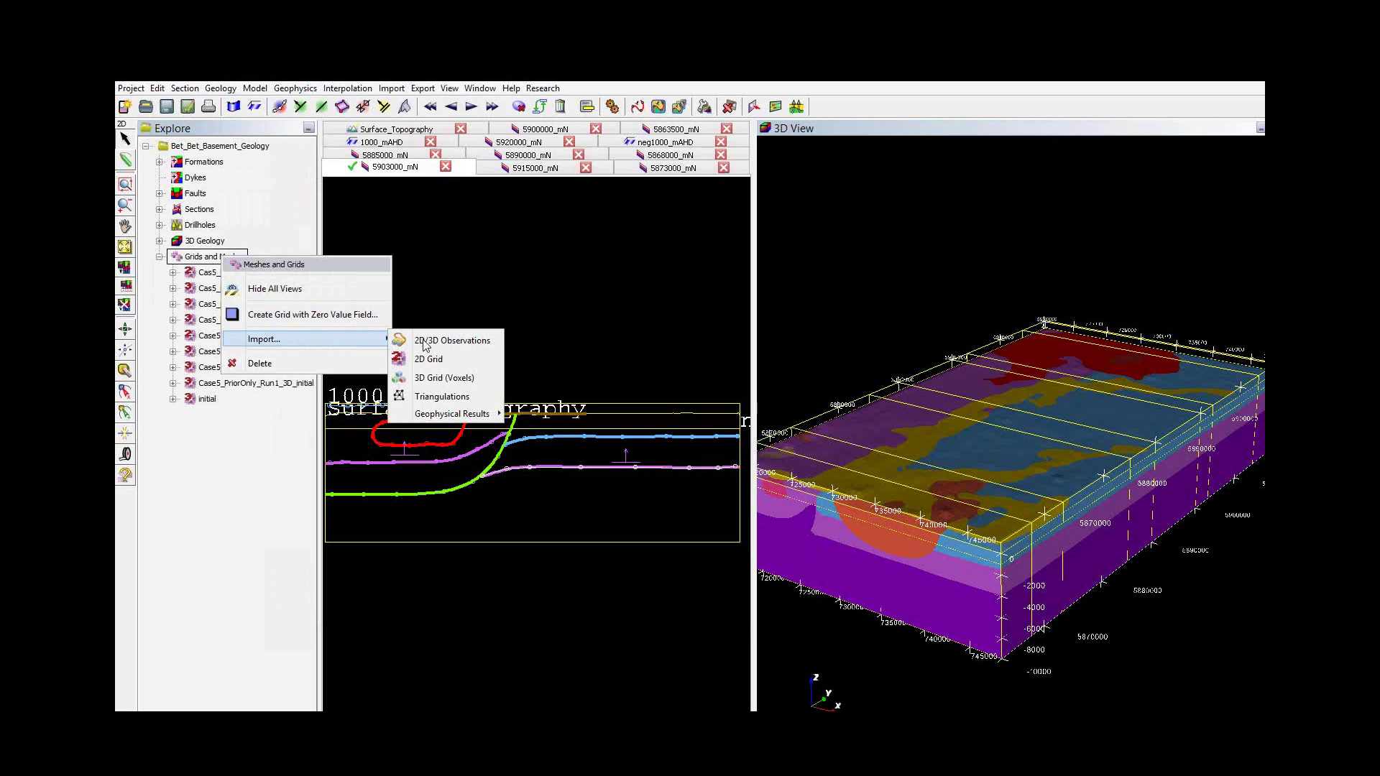
{"action": "mouse_move", "coordinate": [464, 416]}
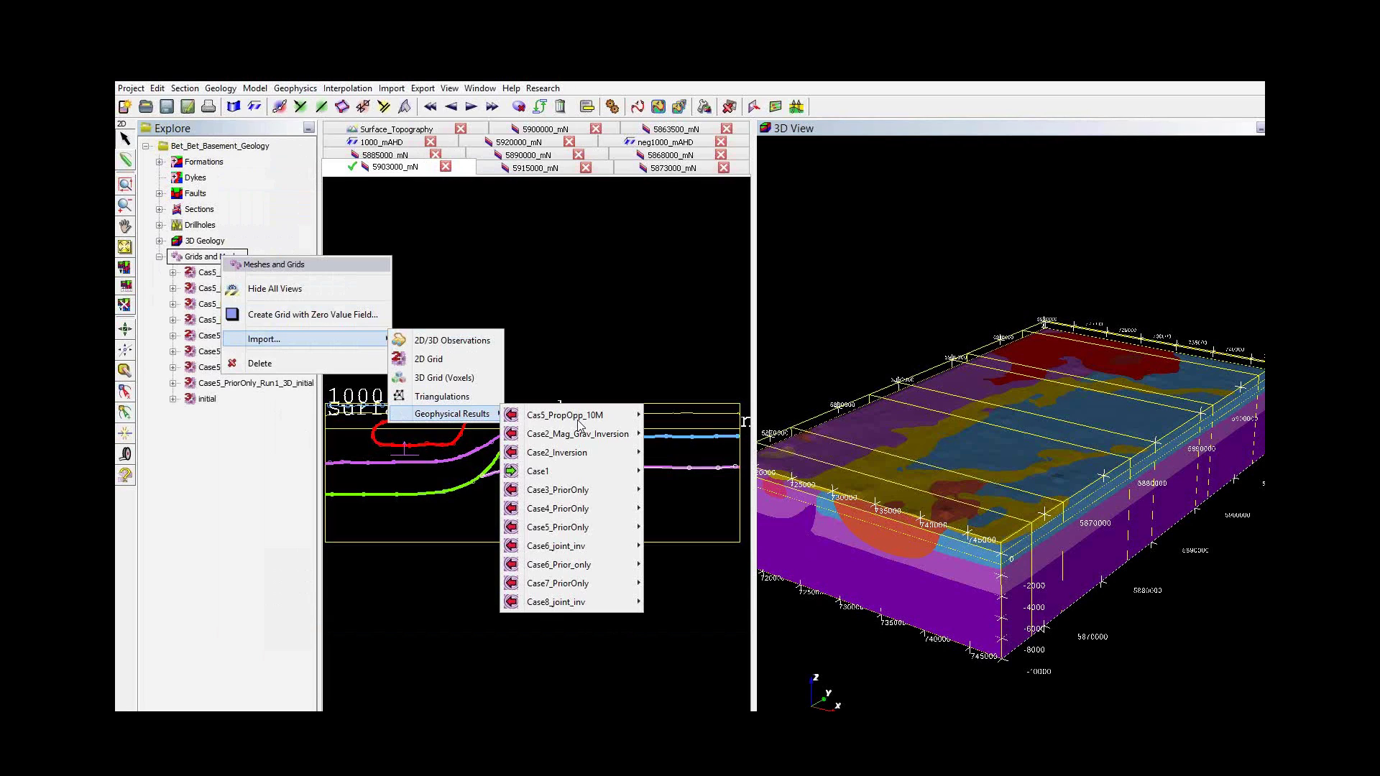
{"action": "mouse_move", "coordinate": [558, 605]}
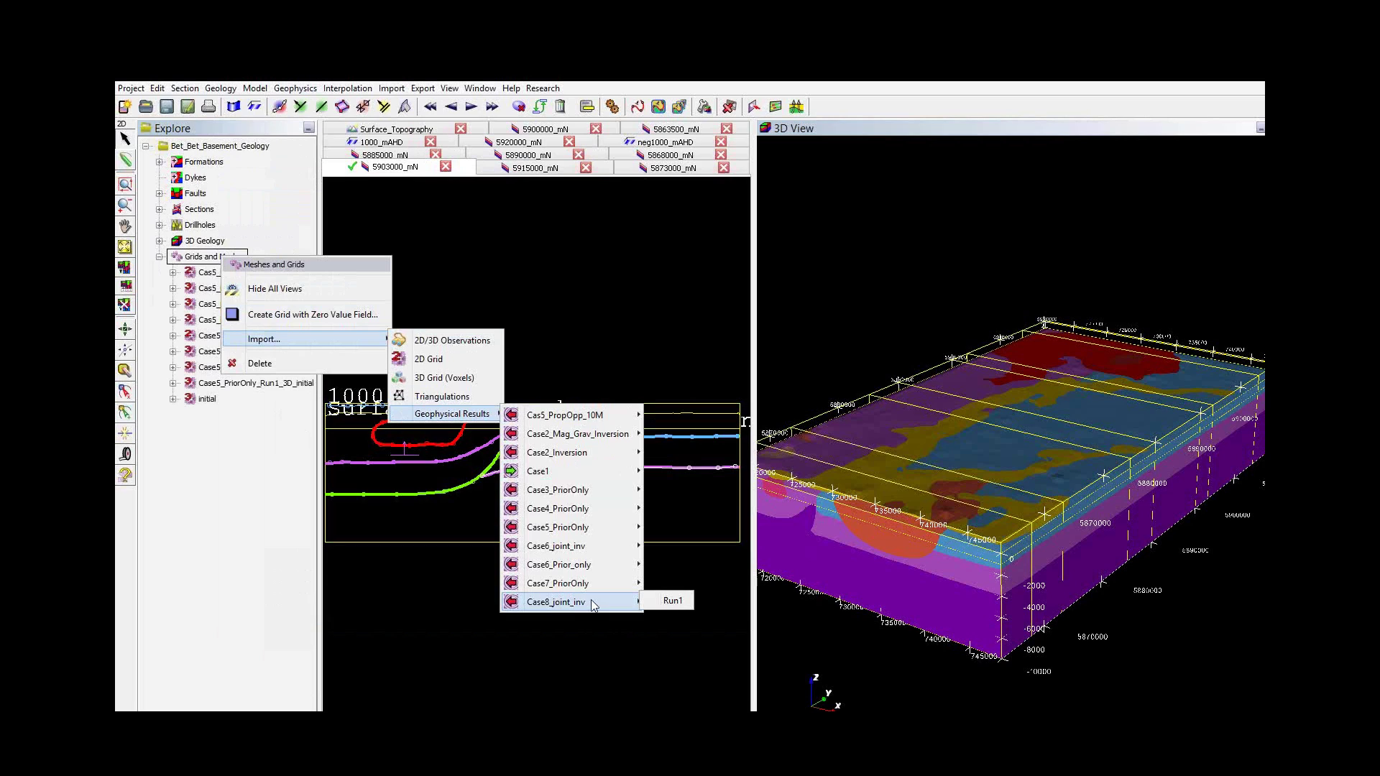
{"action": "left_click", "coordinate": [673, 601]}
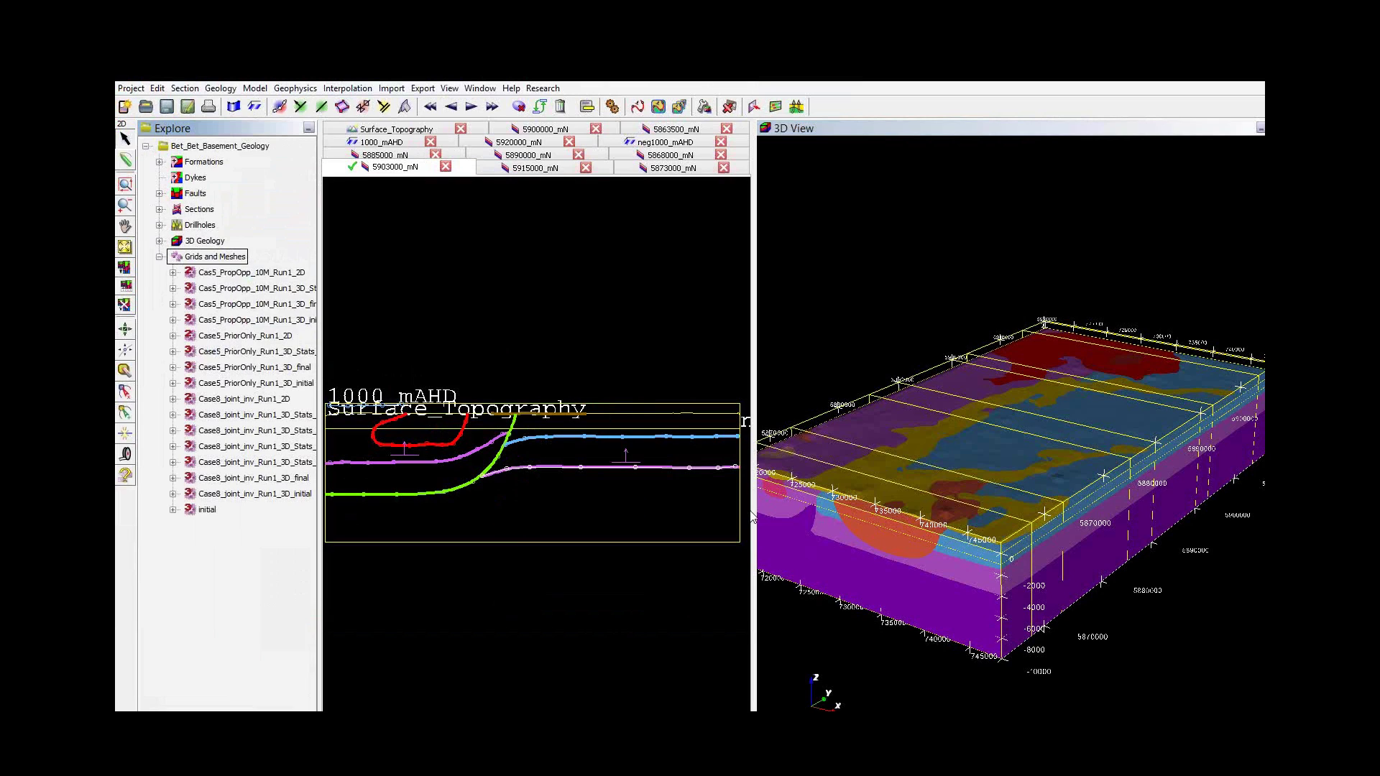
Step: Widen the project tree to fit the full grid names and bring up cross-section 5900000_mN
{"action": "left_click_drag", "start_coordinate": [930, 558], "coordinate": [907, 593]}
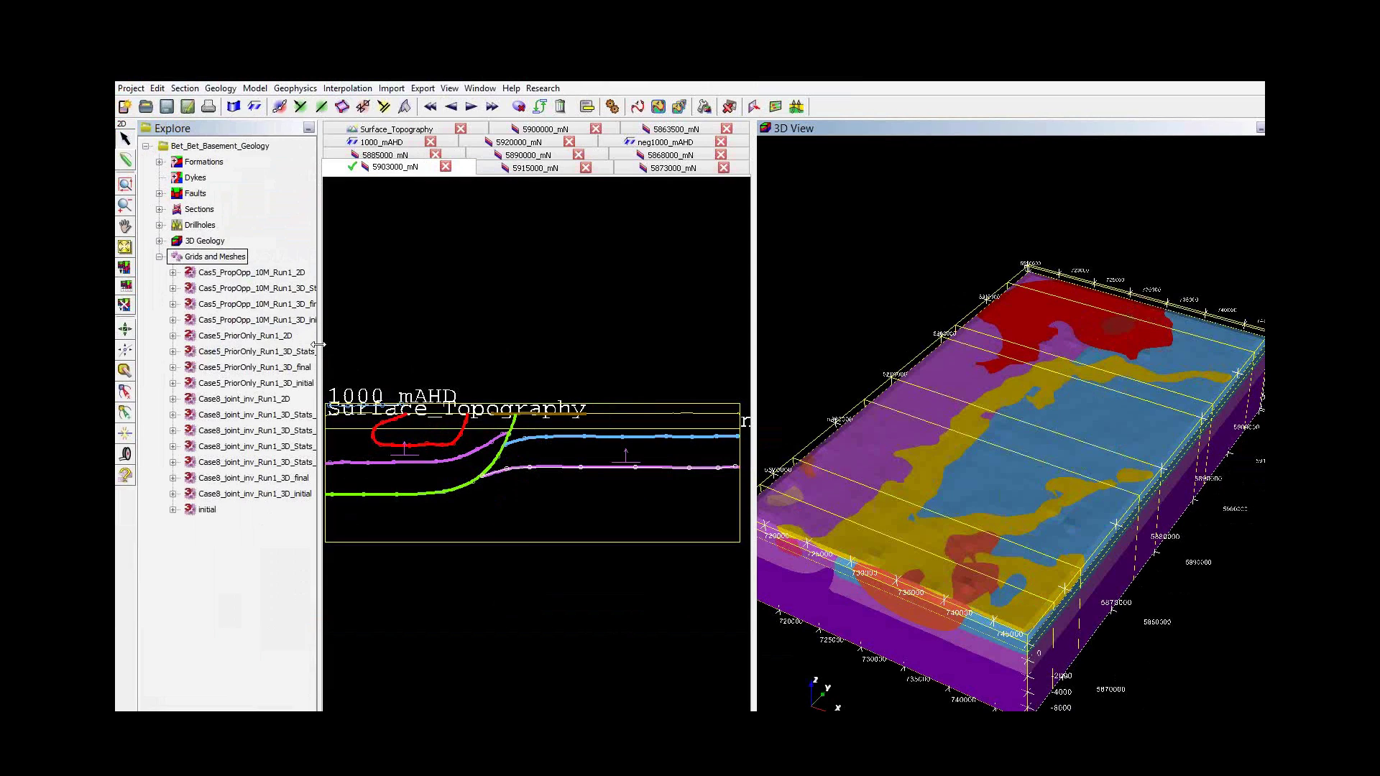
{"action": "left_click", "coordinate": [542, 131]}
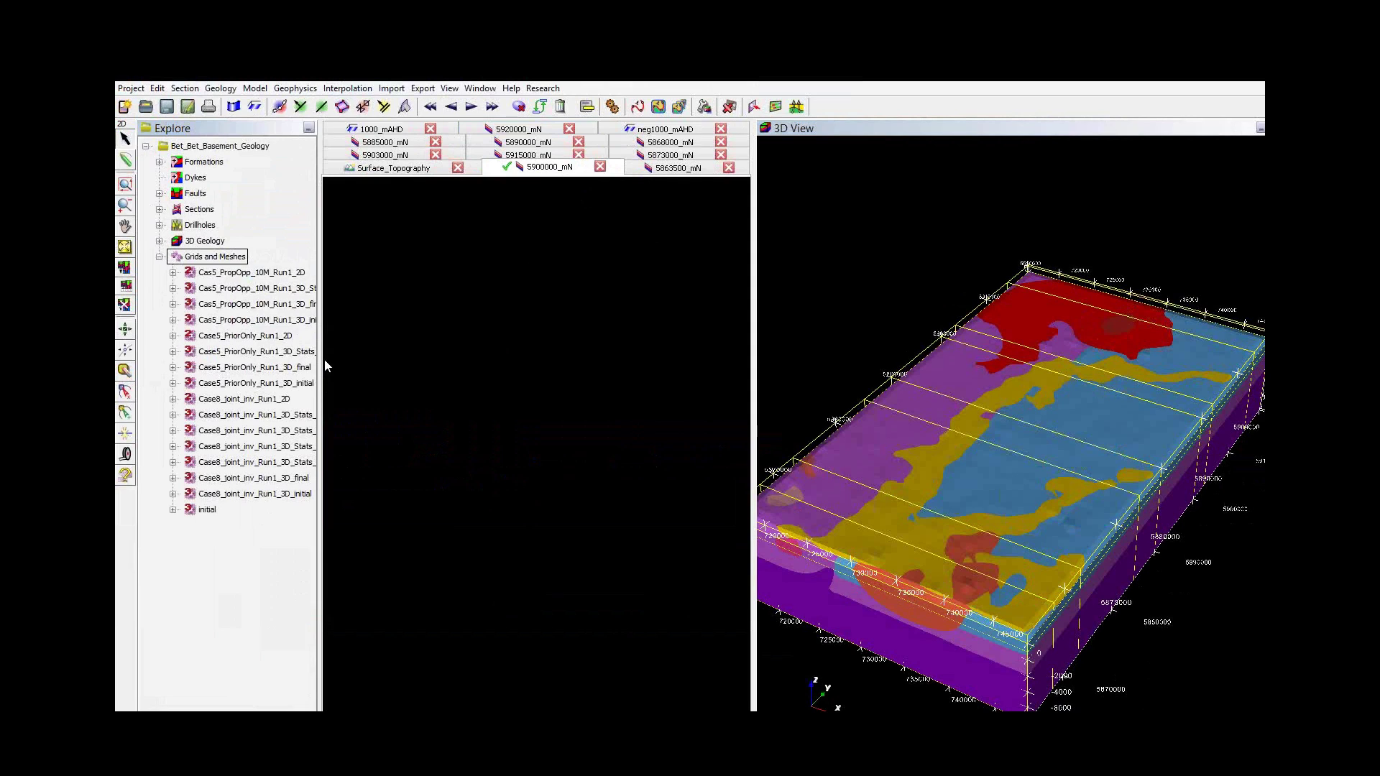
{"action": "left_click_drag", "start_coordinate": [318, 360], "coordinate": [460, 359]}
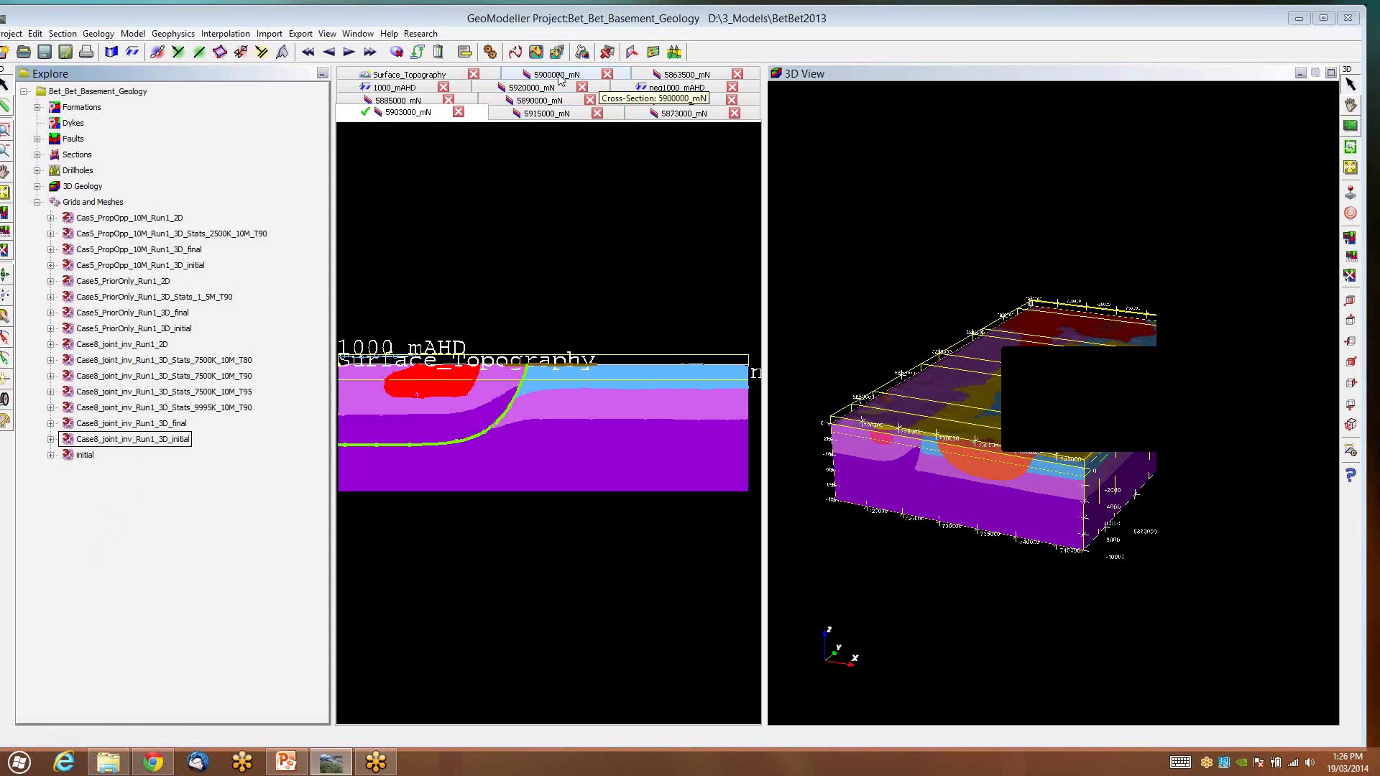
{"action": "left_click", "coordinate": [559, 74]}
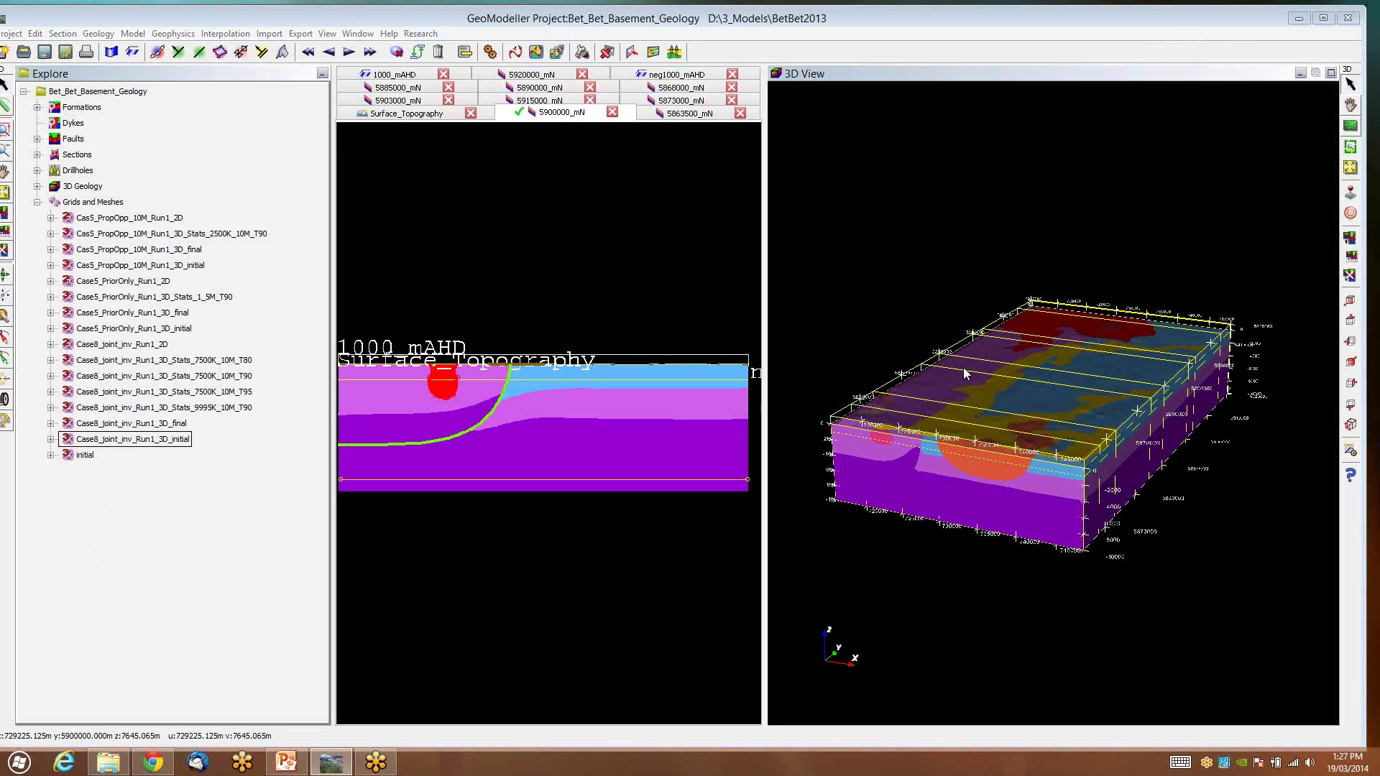
{"action": "left_click_drag", "start_coordinate": [1006, 421], "coordinate": [987, 569]}
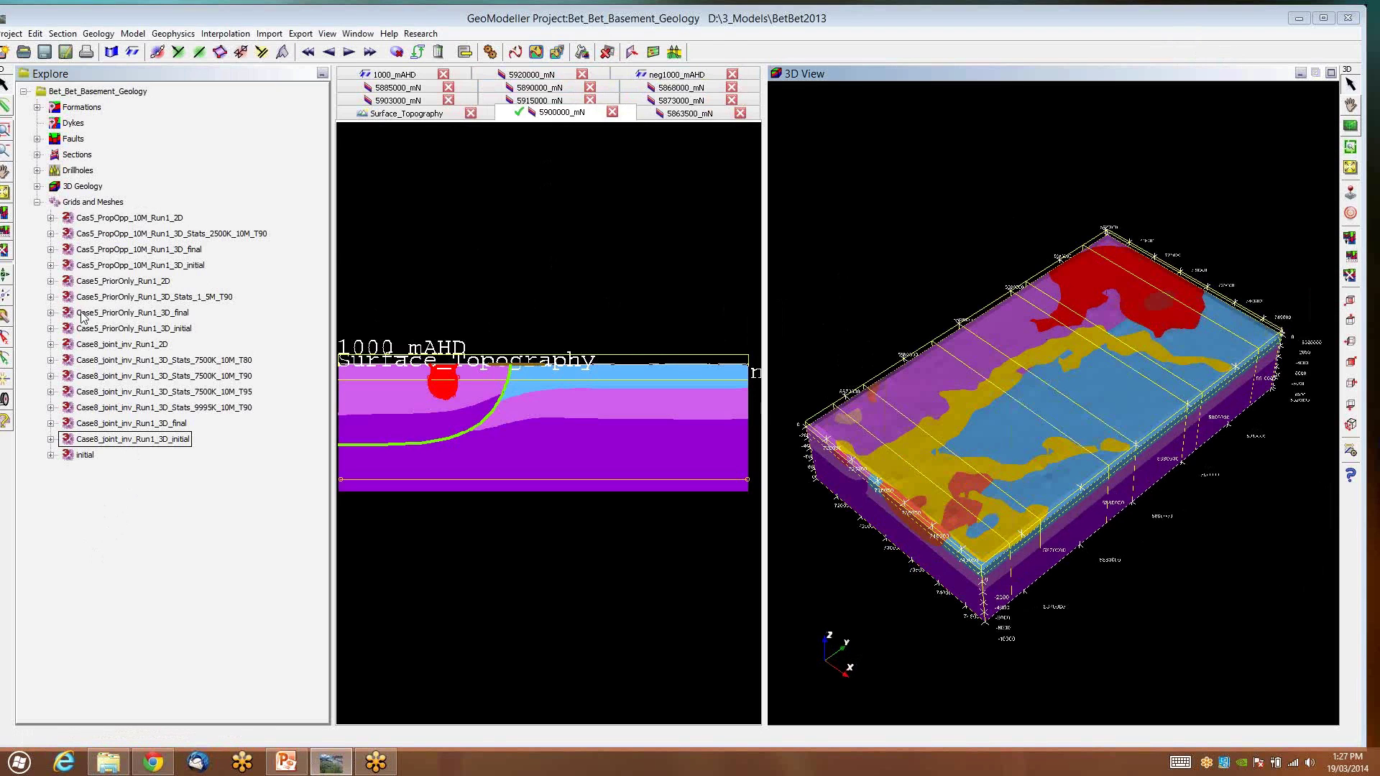
Step: Check the formation order and colours in the stratigraphic pile viewer, and close the viewer
{"action": "left_click", "coordinate": [98, 34]}
{"action": "left_click", "coordinate": [150, 123]}
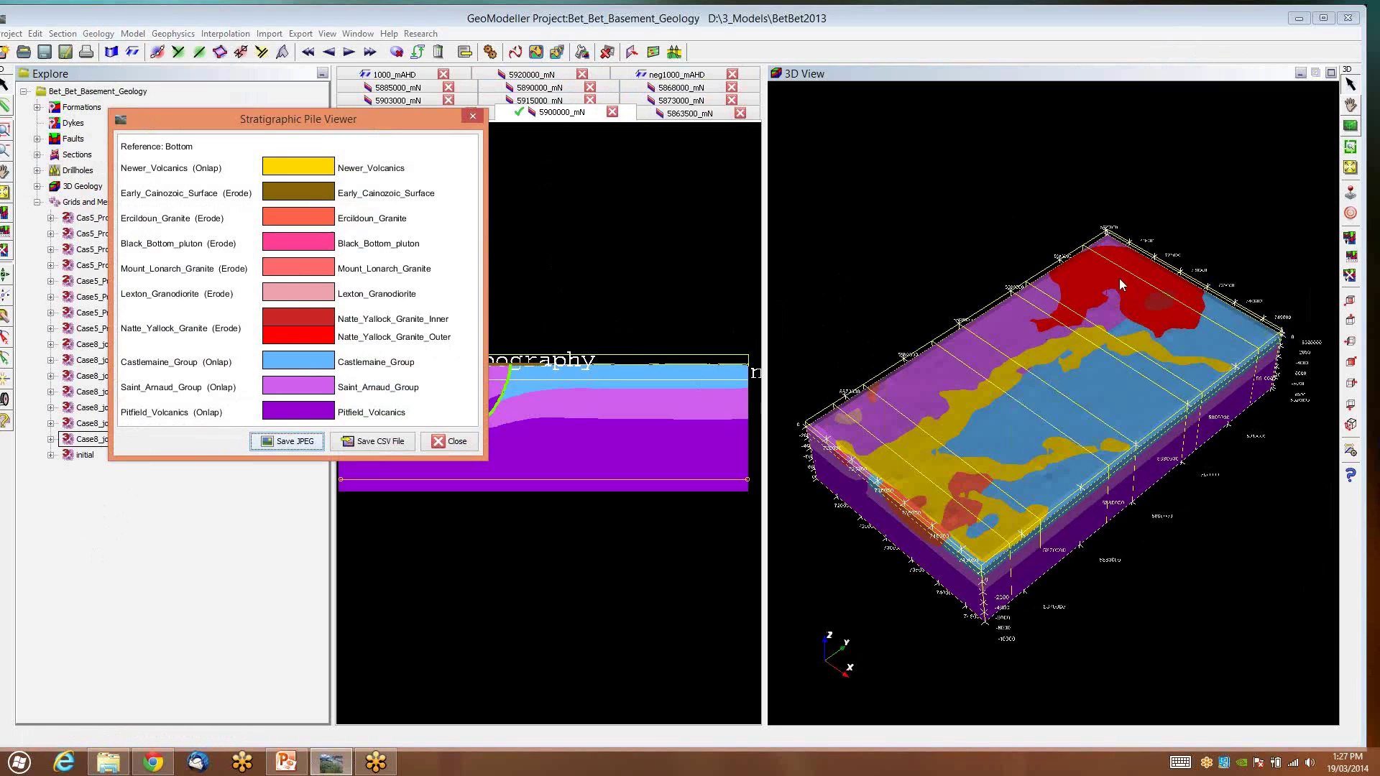
{"action": "left_click", "coordinate": [473, 118]}
Step: Hide the whole 3D geology model and show the Natte_Yallock_Granite_Outer volume in the 3D view
{"action": "left_click_drag", "start_coordinate": [1006, 403], "coordinate": [962, 358]}
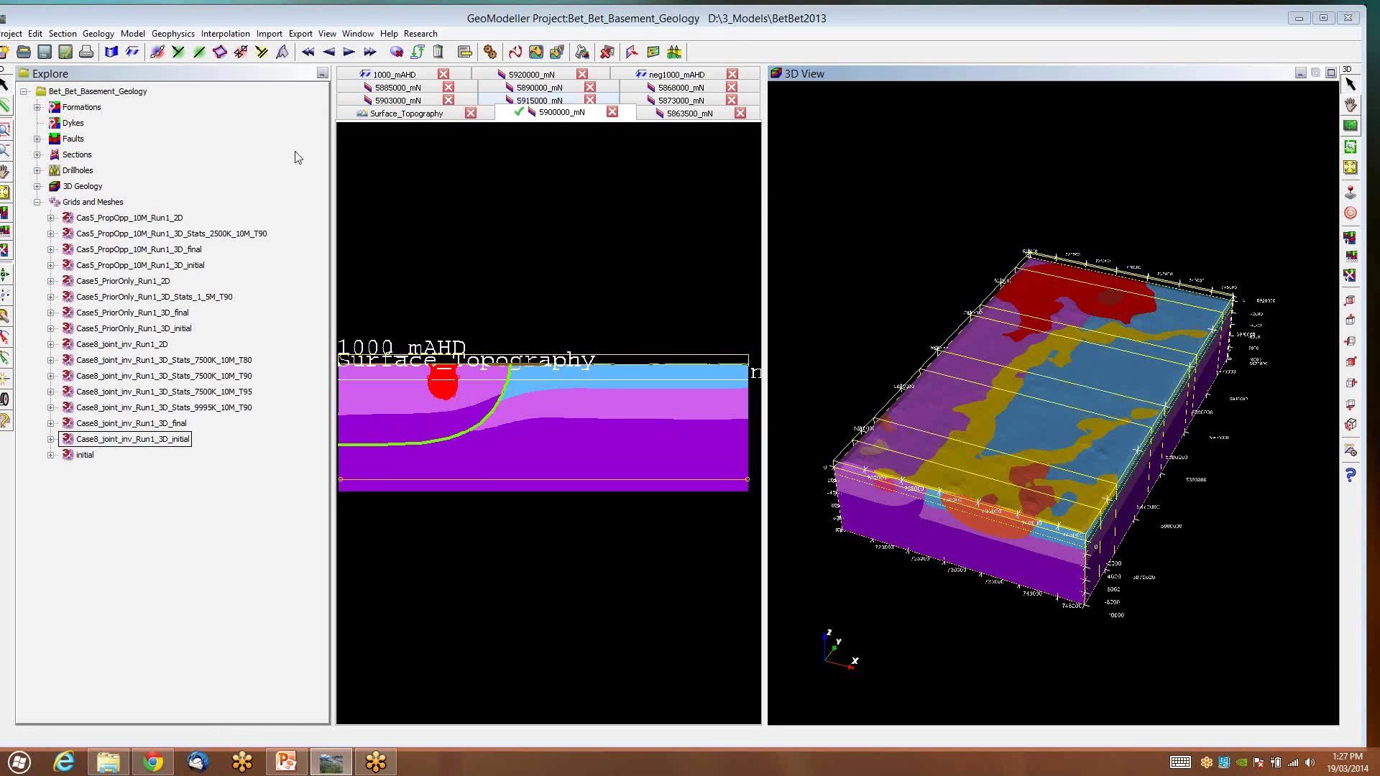
{"action": "right_click", "coordinate": [90, 190]}
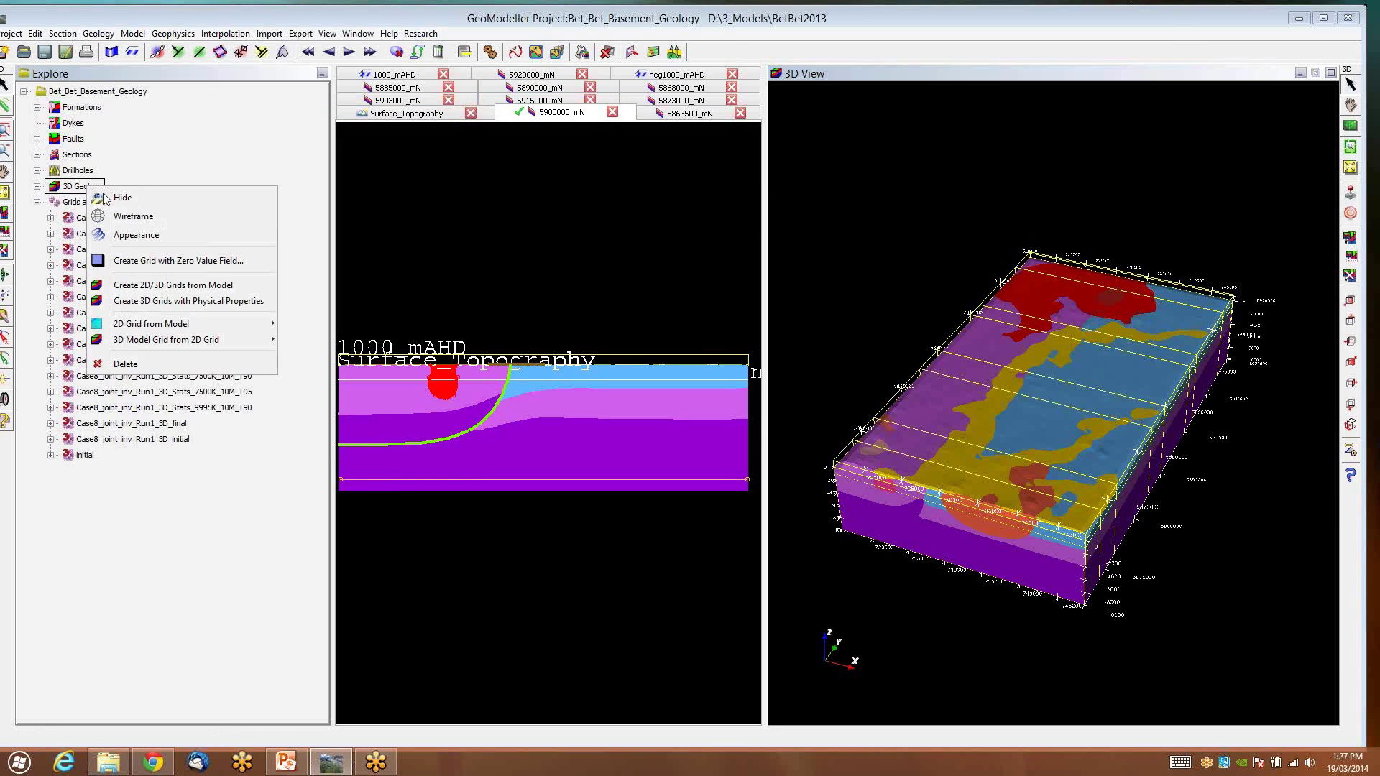
{"action": "left_click", "coordinate": [144, 200]}
{"action": "left_click", "coordinate": [37, 187]}
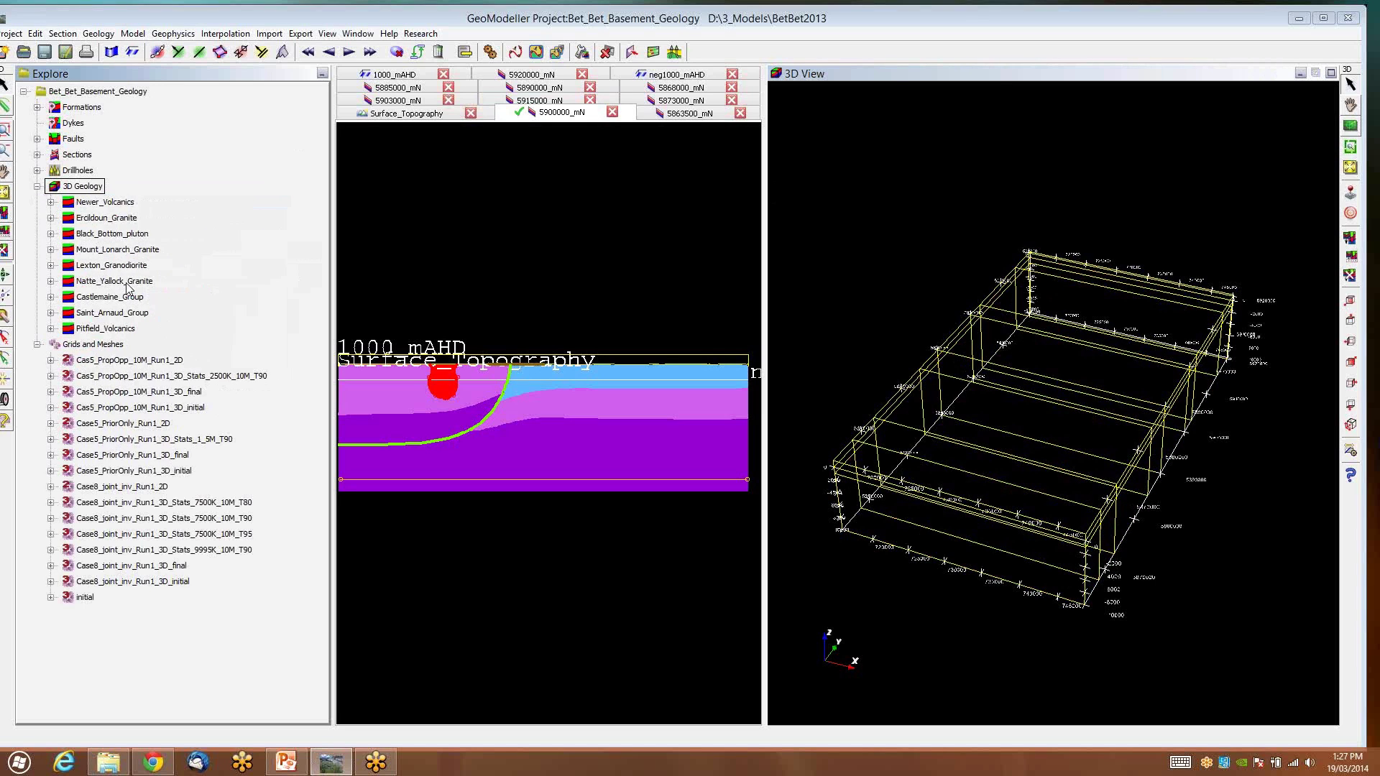
{"action": "left_click", "coordinate": [50, 281]}
{"action": "left_click", "coordinate": [145, 313]}
{"action": "right_click", "coordinate": [145, 315]}
{"action": "left_click", "coordinate": [186, 333]}
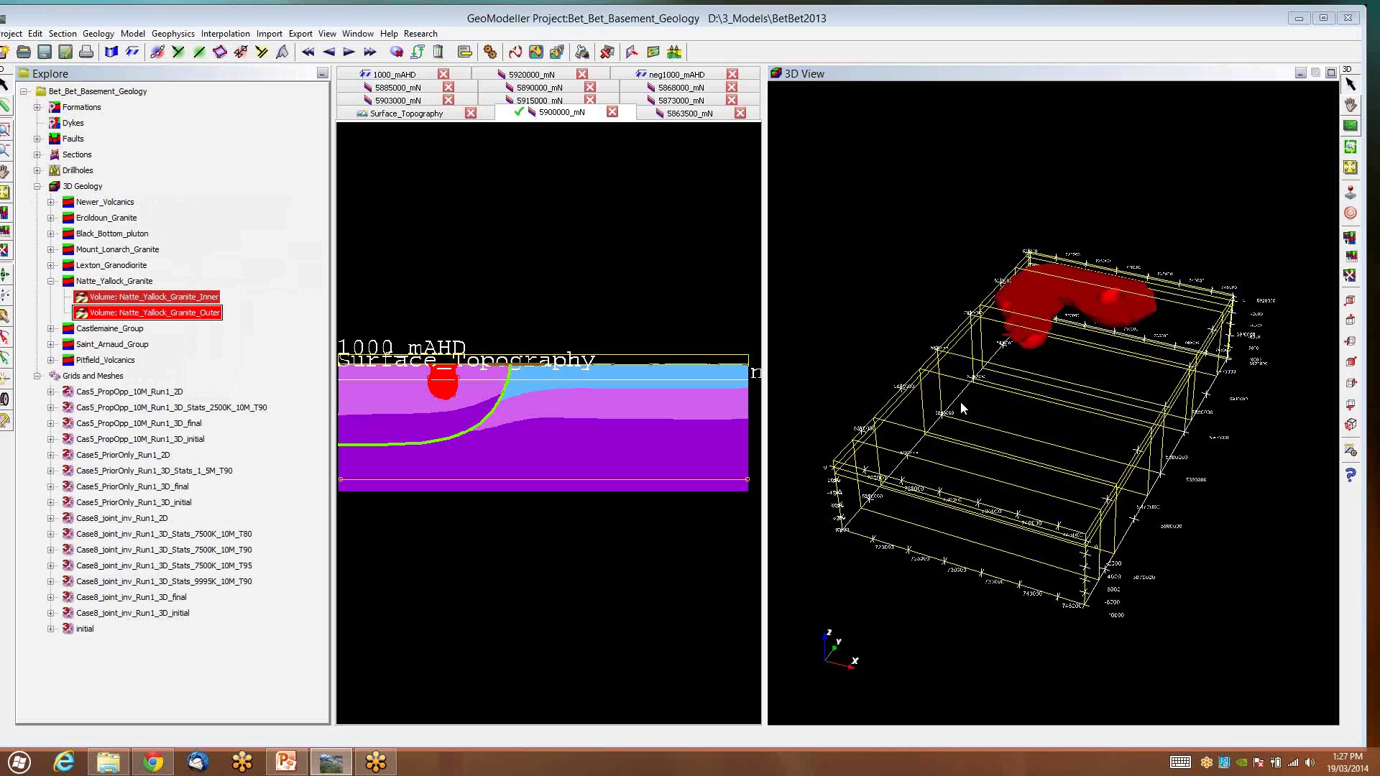
Step: Show the modelled geology polygons of section 5900000_mN in the 3D viewer
{"action": "left_click_drag", "start_coordinate": [1045, 446], "coordinate": [652, 410]}
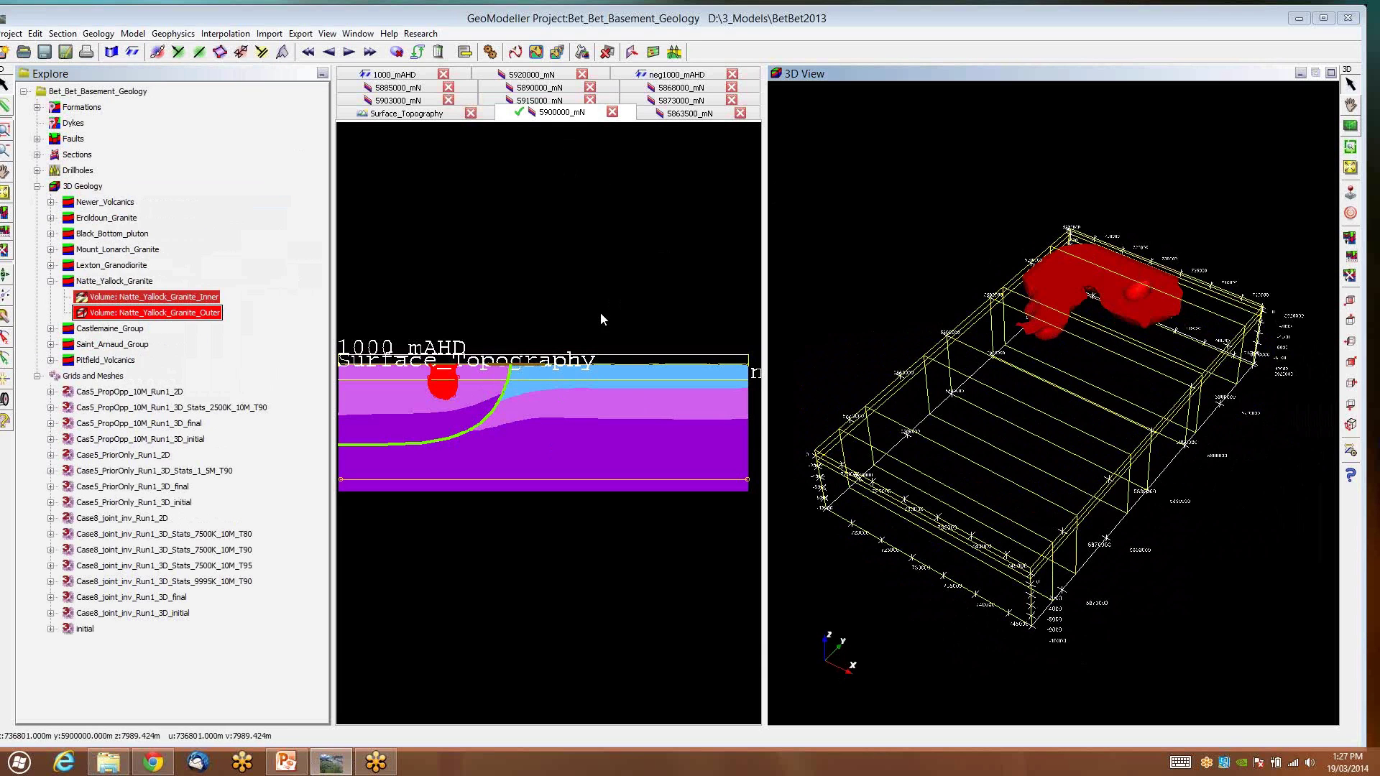
{"action": "right_click", "coordinate": [574, 257]}
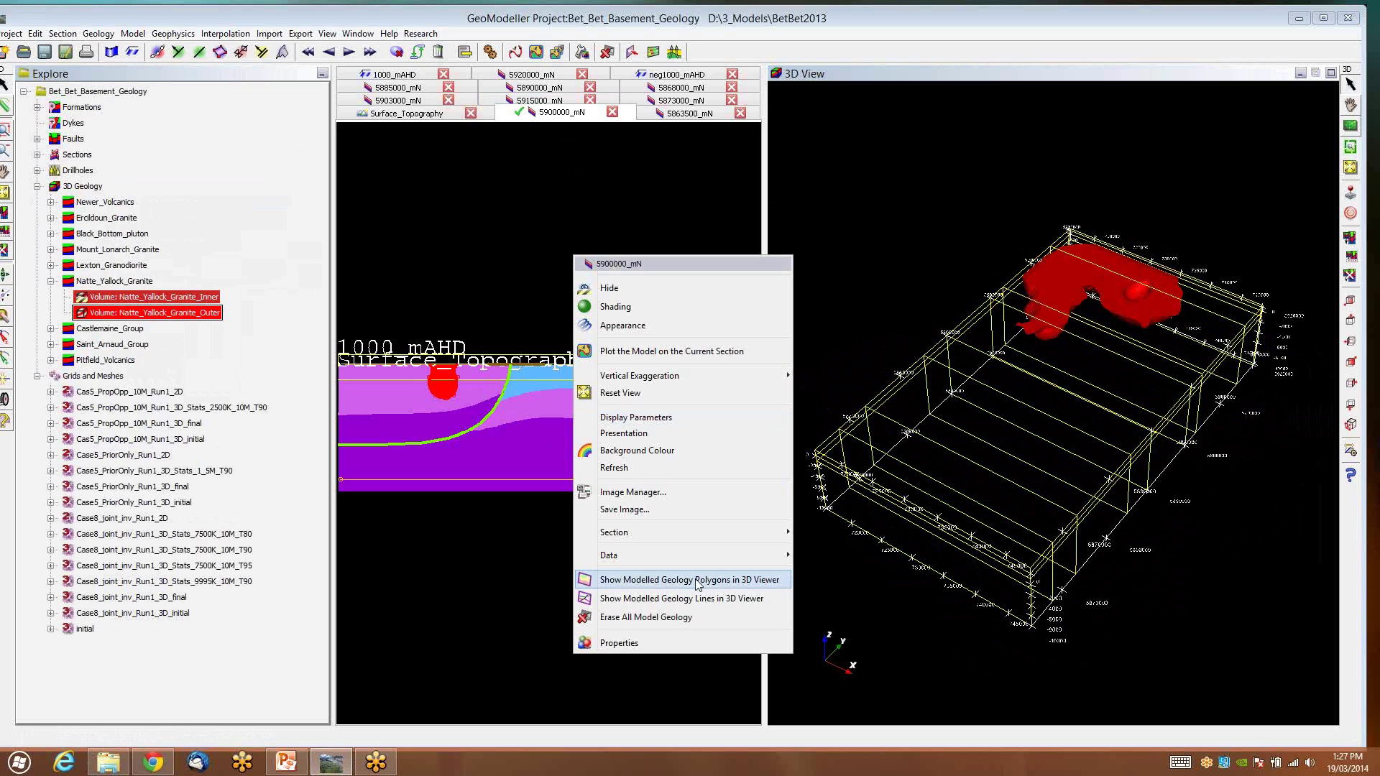
{"action": "left_click", "coordinate": [721, 587]}
{"action": "left_click_drag", "start_coordinate": [935, 496], "coordinate": [1023, 565]}
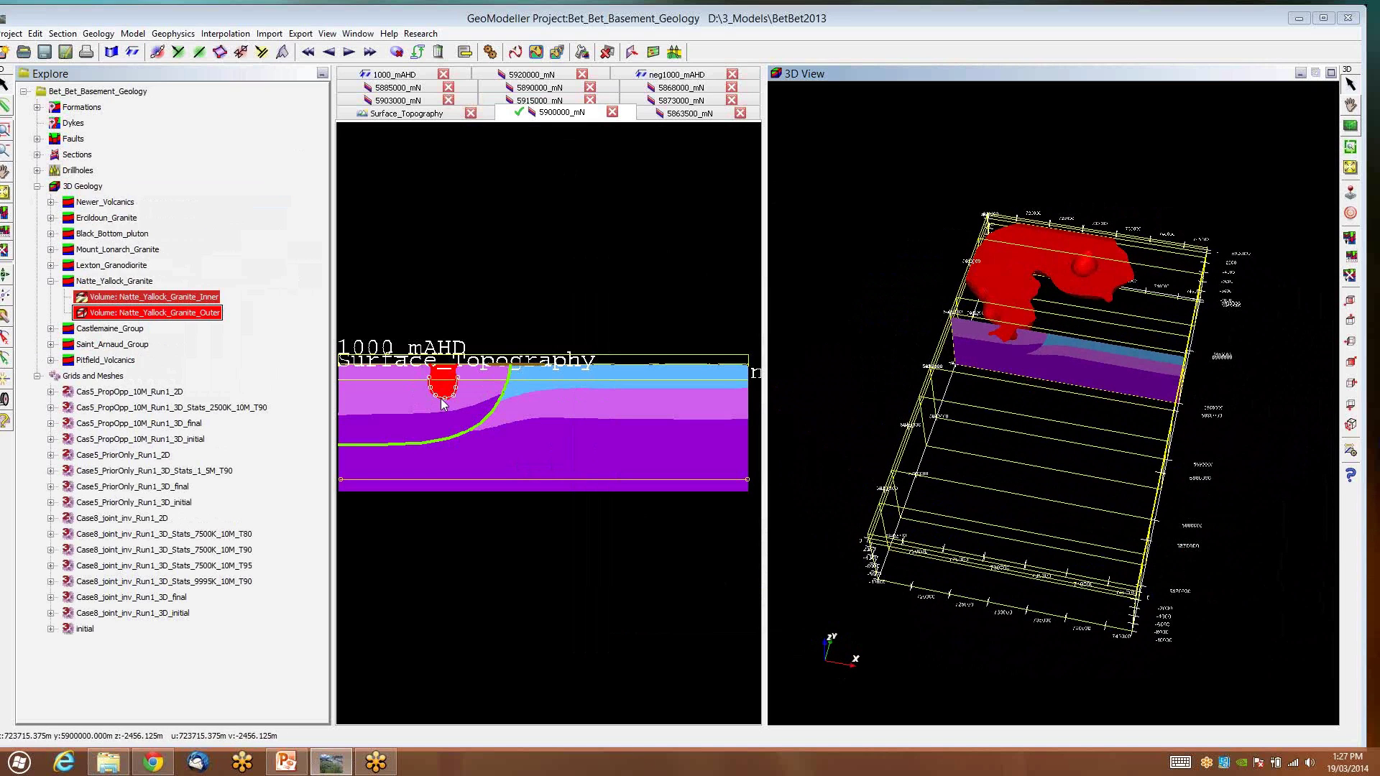
Step: Change the 2D display of section 5900000_mN to geology boundary lines without filled polygons
{"action": "right_click", "coordinate": [529, 298]}
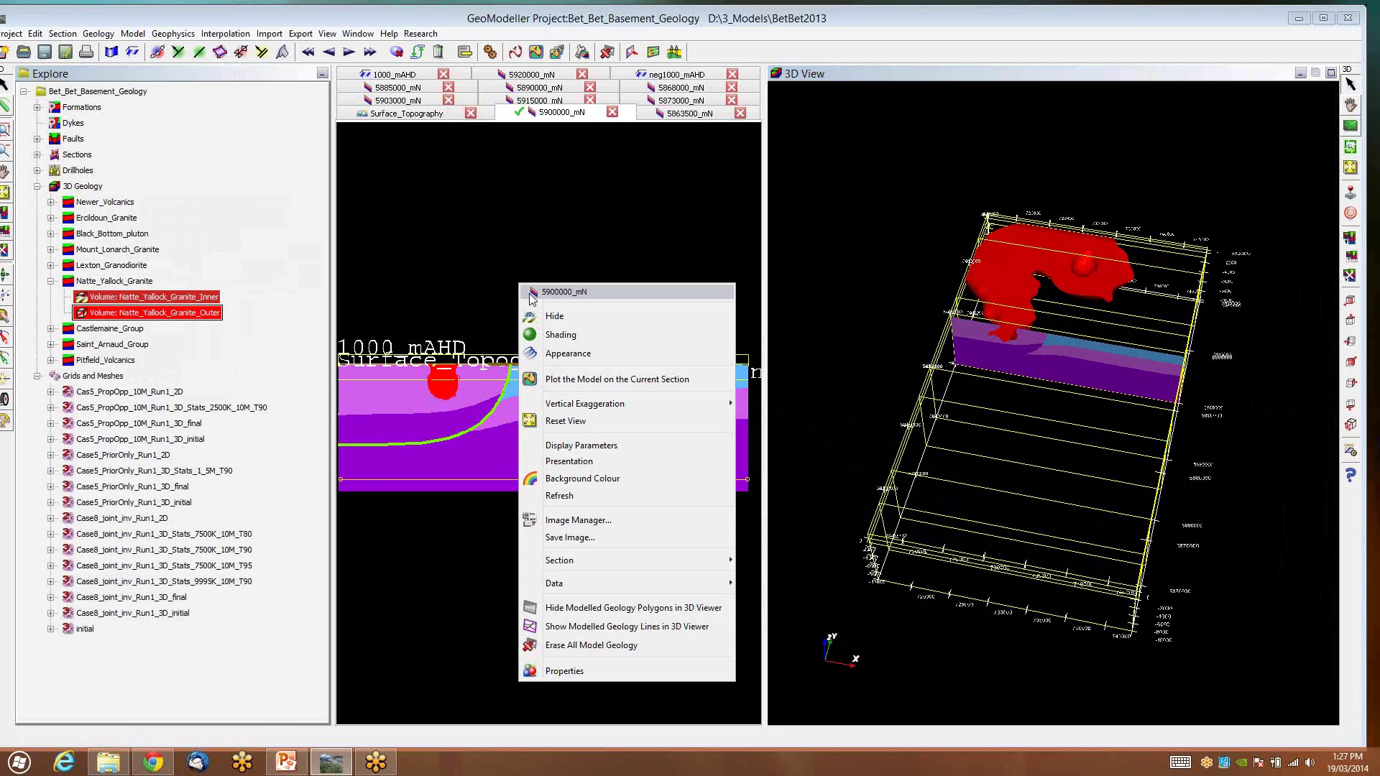
{"action": "left_click", "coordinate": [604, 440]}
{"action": "left_click", "coordinate": [180, 356]}
{"action": "left_click", "coordinate": [318, 447]}
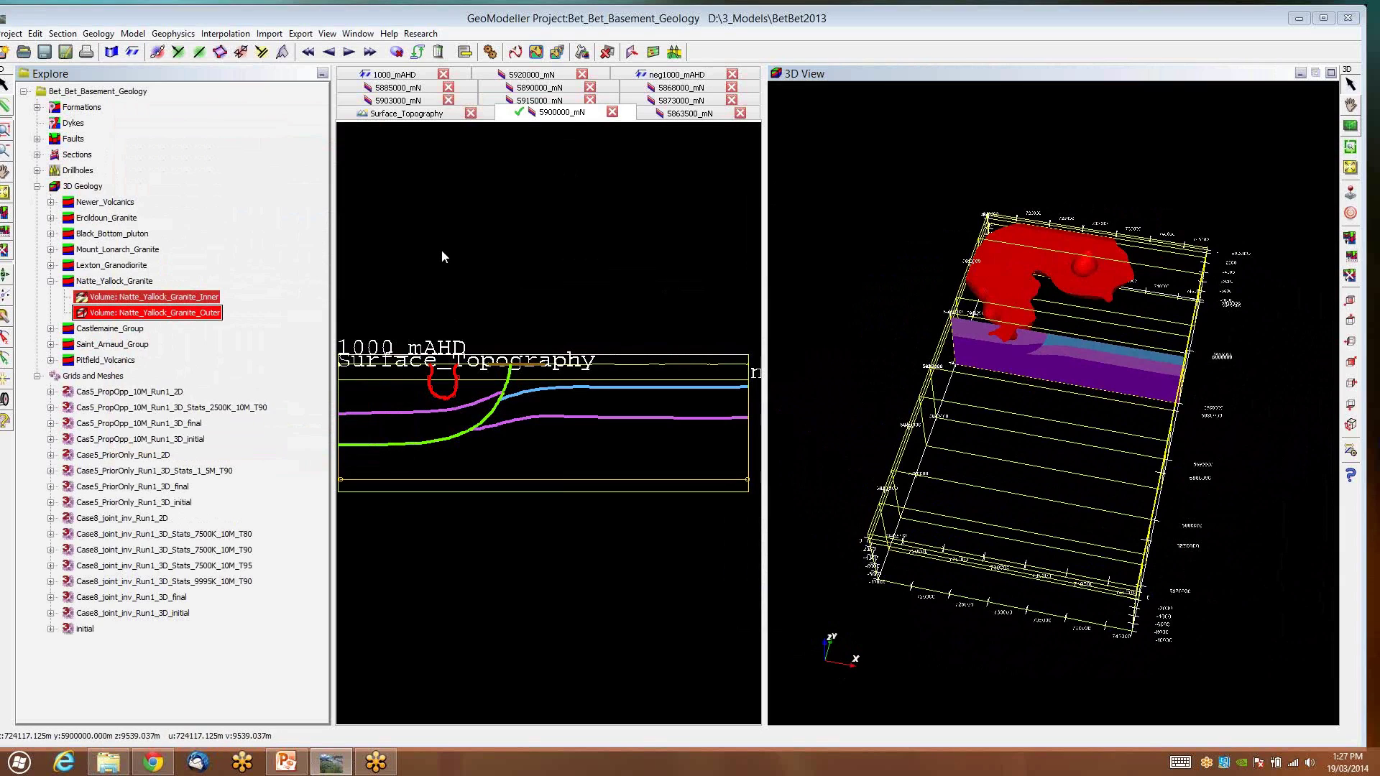
Step: Display the Prob_Natte_Yallock_Granite_Outer field of Case5_PriorOnly_Run1_3D_Stats_1_5M_T90 as a 3D volume and on section 5900000_mN
{"action": "left_click", "coordinate": [51, 282]}
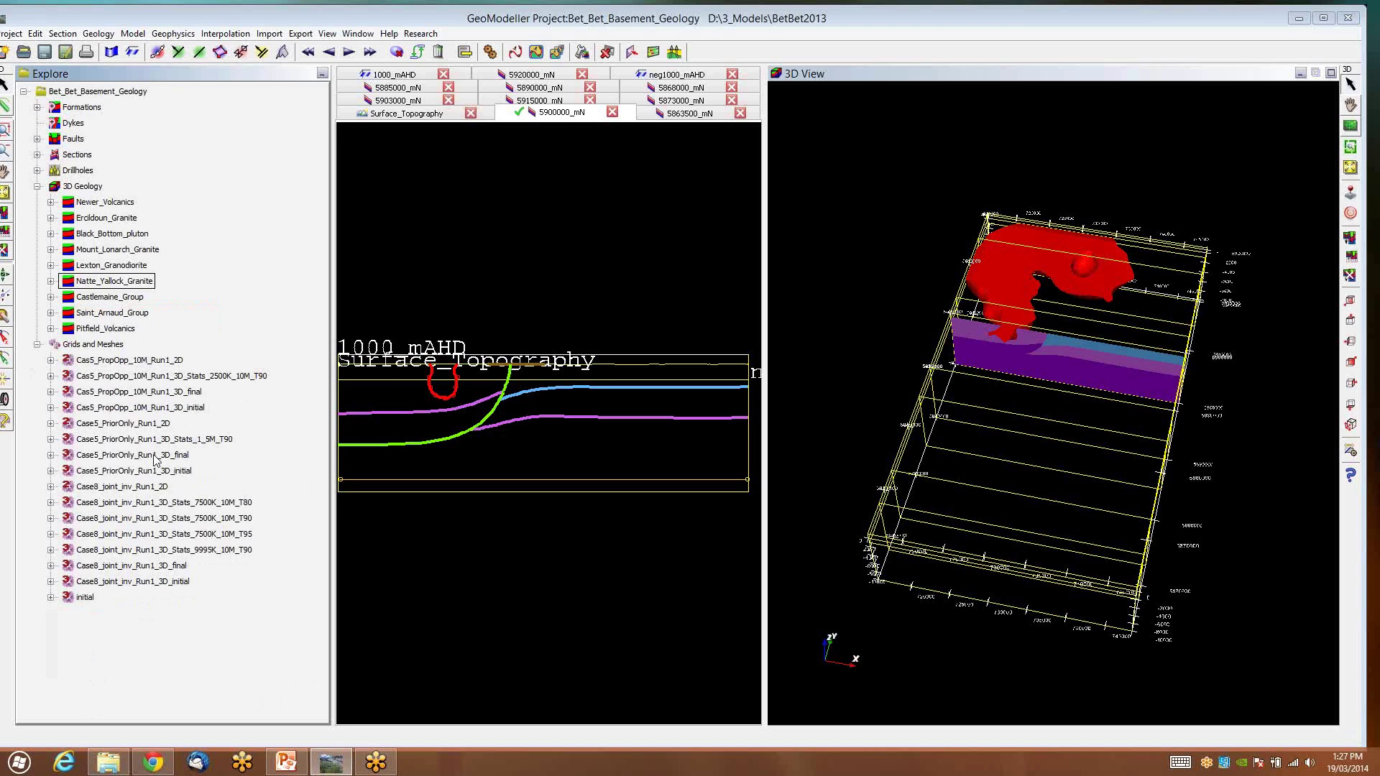
{"action": "left_click", "coordinate": [51, 439]}
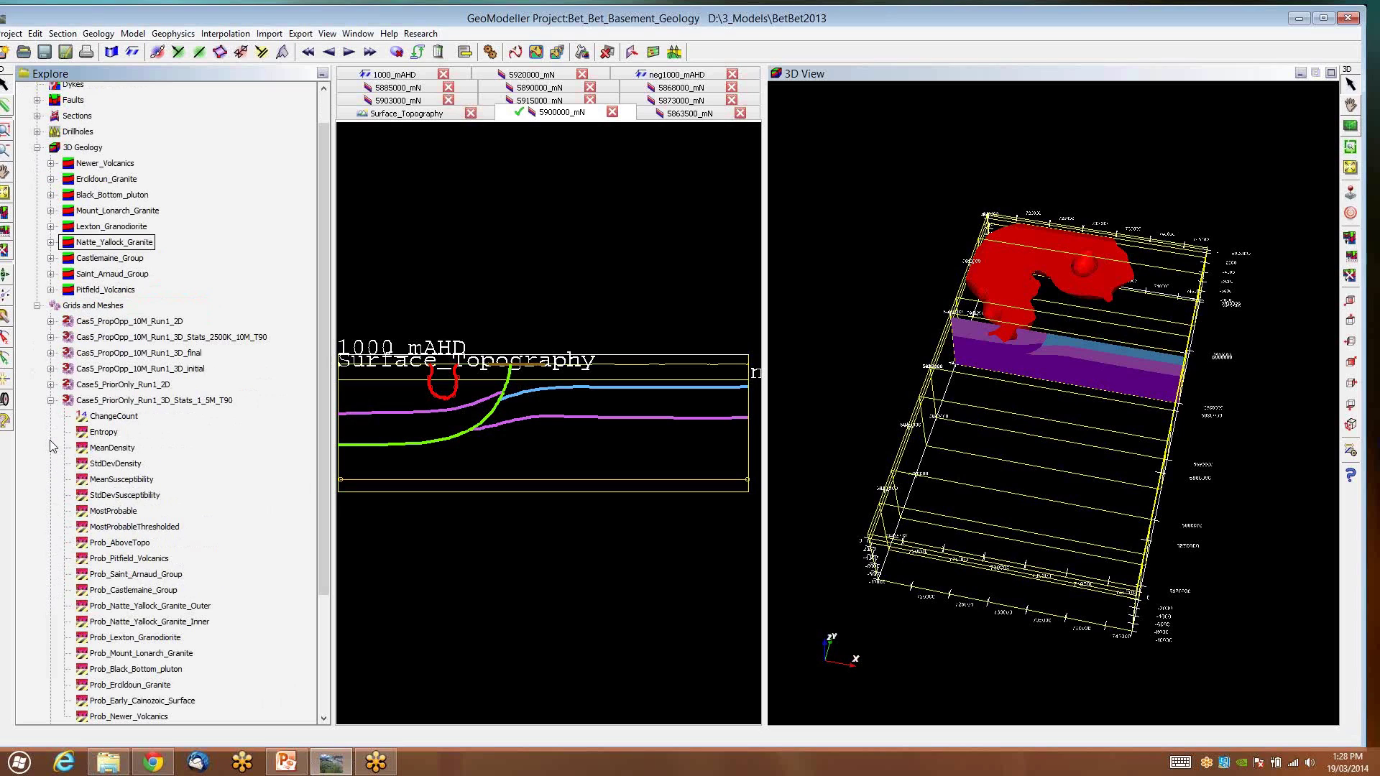
{"action": "scroll", "coordinate": [241, 419], "scroll_direction": "down", "scroll_amount": 3}
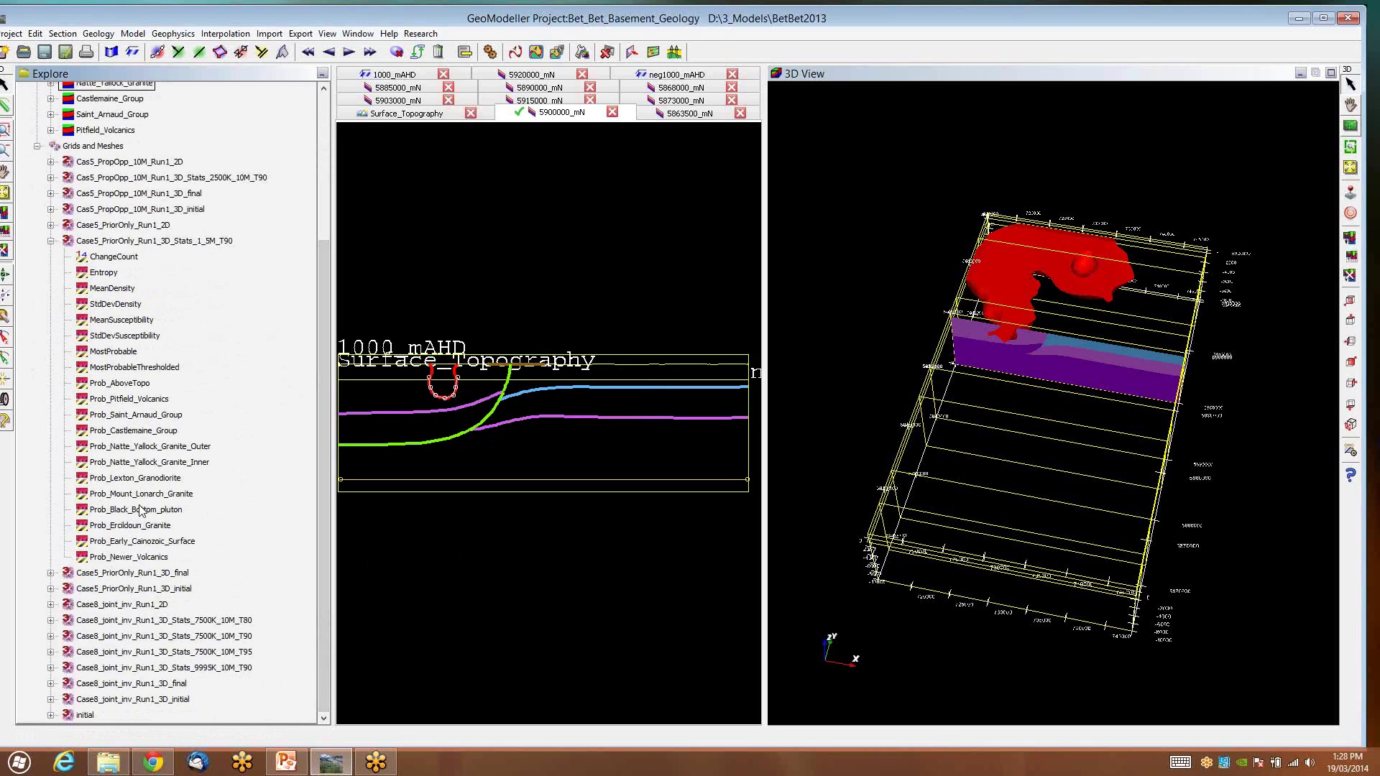
{"action": "right_click", "coordinate": [148, 449]}
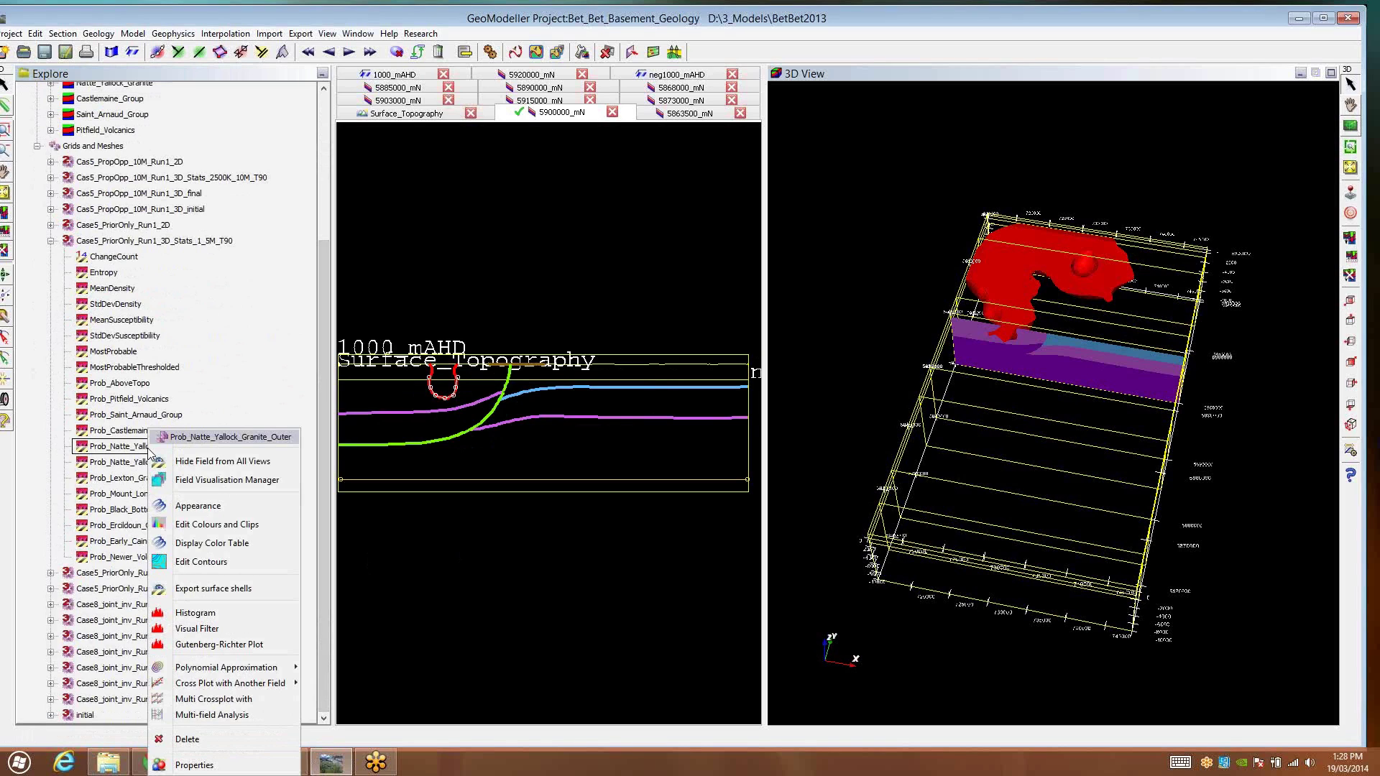
{"action": "left_click", "coordinate": [220, 480]}
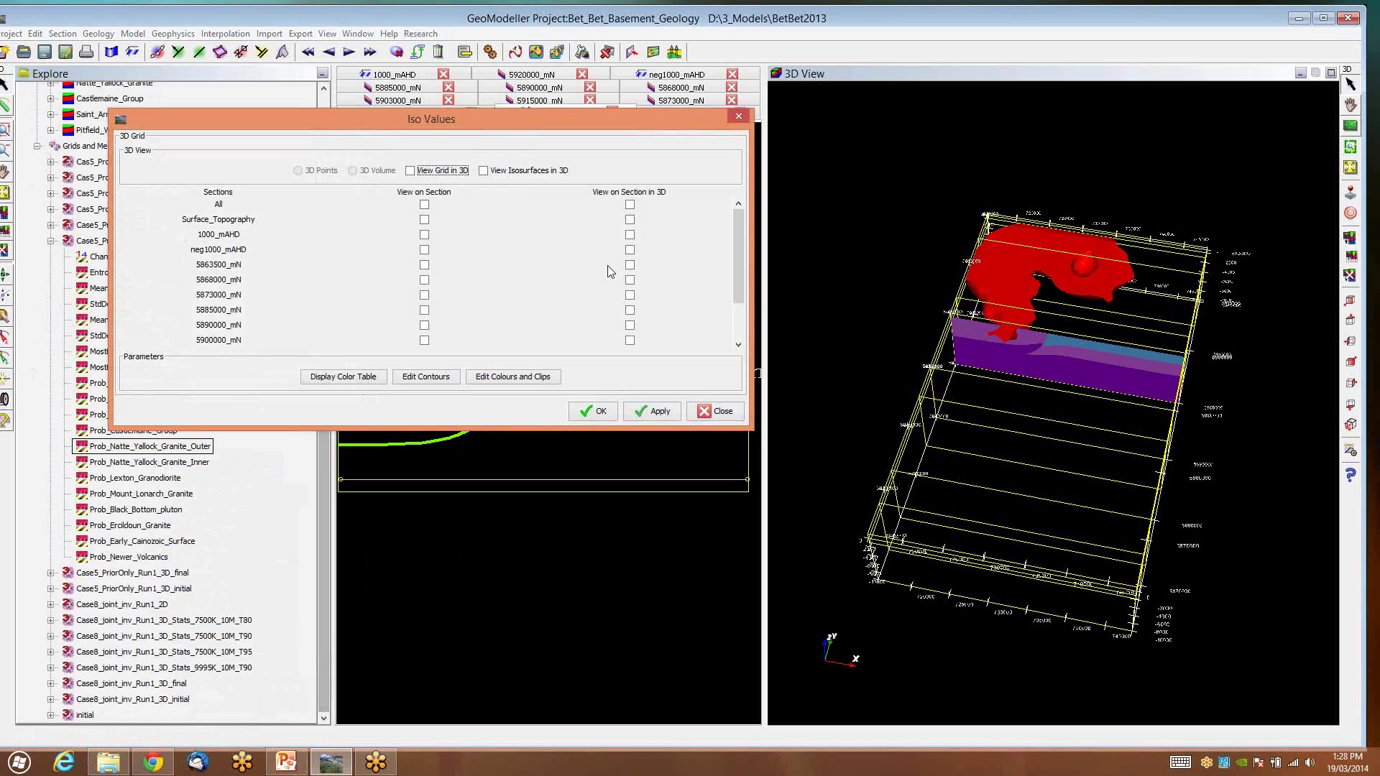
{"action": "left_click", "coordinate": [410, 171]}
{"action": "left_click_drag", "start_coordinate": [429, 121], "coordinate": [853, 277]}
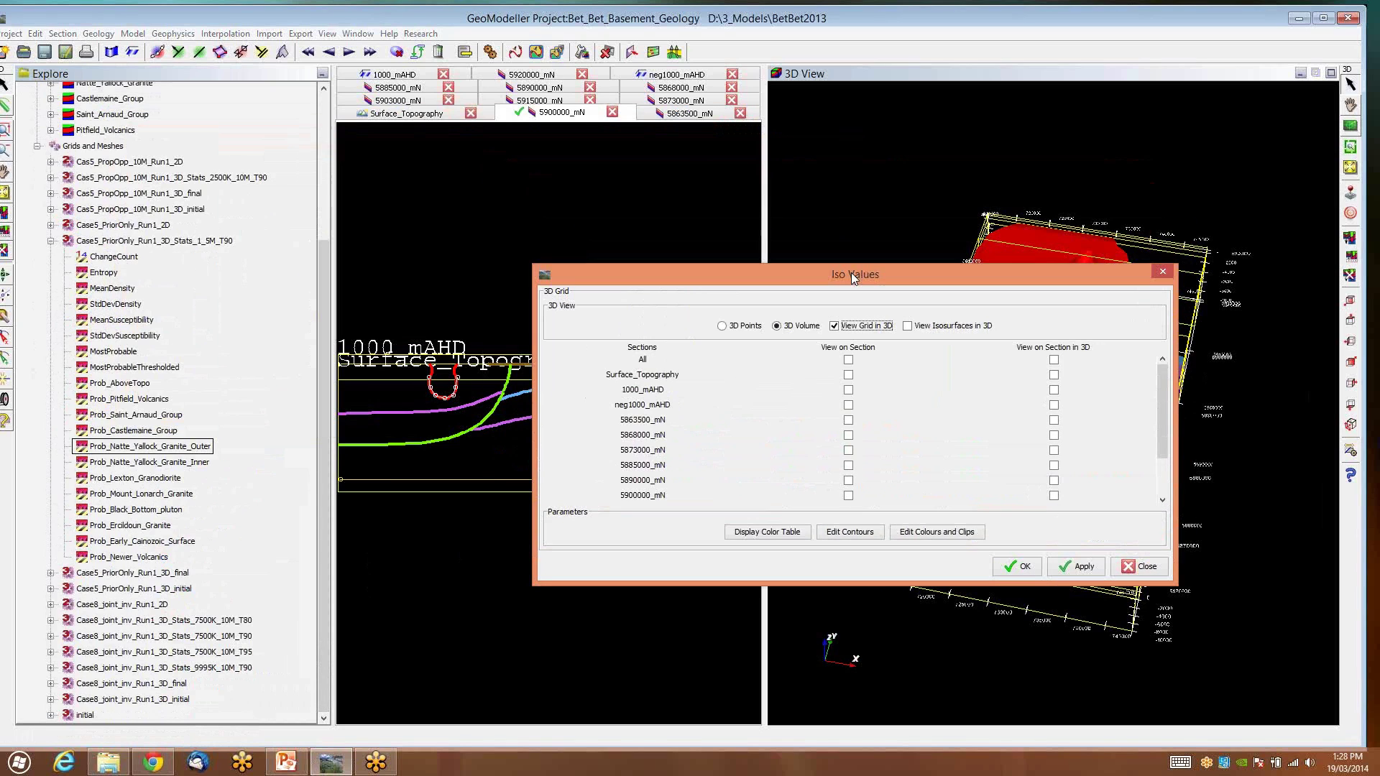
{"action": "left_click", "coordinate": [849, 495]}
{"action": "left_click", "coordinate": [1033, 573]}
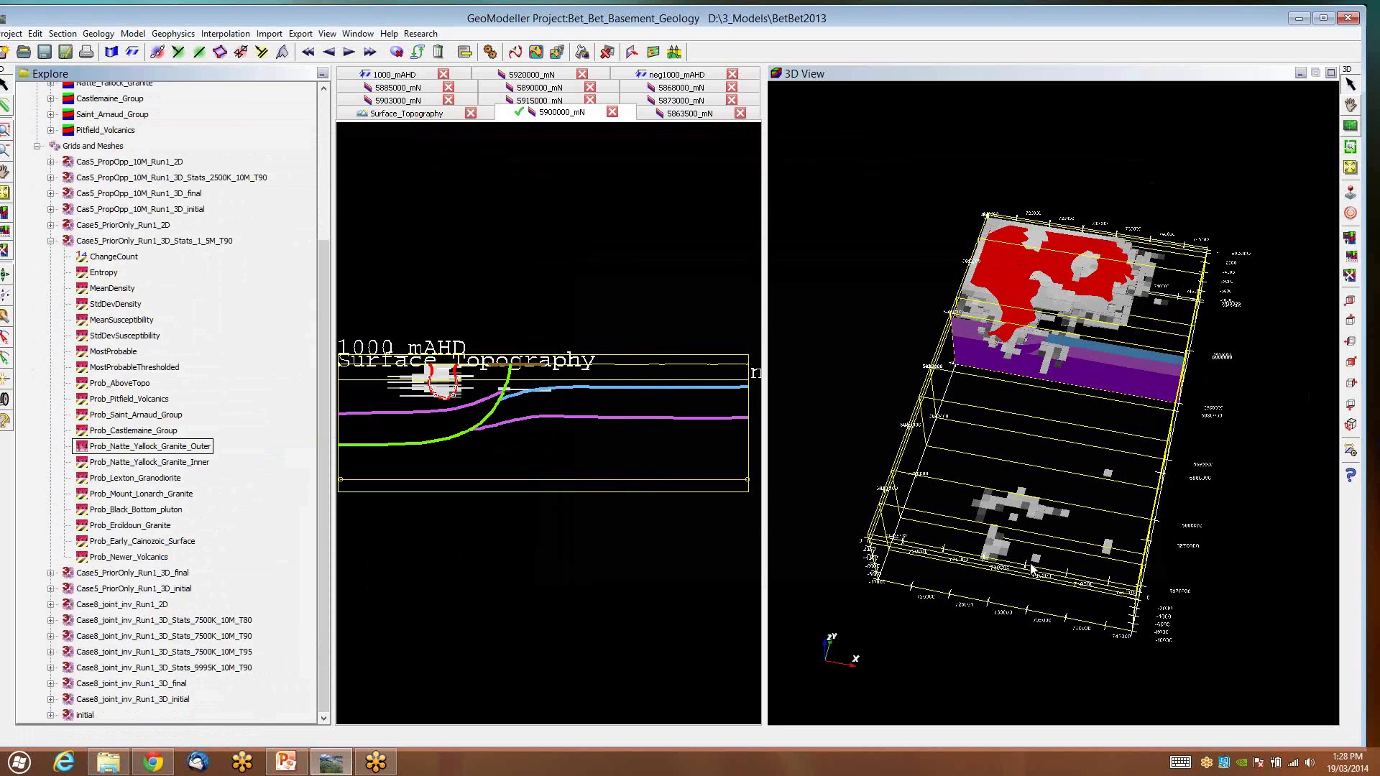
Step: Review the colour curve, data clip, visibility clip and colour table settings of the Prob_Natte_Yallock_Granite_Outer field without changing them
{"action": "left_click_drag", "start_coordinate": [1080, 591], "coordinate": [1050, 451]}
{"action": "right_click", "coordinate": [161, 447]}
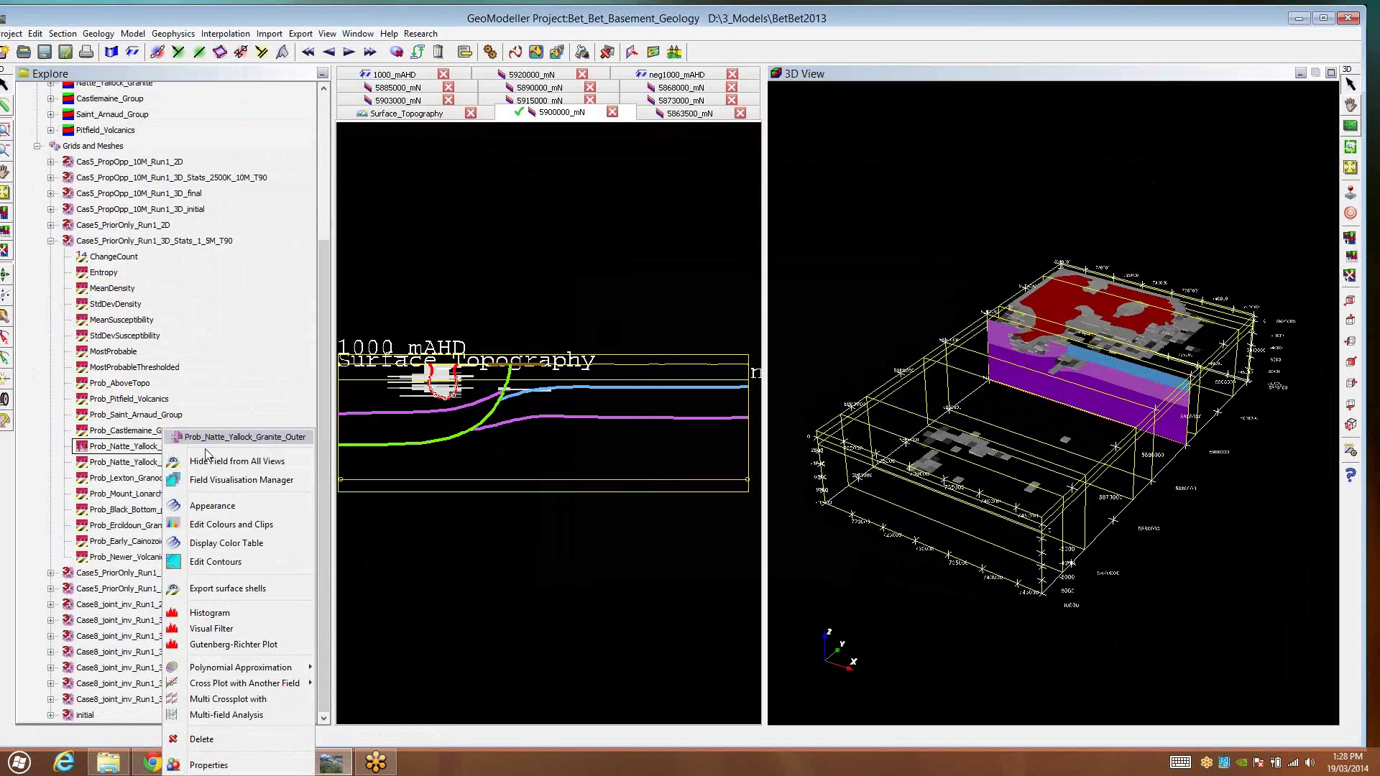
{"action": "left_click", "coordinate": [231, 482]}
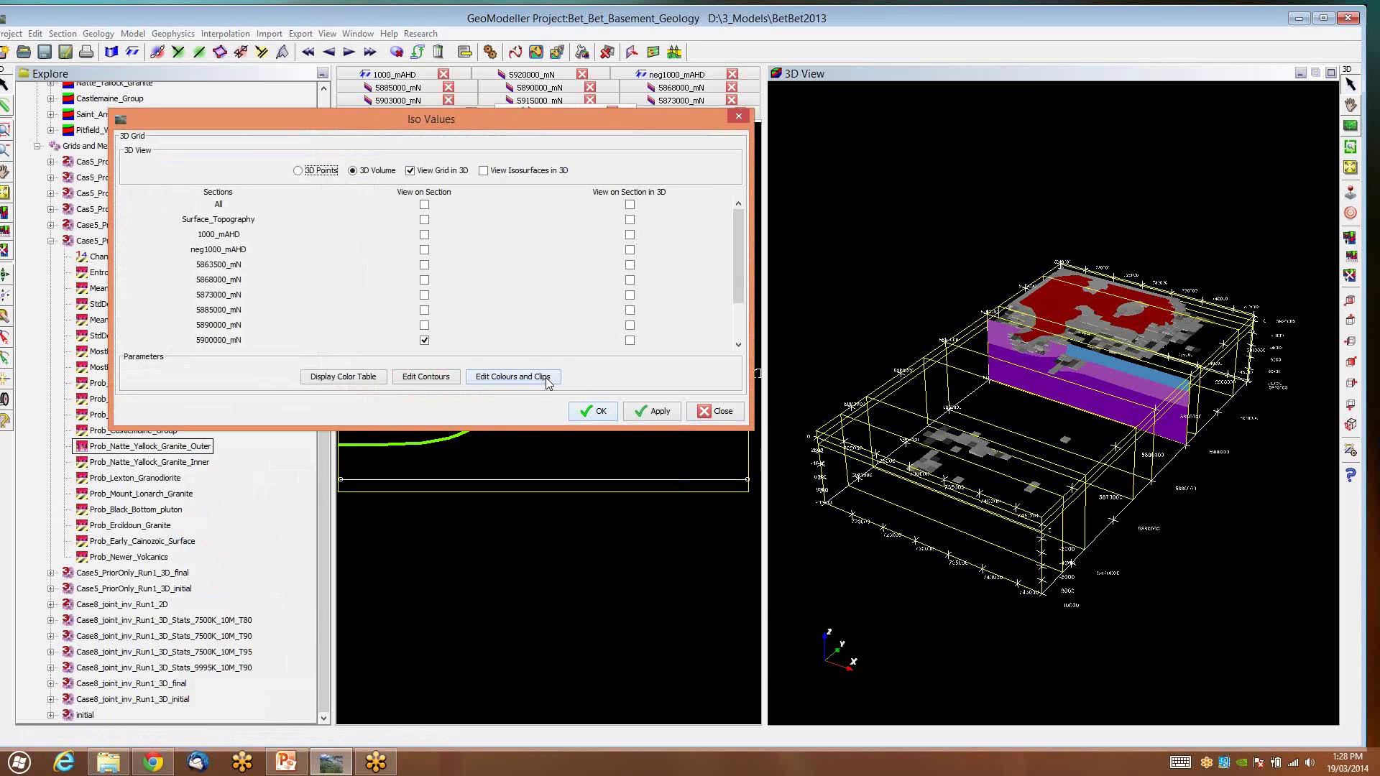
{"action": "left_click", "coordinate": [546, 379]}
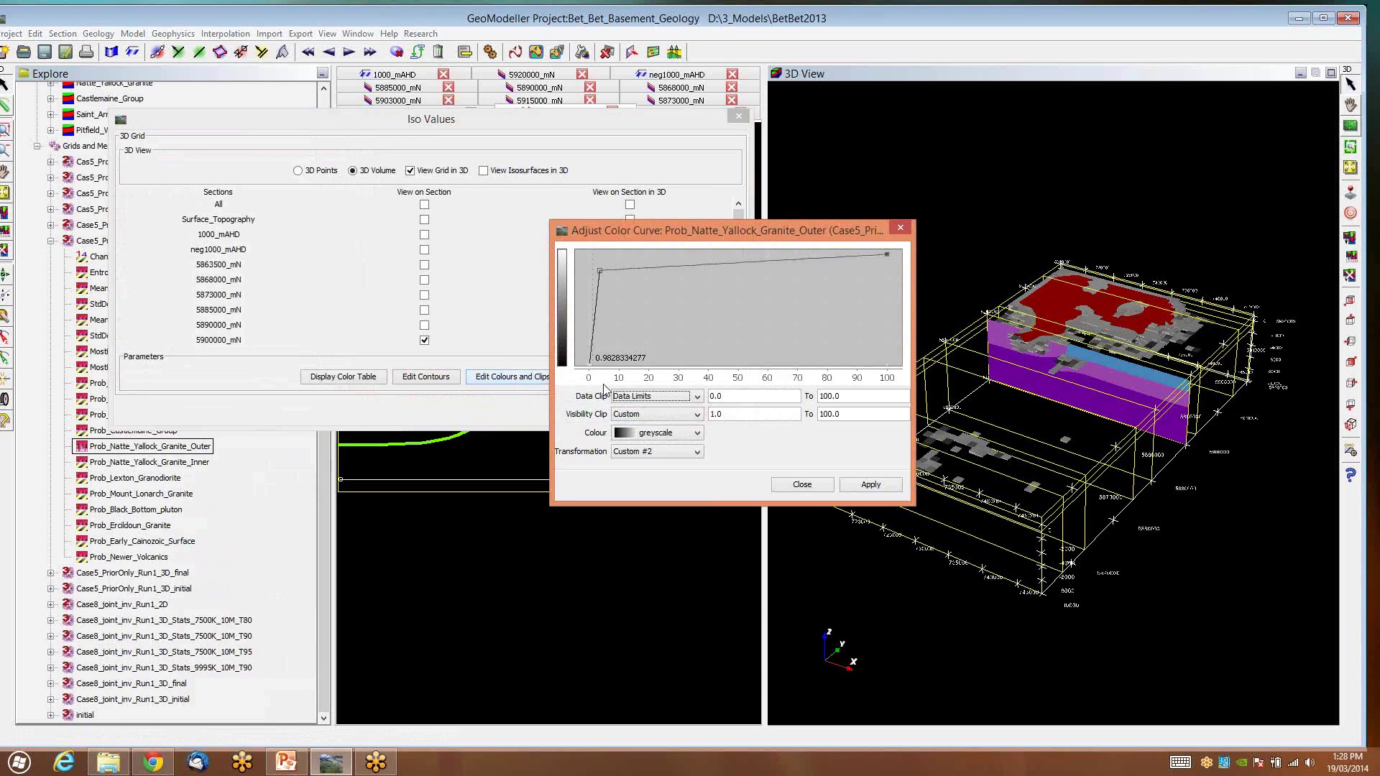
{"action": "left_click_drag", "start_coordinate": [675, 227], "coordinate": [694, 364]}
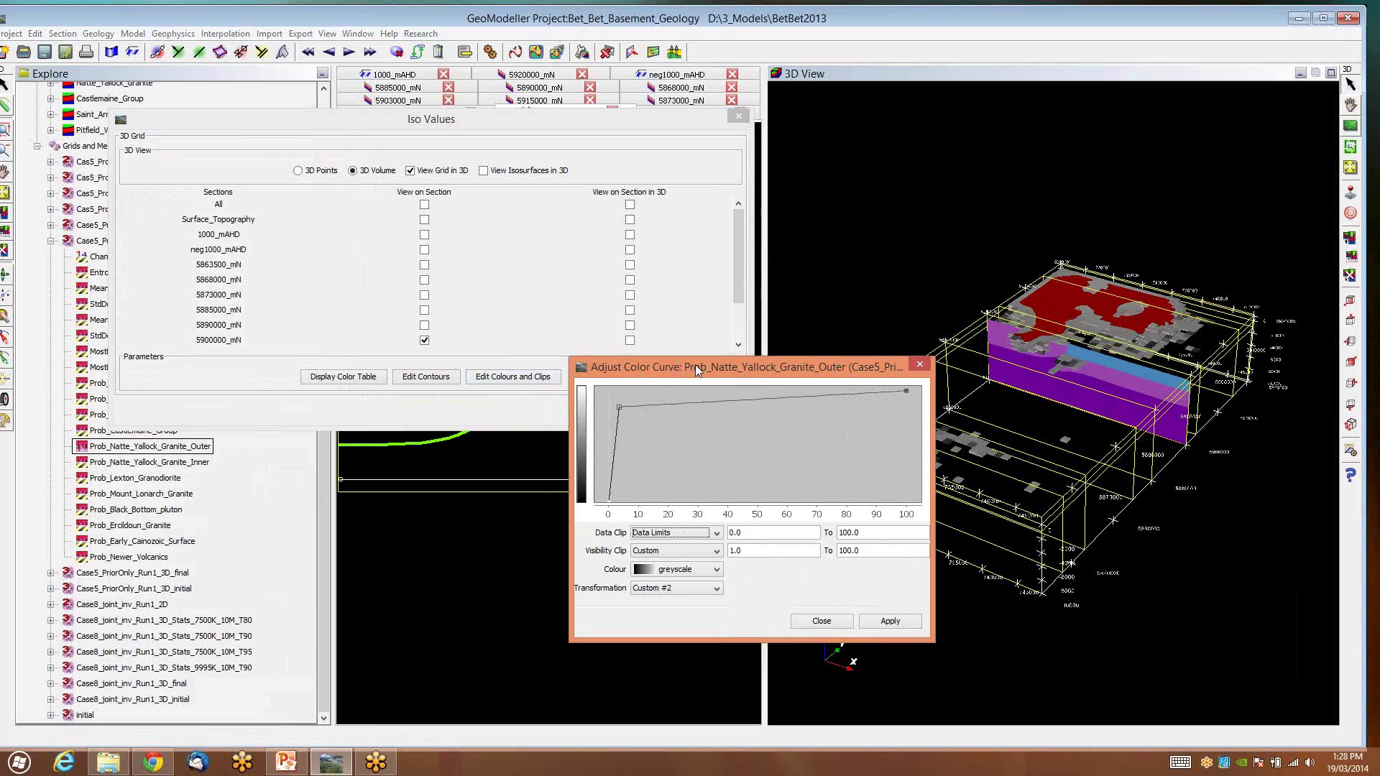
{"action": "left_click", "coordinate": [717, 569]}
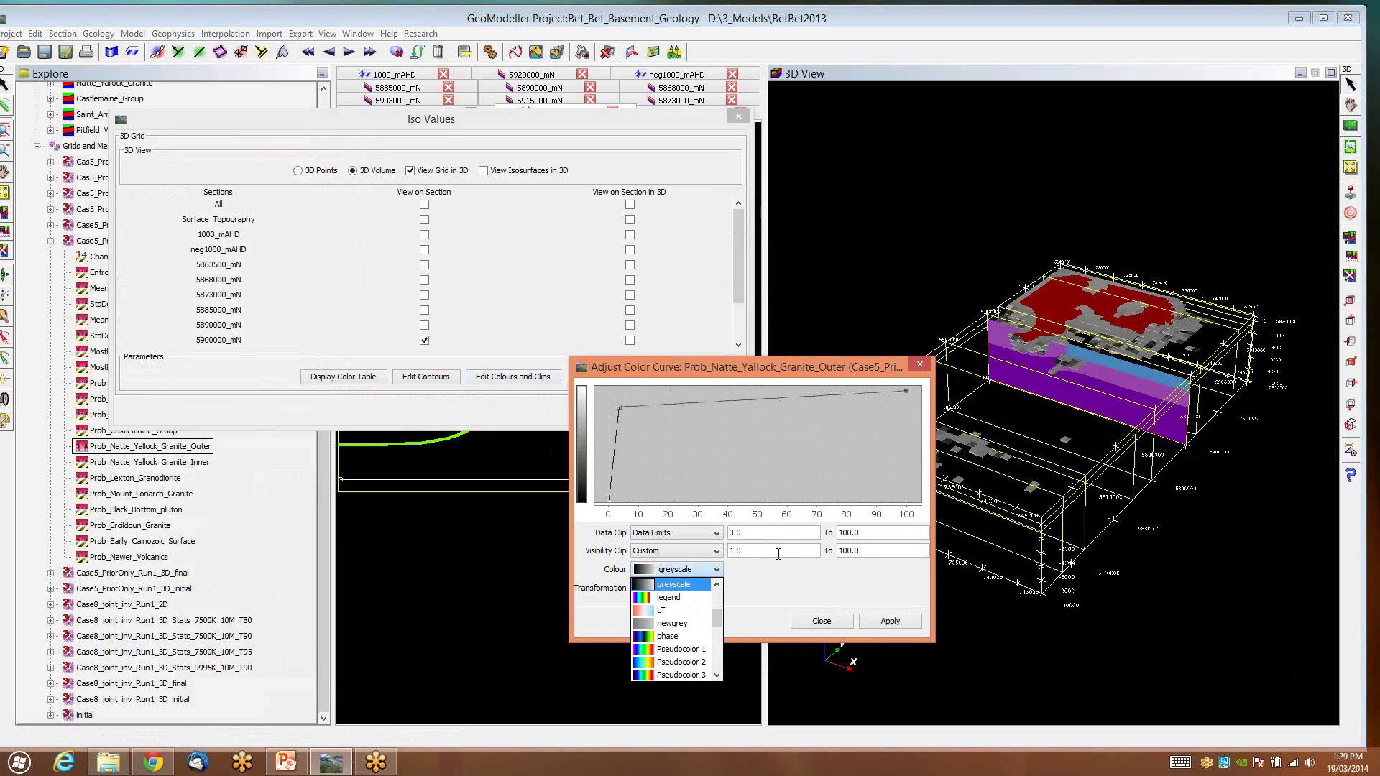
{"action": "left_click", "coordinate": [775, 558]}
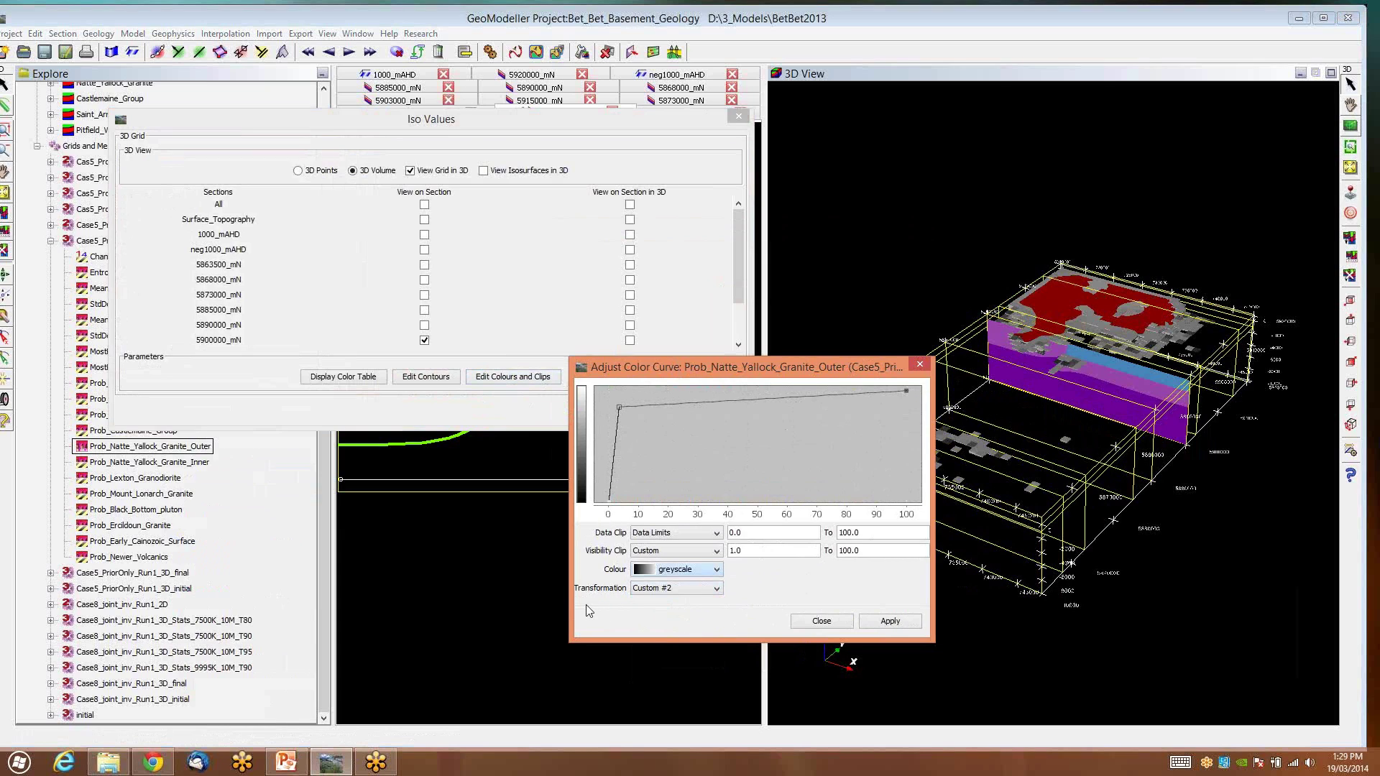
{"action": "left_click", "coordinate": [888, 621]}
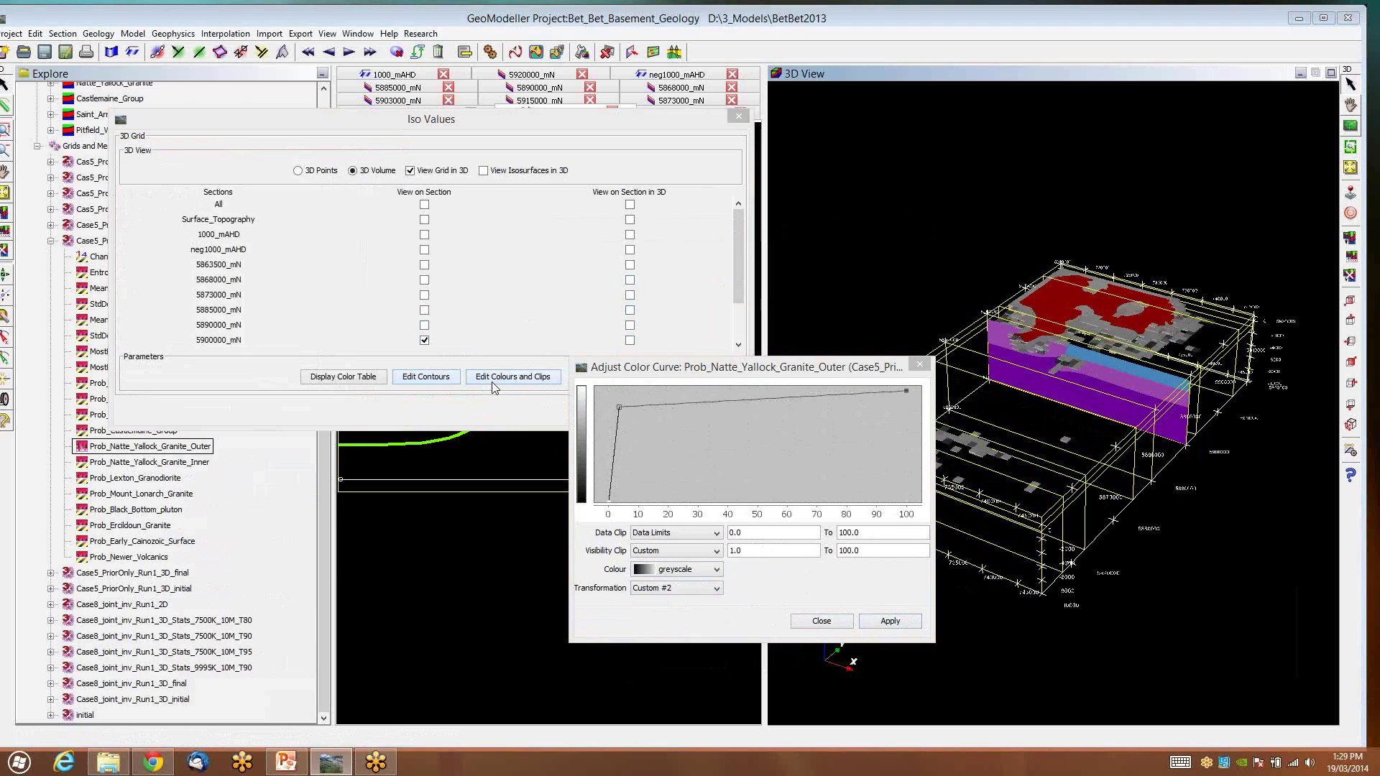
{"action": "left_click", "coordinate": [877, 625]}
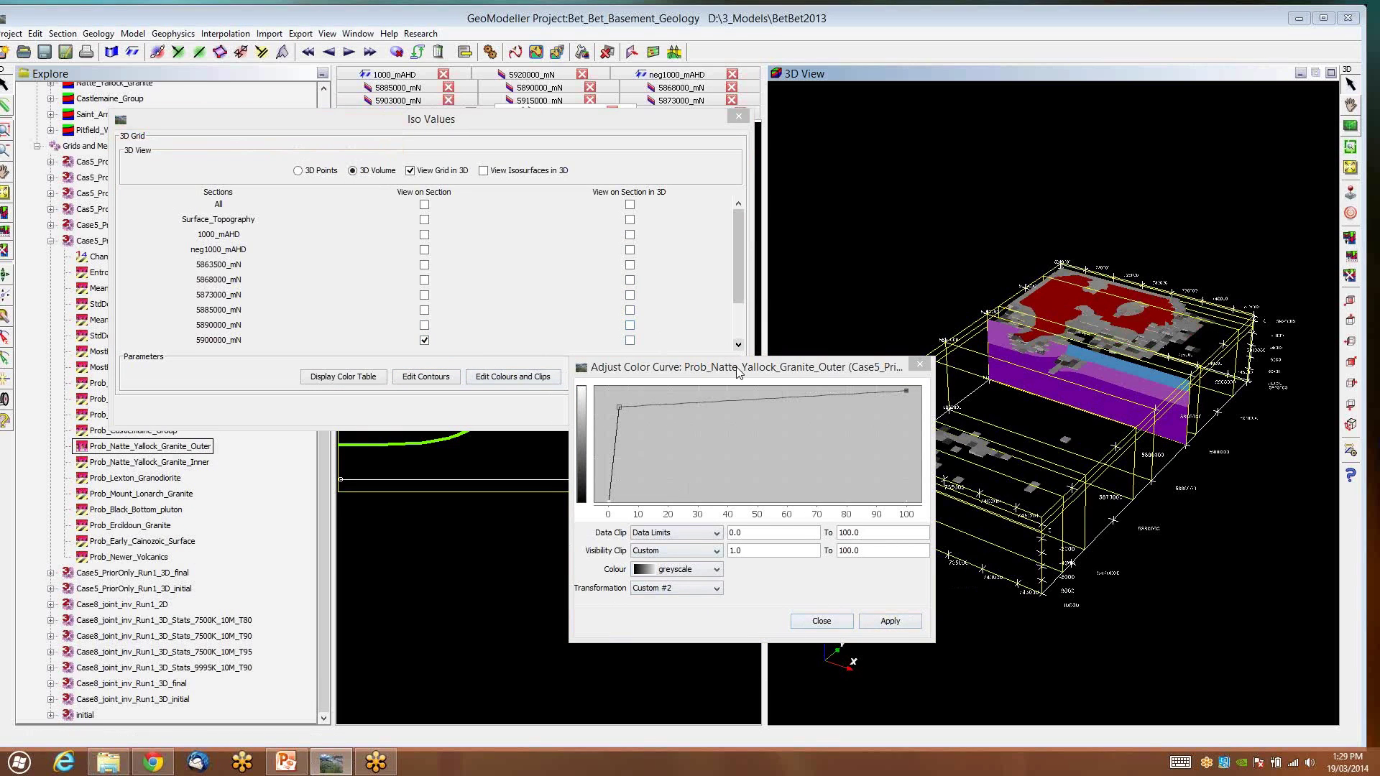
{"action": "left_click_drag", "start_coordinate": [747, 370], "coordinate": [784, 485]}
{"action": "left_click", "coordinate": [599, 415]}
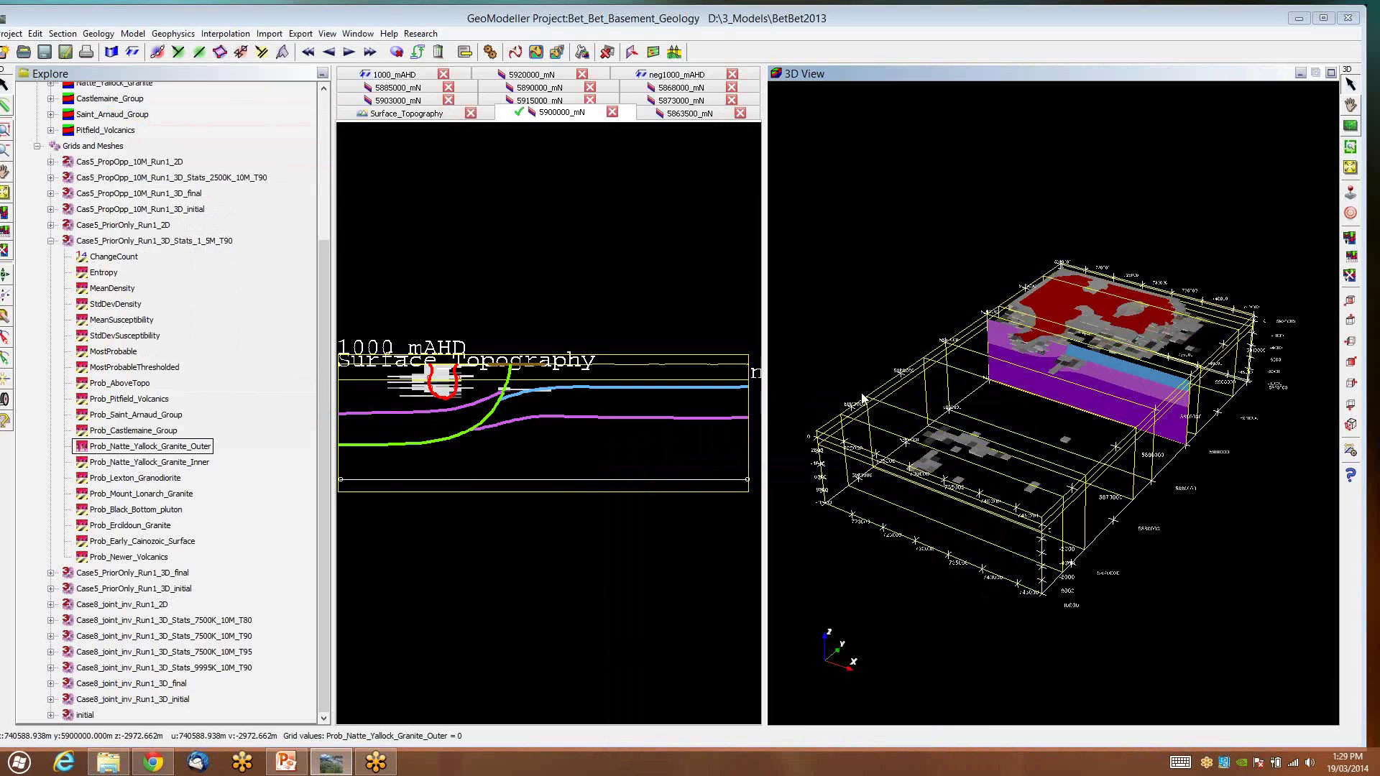
Step: Examine the outer granite probability cells in 3D against the modelled granite volume and section 5900000_mN from several angles
{"action": "left_click_drag", "start_coordinate": [994, 413], "coordinate": [986, 558]}
{"action": "left_click_drag", "start_coordinate": [1107, 477], "coordinate": [890, 451]}
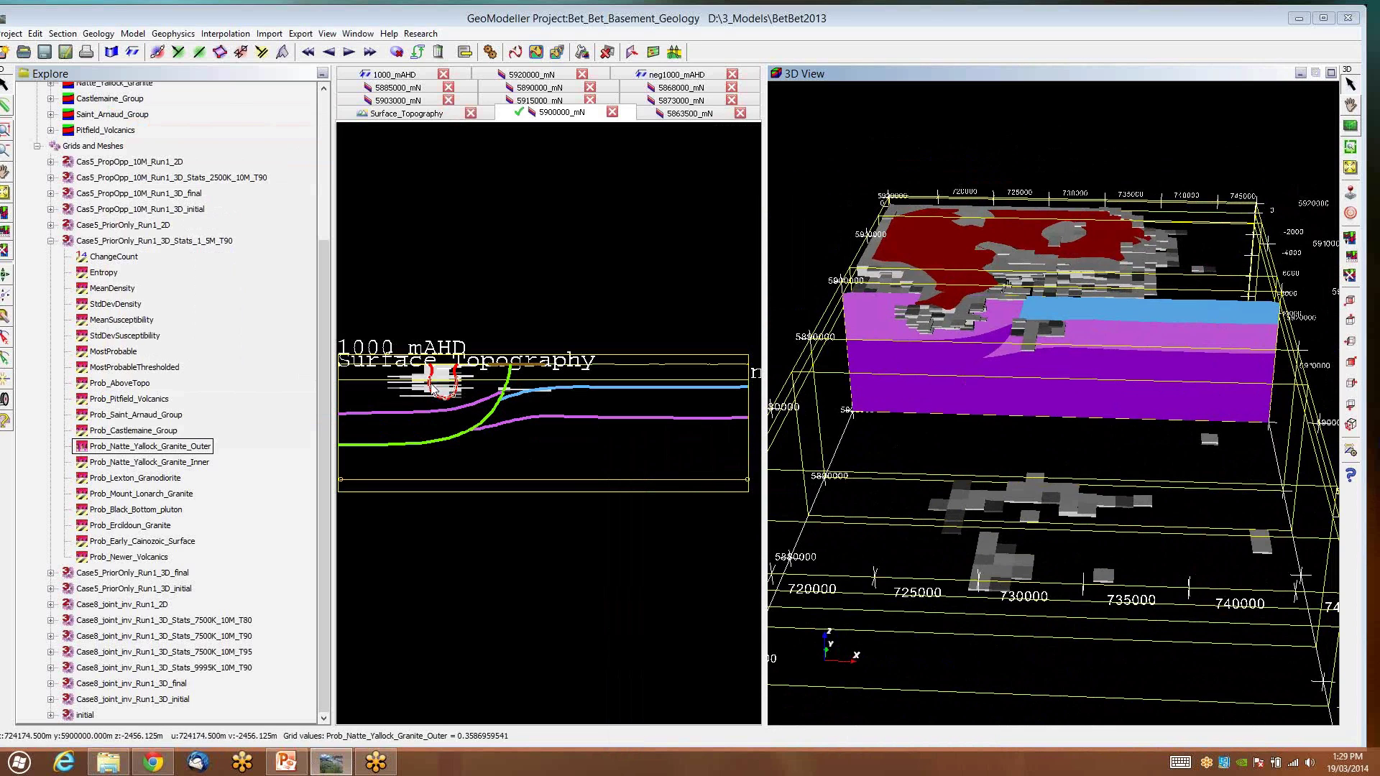
{"action": "left_click_drag", "start_coordinate": [1104, 363], "coordinate": [1052, 318]}
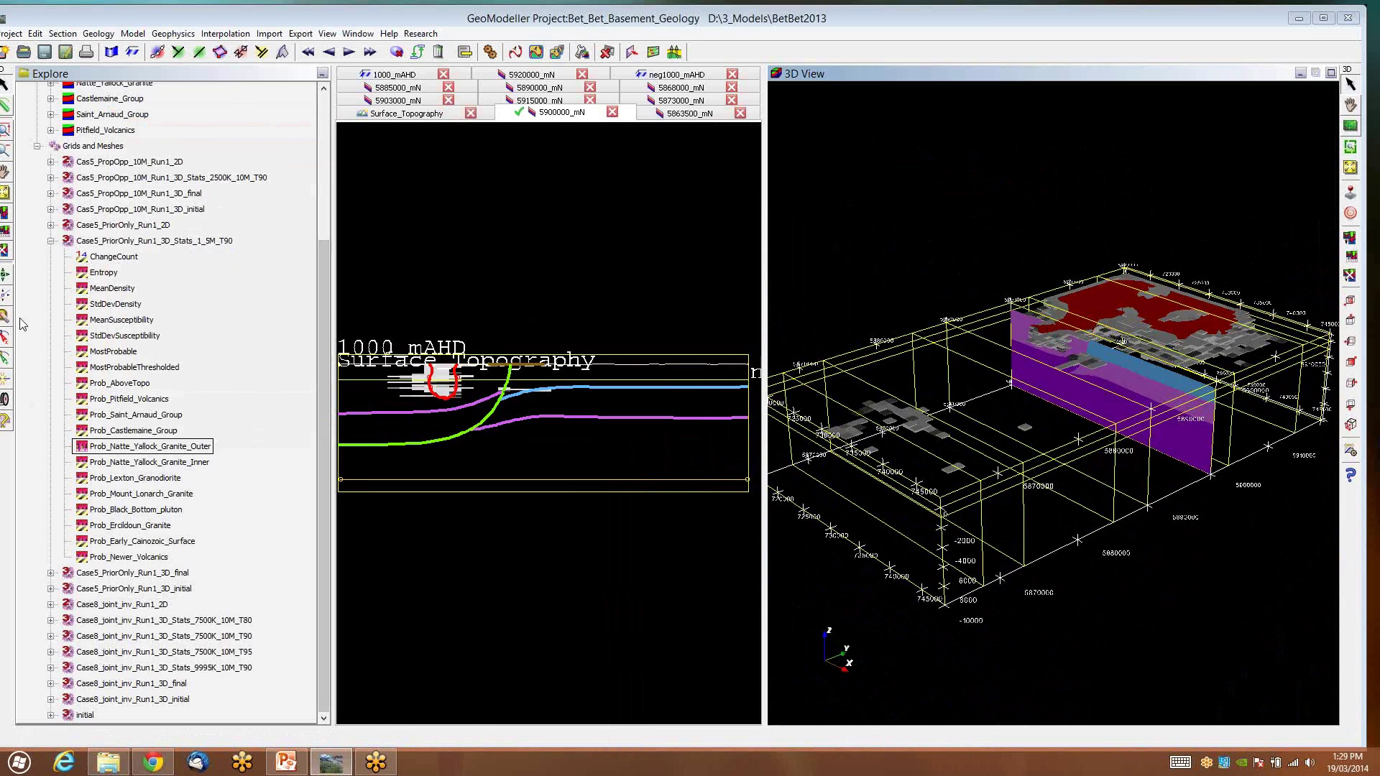
Step: Collapse the Case5_PriorOnly statistics grid and list the fields of Case8_joint_inv_Run1_3D_Stats_7500K_10M_T95
{"action": "left_click", "coordinate": [51, 242]}
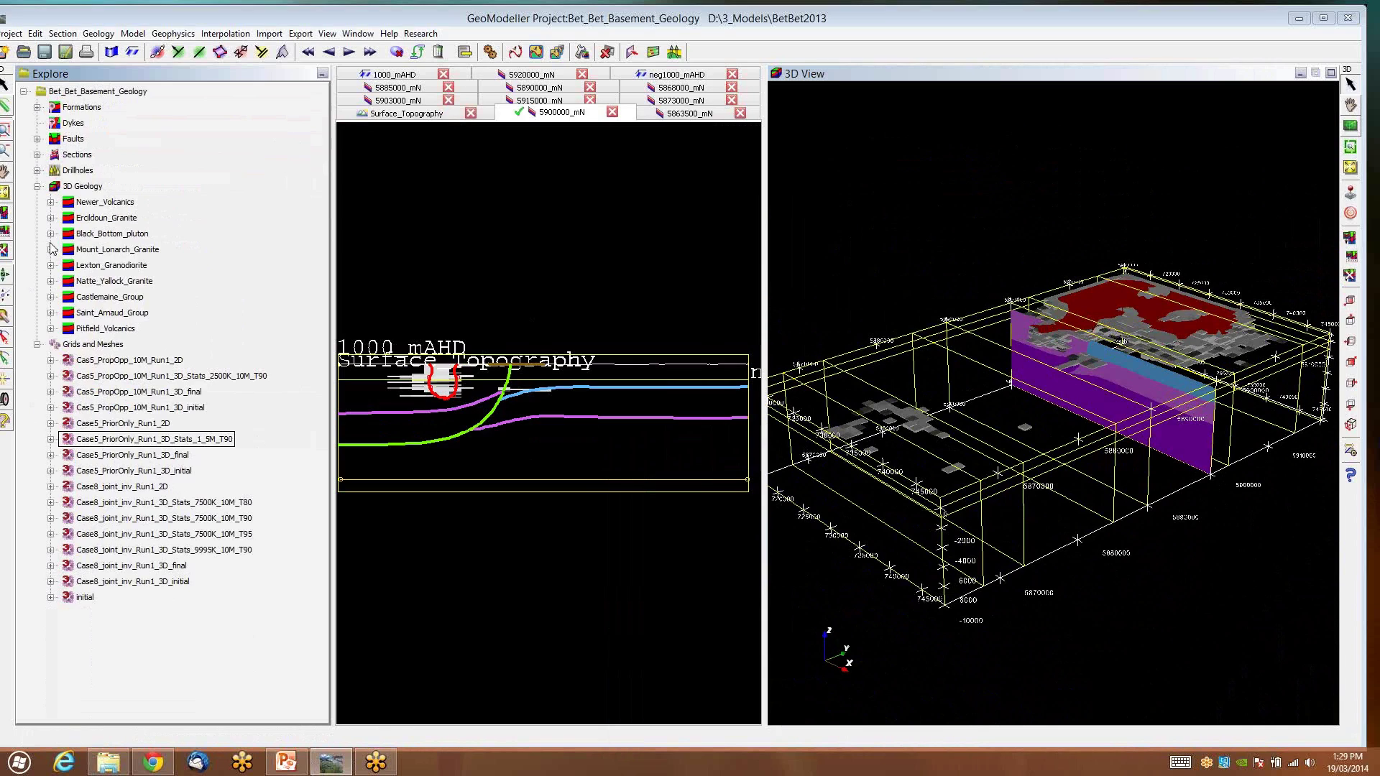
{"action": "left_click", "coordinate": [38, 344]}
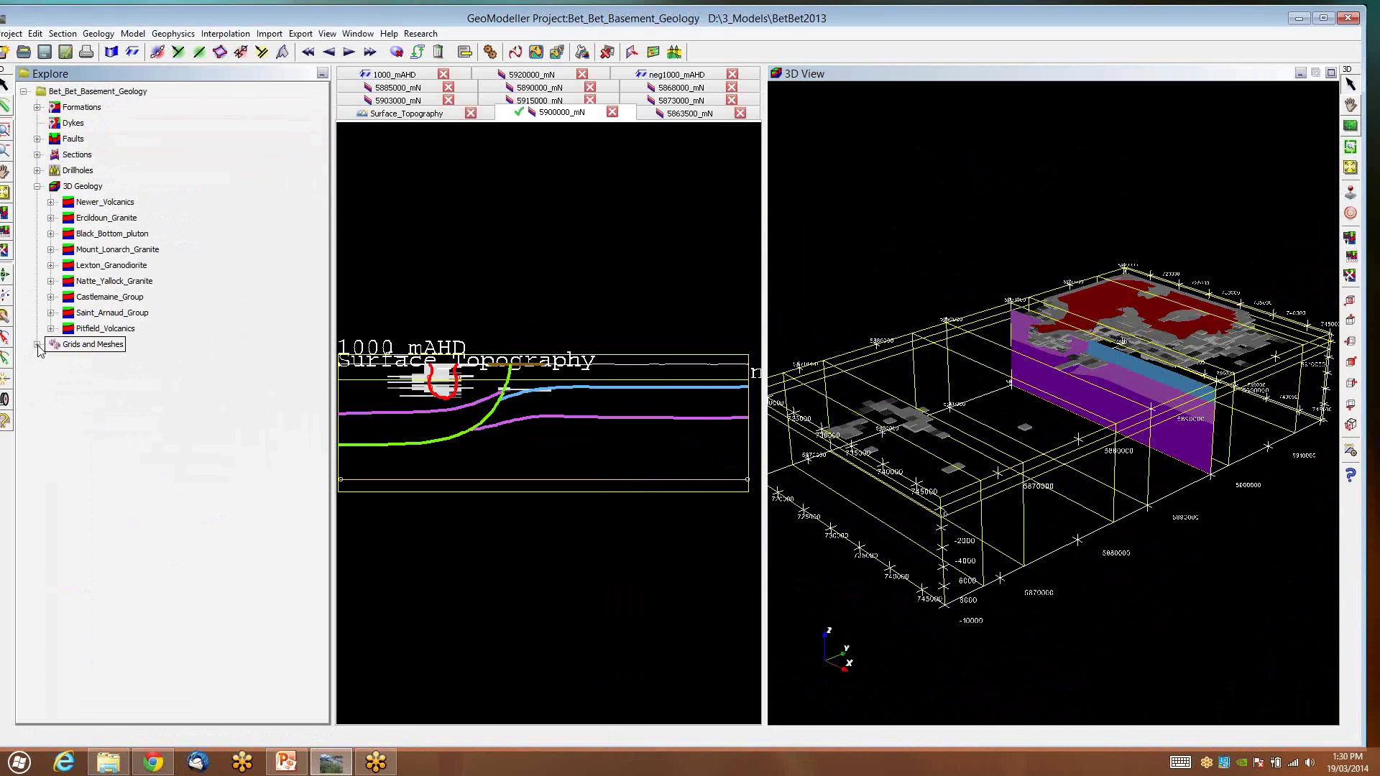
{"action": "left_click", "coordinate": [37, 344]}
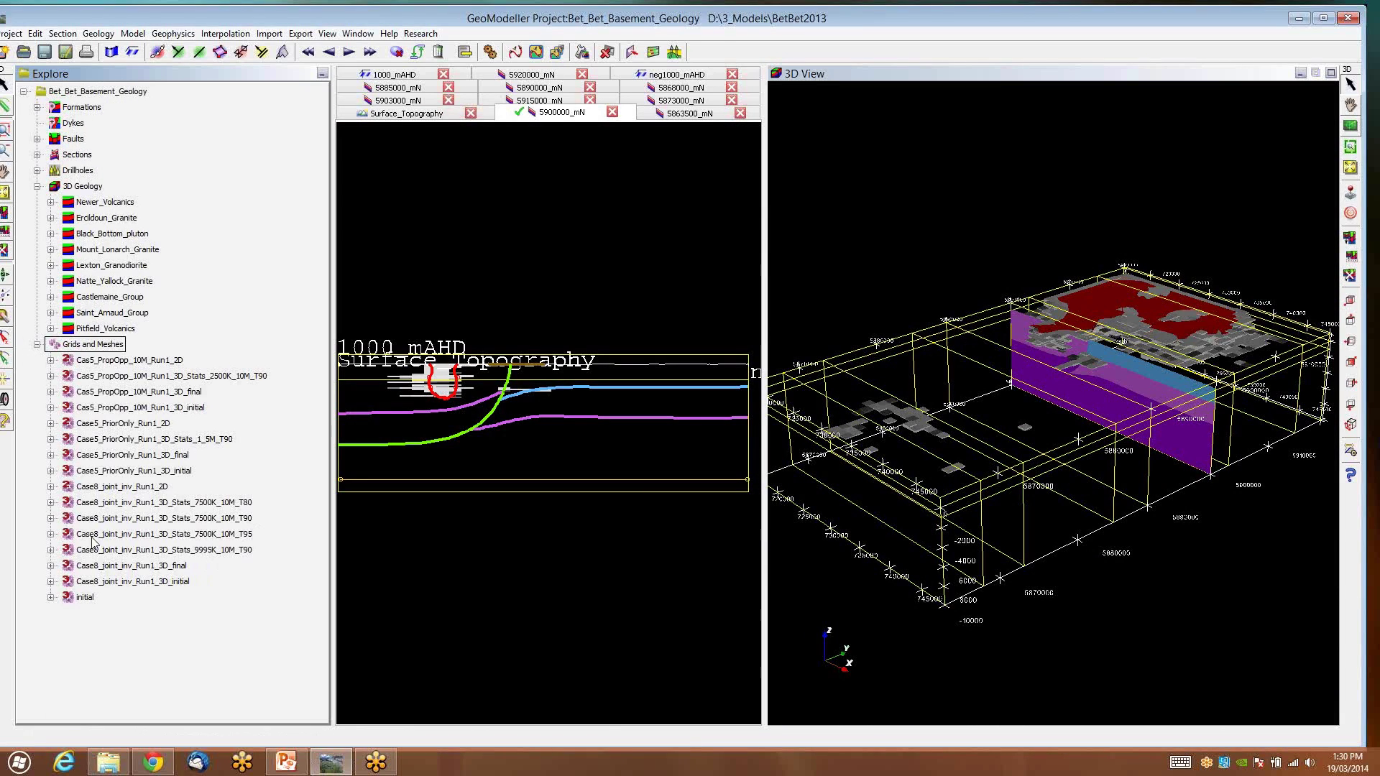
{"action": "left_click", "coordinate": [51, 534]}
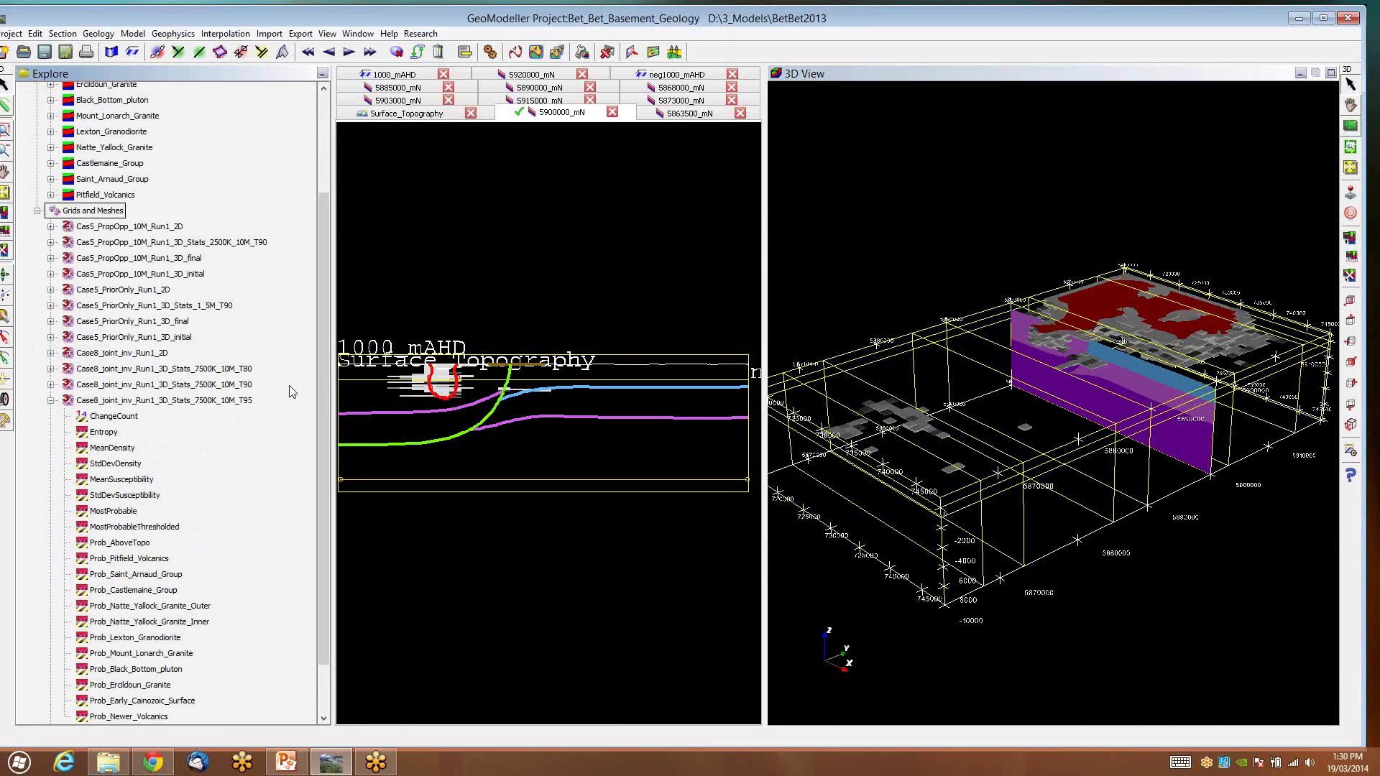
{"action": "scroll", "coordinate": [326, 369], "scroll_direction": "down", "scroll_amount": 3}
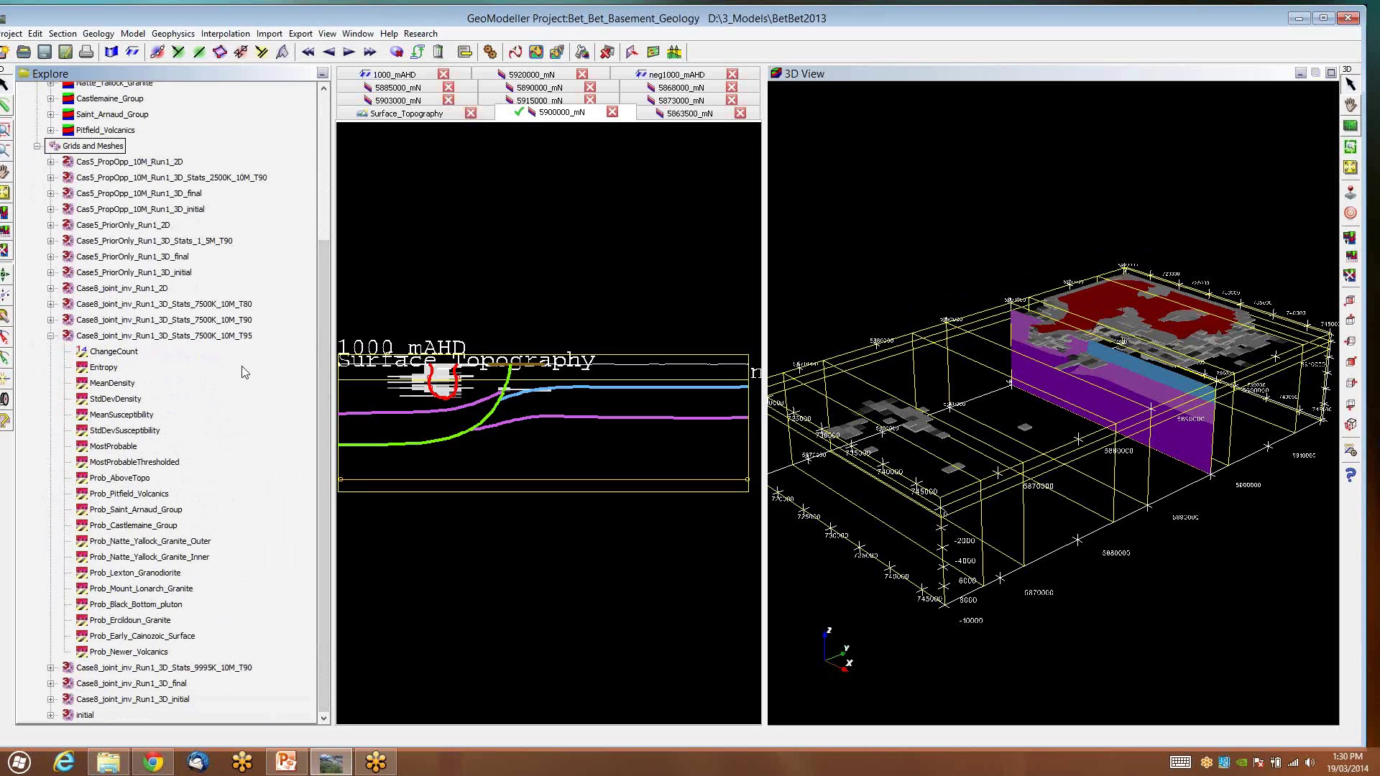
Step: Inspect the observed, computed and misfit magnetic grids of Case8_joint_inv Run1 in the Results Explorer, then minimise it
{"action": "left_click", "coordinate": [179, 38]}
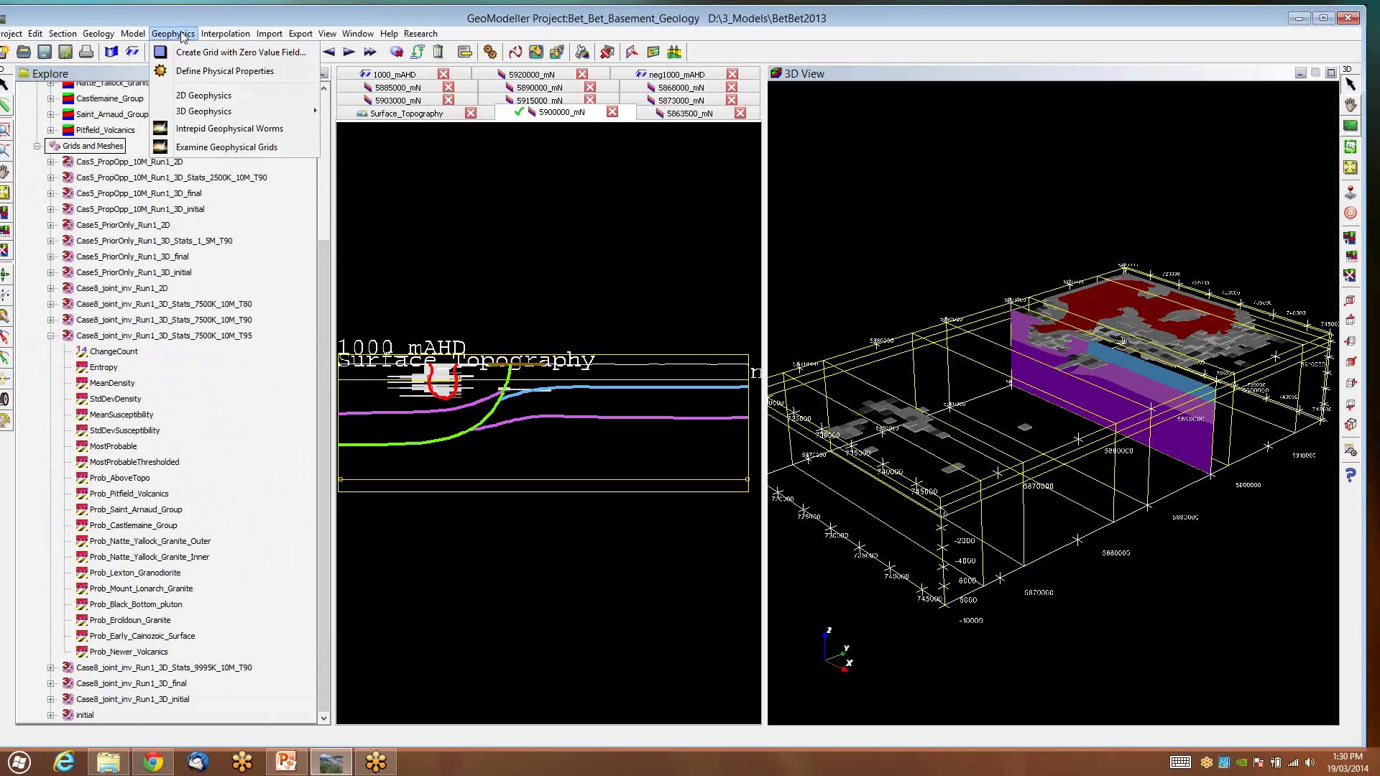
{"action": "mouse_move", "coordinate": [224, 119]}
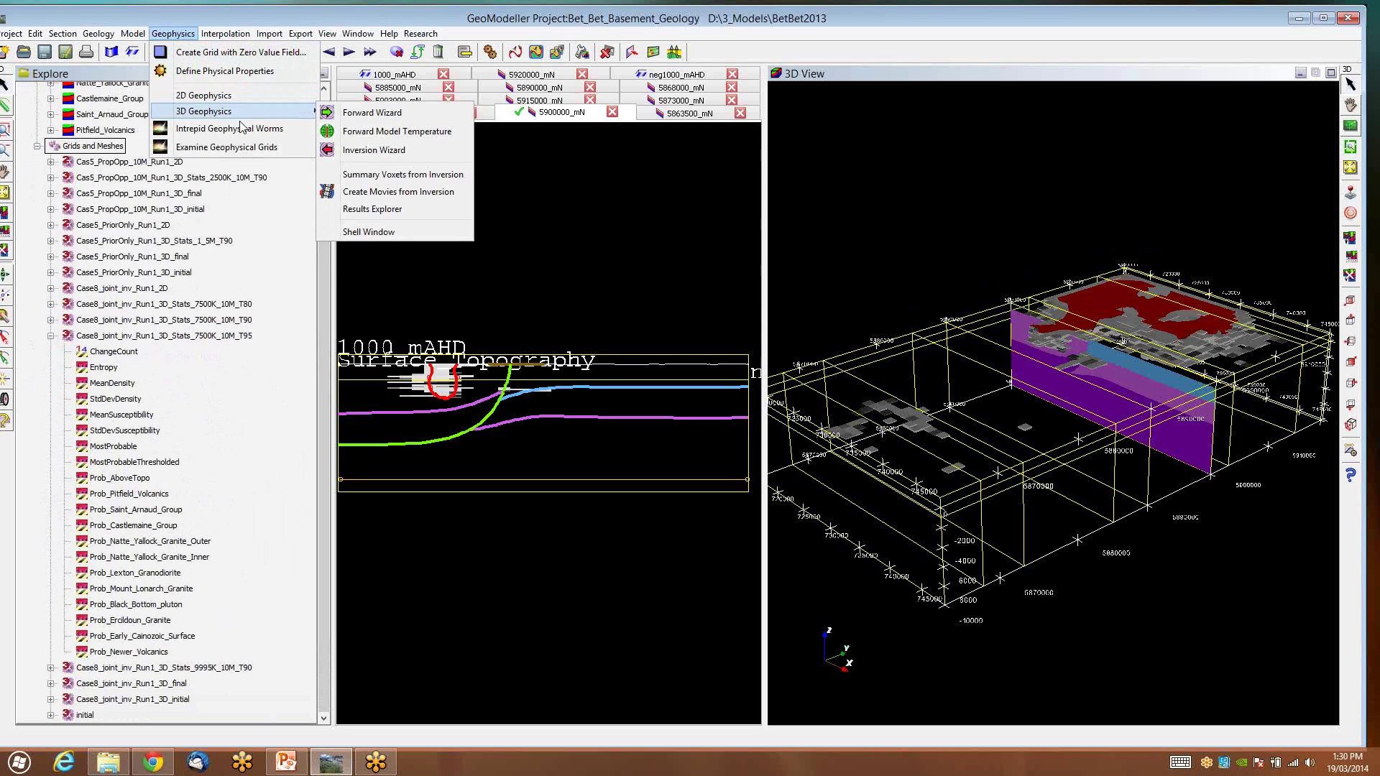
{"action": "left_click", "coordinate": [372, 209]}
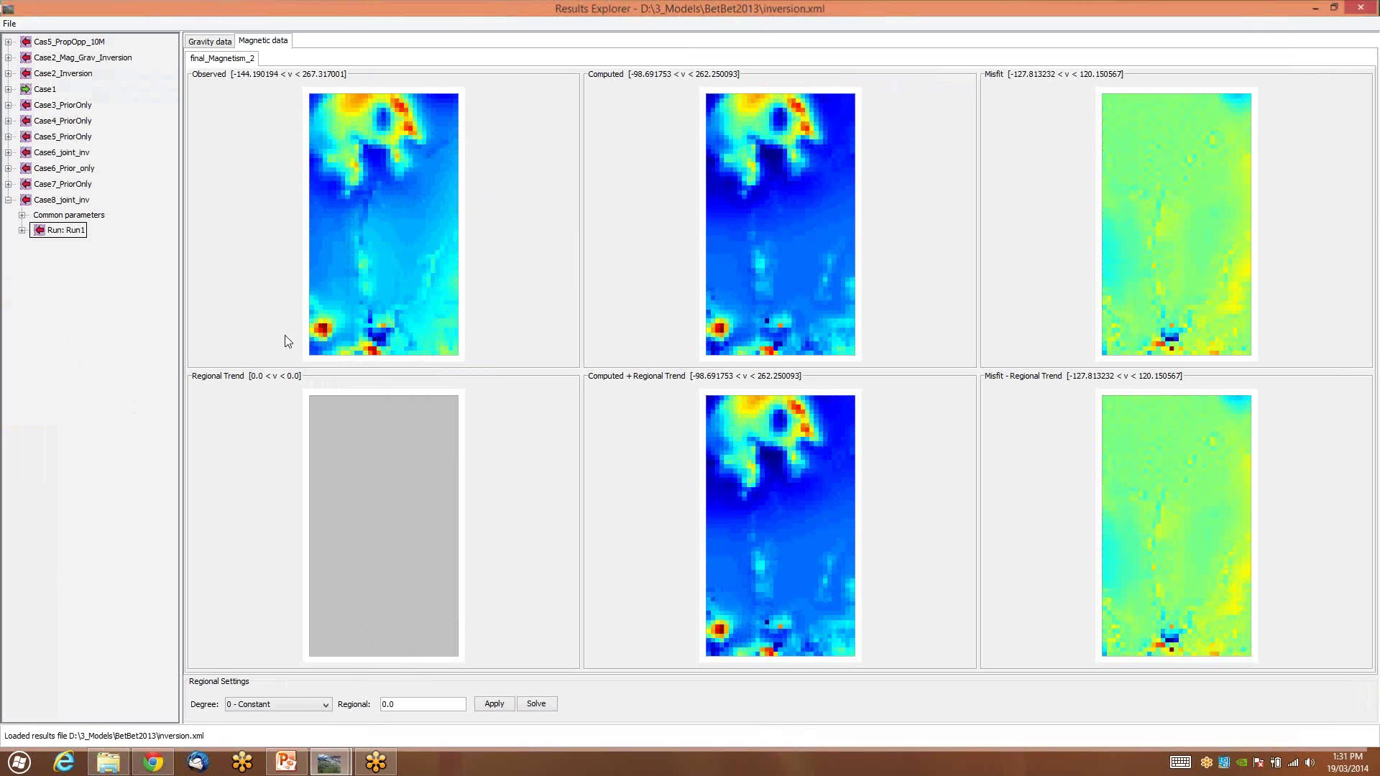
{"action": "mouse_move", "coordinate": [415, 101]}
{"action": "mouse_move", "coordinate": [360, 191]}
{"action": "mouse_move", "coordinate": [1204, 216]}
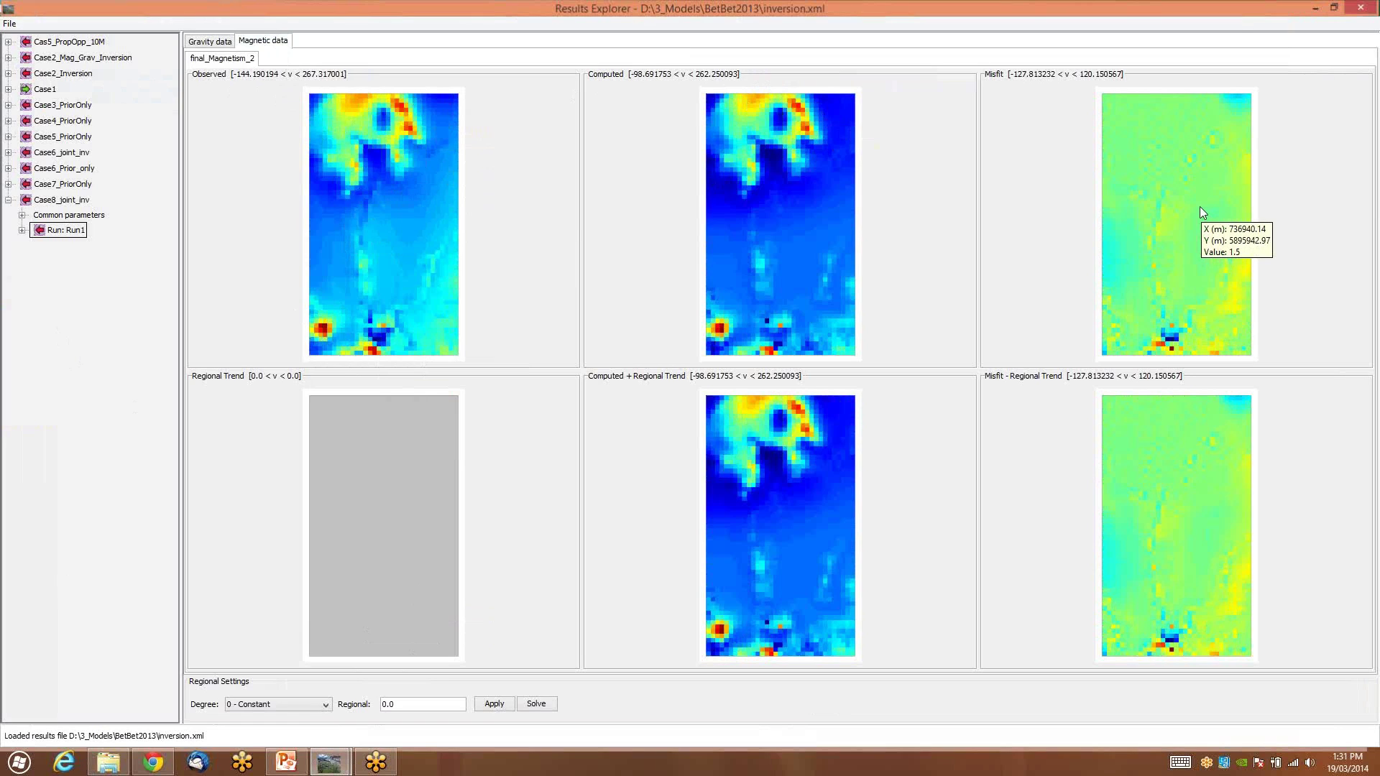
{"action": "mouse_move", "coordinate": [1173, 142]}
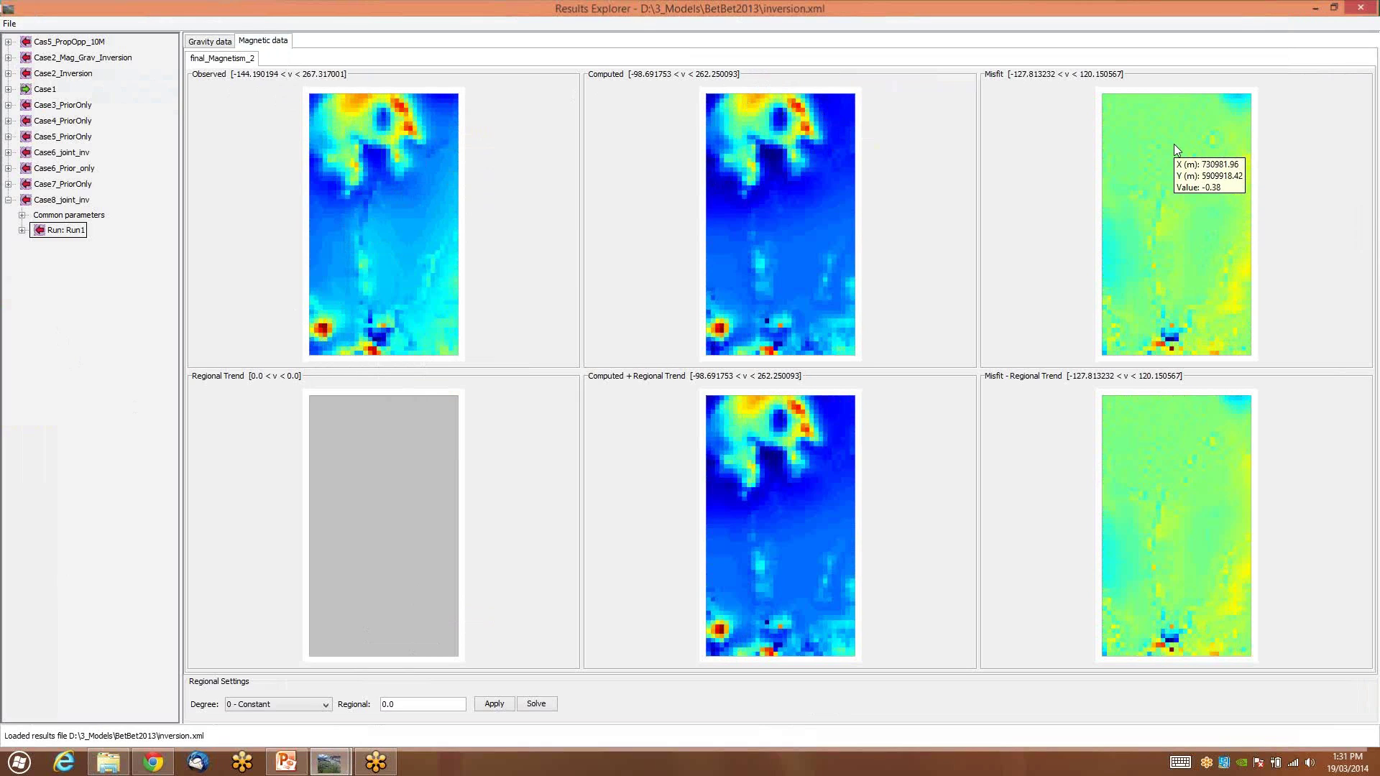
{"action": "mouse_move", "coordinate": [1217, 136]}
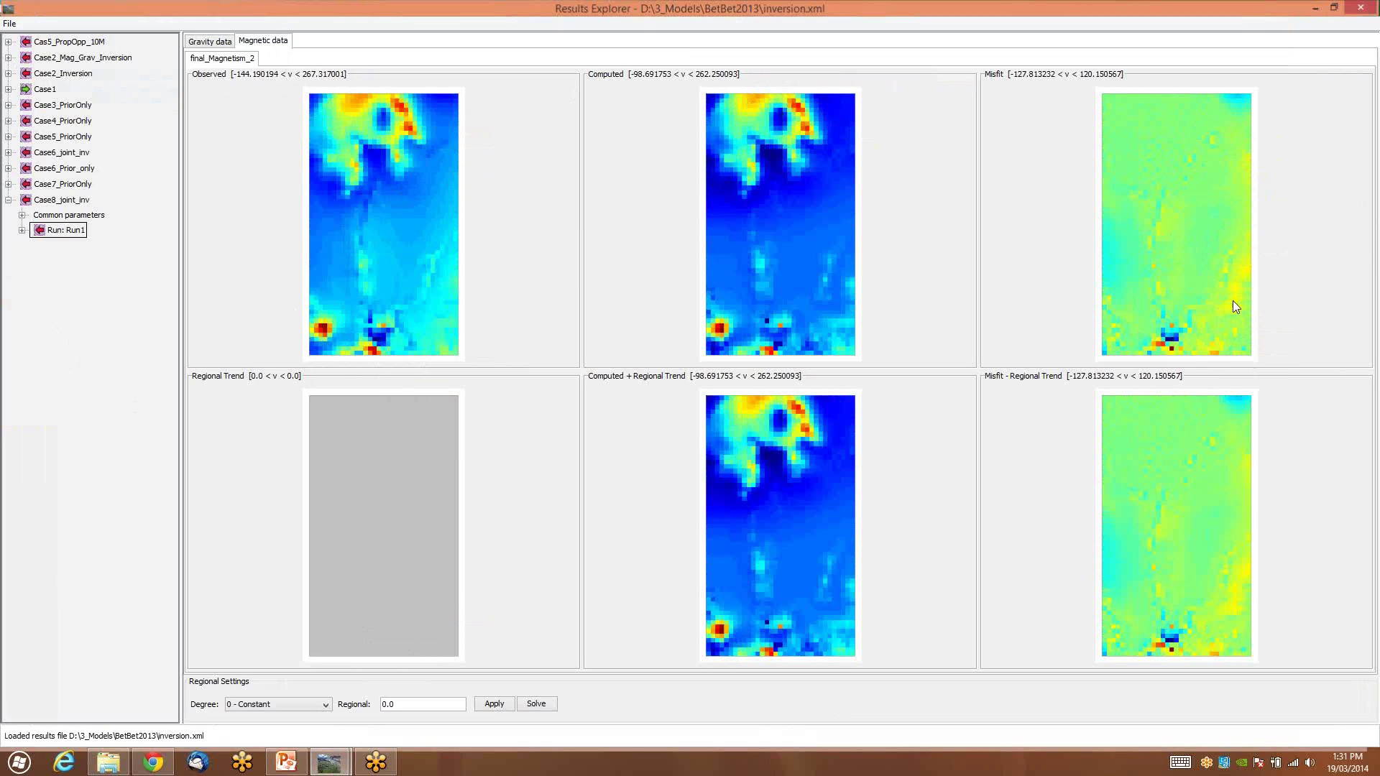
{"action": "mouse_move", "coordinate": [1218, 353]}
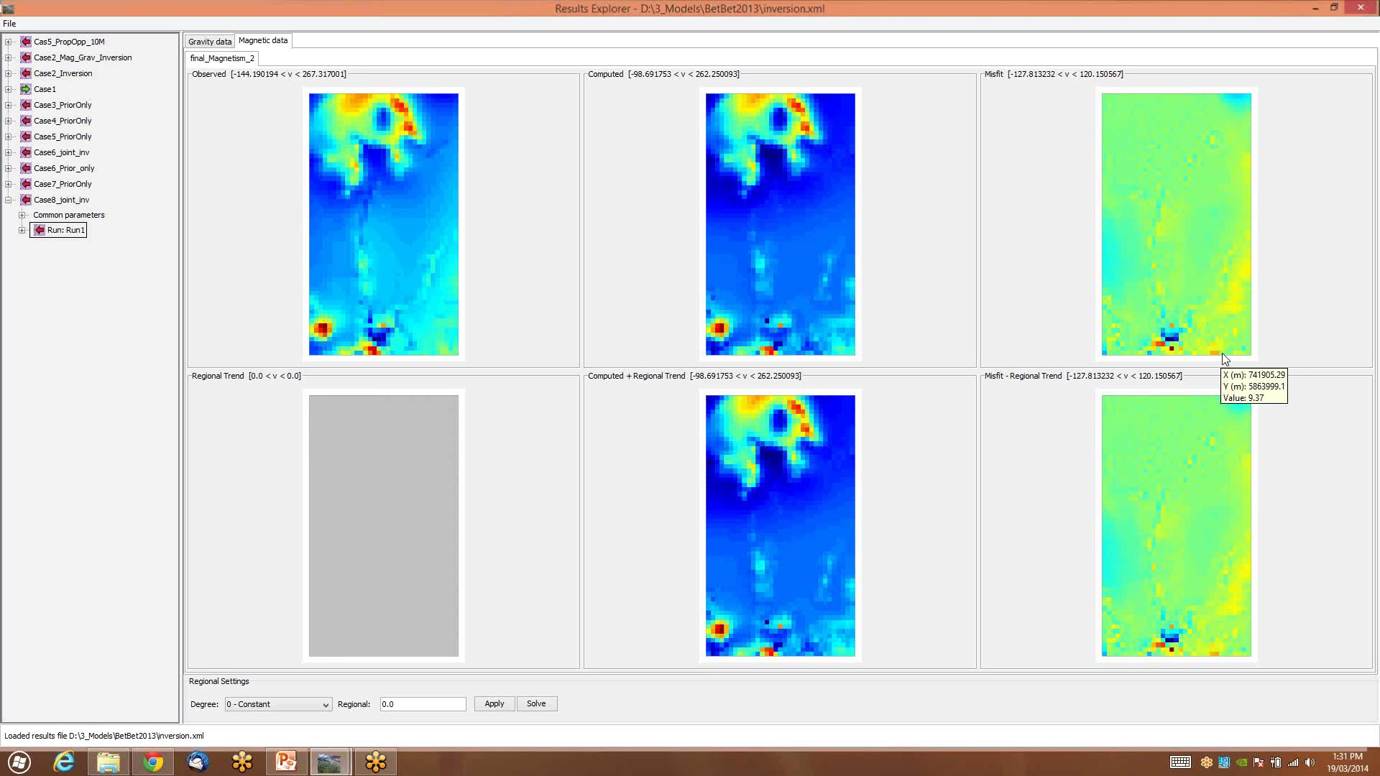
{"action": "left_click", "coordinate": [1316, 14]}
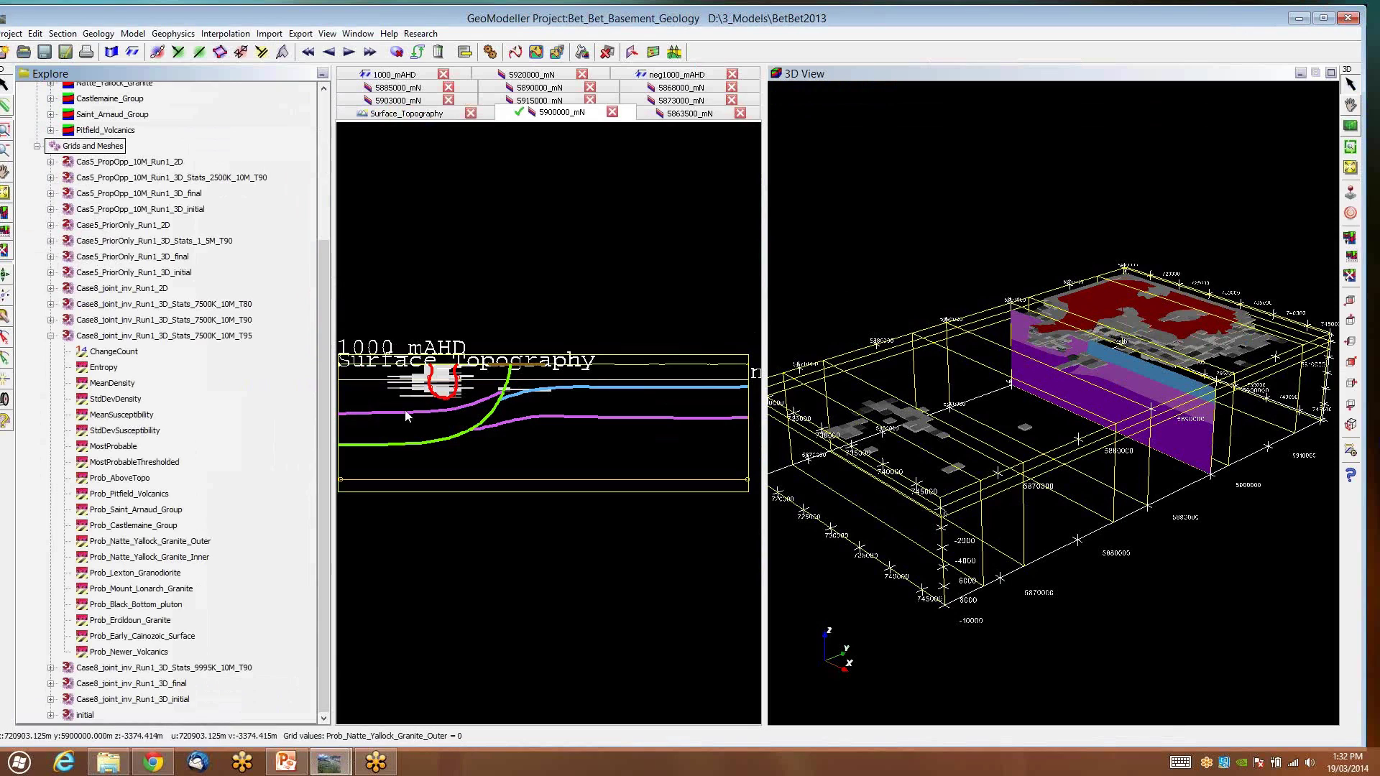
Step: Collapse the Case8 T95 statistics grid and hide all grids and meshes from every view
{"action": "left_click", "coordinate": [50, 335]}
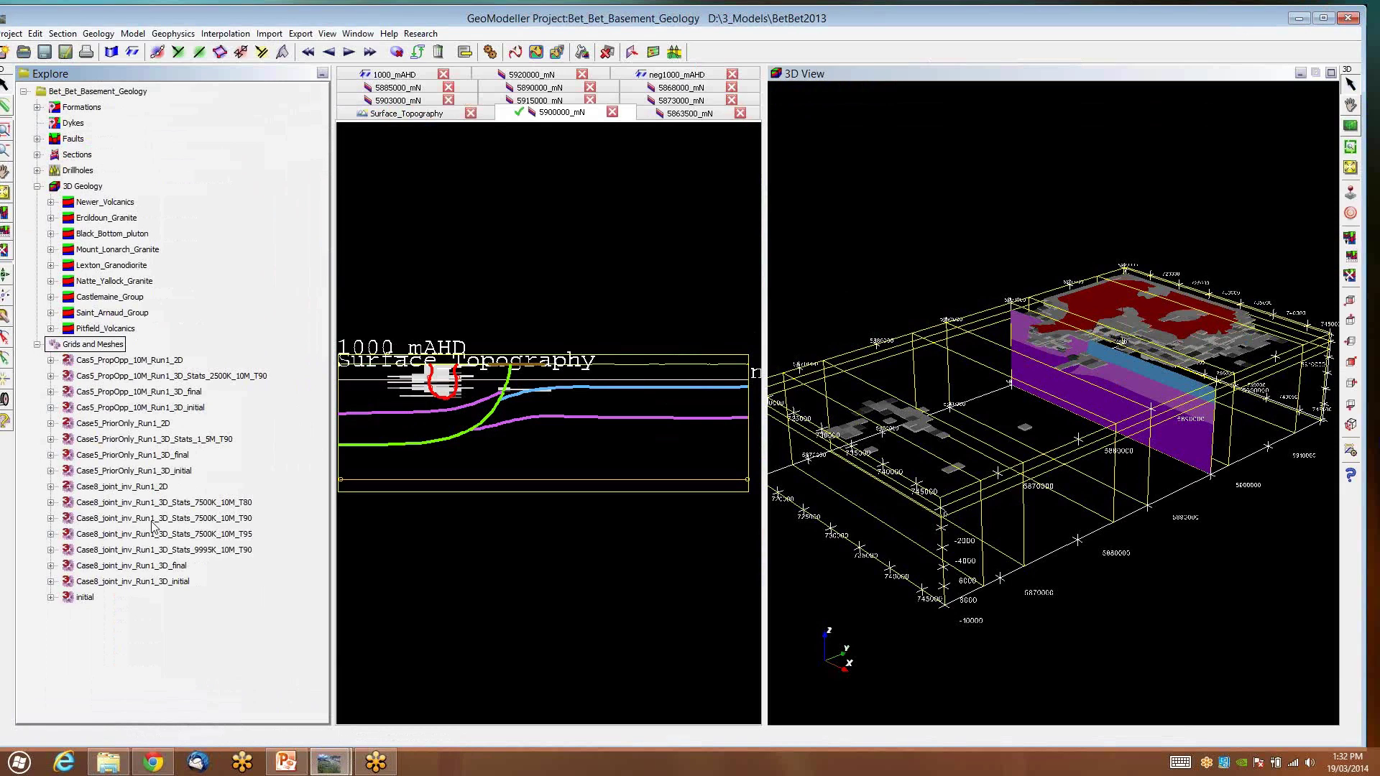
{"action": "right_click", "coordinate": [113, 344]}
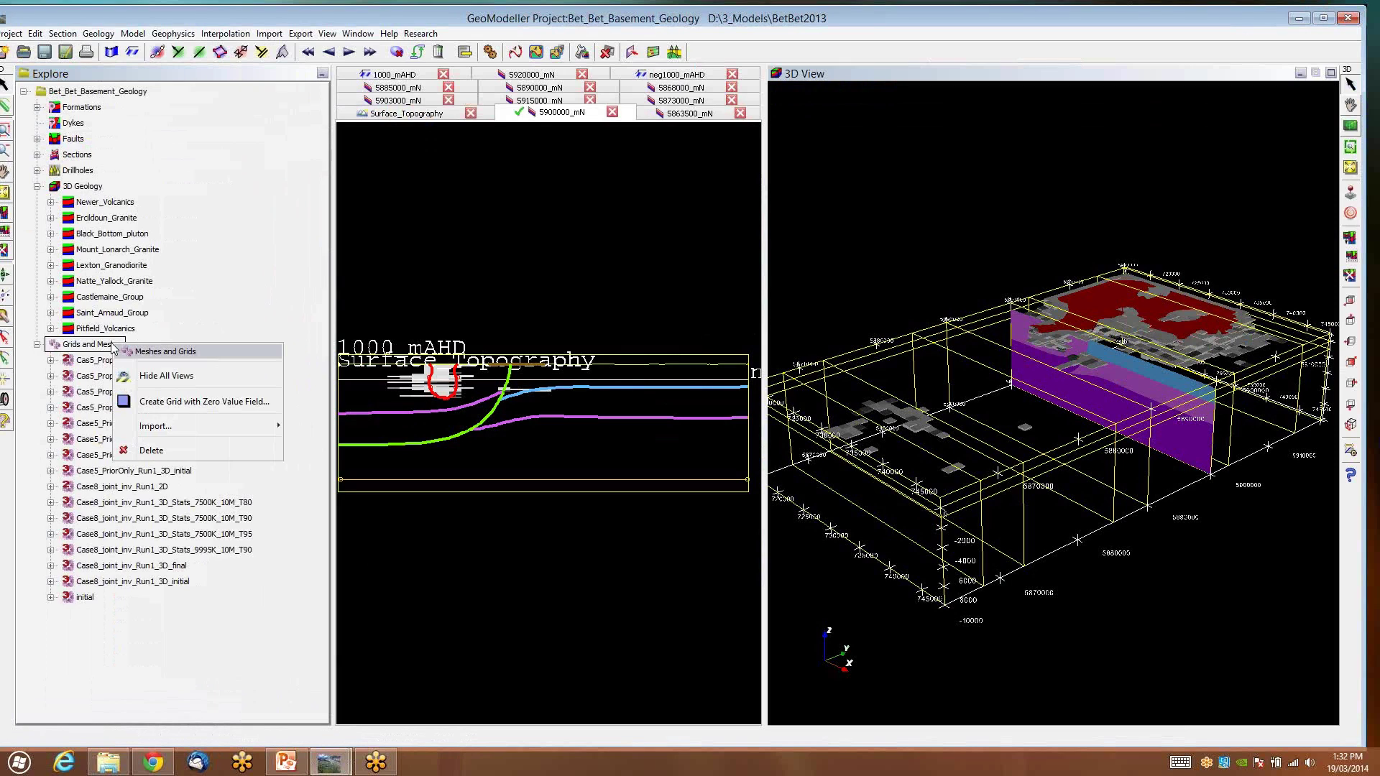
{"action": "left_click", "coordinate": [164, 377]}
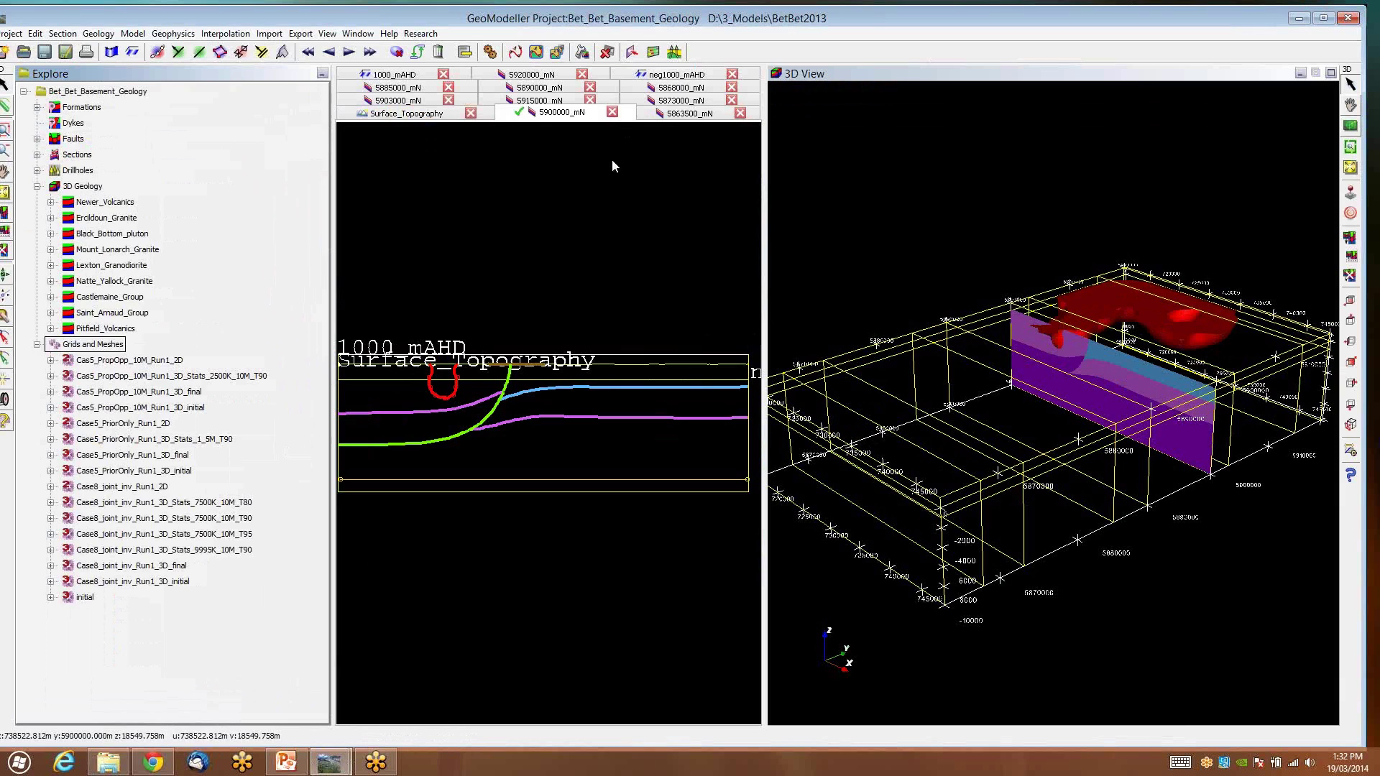
Step: Hide all 3D geology volumes and the section 5900000_mN polygons from the 3D view
{"action": "right_click", "coordinate": [88, 186]}
{"action": "left_click", "coordinate": [237, 193]}
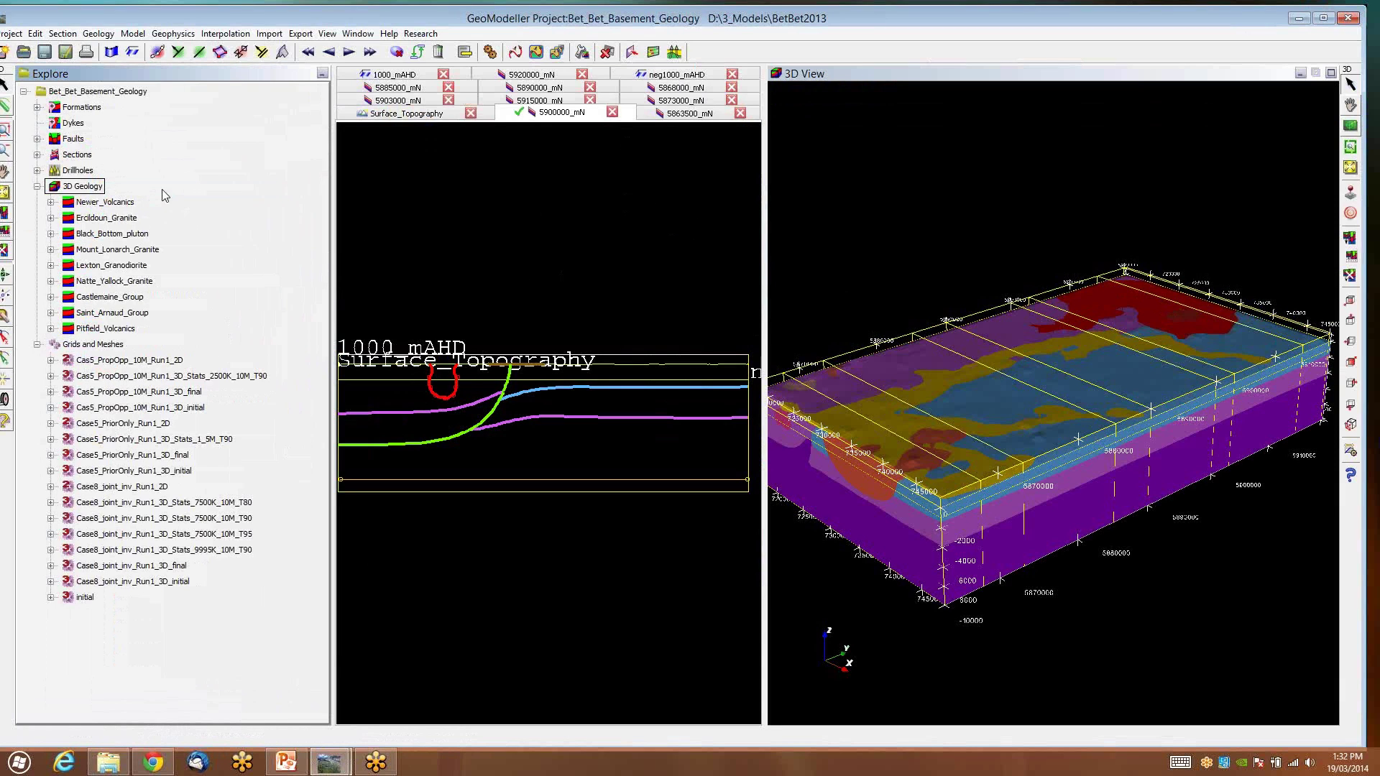
{"action": "right_click", "coordinate": [75, 187]}
{"action": "left_click", "coordinate": [118, 195]}
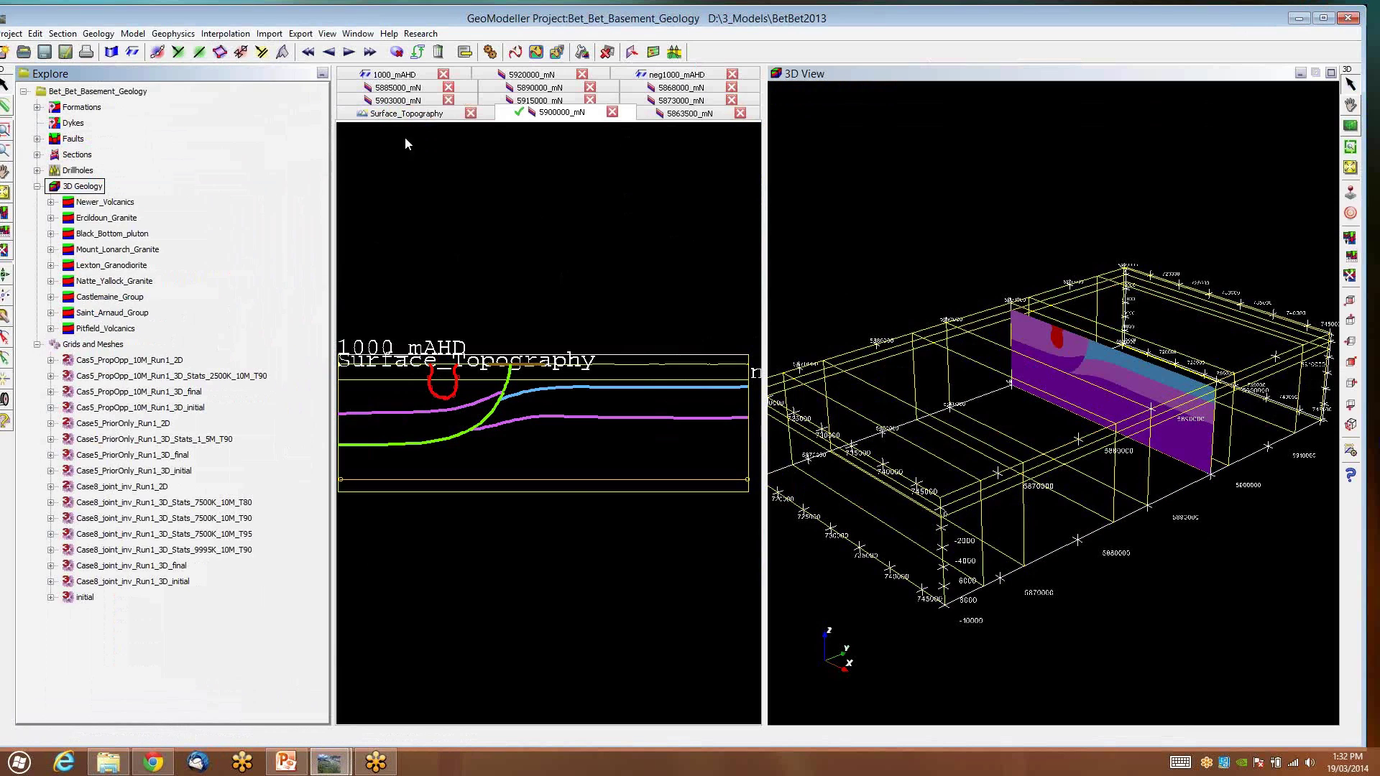
{"action": "left_click", "coordinate": [37, 376]}
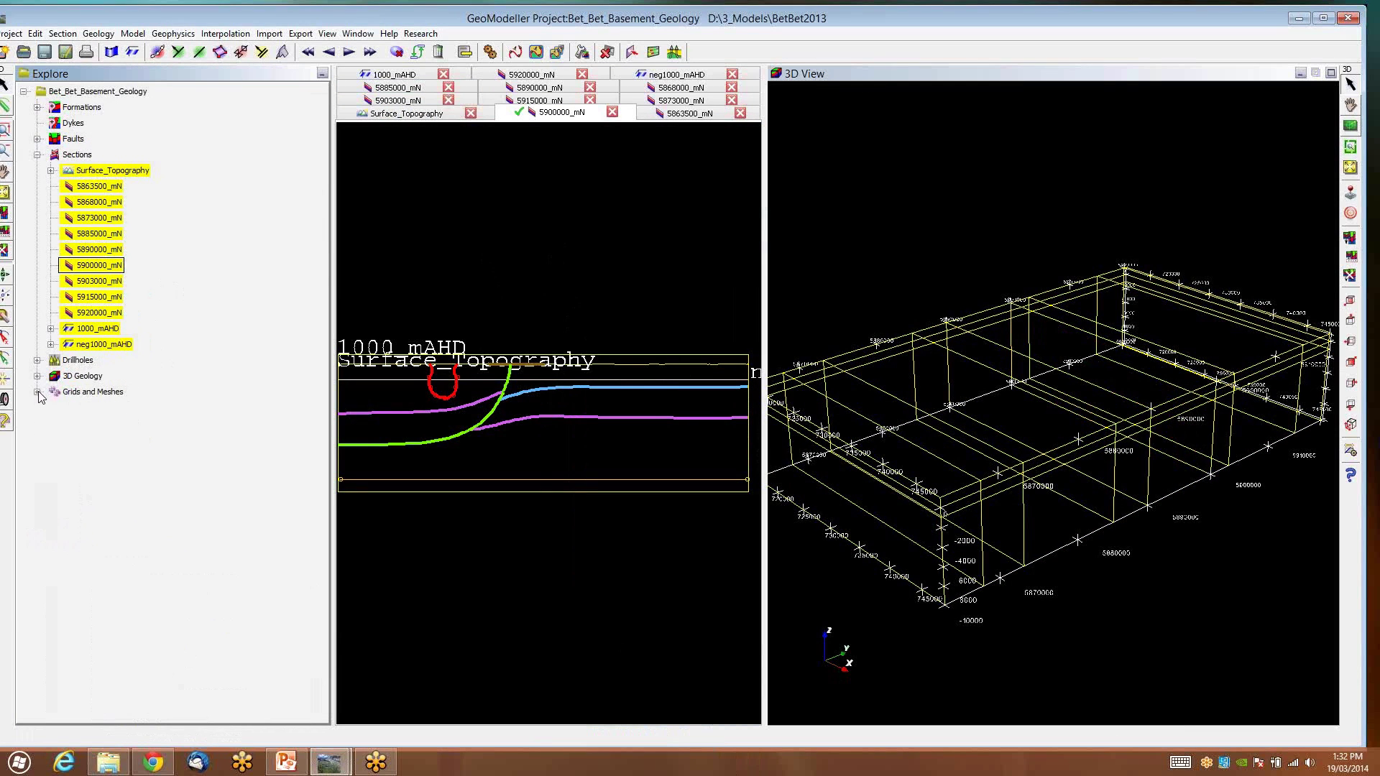
Step: Display the MeanSusceptibility field of Case8_joint_inv_Run1_3D_Stats_7500K_10M_T95 as a 3D volume in the 3D view
{"action": "left_click", "coordinate": [38, 392]}
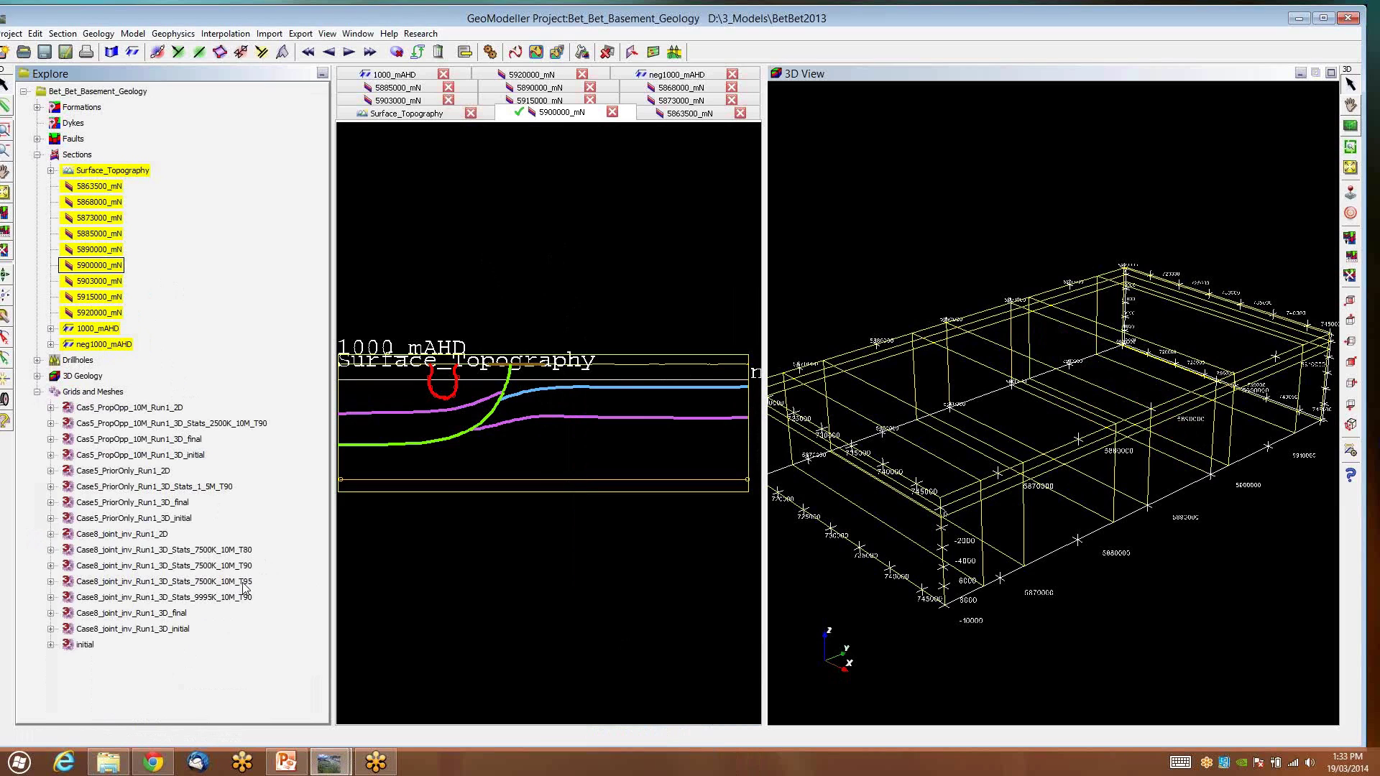
{"action": "left_click", "coordinate": [51, 582]}
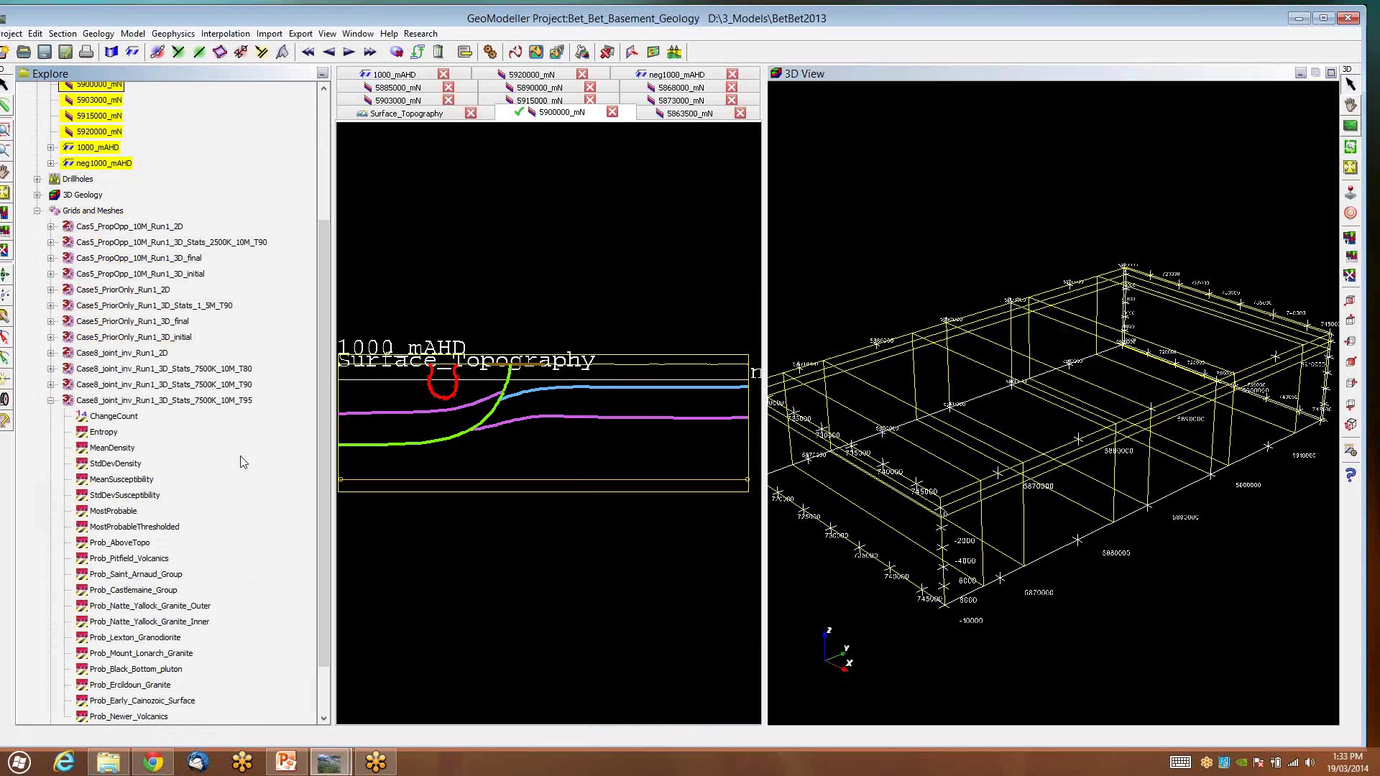
{"action": "scroll", "coordinate": [246, 465], "scroll_direction": "down", "scroll_amount": 3}
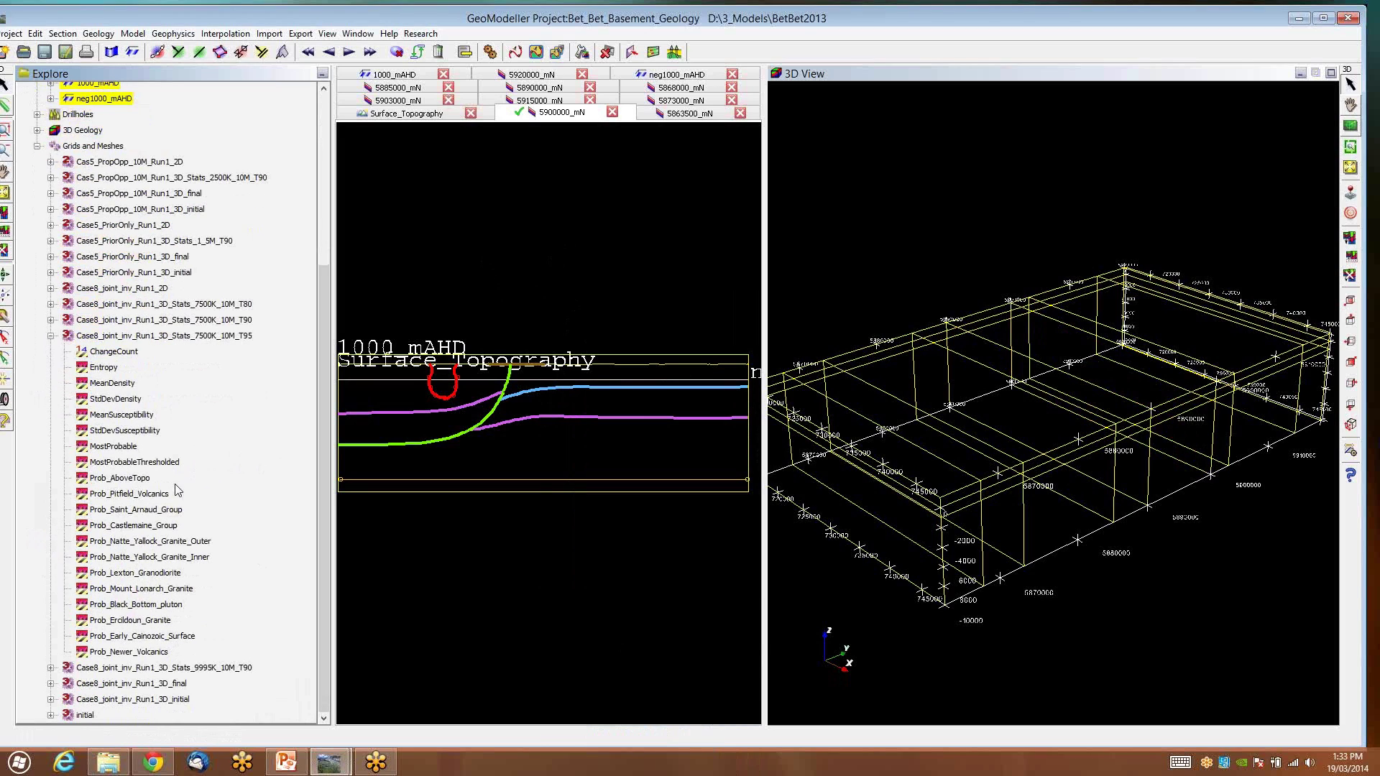
{"action": "left_click", "coordinate": [123, 414]}
{"action": "right_click", "coordinate": [134, 420]}
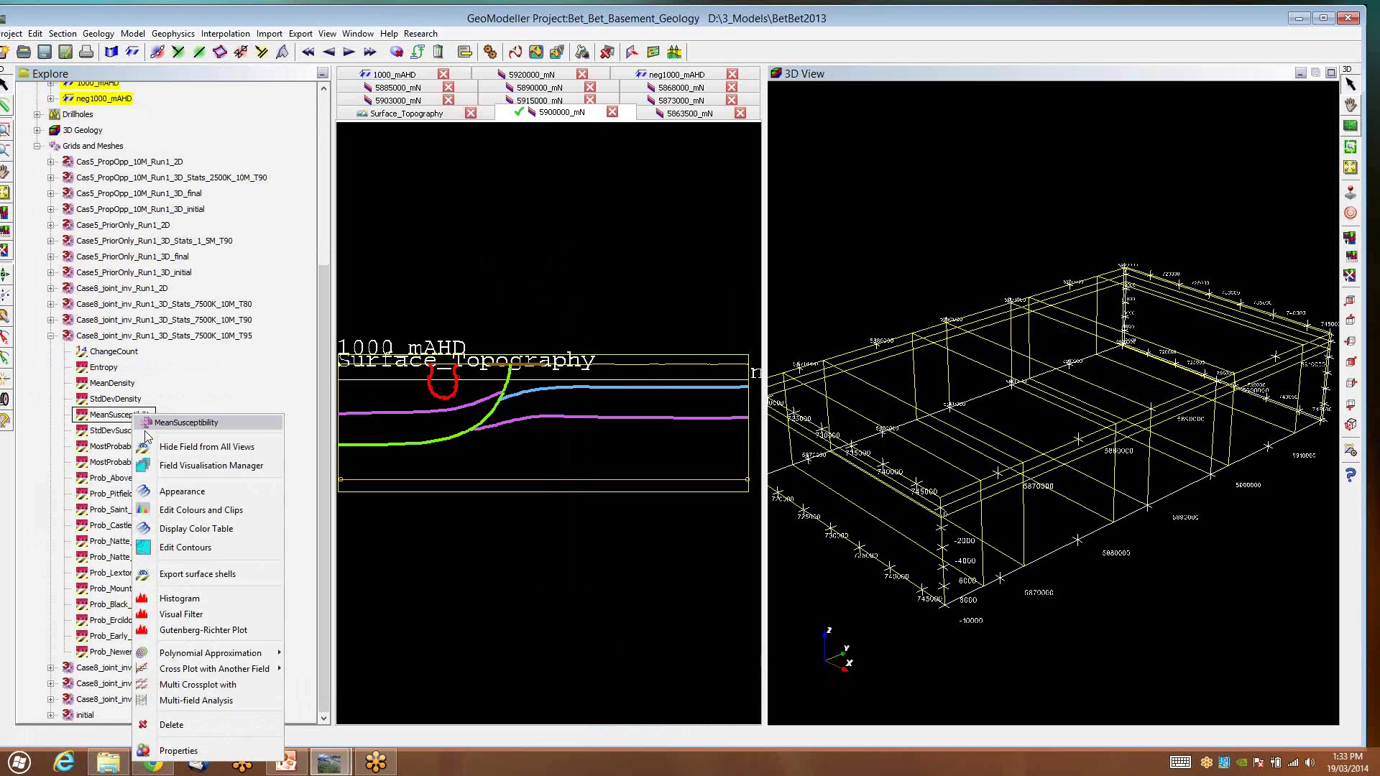
{"action": "left_click", "coordinate": [209, 466]}
{"action": "left_click", "coordinate": [410, 170]}
{"action": "left_click", "coordinate": [593, 411]}
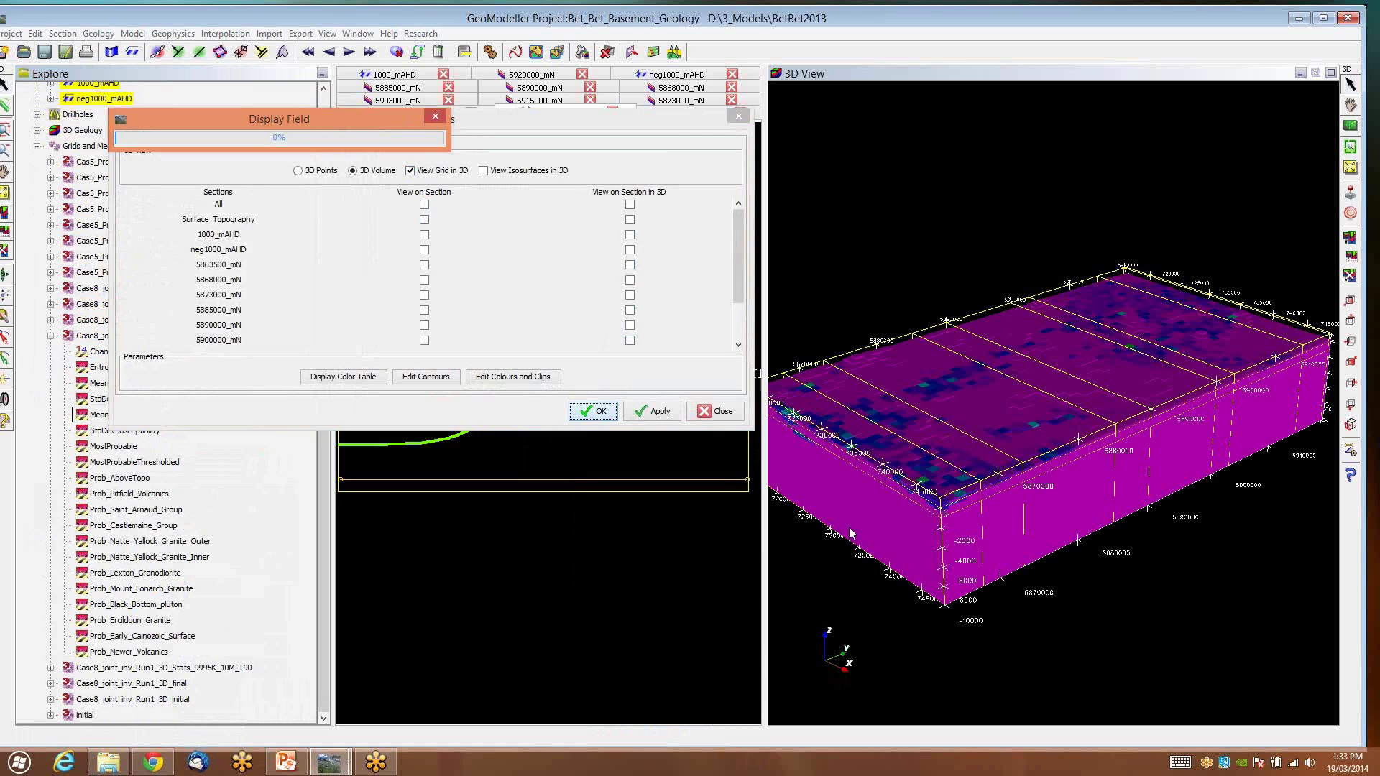
Step: Apply a Histogram transformation to the colour curve of the MeanSusceptibility field shown in 3D, then close its display settings
{"action": "left_click_drag", "start_coordinate": [852, 489], "coordinate": [878, 503]}
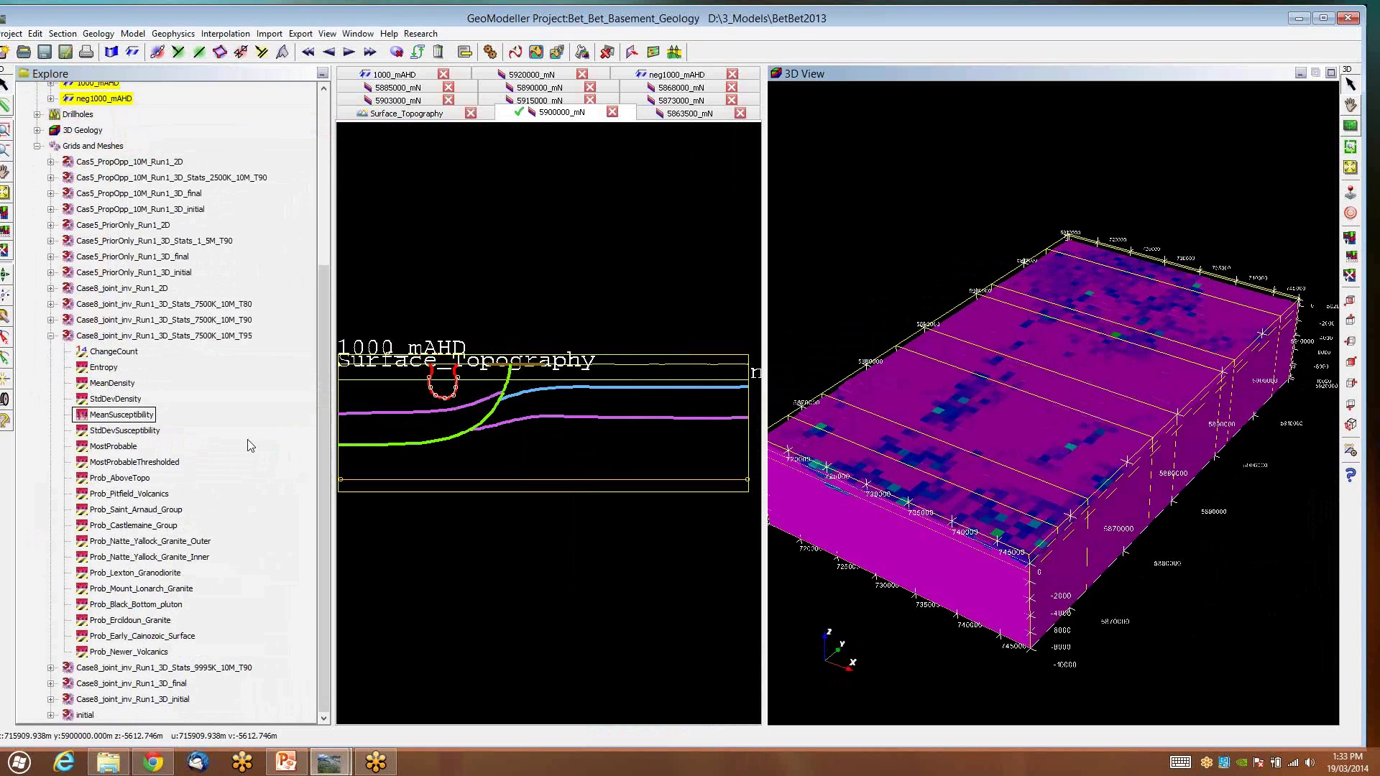
{"action": "right_click", "coordinate": [144, 415]}
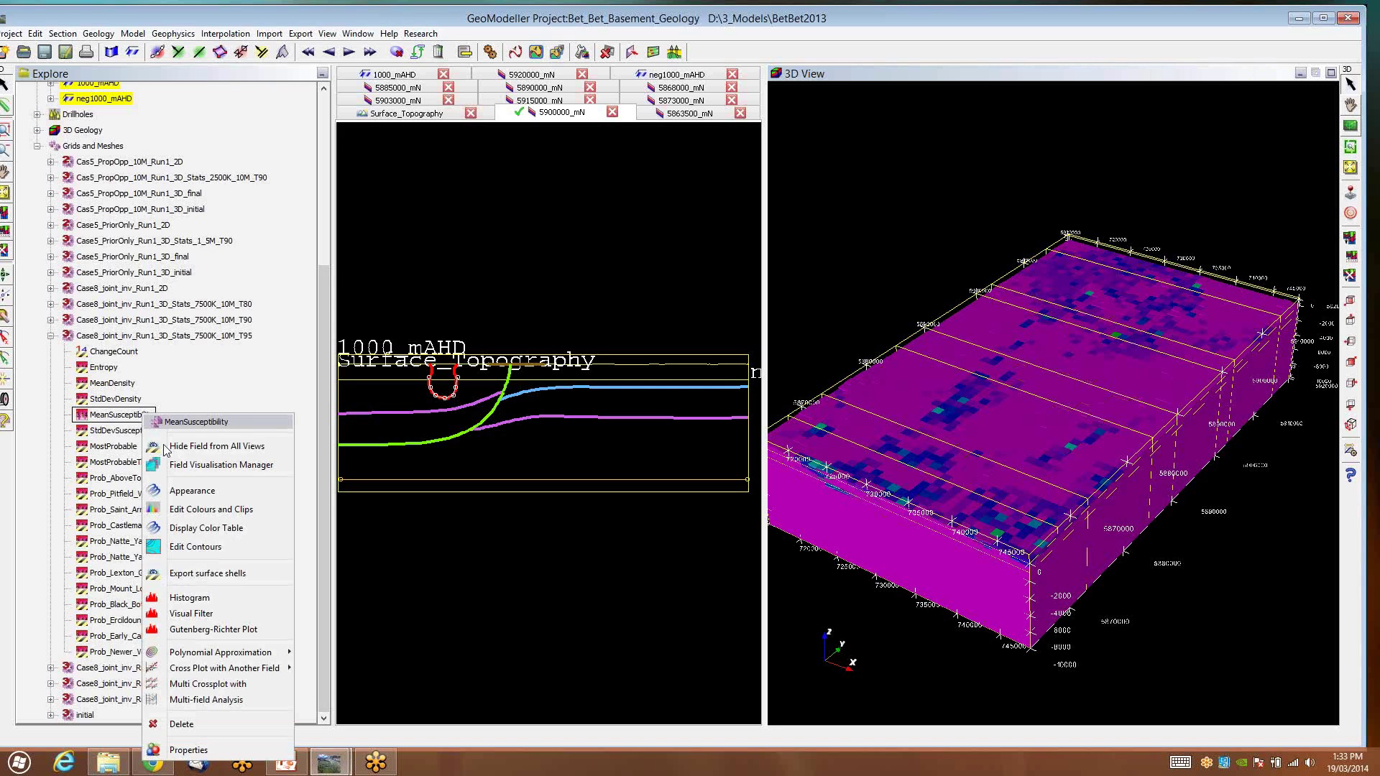
{"action": "left_click", "coordinate": [215, 466]}
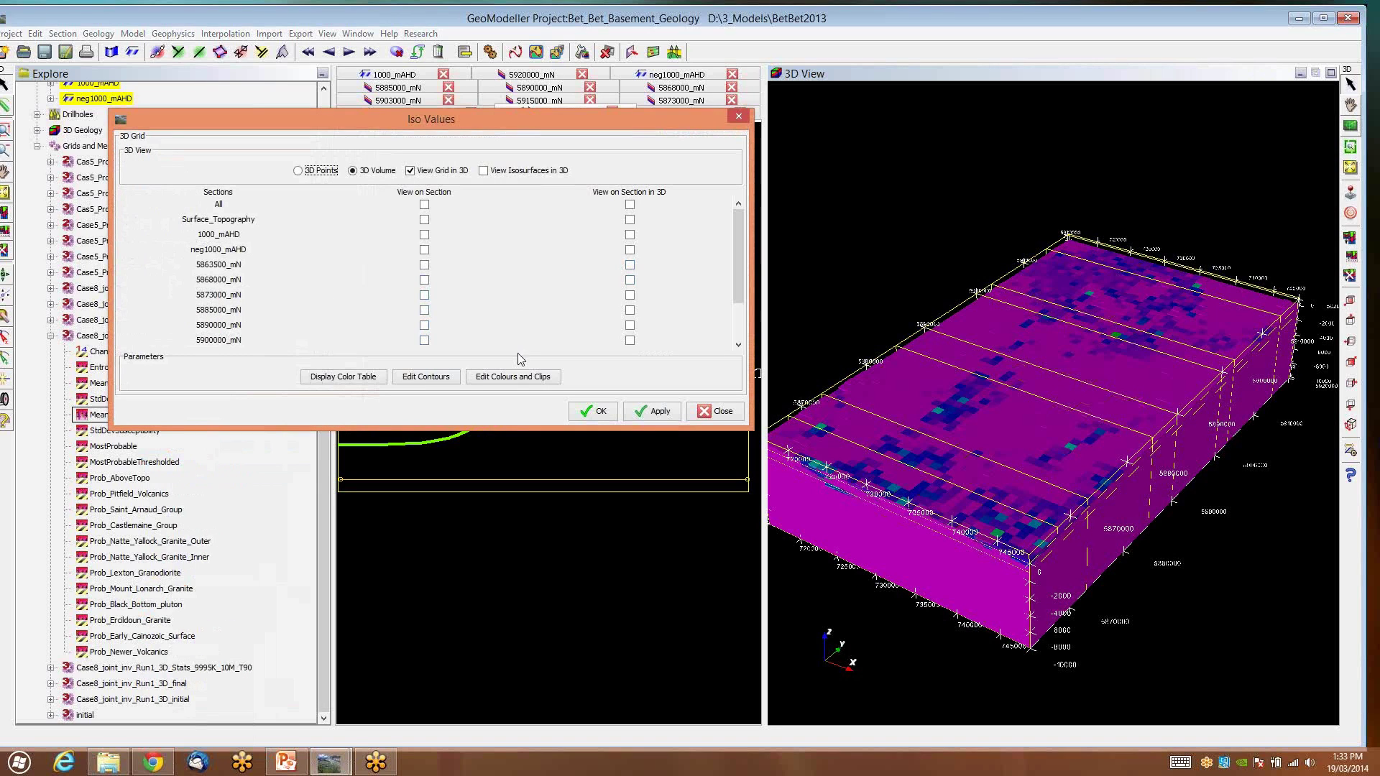
{"action": "left_click", "coordinate": [509, 379]}
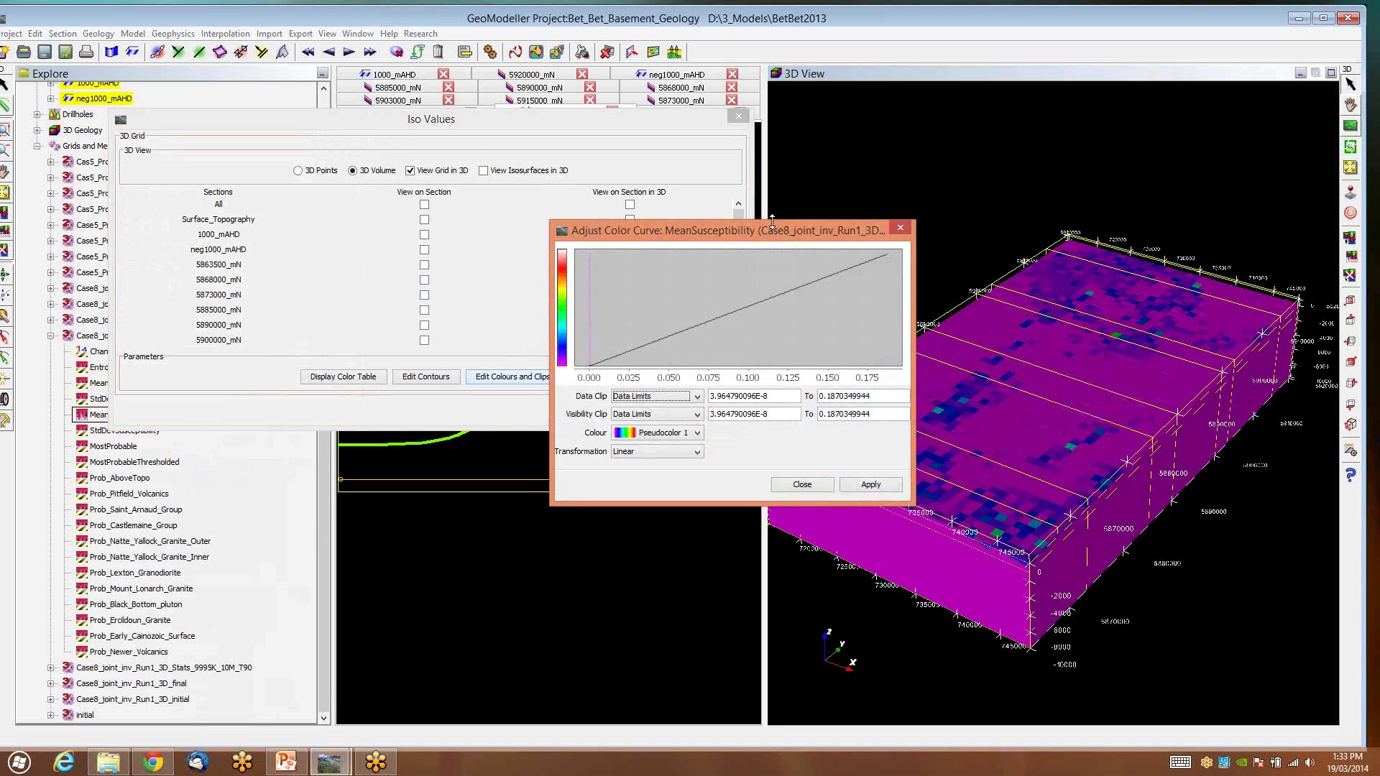
{"action": "left_click_drag", "start_coordinate": [558, 216], "coordinate": [386, 227]}
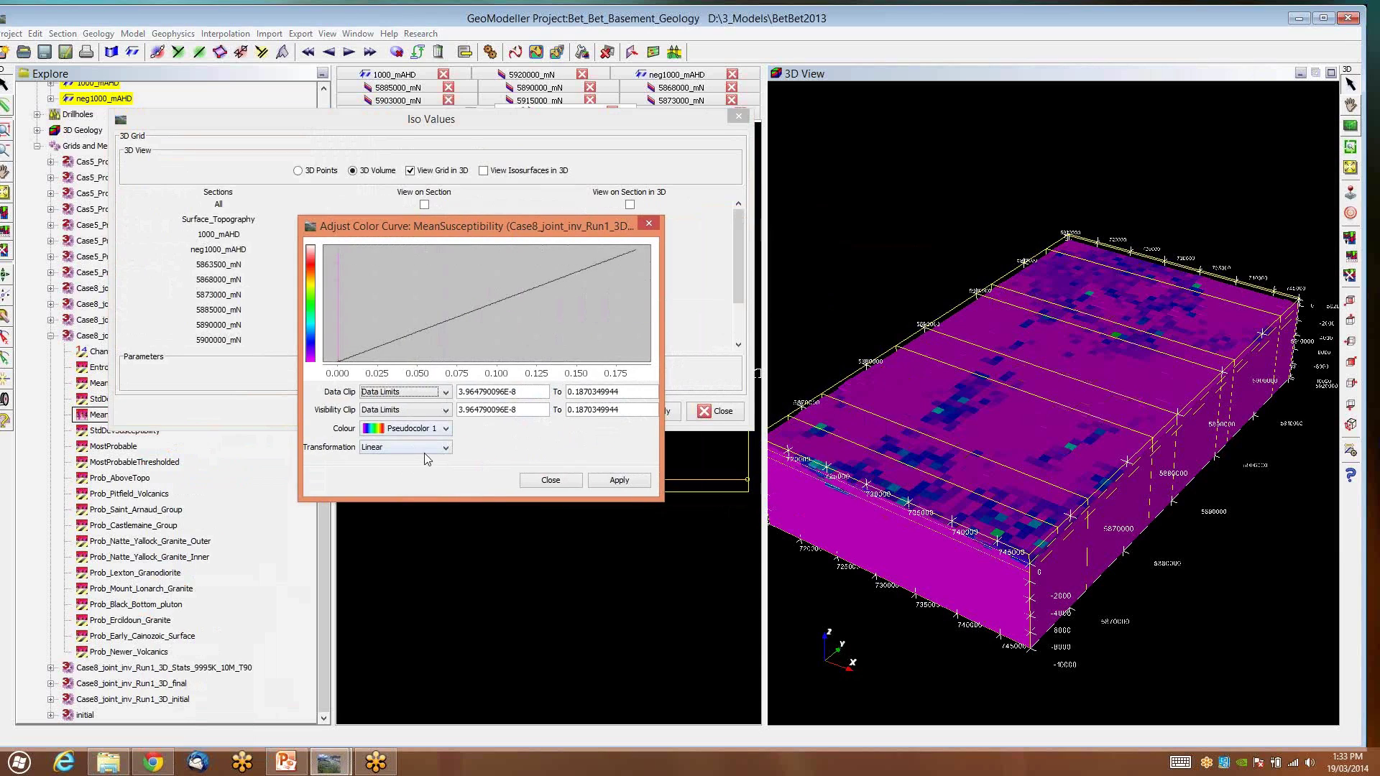
{"action": "left_click", "coordinate": [445, 450]}
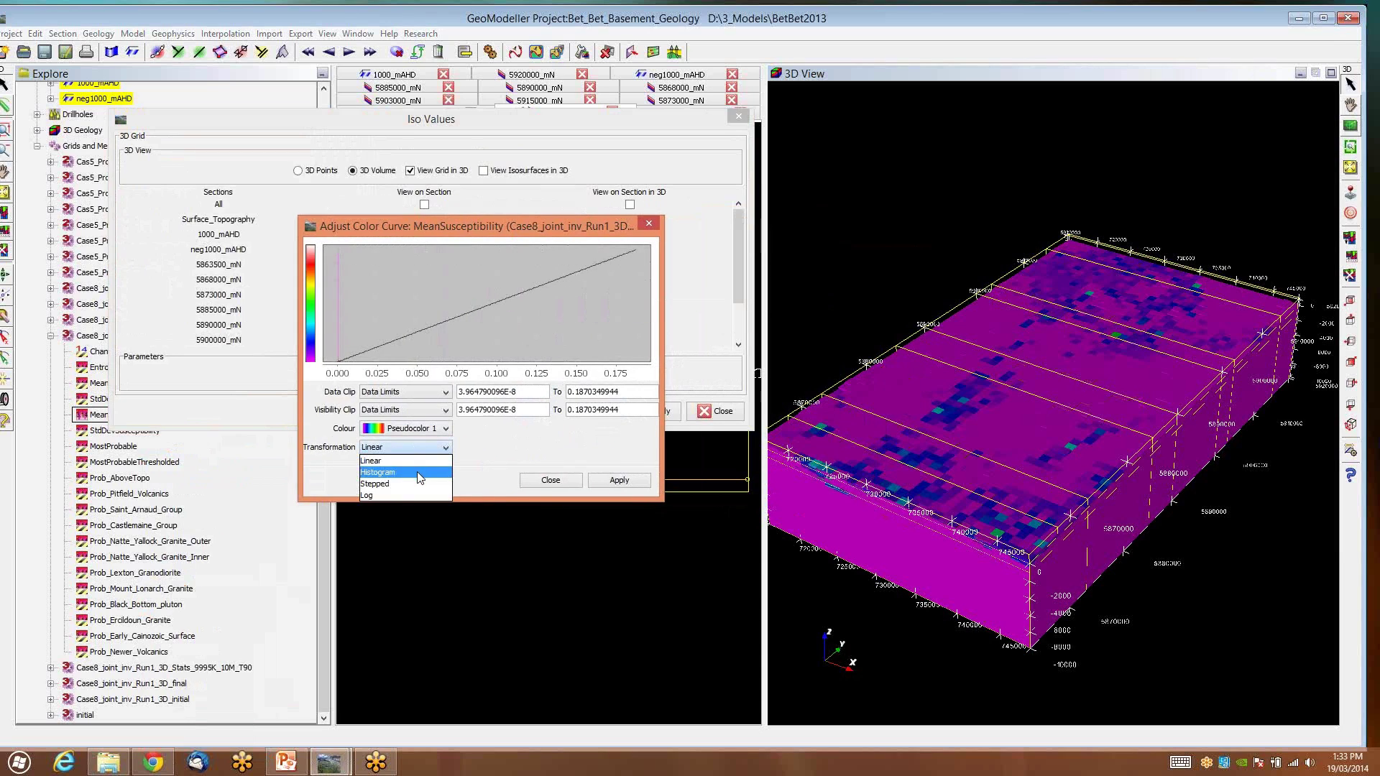
{"action": "left_click", "coordinate": [447, 473]}
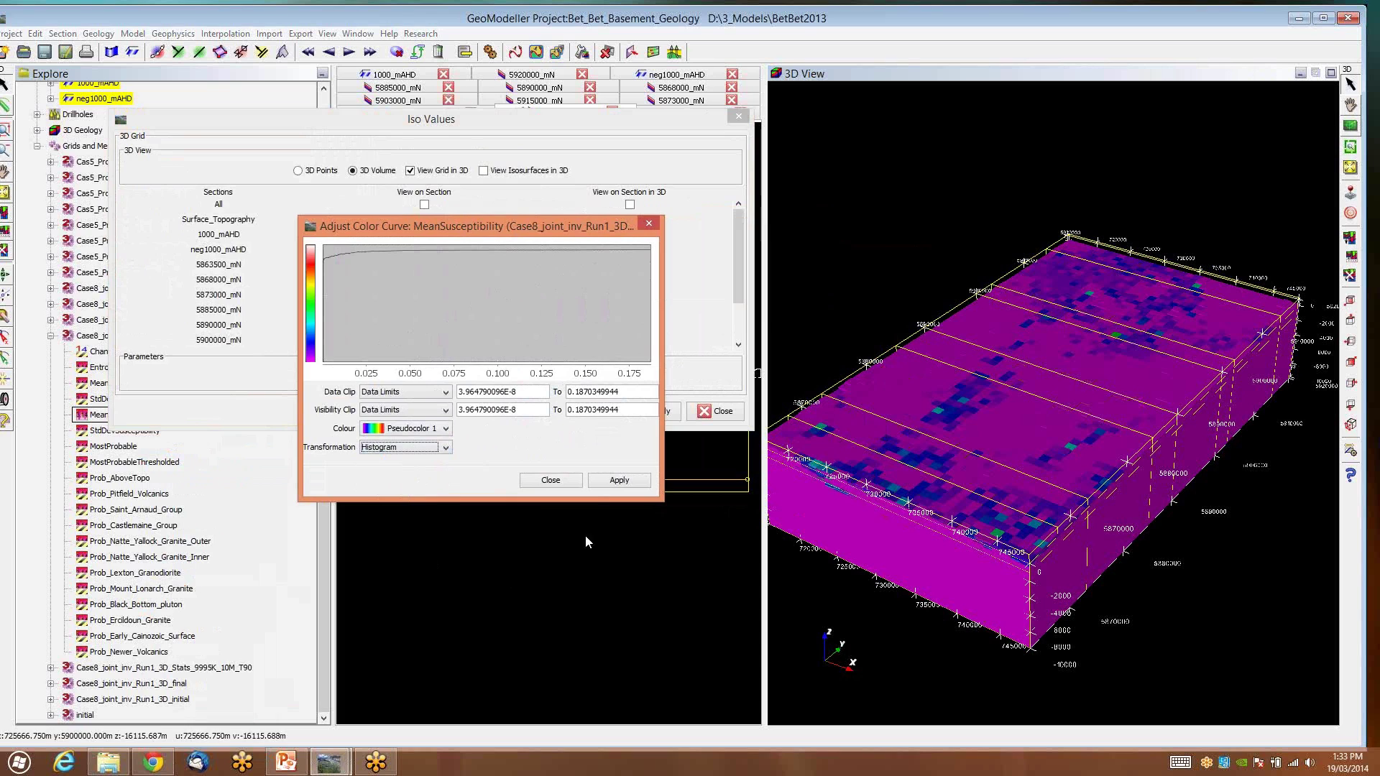
{"action": "left_click", "coordinate": [617, 481]}
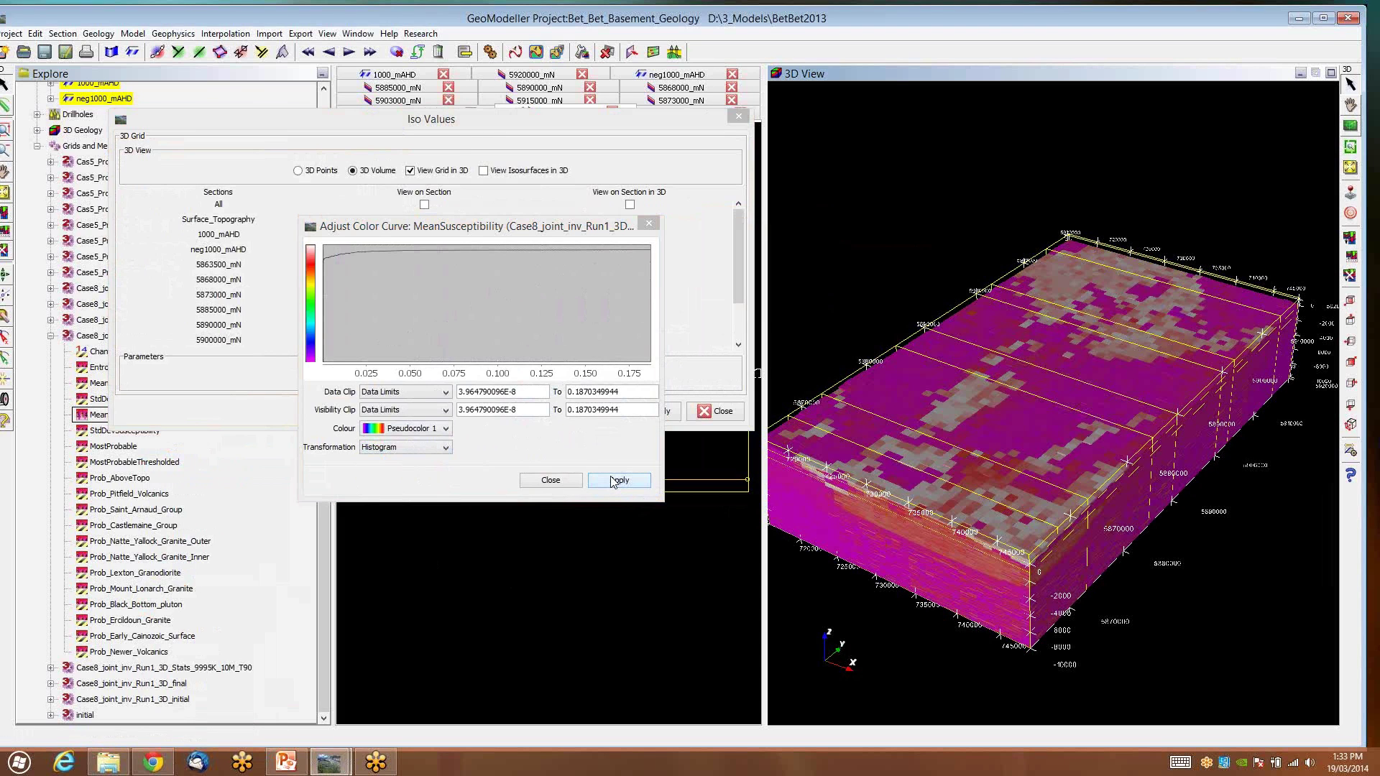
{"action": "left_click", "coordinate": [650, 224]}
{"action": "left_click", "coordinate": [714, 413]}
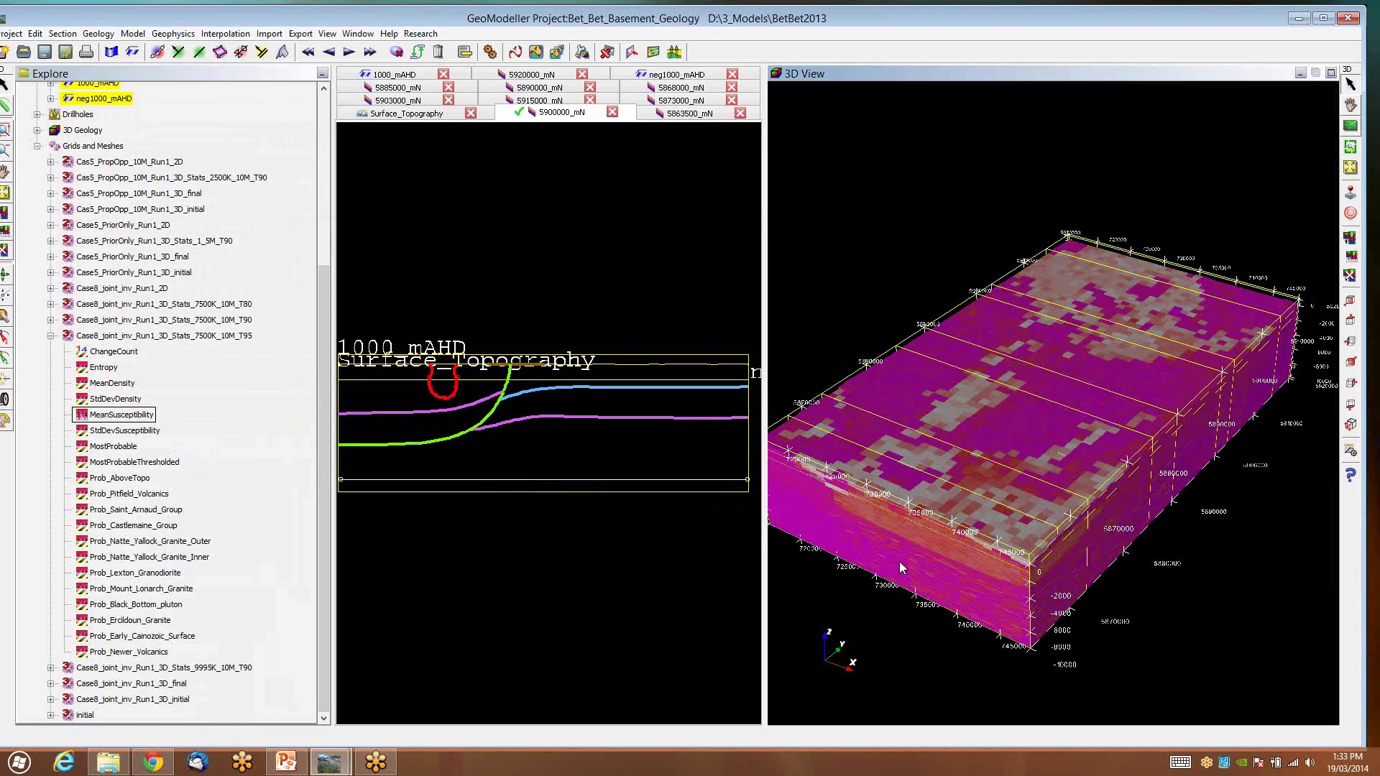
Step: Try to clip the MeanSusceptibility volume with the XZ axis-aligned plane in the 3D view
{"action": "mouse_move", "coordinate": [913, 537]}
{"action": "left_mouse_down"}
{"action": "mouse_move", "coordinate": [942, 473]}
{"action": "mouse_move", "coordinate": [936, 533]}
{"action": "left_mouse_up"}
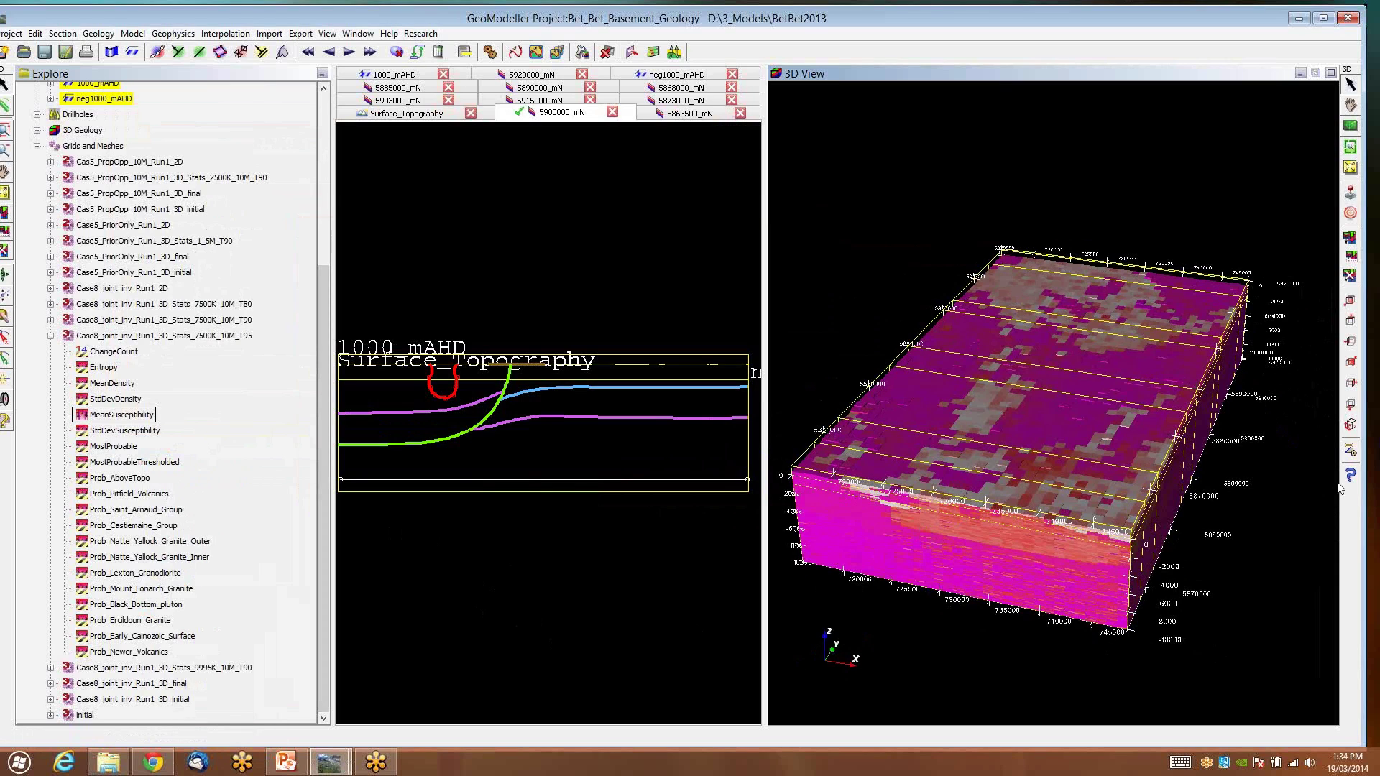
{"action": "left_click", "coordinate": [1351, 450]}
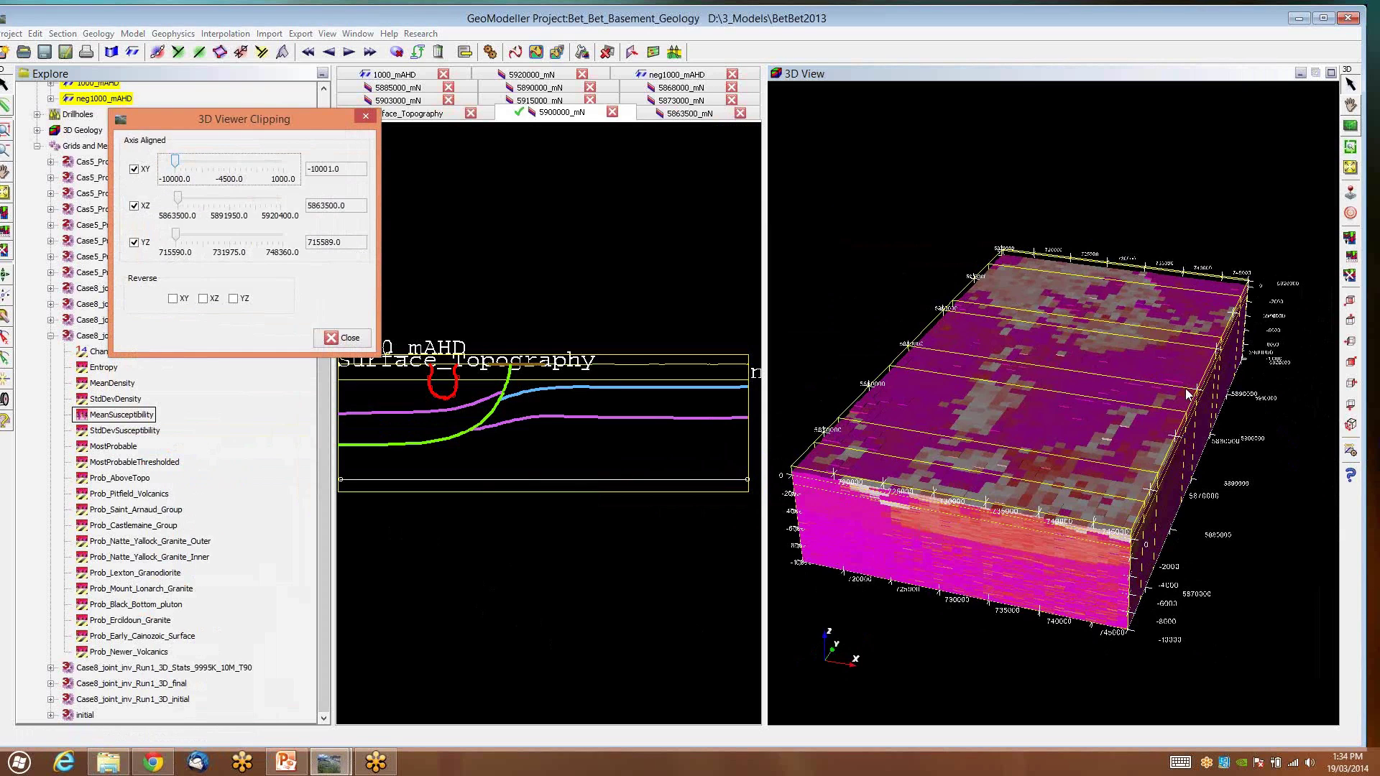
{"action": "left_click", "coordinate": [181, 203]}
{"action": "left_click_drag", "start_coordinate": [181, 204], "coordinate": [144, 205]}
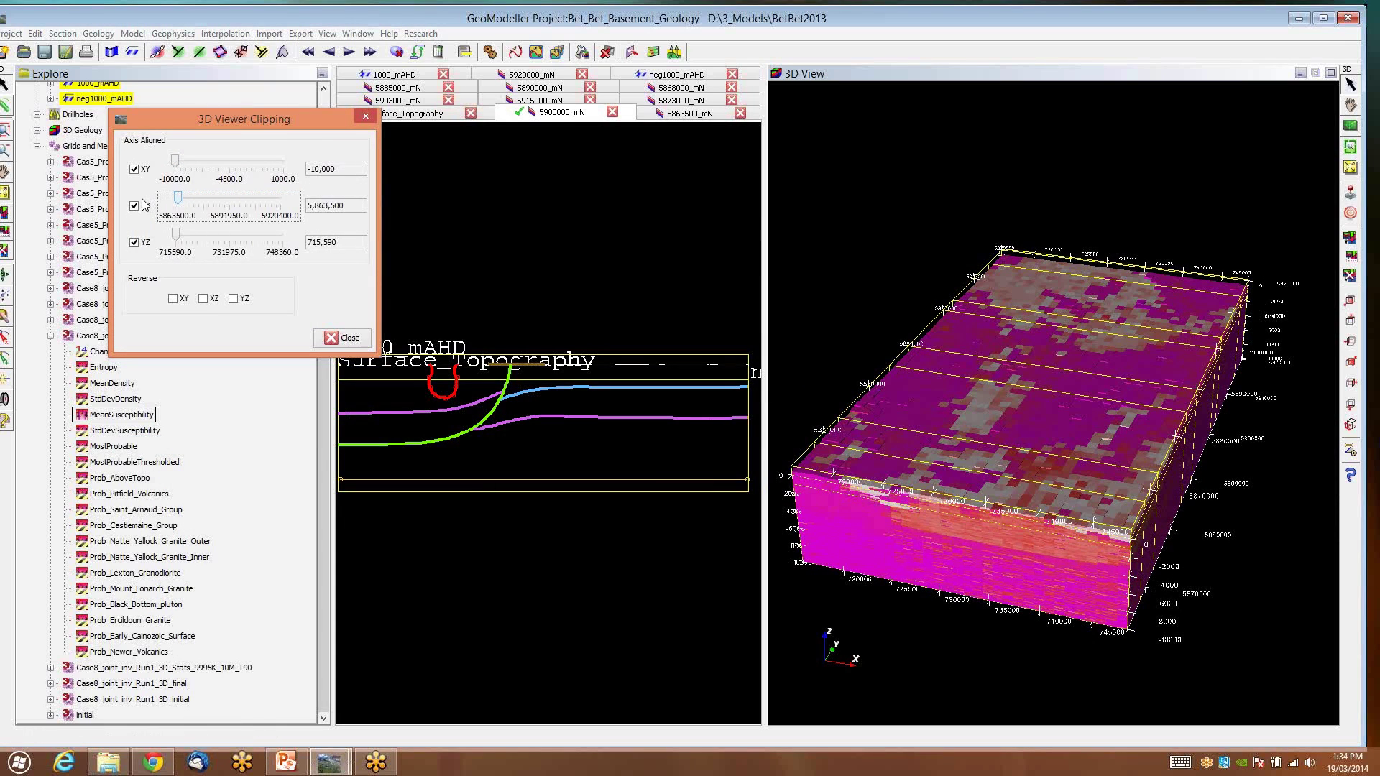
{"action": "left_click", "coordinate": [334, 341]}
Step: Show the MeanSusceptibility histogram for Natte_Yallock_Granite_Outer, placing and resizing it low enough to leave room above
{"action": "right_click", "coordinate": [140, 419]}
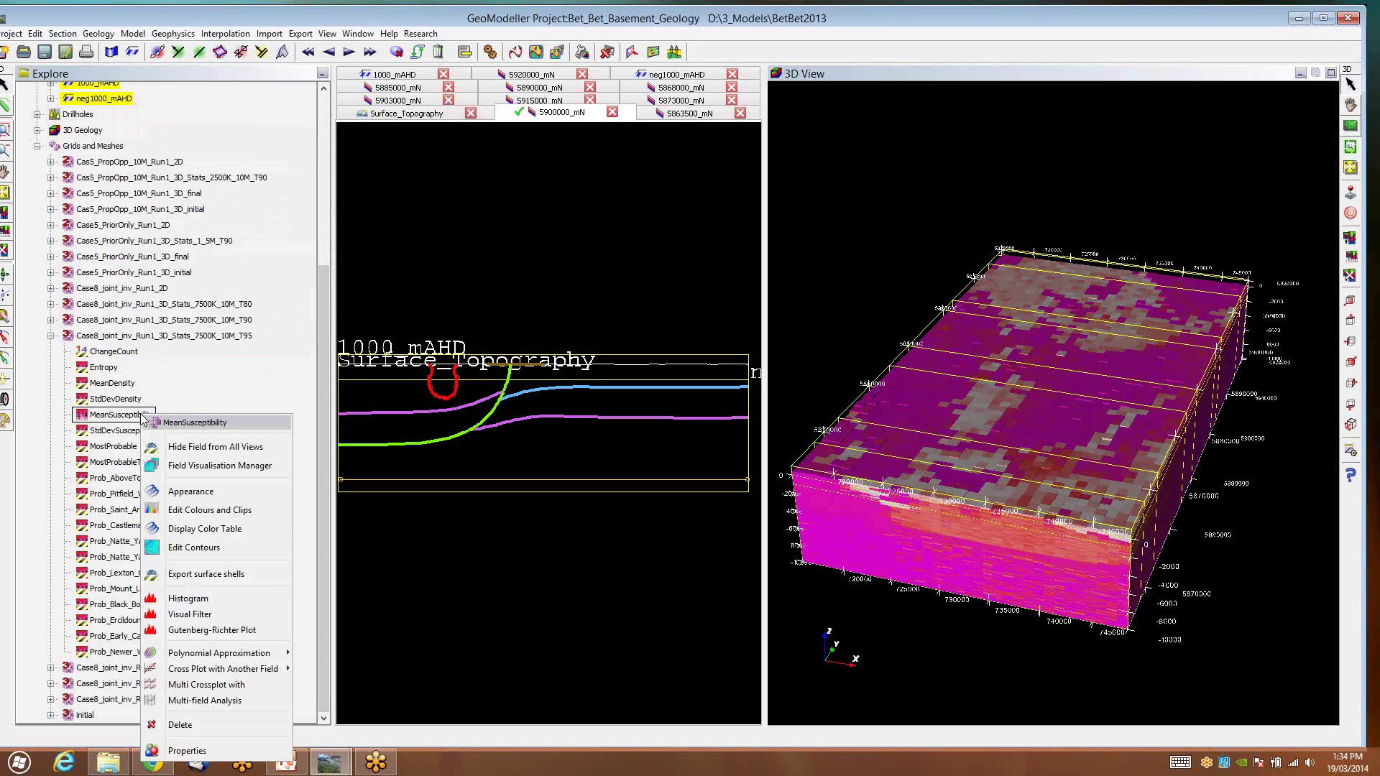
{"action": "left_click", "coordinate": [189, 598]}
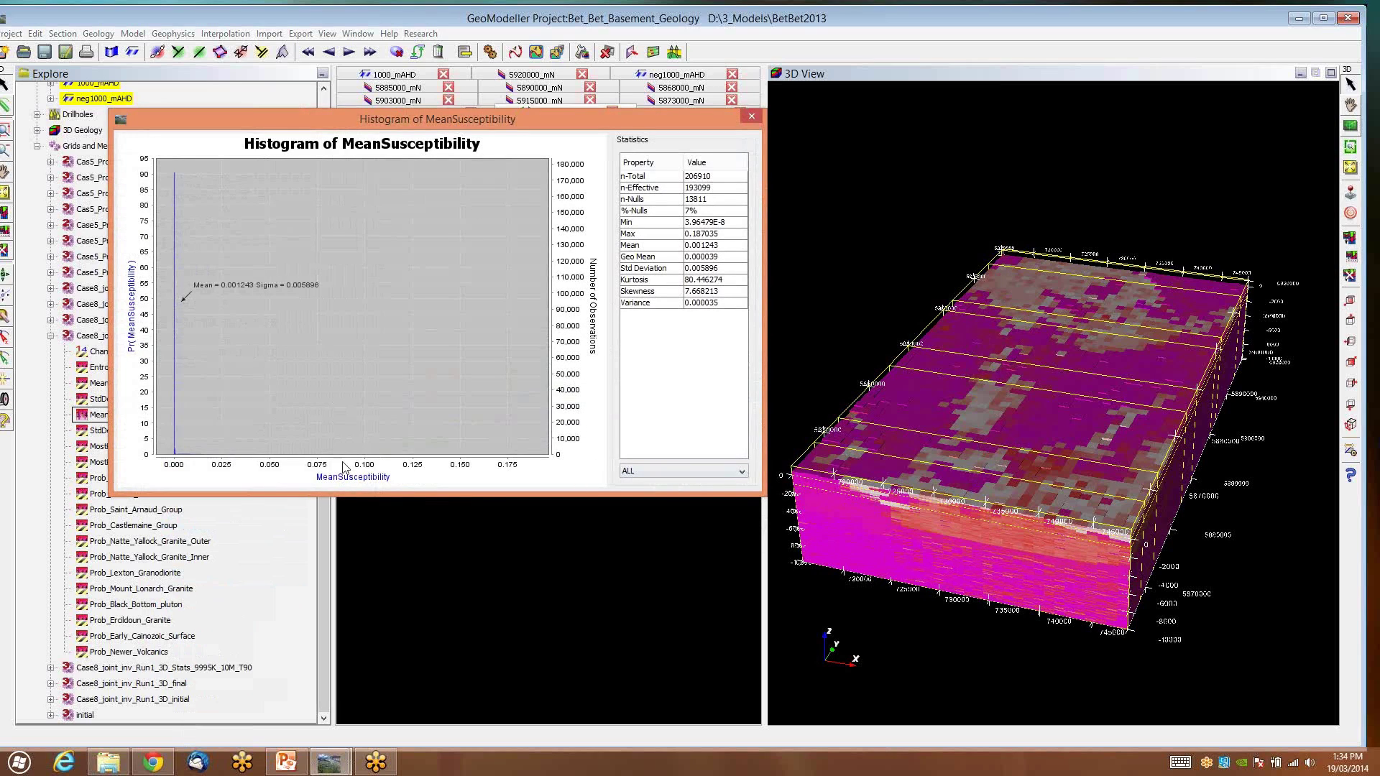
{"action": "left_click", "coordinate": [742, 472]}
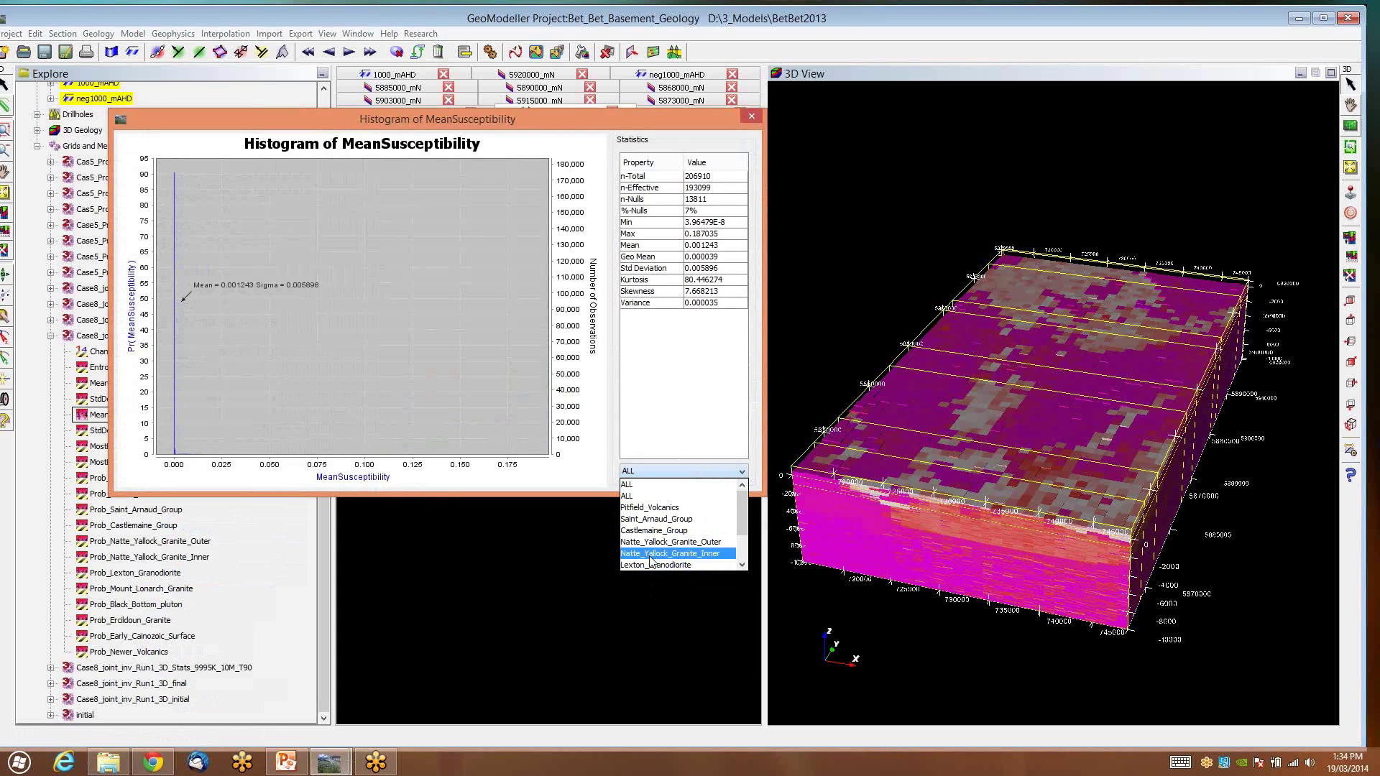
{"action": "left_click", "coordinate": [665, 542]}
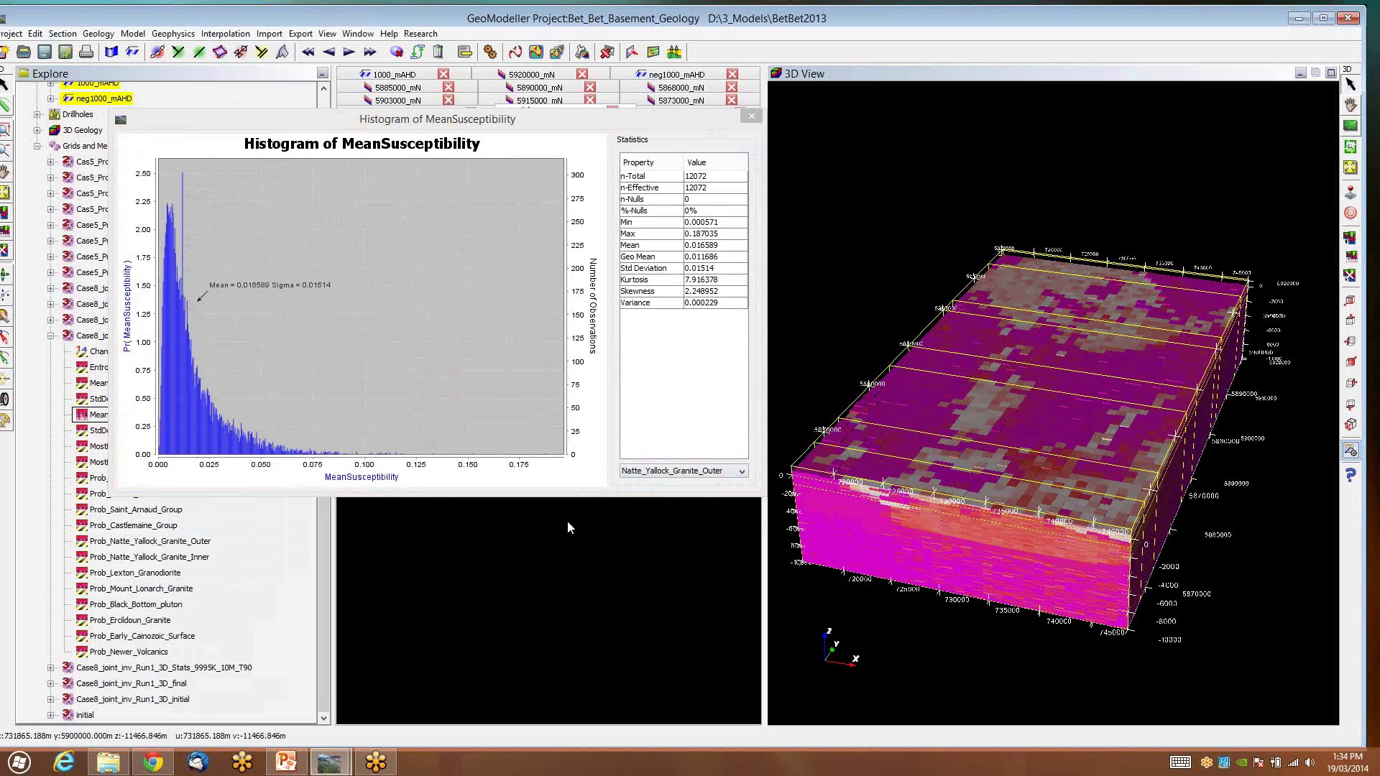
{"action": "left_click_drag", "start_coordinate": [402, 124], "coordinate": [472, 314]}
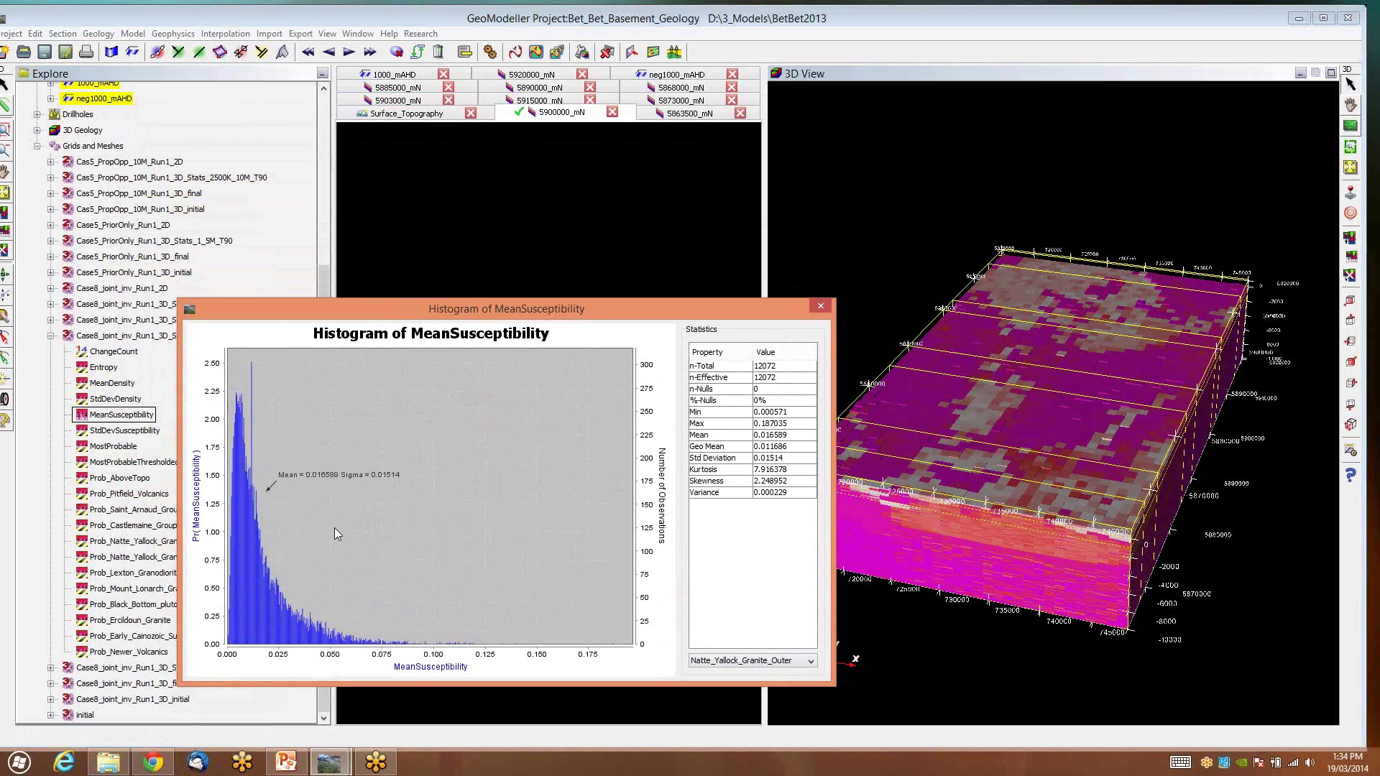
{"action": "left_click_drag", "start_coordinate": [567, 299], "coordinate": [547, 410]}
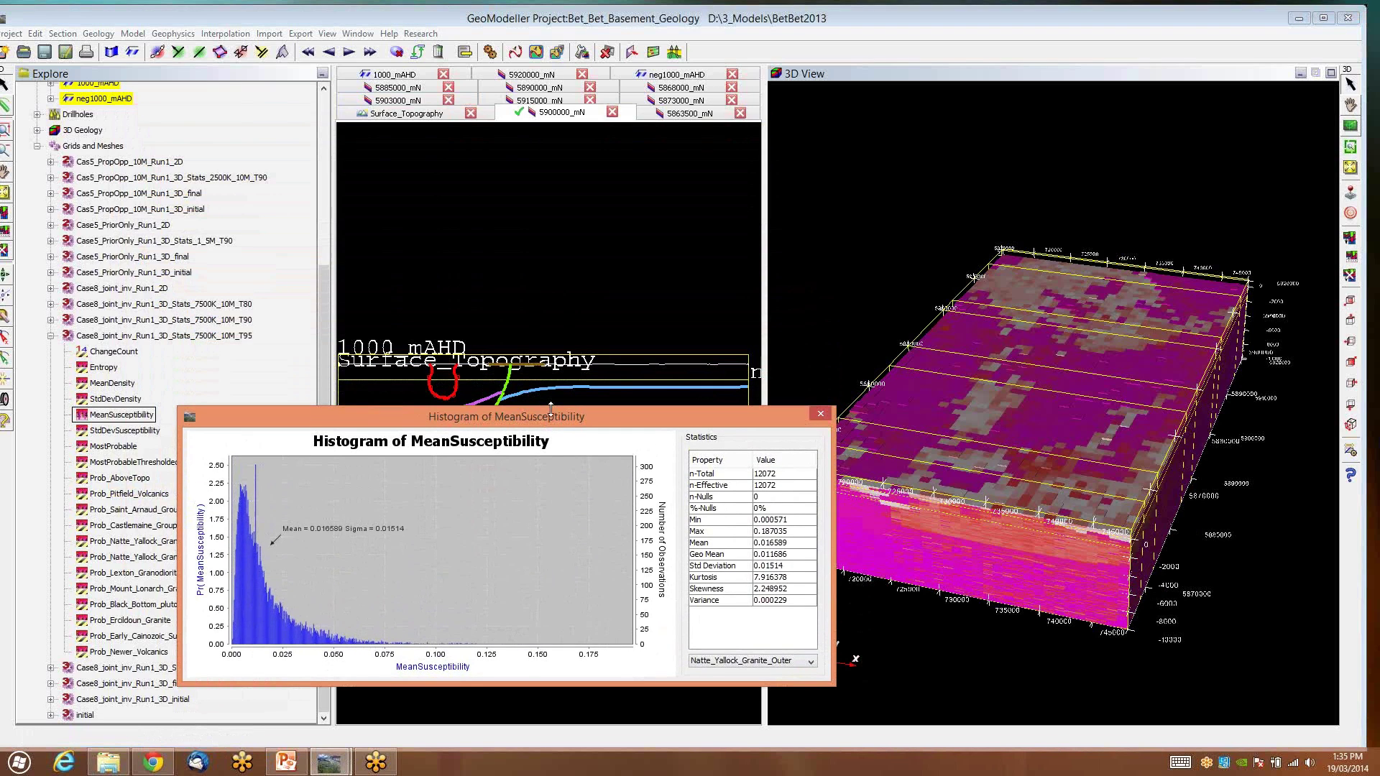
Step: Examine the magnetic susceptibility law of Natte_Yallock_Granite_Outer in the physical properties and compare it with the MeanSusceptibility histogram
{"action": "left_click", "coordinate": [167, 34]}
{"action": "left_click", "coordinate": [197, 71]}
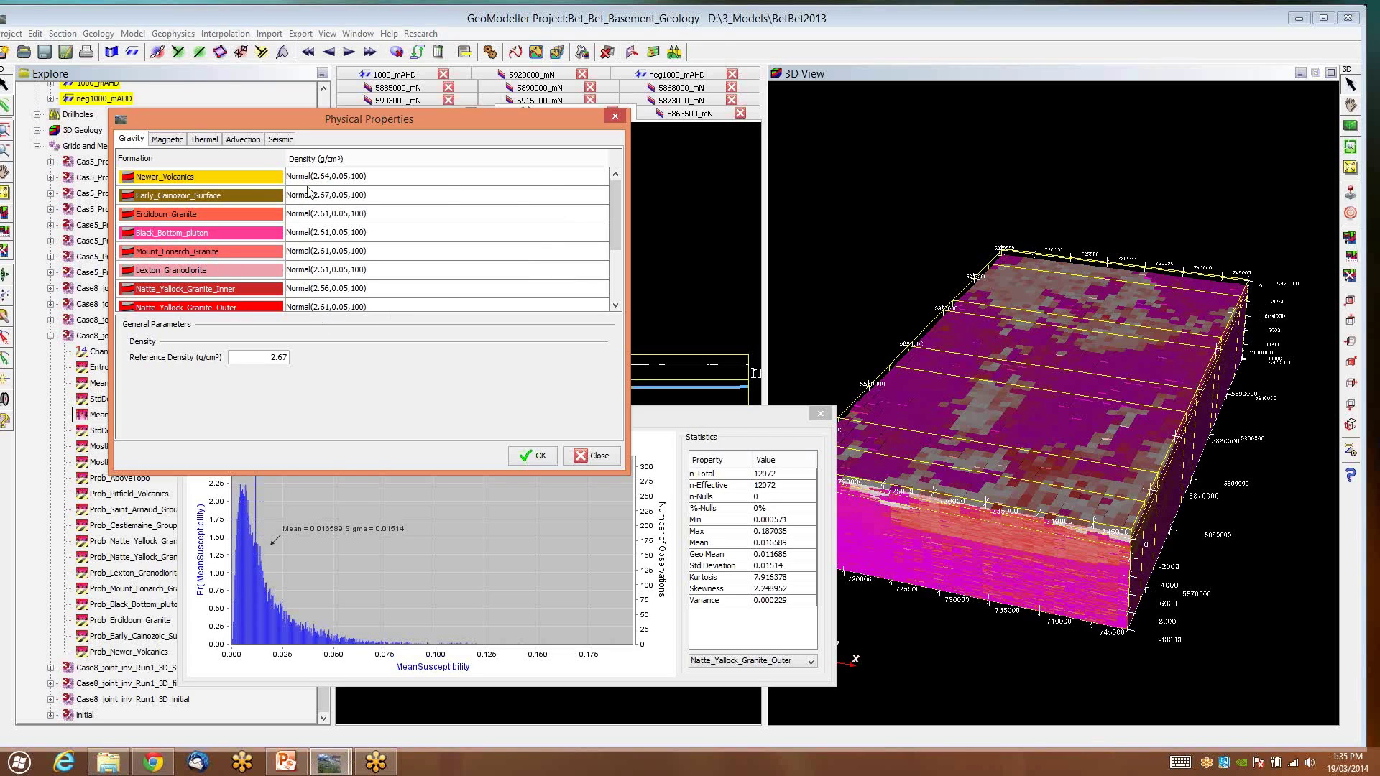
{"action": "left_click", "coordinate": [167, 141]}
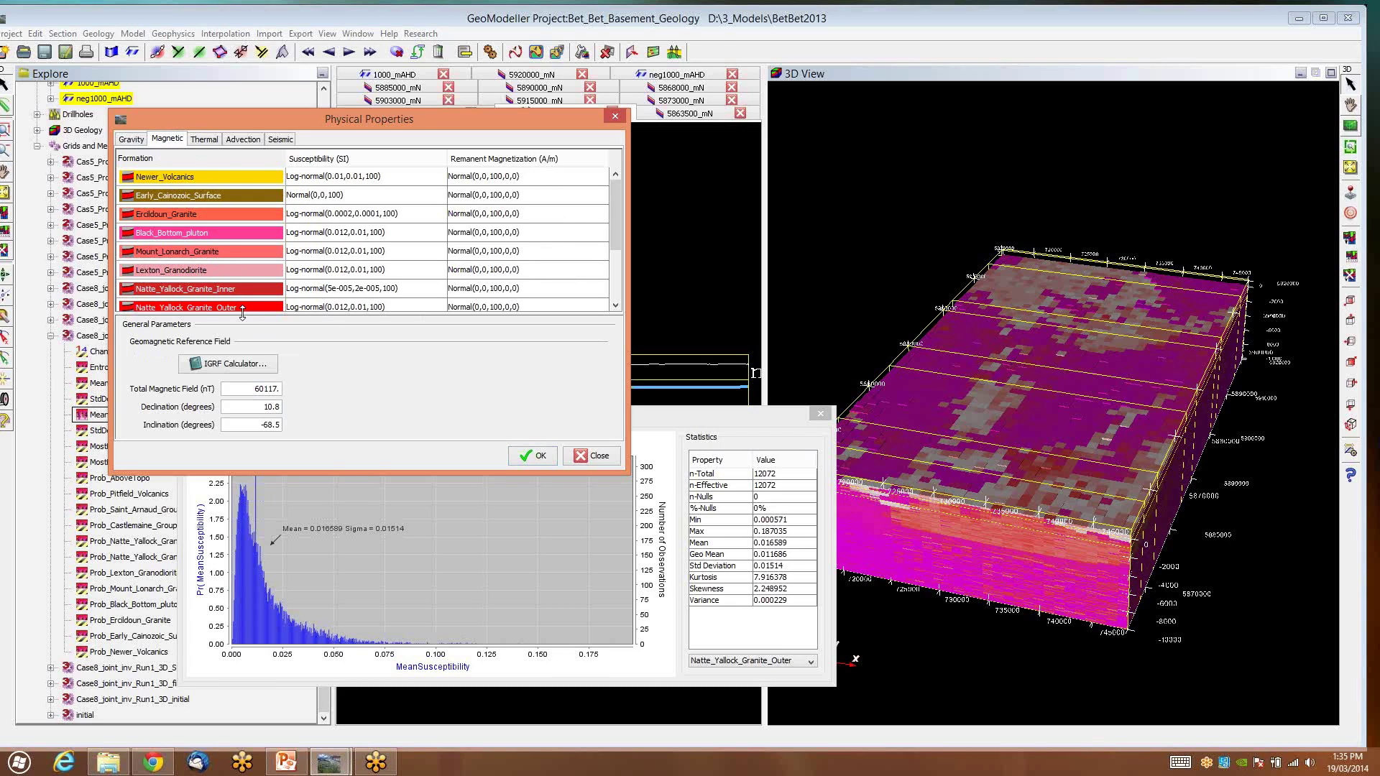
{"action": "double_click", "coordinate": [325, 309]}
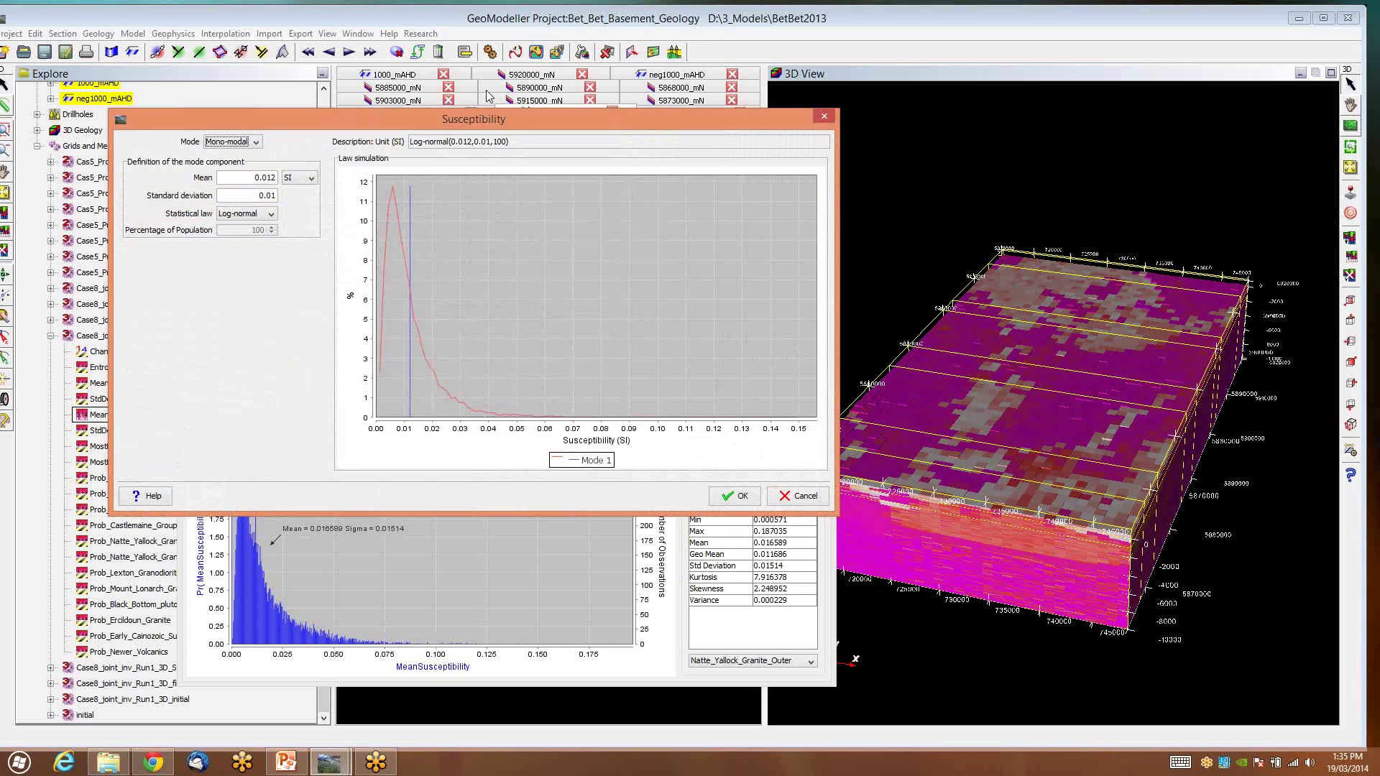
{"action": "left_click_drag", "start_coordinate": [484, 119], "coordinate": [516, 54]}
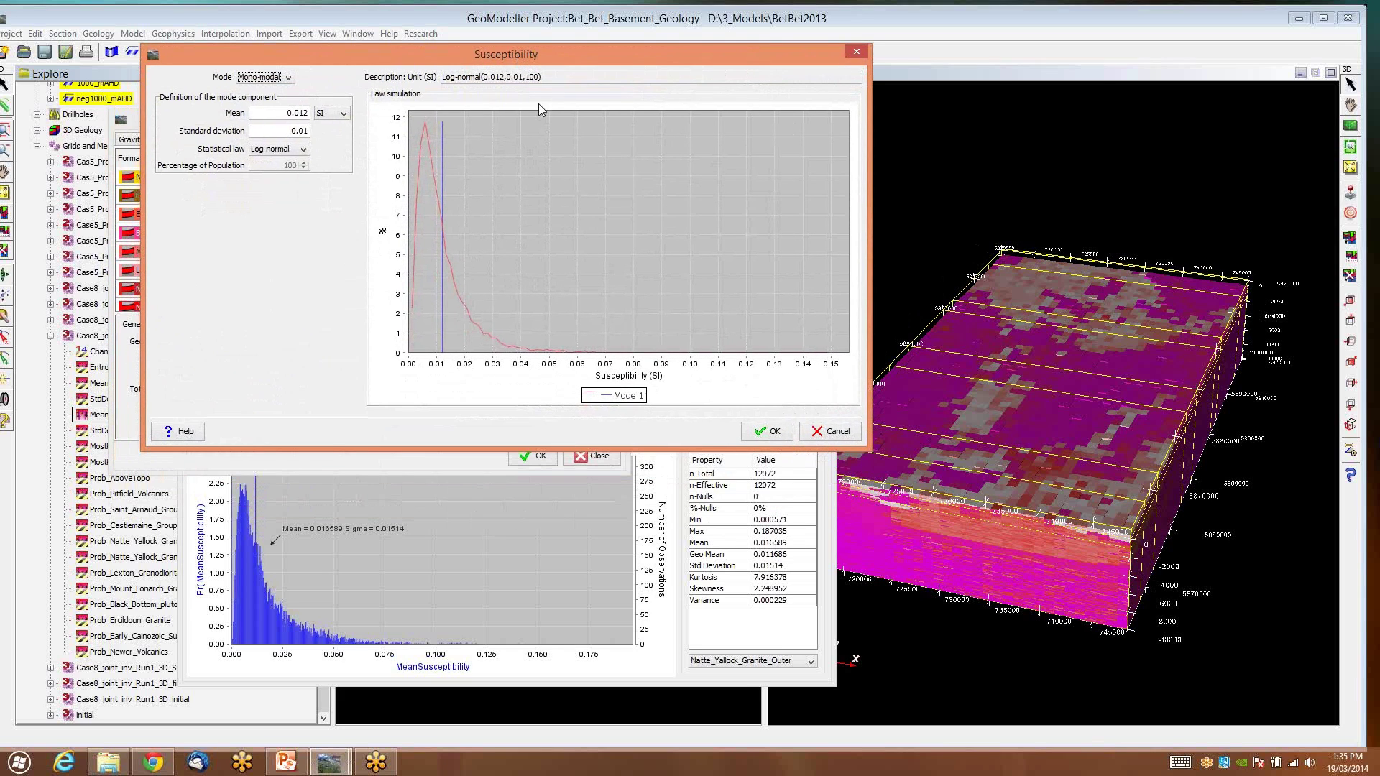
{"action": "left_click_drag", "start_coordinate": [652, 45], "coordinate": [615, 42]}
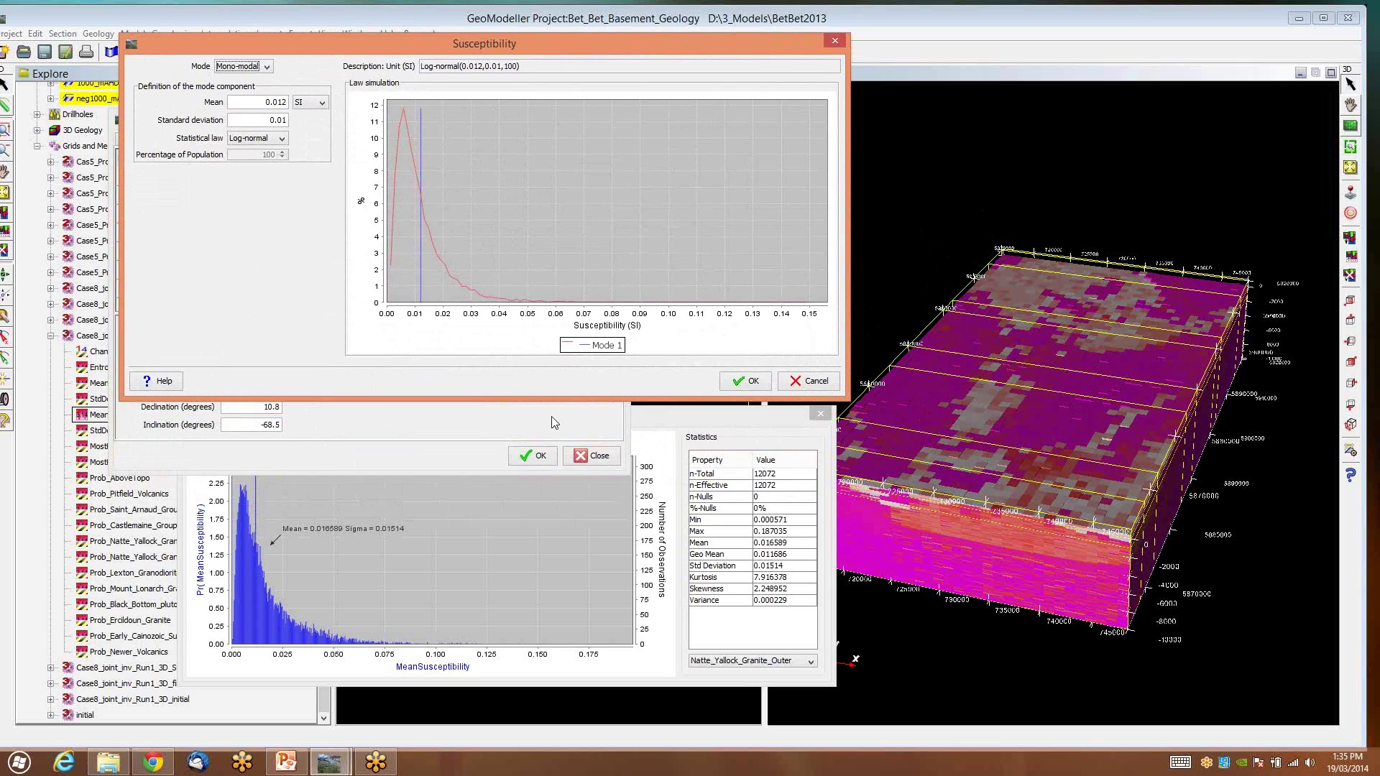
{"action": "left_click", "coordinate": [651, 421]}
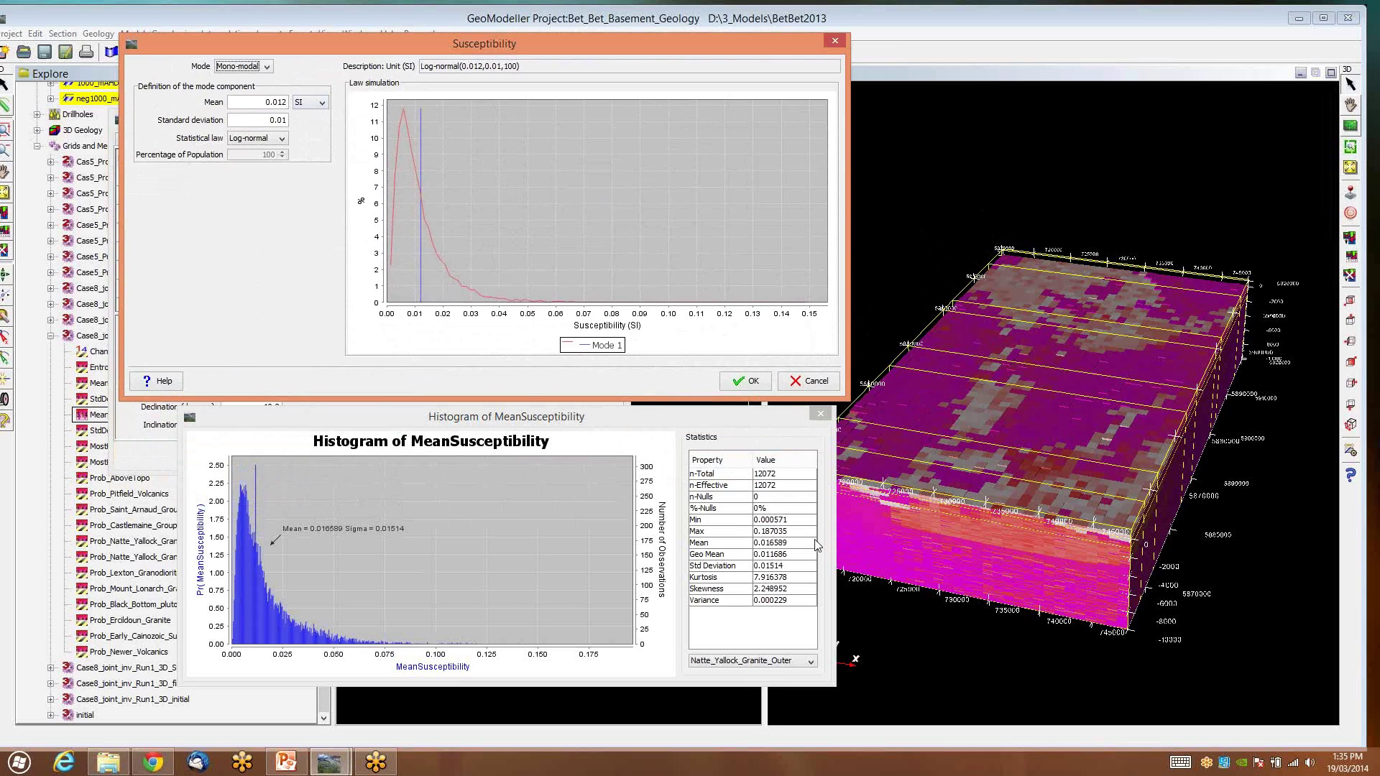
Step: Close the susceptibility law and the Natte_Yallock_Granite_Outer histogram, and move the Physical Properties window clear of the field list
{"action": "left_click", "coordinate": [822, 414]}
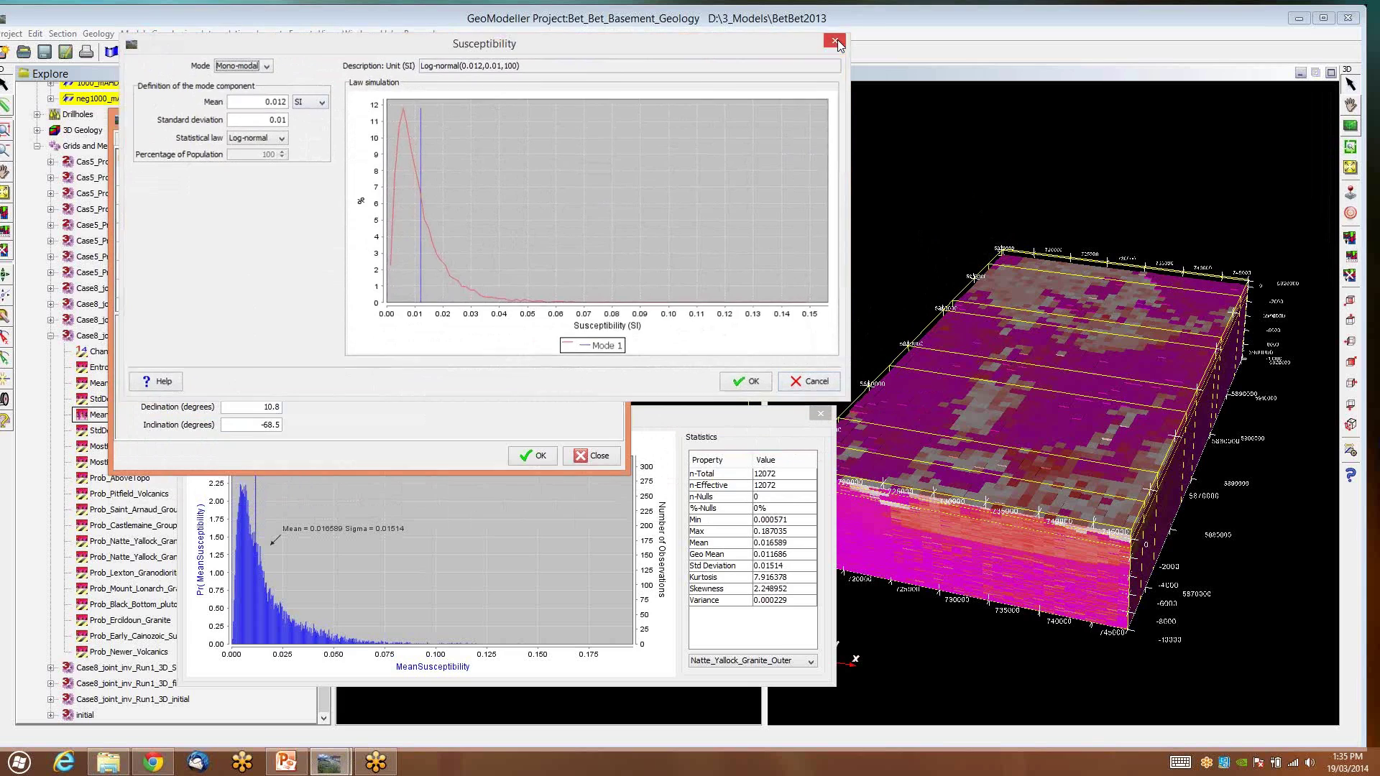
{"action": "left_click", "coordinate": [836, 41]}
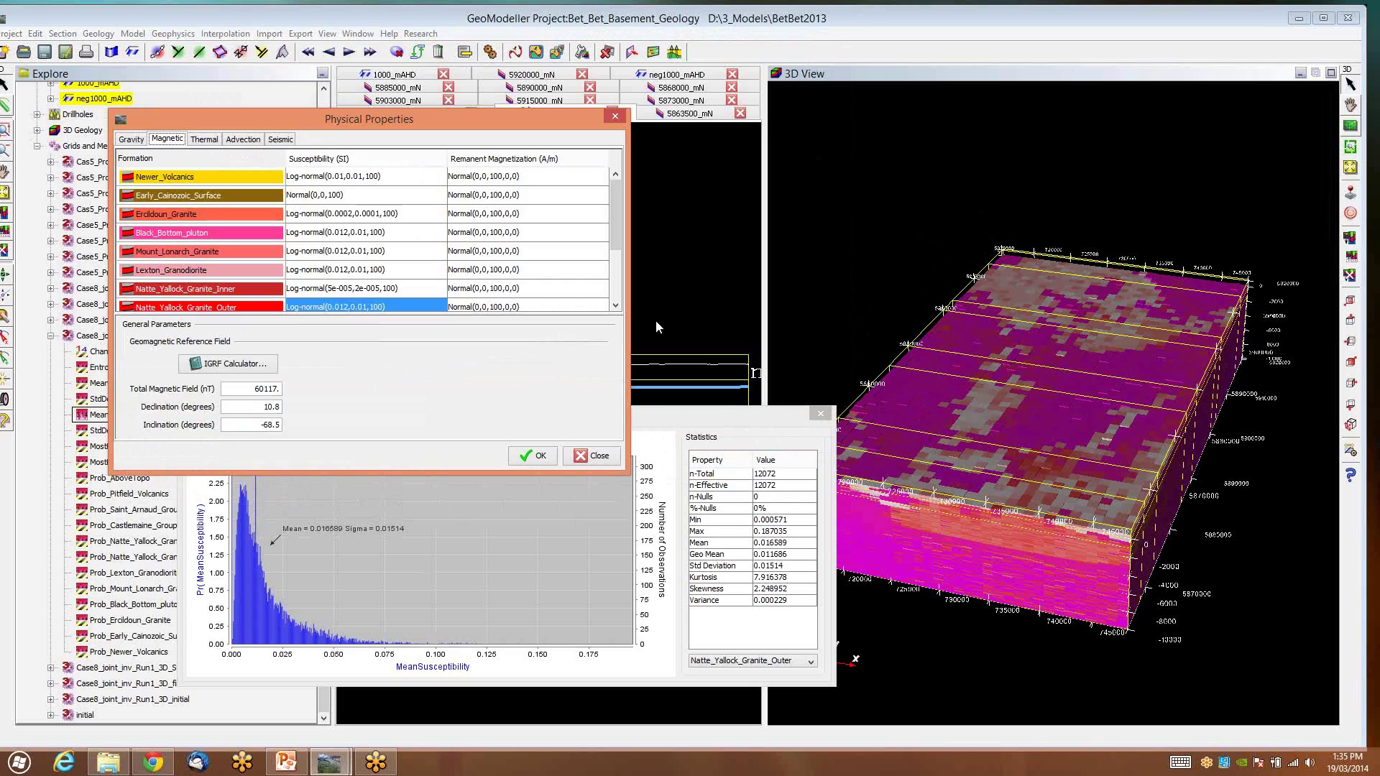
{"action": "left_click", "coordinate": [727, 415]}
{"action": "left_click", "coordinate": [820, 415]}
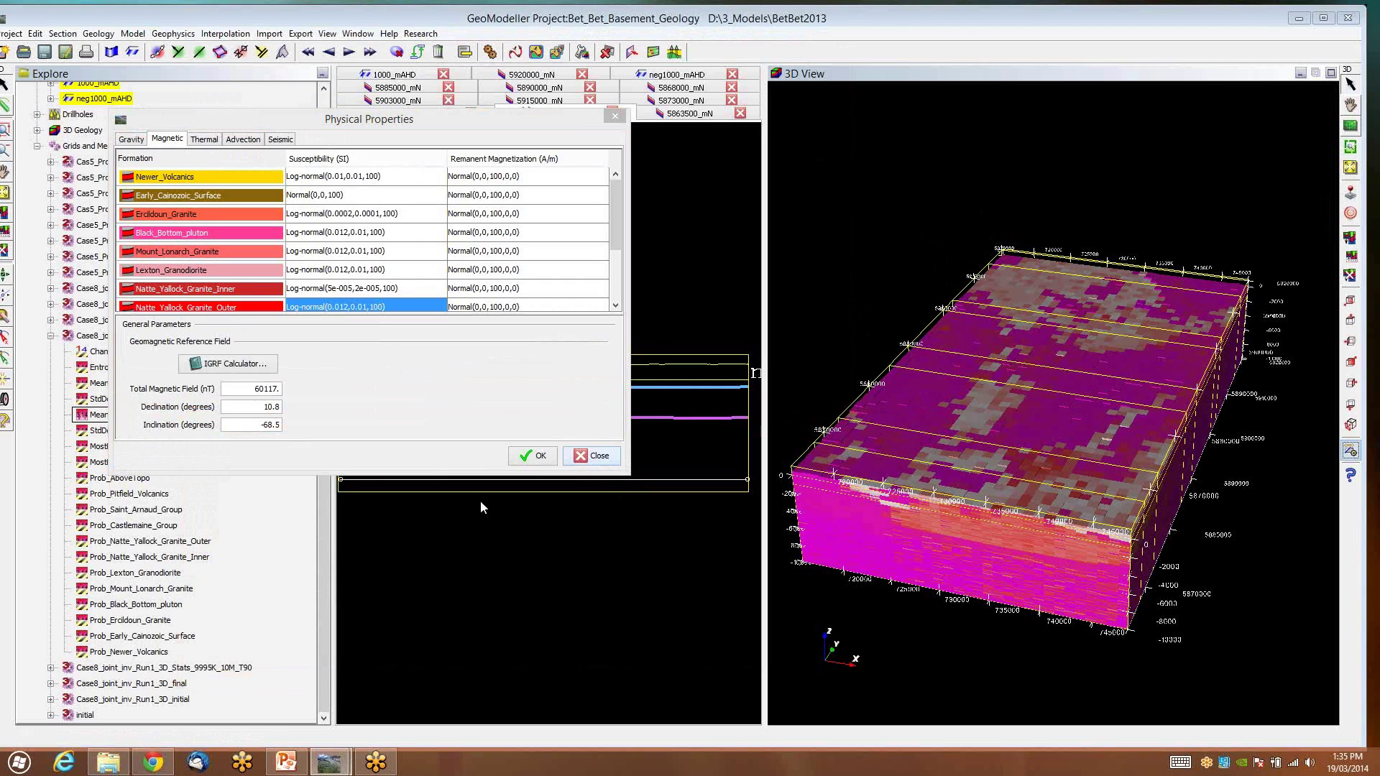
{"action": "left_click_drag", "start_coordinate": [412, 126], "coordinate": [607, 85]}
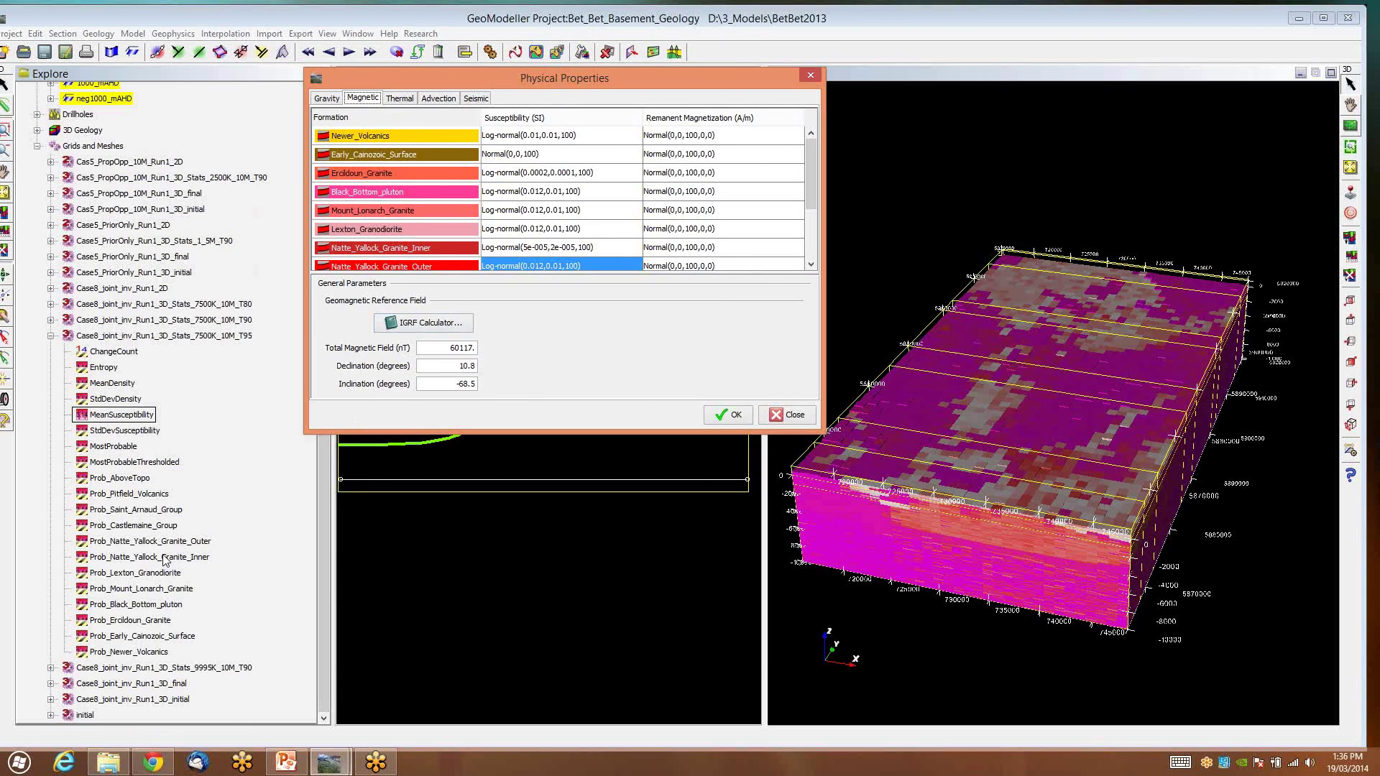
Step: Show the MeanSusceptibility histogram restricted to the Ercildoun_Granite formation
{"action": "right_click", "coordinate": [133, 419]}
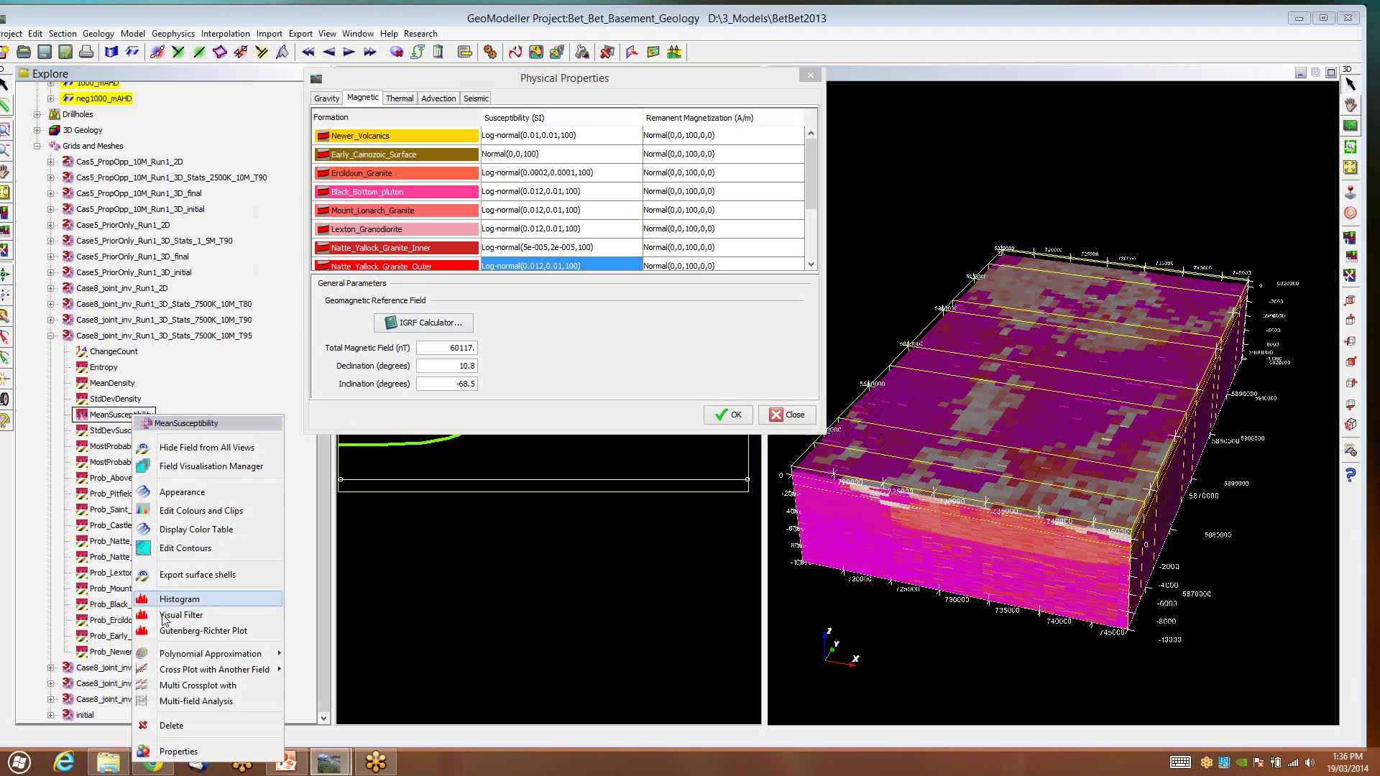
{"action": "left_click", "coordinate": [172, 604]}
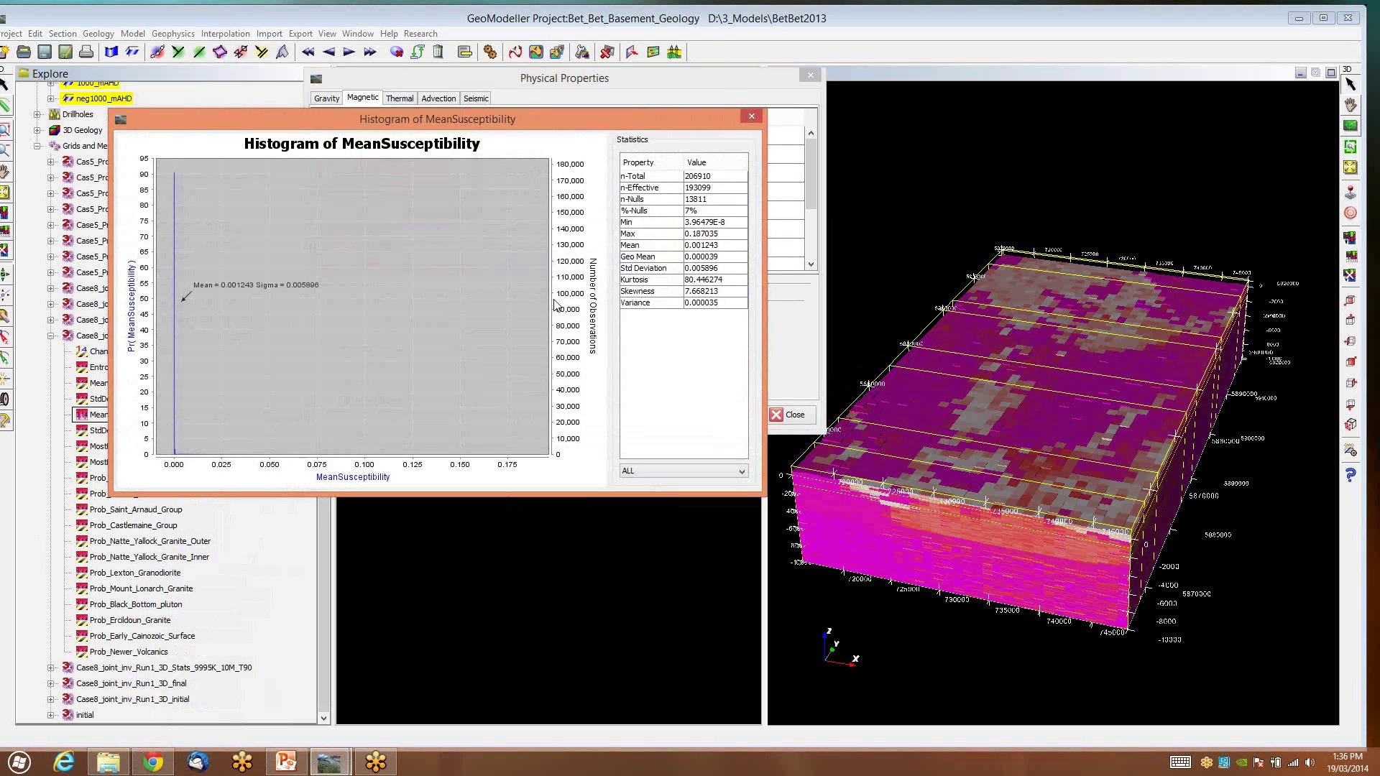
{"action": "left_click", "coordinate": [739, 471]}
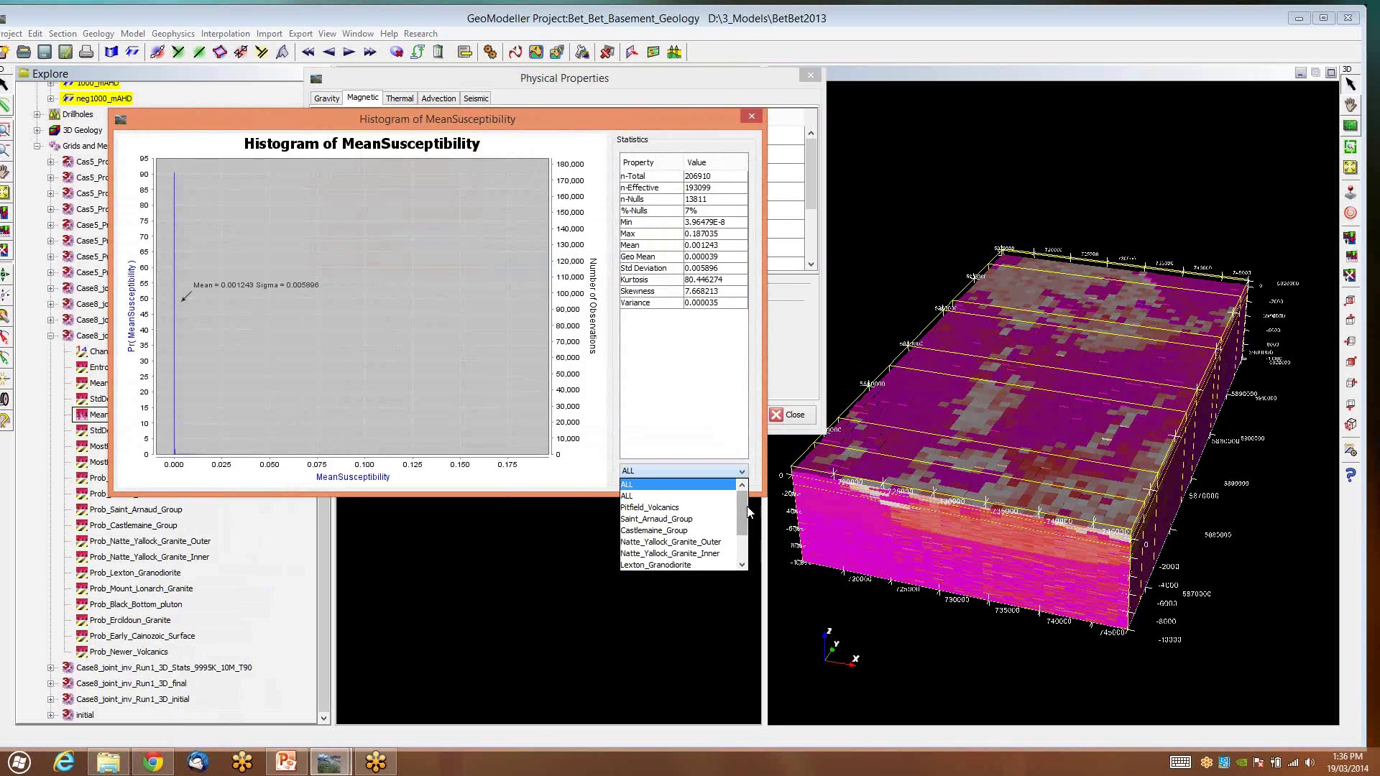
{"action": "left_click_drag", "start_coordinate": [742, 519], "coordinate": [743, 546]}
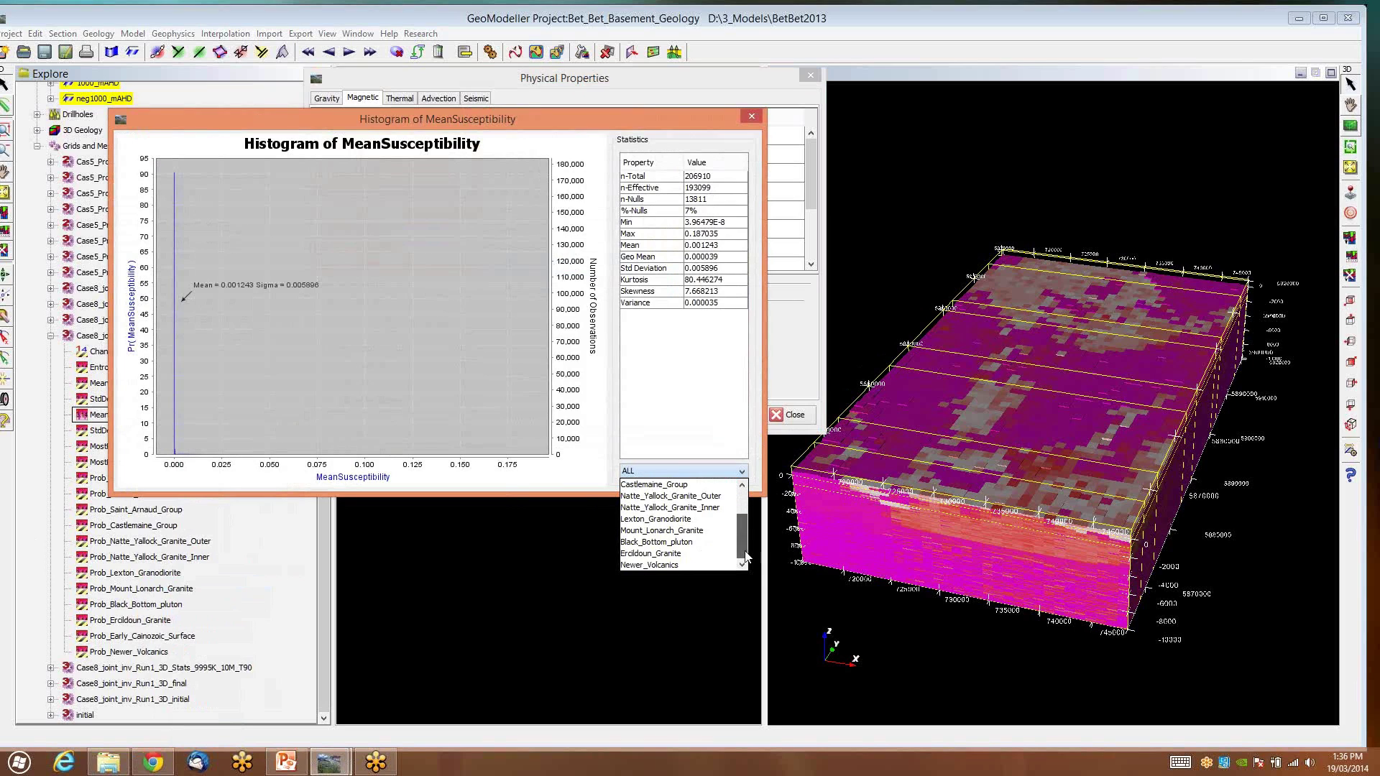
{"action": "left_click", "coordinate": [655, 555]}
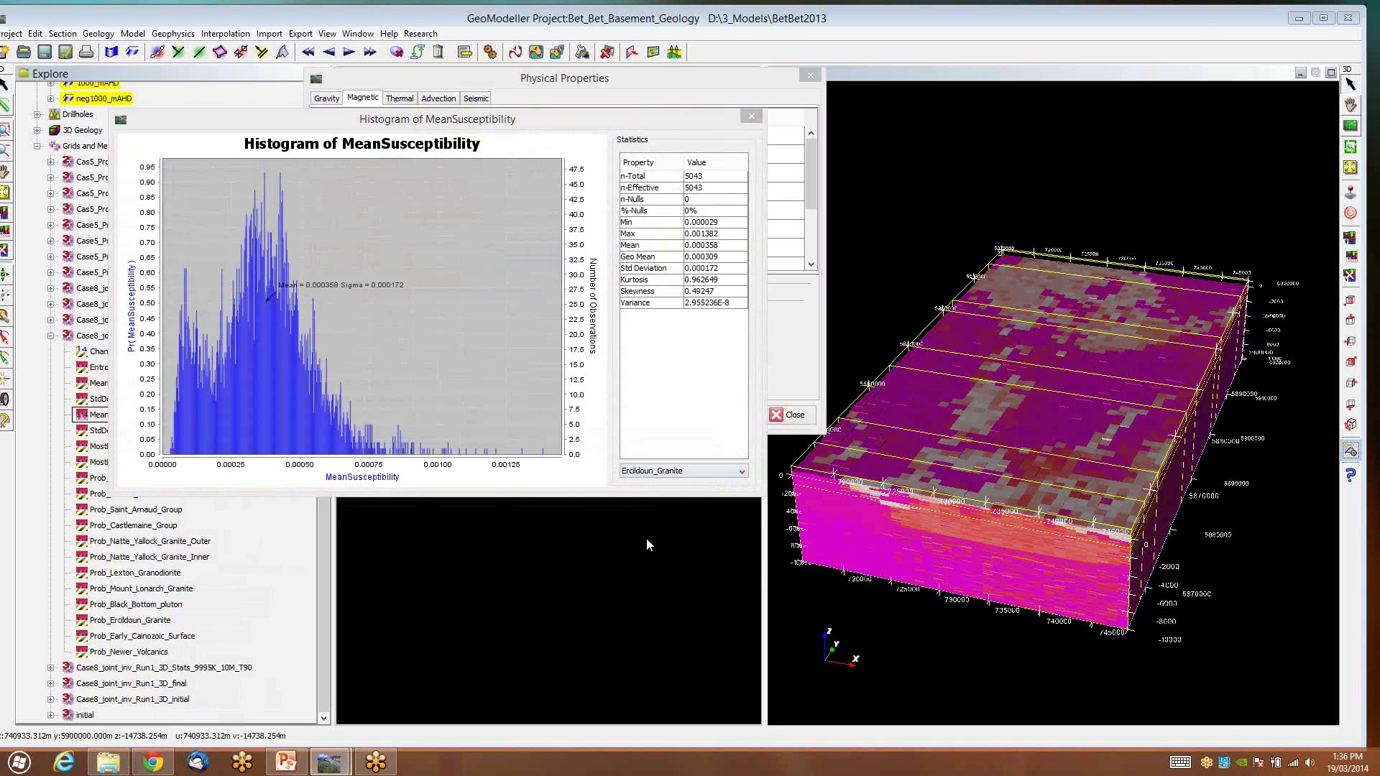
Step: Arrange the Ercildoun_Granite histogram beneath the Physical Properties window to compare it with the formation's susceptibility law
{"action": "left_click", "coordinate": [575, 120]}
{"action": "left_click_drag", "start_coordinate": [574, 120], "coordinate": [669, 392]}
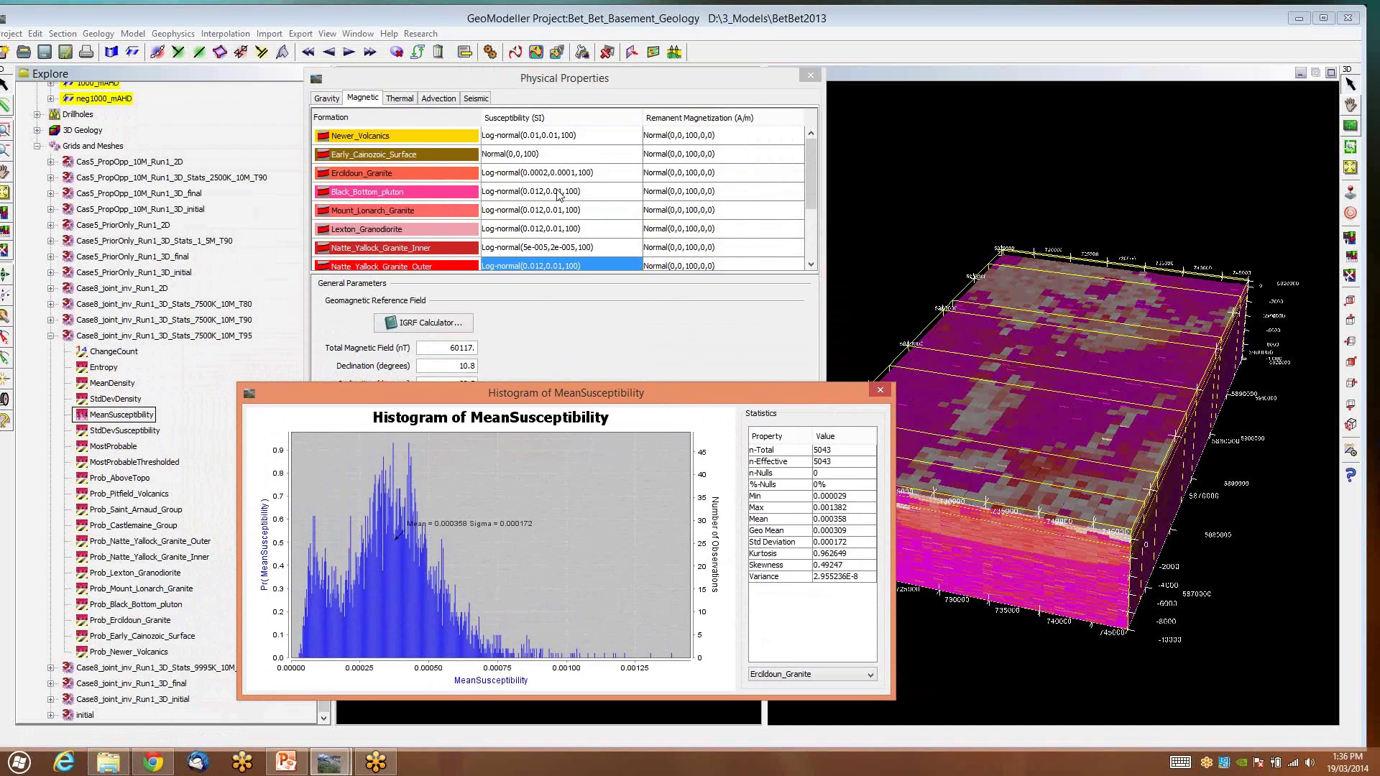
{"action": "left_click_drag", "start_coordinate": [580, 85], "coordinate": [426, 42]}
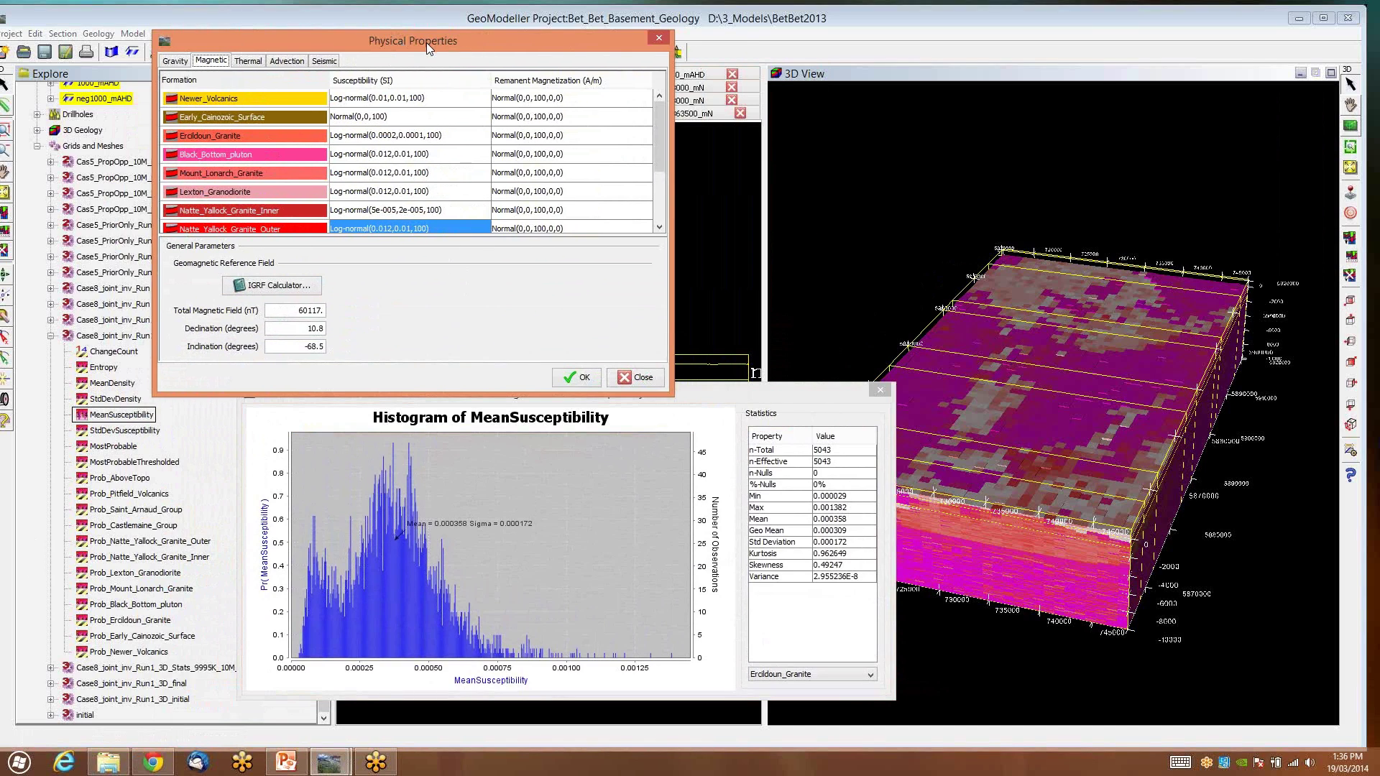
Step: Examine the magnetic susceptibility law of Ercildoun_Granite alongside its MeanSusceptibility histogram
{"action": "left_click", "coordinate": [228, 138]}
{"action": "double_click", "coordinate": [391, 141]}
{"action": "left_click_drag", "start_coordinate": [523, 123], "coordinate": [491, 24]}
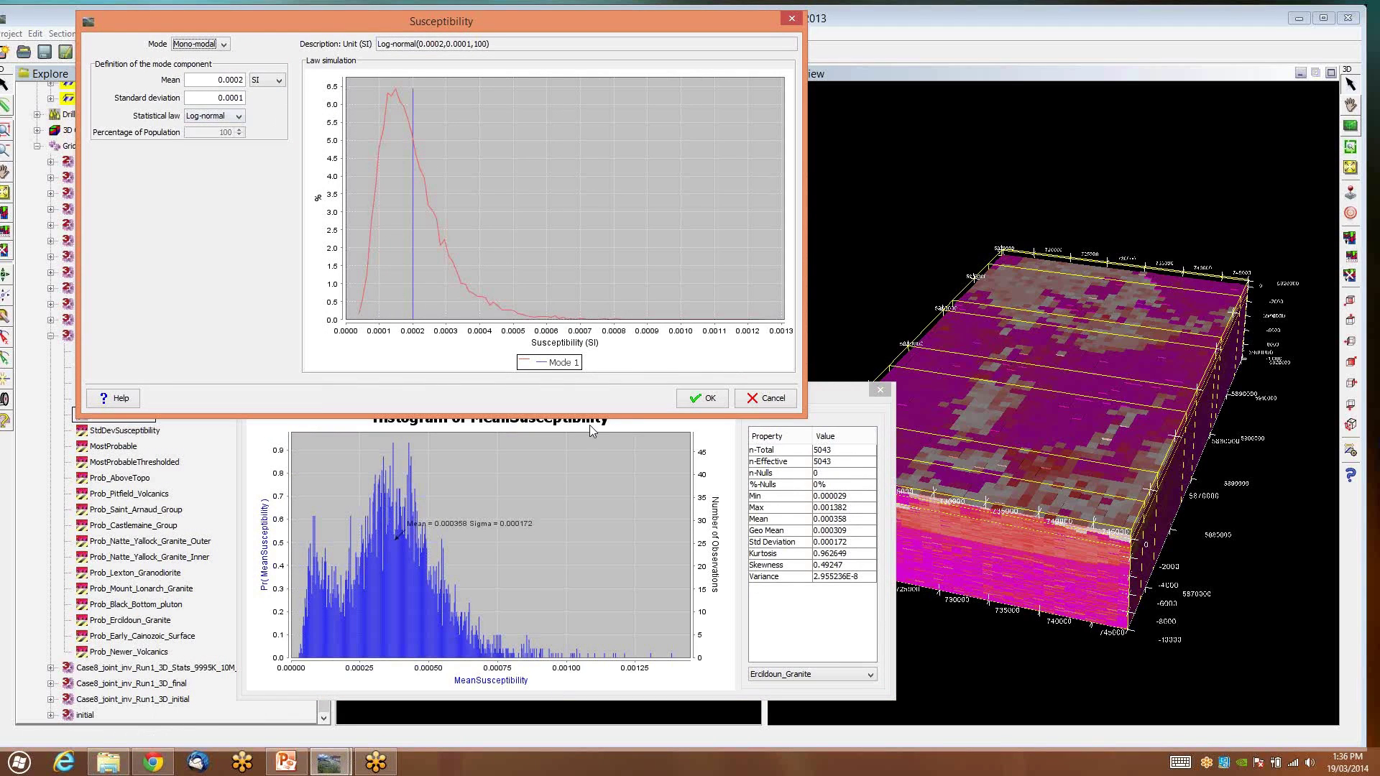
{"action": "left_click", "coordinate": [831, 400]}
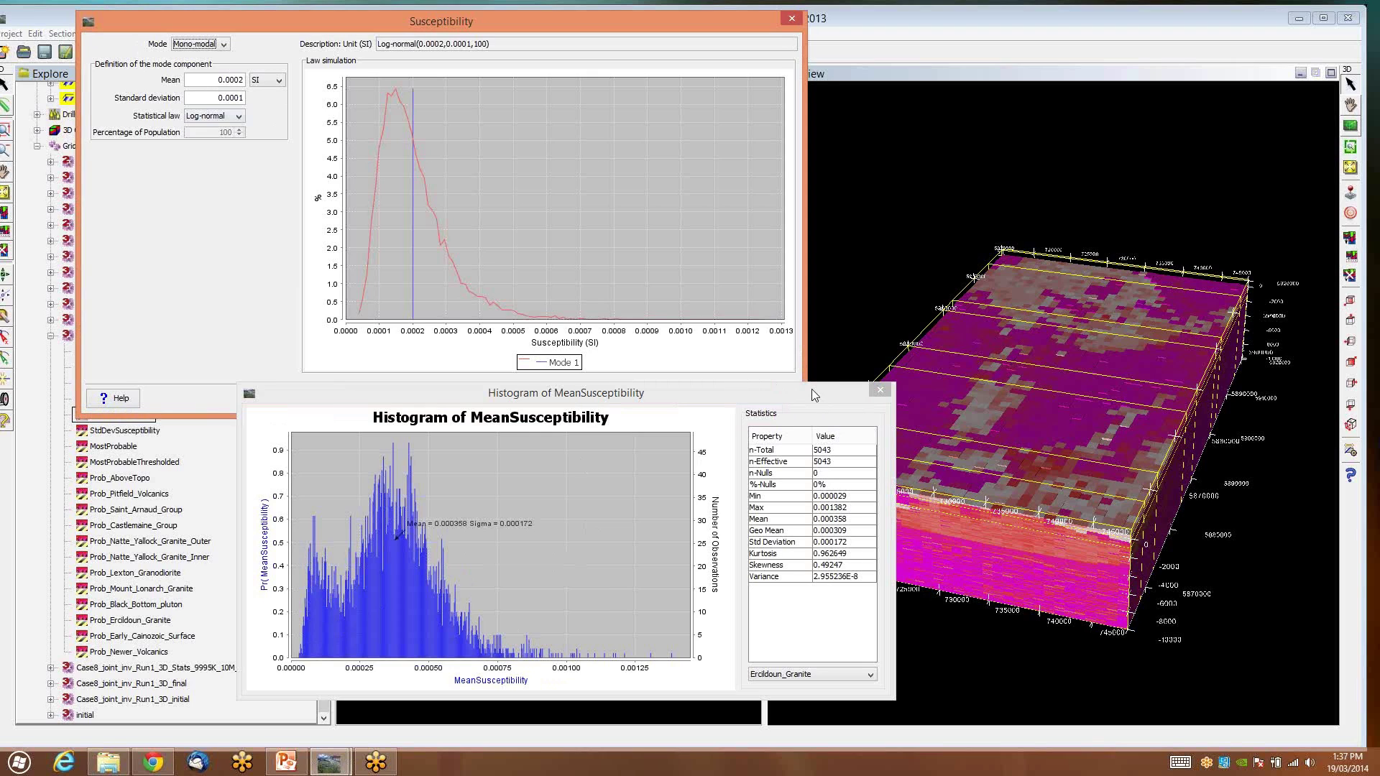
Step: Close the Ercildoun_Granite susceptibility law, the Physical Properties window and the MeanSusceptibility histogram without changing any properties
{"action": "left_click", "coordinate": [880, 389]}
{"action": "left_click", "coordinate": [791, 18]}
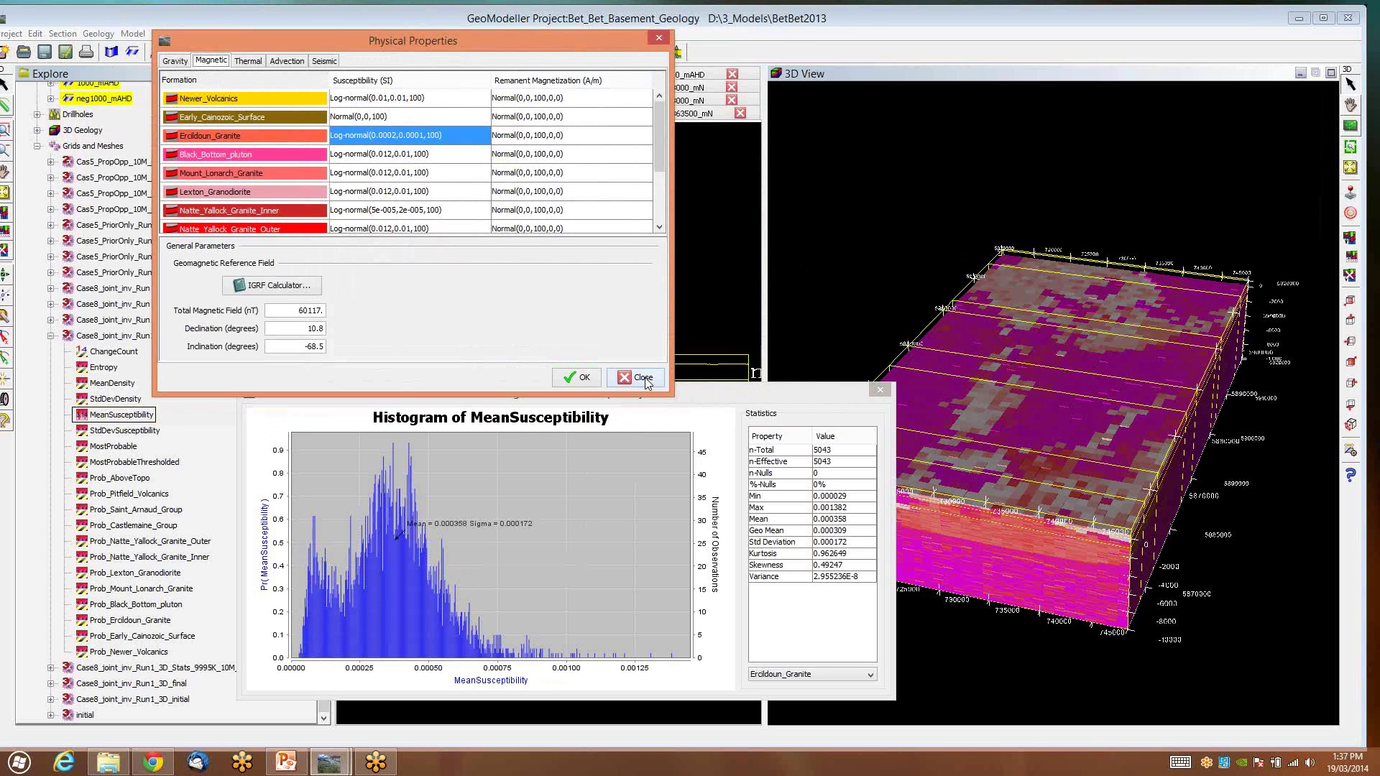
{"action": "left_click", "coordinate": [644, 378]}
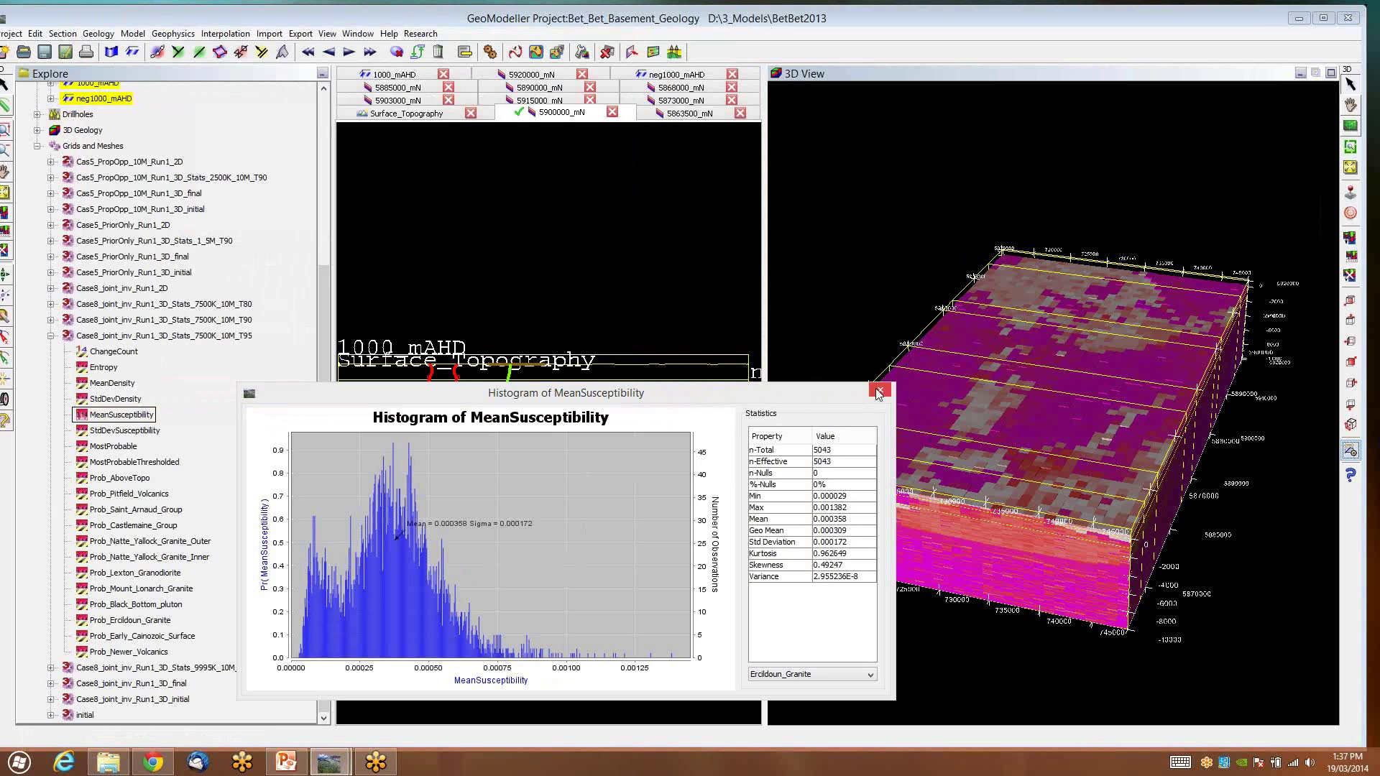
{"action": "left_click", "coordinate": [879, 391]}
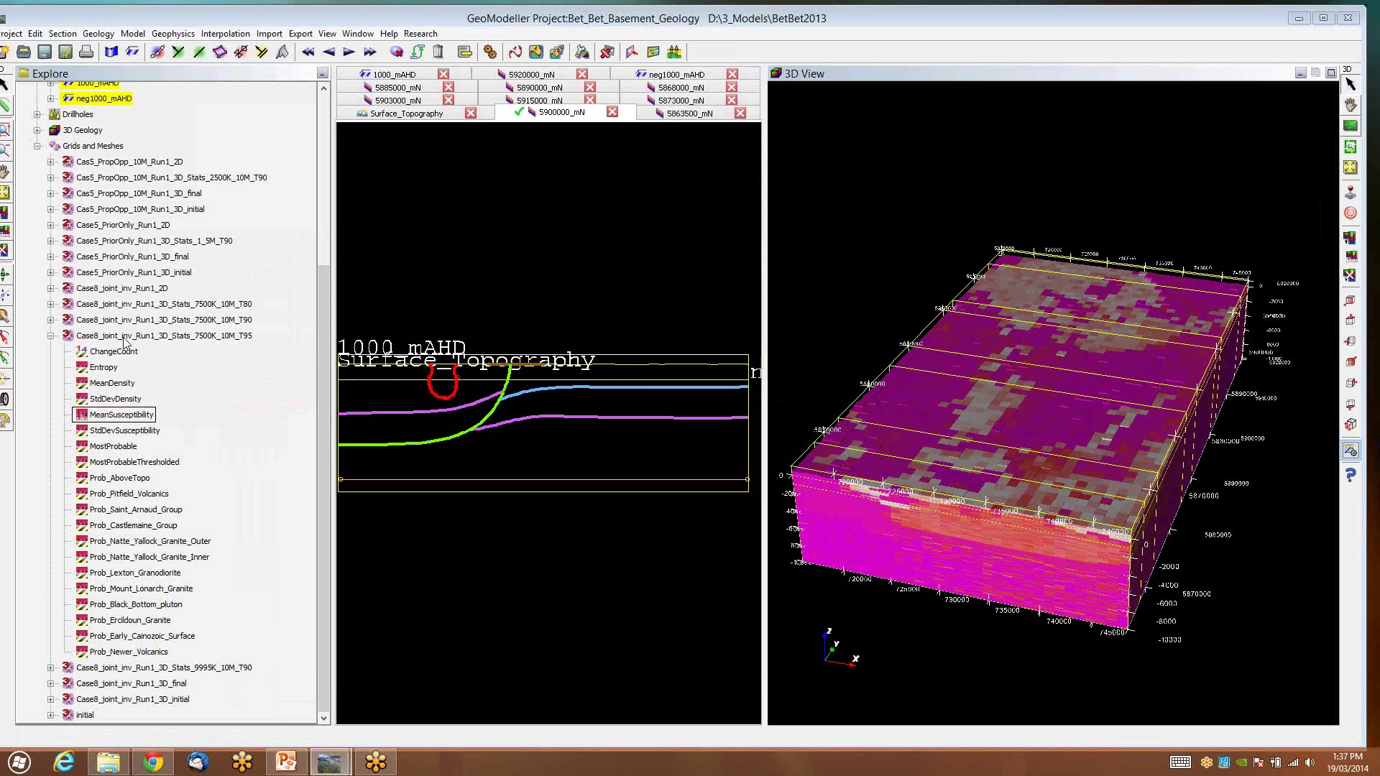
Step: Hide all grids and meshes from the 3D view and collapse the Case8_joint_inv_Run1_3D_Stats_7500K_10M_T95 mesh
{"action": "right_click", "coordinate": [99, 147]}
{"action": "left_click", "coordinate": [164, 186]}
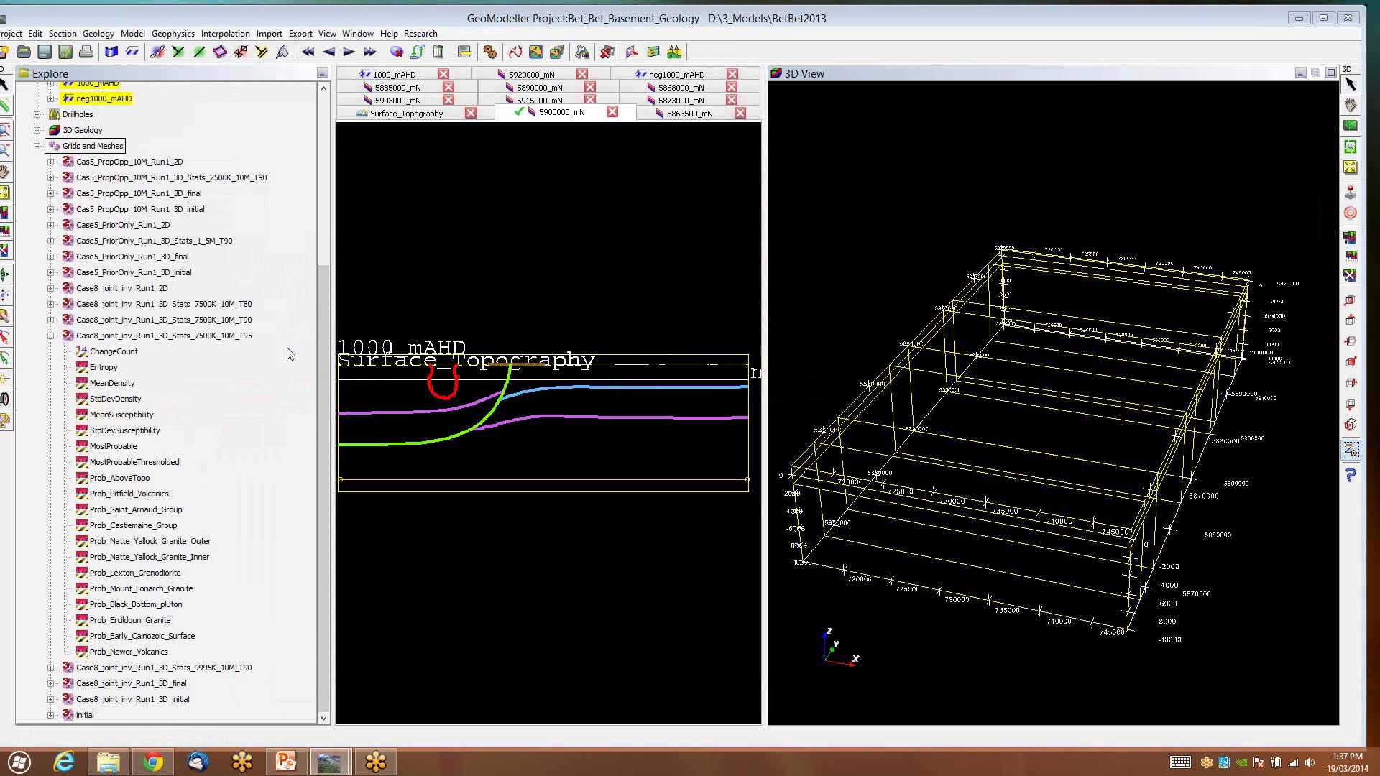
{"action": "left_click", "coordinate": [51, 336]}
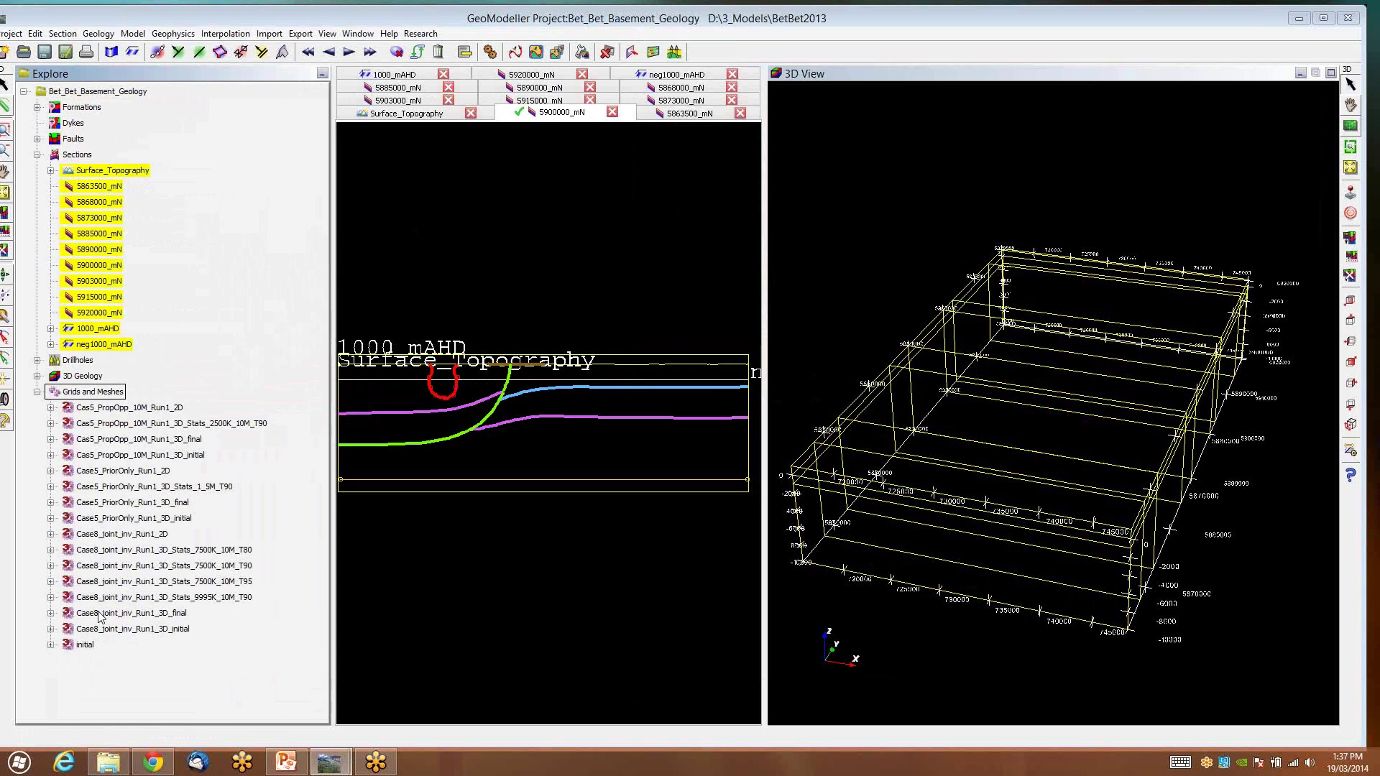
Step: Expand the Case8_joint_inv_Run1_3D_final and Case8_joint_inv_Run1_3D_initial meshes to list their fields
{"action": "left_click", "coordinate": [50, 614]}
{"action": "left_click", "coordinate": [50, 676]}
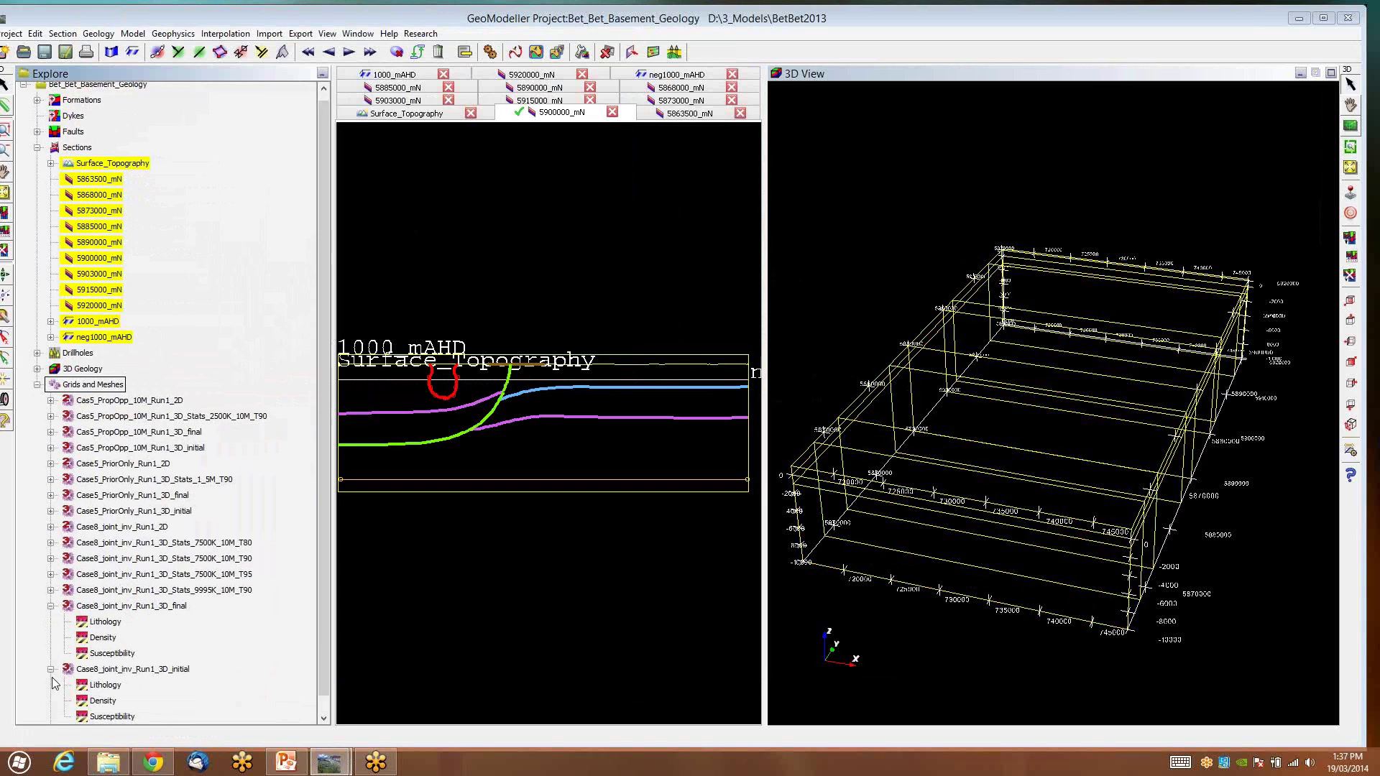
{"action": "scroll", "coordinate": [167, 586], "scroll_direction": "down", "scroll_amount": 1}
{"action": "scroll", "coordinate": [165, 611], "scroll_direction": "up", "scroll_amount": 1}
{"action": "left_click_drag", "start_coordinate": [321, 552], "coordinate": [300, 637]}
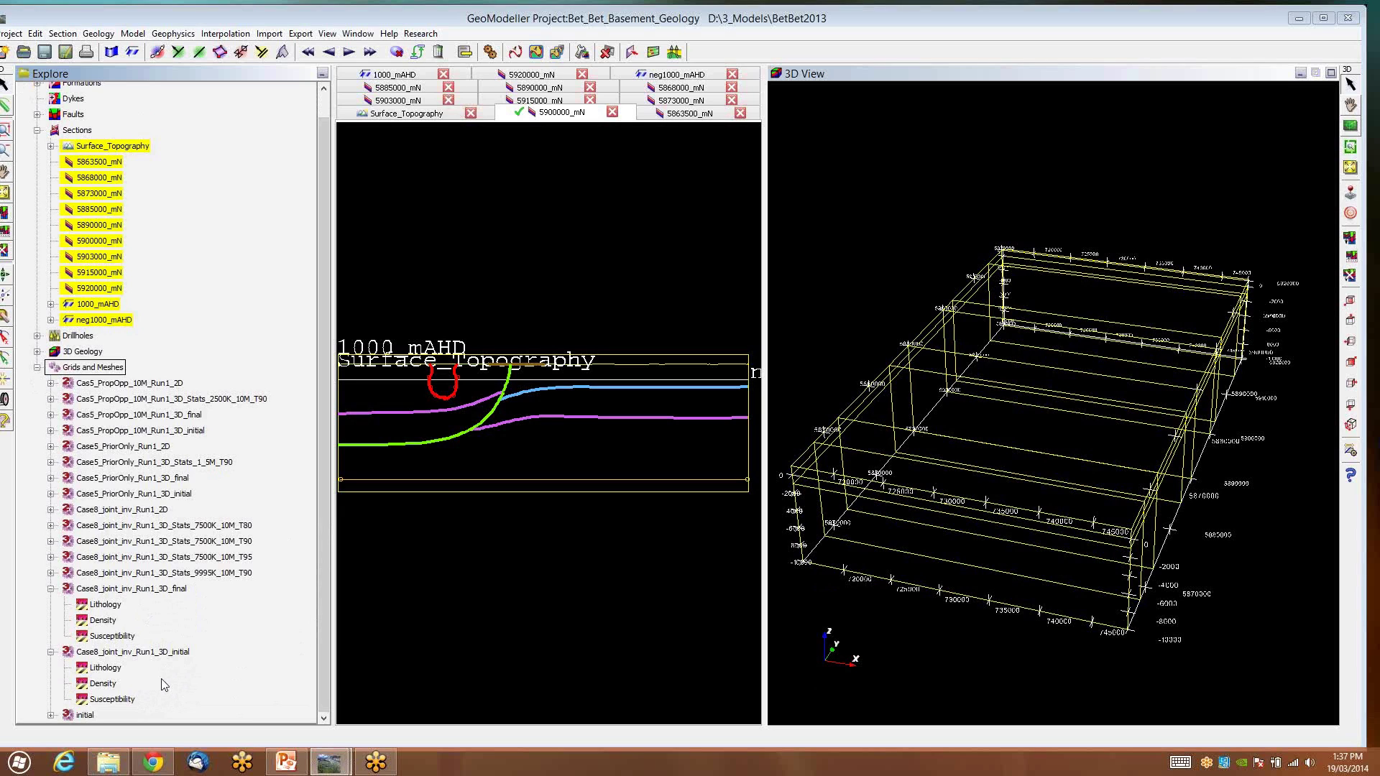
Step: Show the Lithology histogram of Case8_joint_inv_Run1_3D_final with Exclude Above Topo enabled, and enlarge it across the upper screen
{"action": "right_click", "coordinate": [107, 610]}
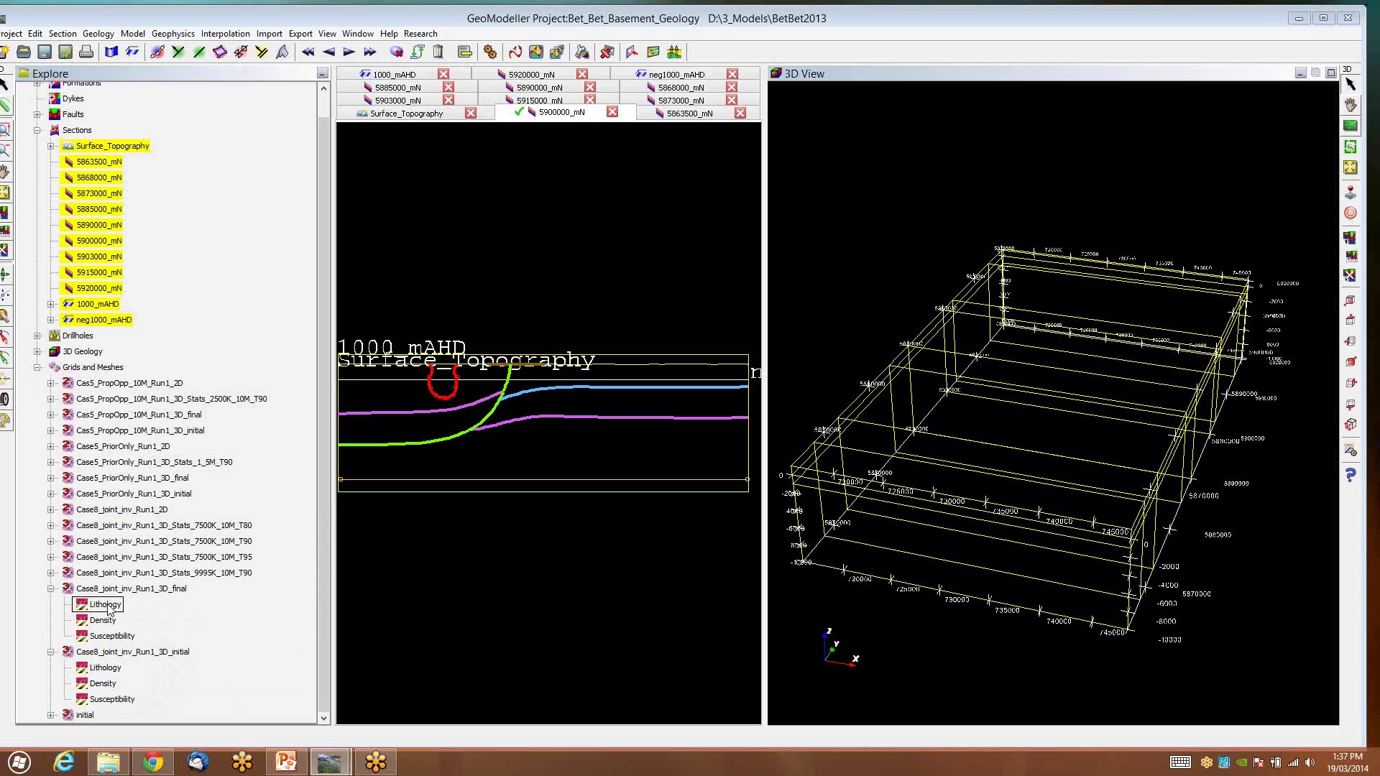
{"action": "left_click", "coordinate": [128, 609]}
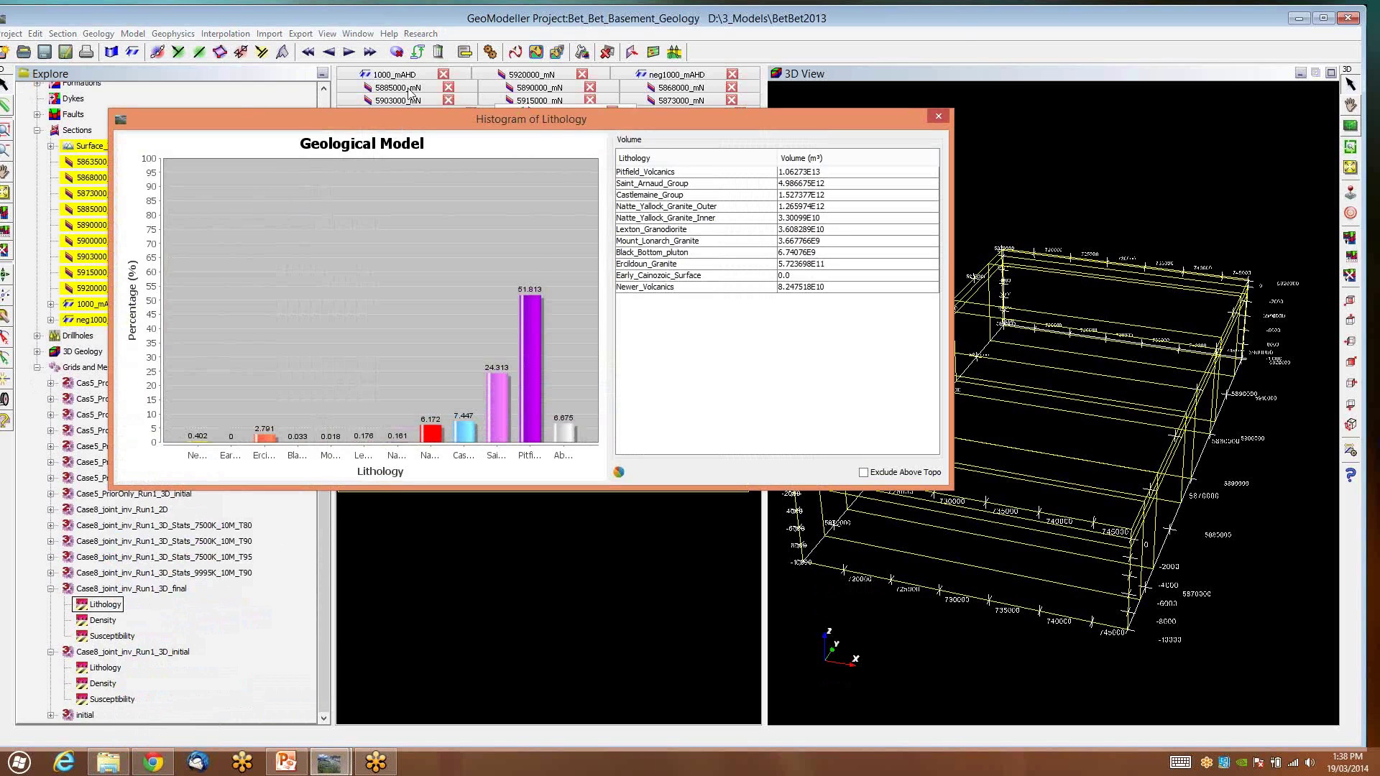
{"action": "left_click_drag", "start_coordinate": [400, 121], "coordinate": [399, 30]}
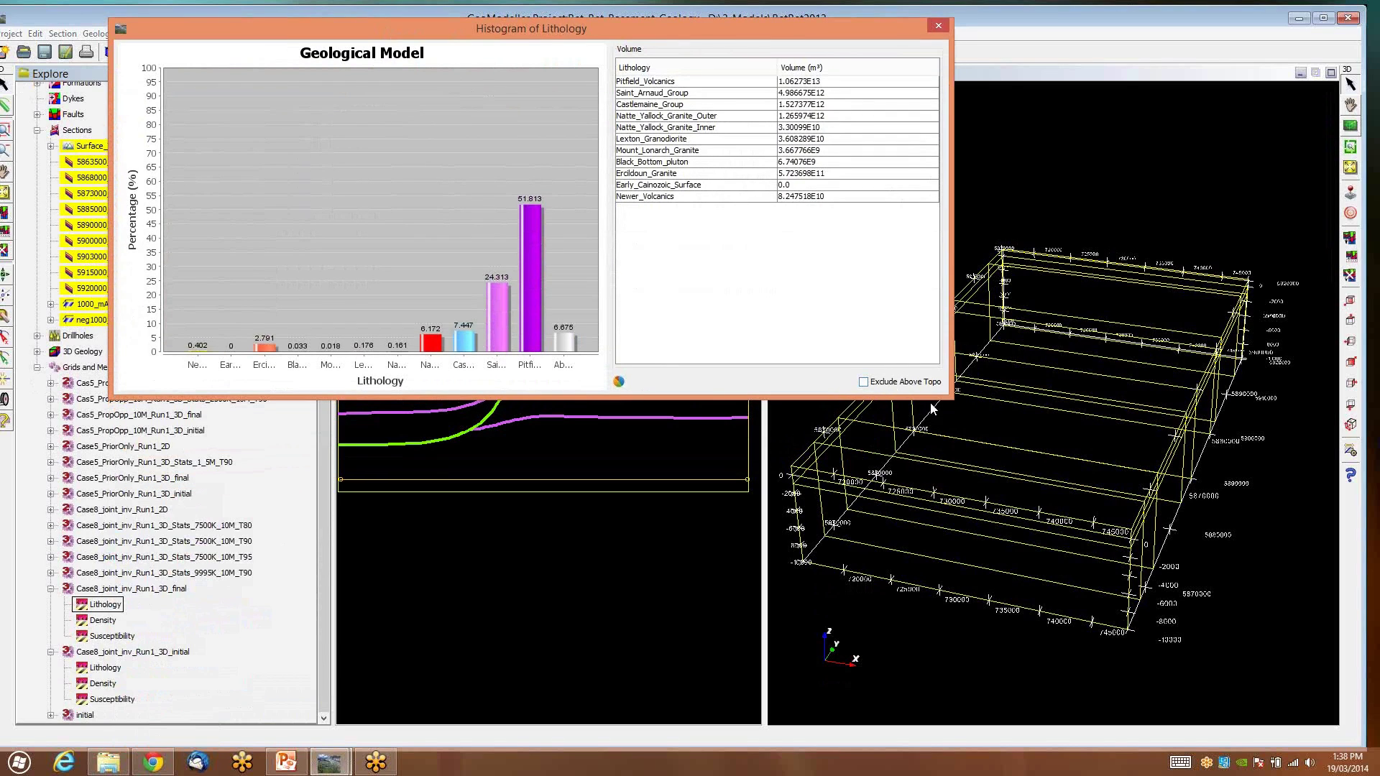
{"action": "left_click", "coordinate": [864, 383]}
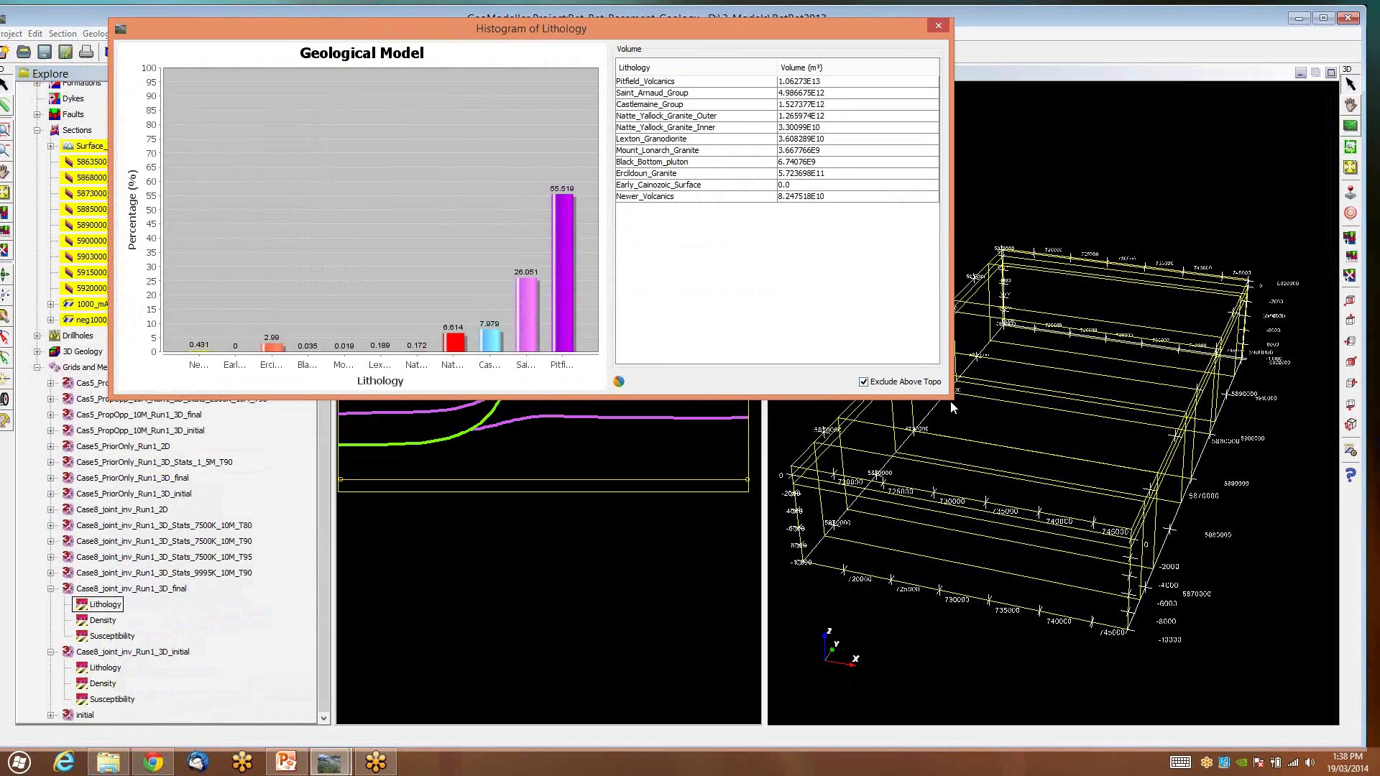
{"action": "left_click_drag", "start_coordinate": [1021, 408], "coordinate": [1268, 337]}
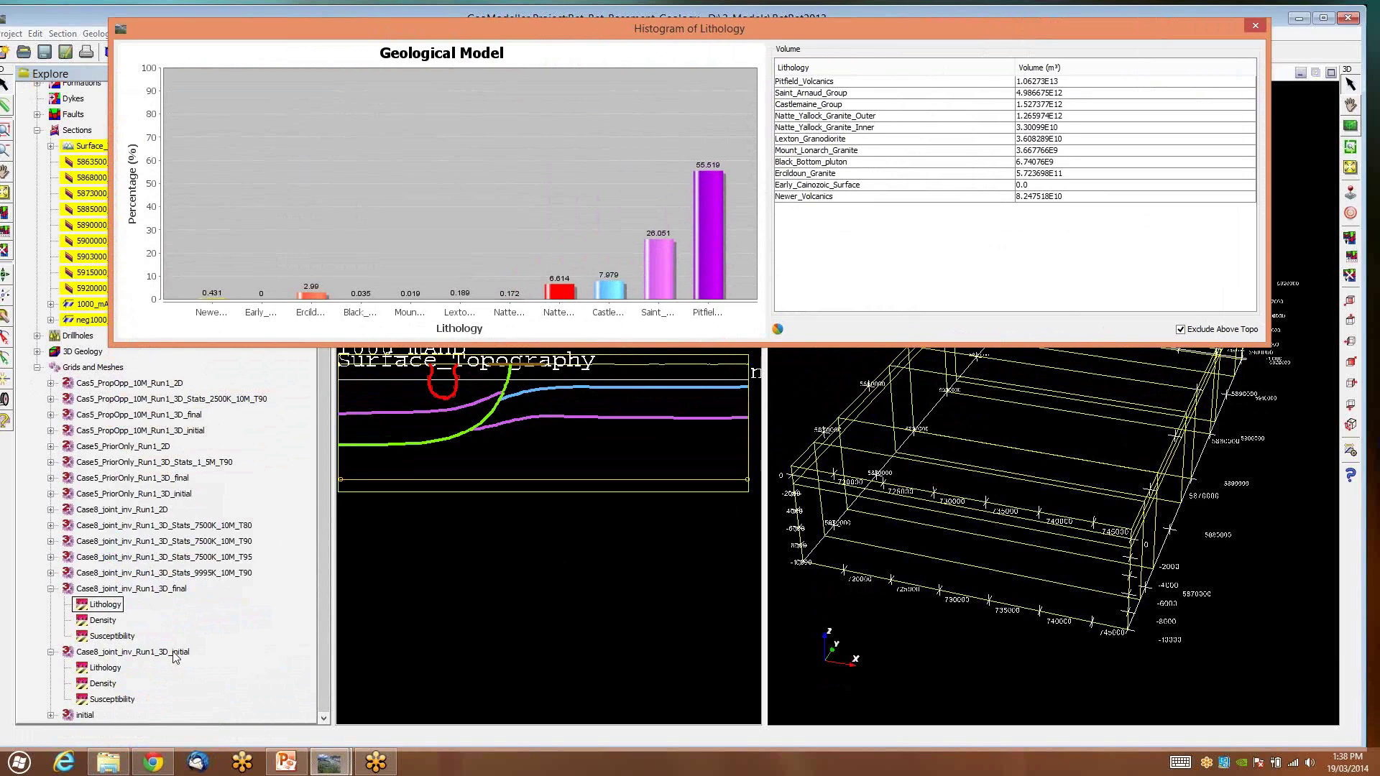
Step: Show the Lithology histogram of Case8_joint_inv_Run1_3D_initial, excluding above topo, and align it beneath the final model's histogram for comparison
{"action": "right_click", "coordinate": [112, 671]}
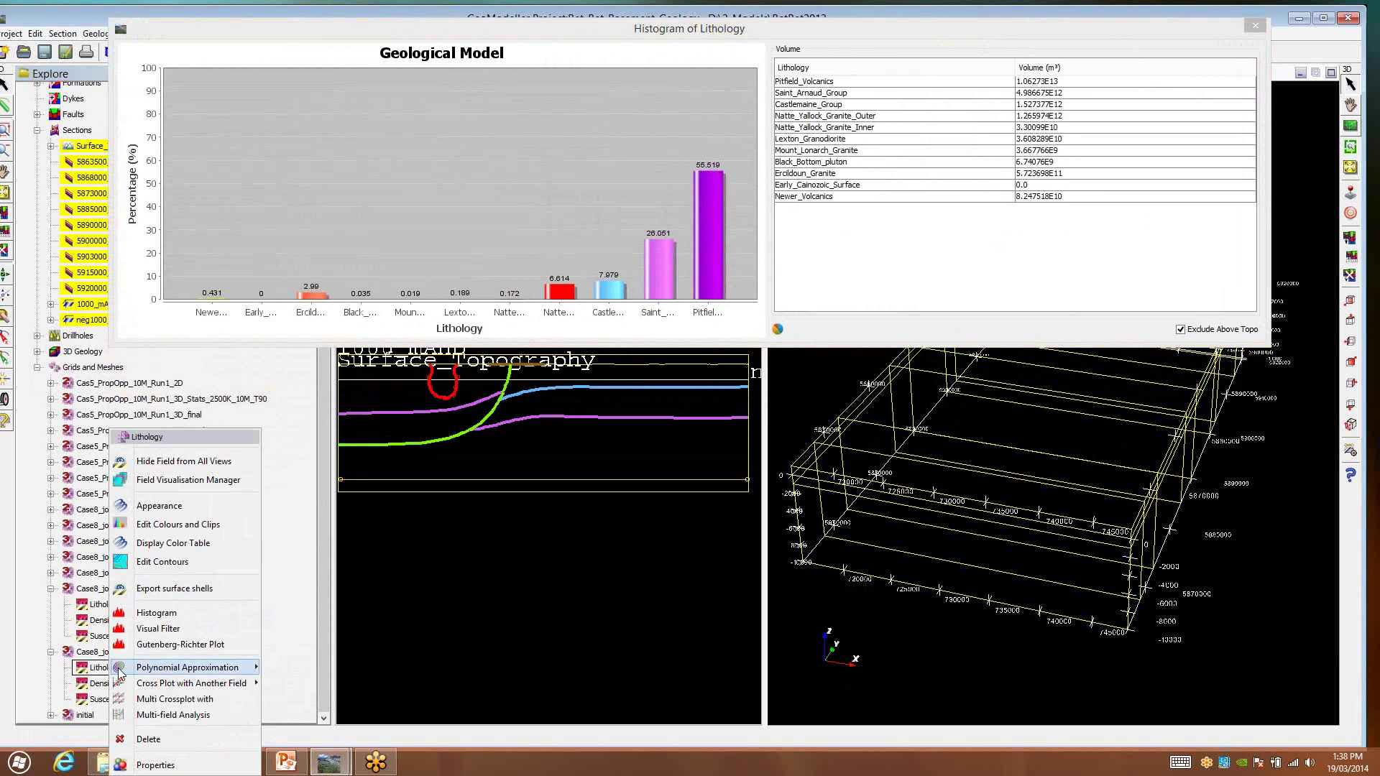
{"action": "left_click", "coordinate": [156, 612]}
{"action": "left_click_drag", "start_coordinate": [578, 118], "coordinate": [568, 320]}
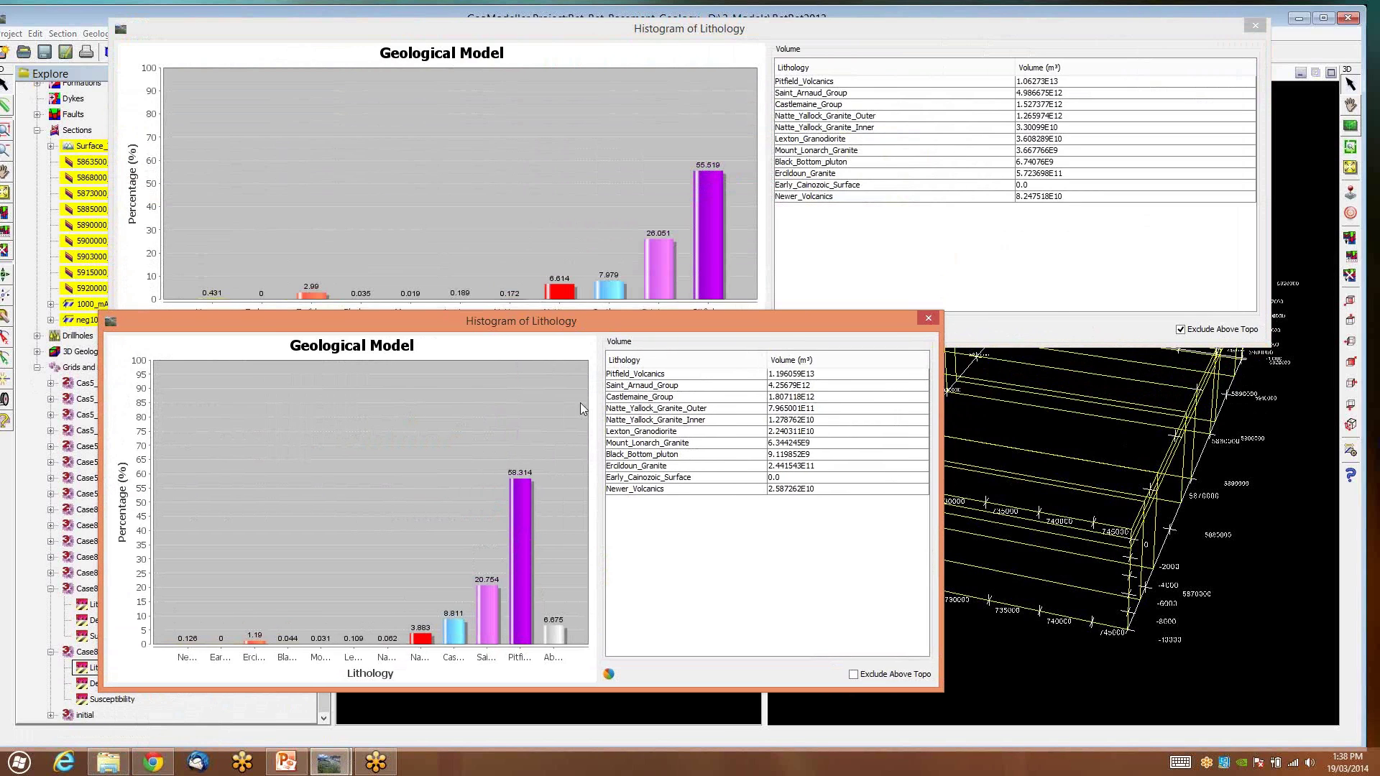
{"action": "left_click", "coordinate": [853, 675]}
{"action": "left_click_drag", "start_coordinate": [984, 688], "coordinate": [1271, 676]}
{"action": "left_click_drag", "start_coordinate": [996, 317], "coordinate": [999, 357]}
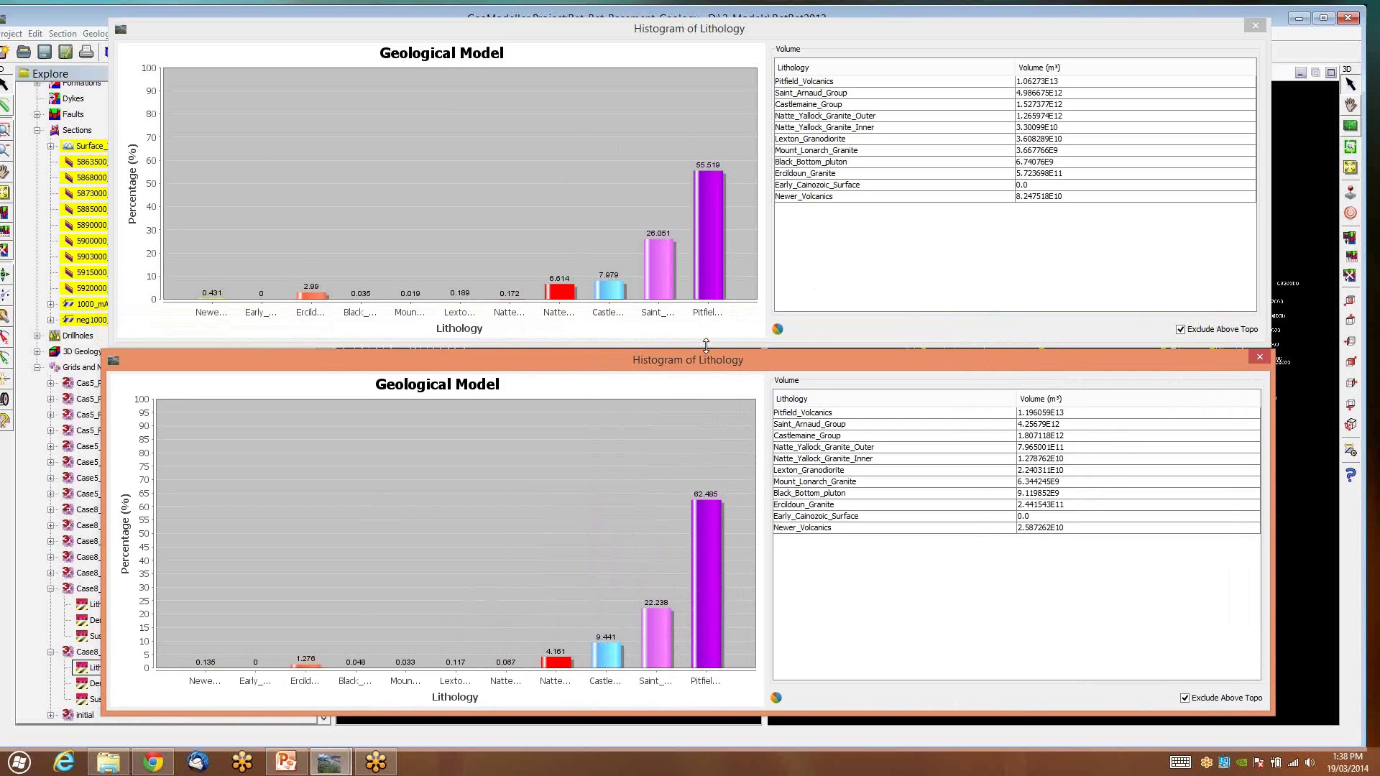
{"action": "mouse_move", "coordinate": [614, 29]}
{"action": "left_mouse_down"}
{"action": "mouse_move", "coordinate": [622, 20]}
{"action": "mouse_move", "coordinate": [592, 23]}
{"action": "left_mouse_up"}
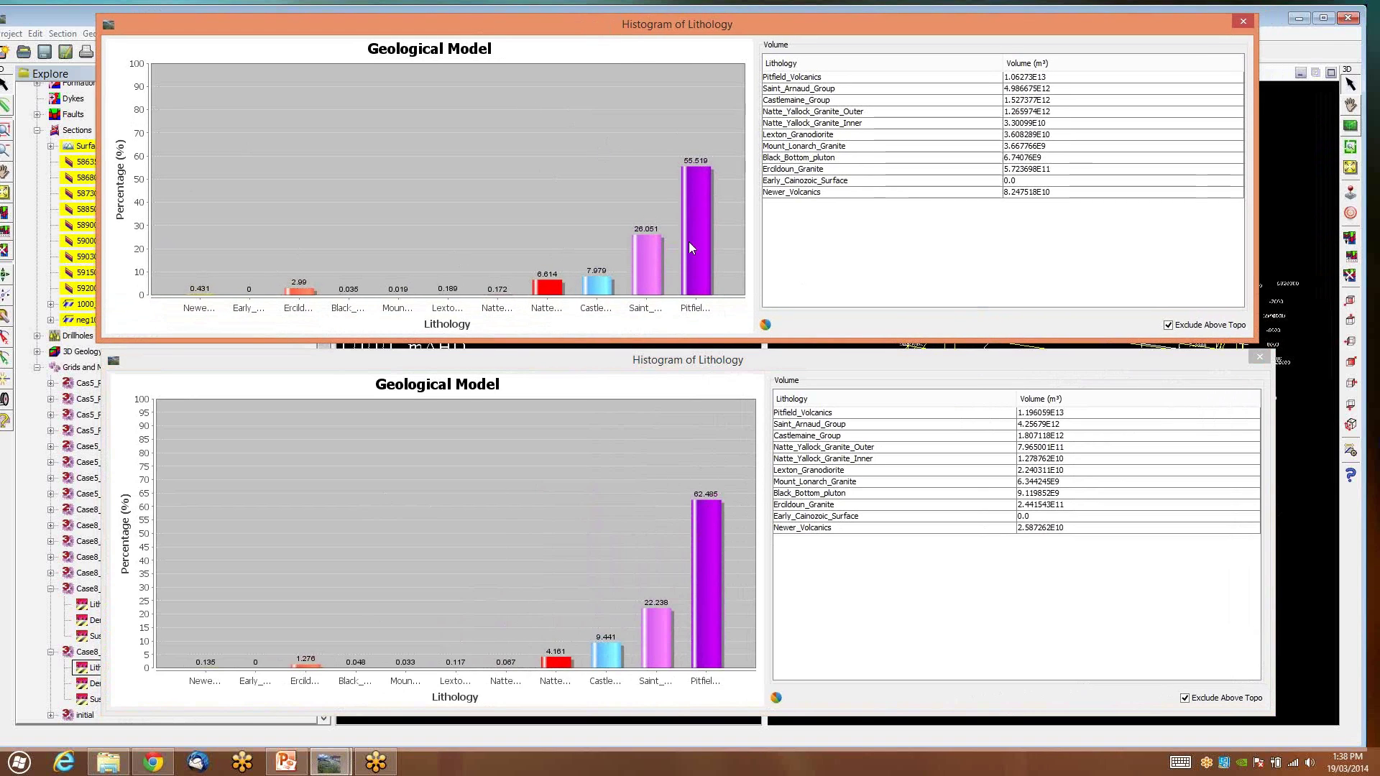
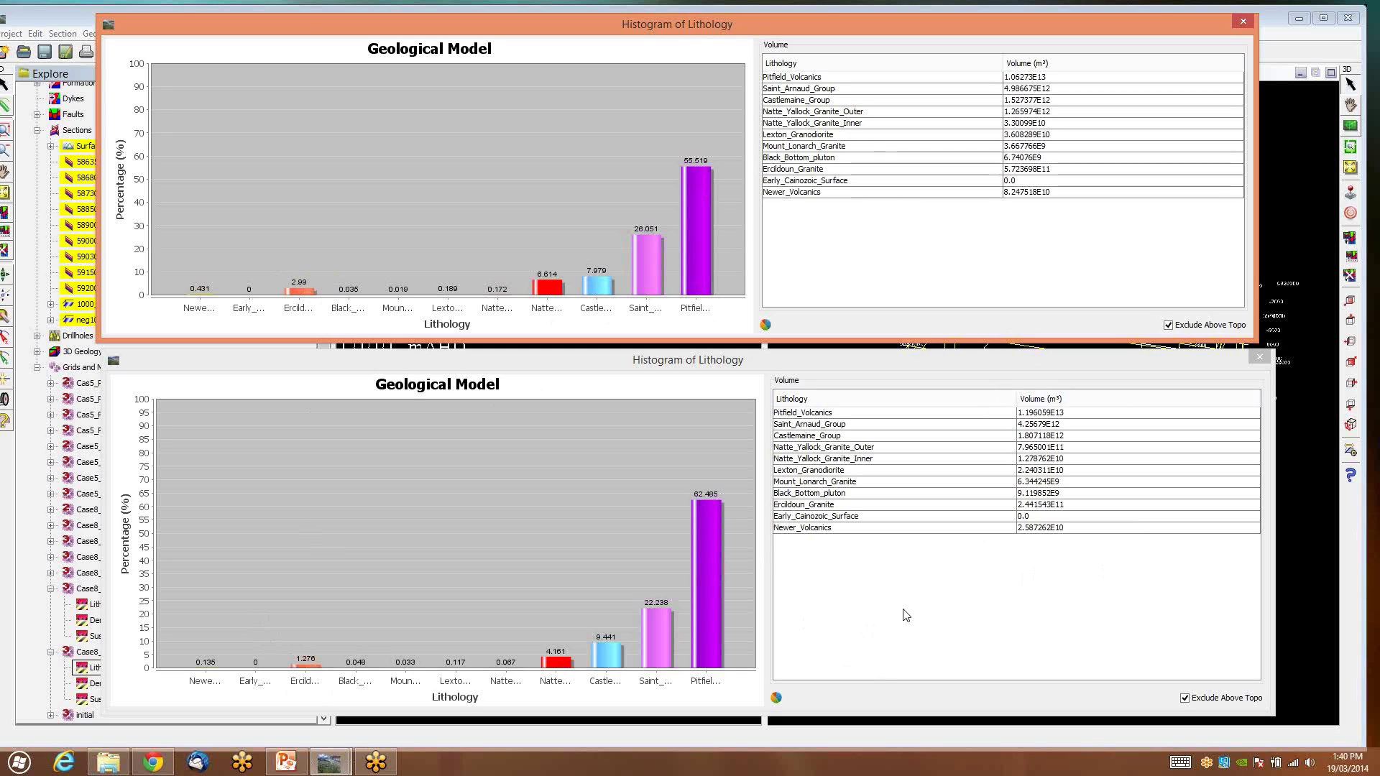
Step: Close both lithology histograms and collapse the initial and final Case8 meshes
{"action": "left_click", "coordinate": [1263, 360]}
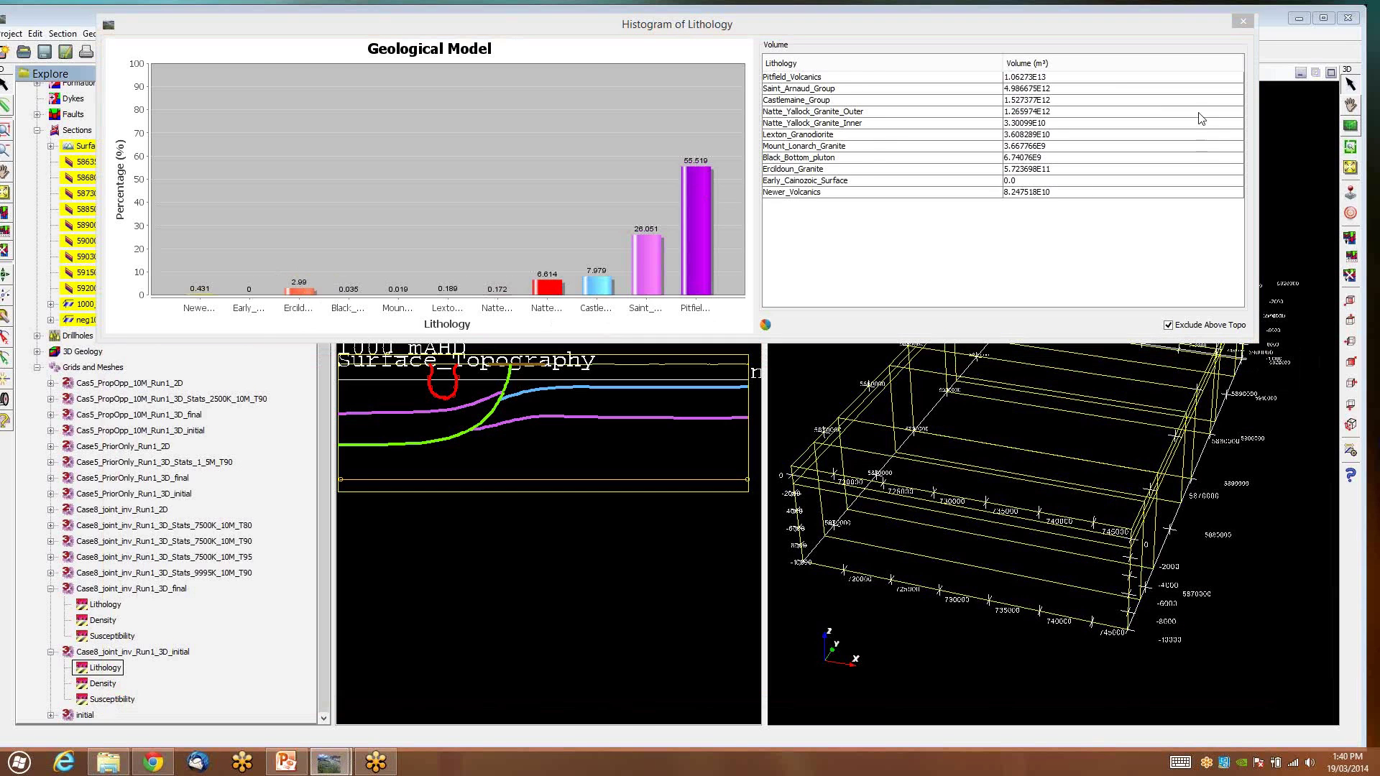
{"action": "left_click", "coordinate": [1243, 25]}
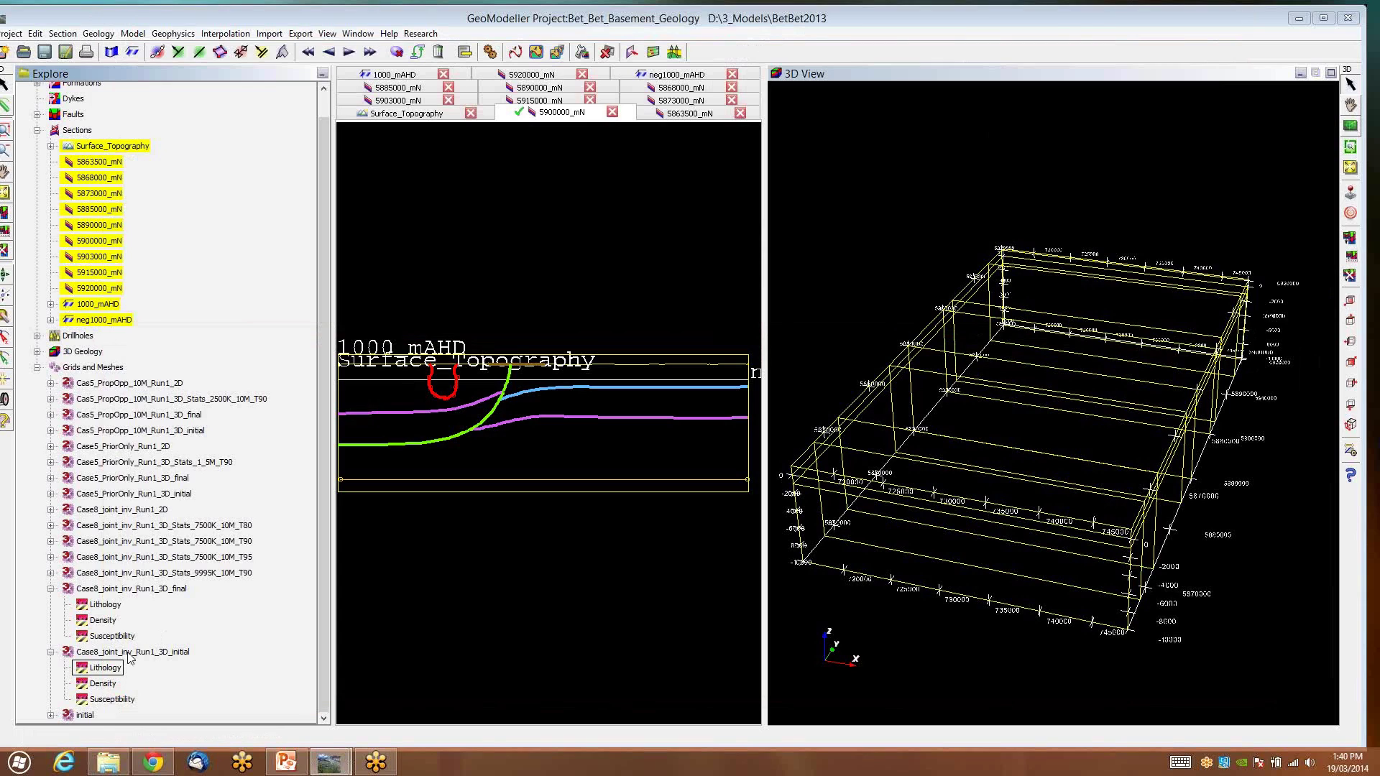
{"action": "left_click", "coordinate": [51, 652]}
{"action": "left_click", "coordinate": [51, 613]}
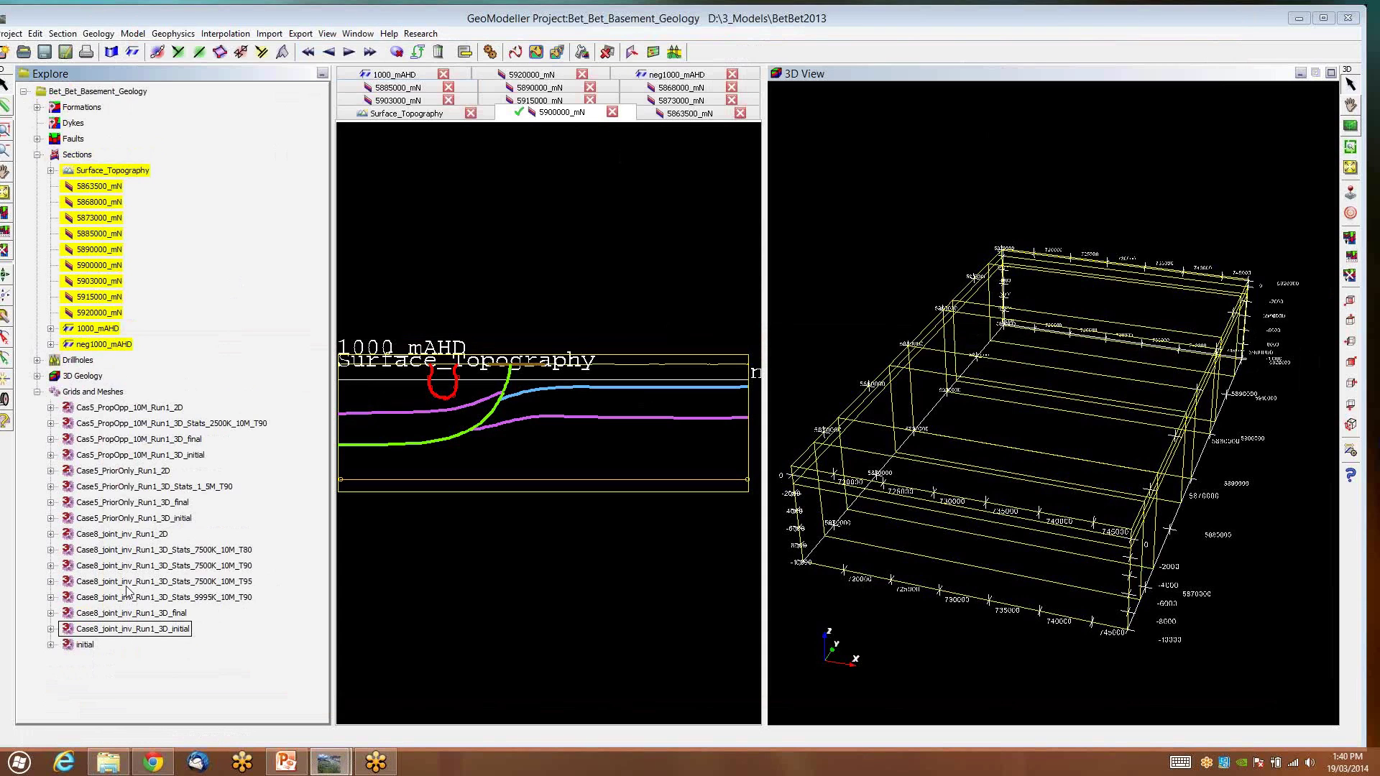
Step: Display the MostProbable field of Case8_joint_inv_Run1_3D_Stats_7500K_10M_T95 as a 3D volume and inspect the block
{"action": "left_click", "coordinate": [51, 581]}
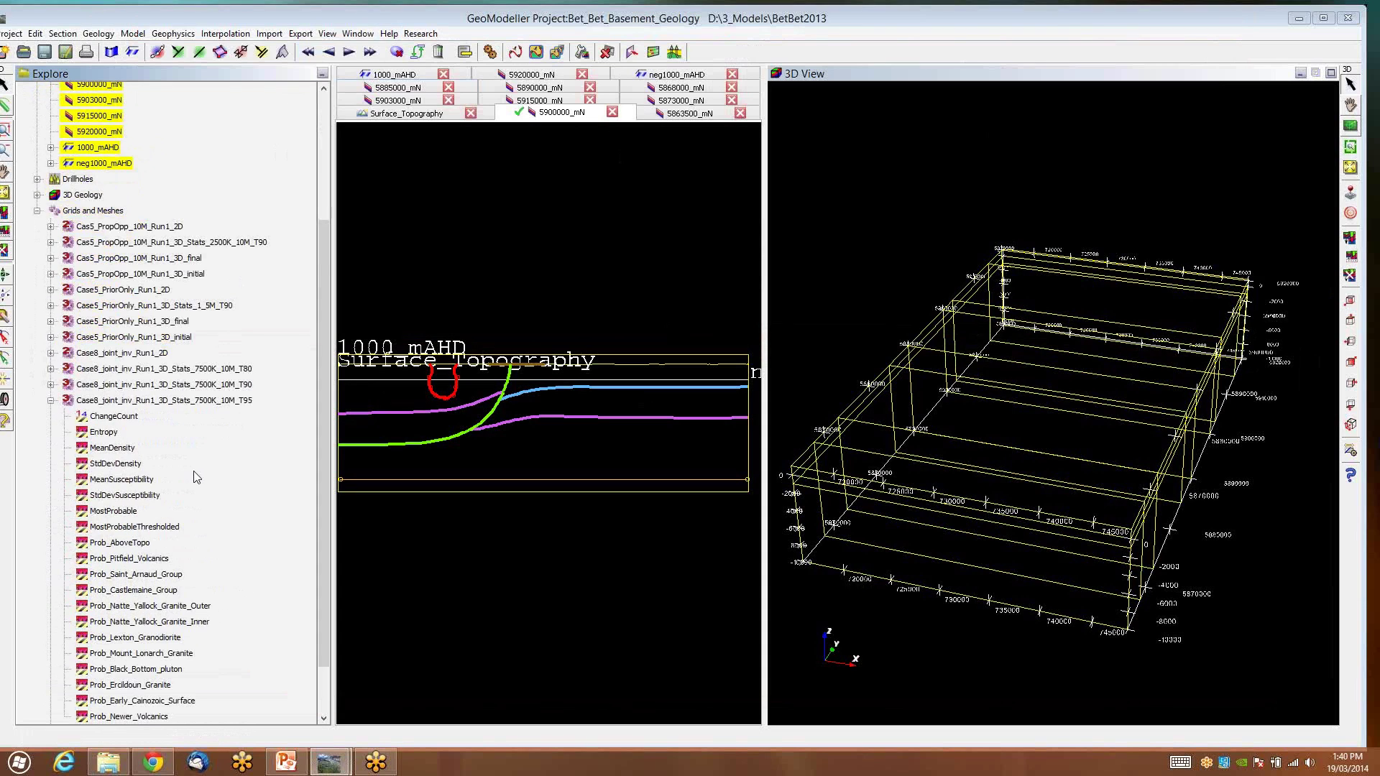
{"action": "scroll", "coordinate": [199, 482], "scroll_direction": "down", "scroll_amount": 1}
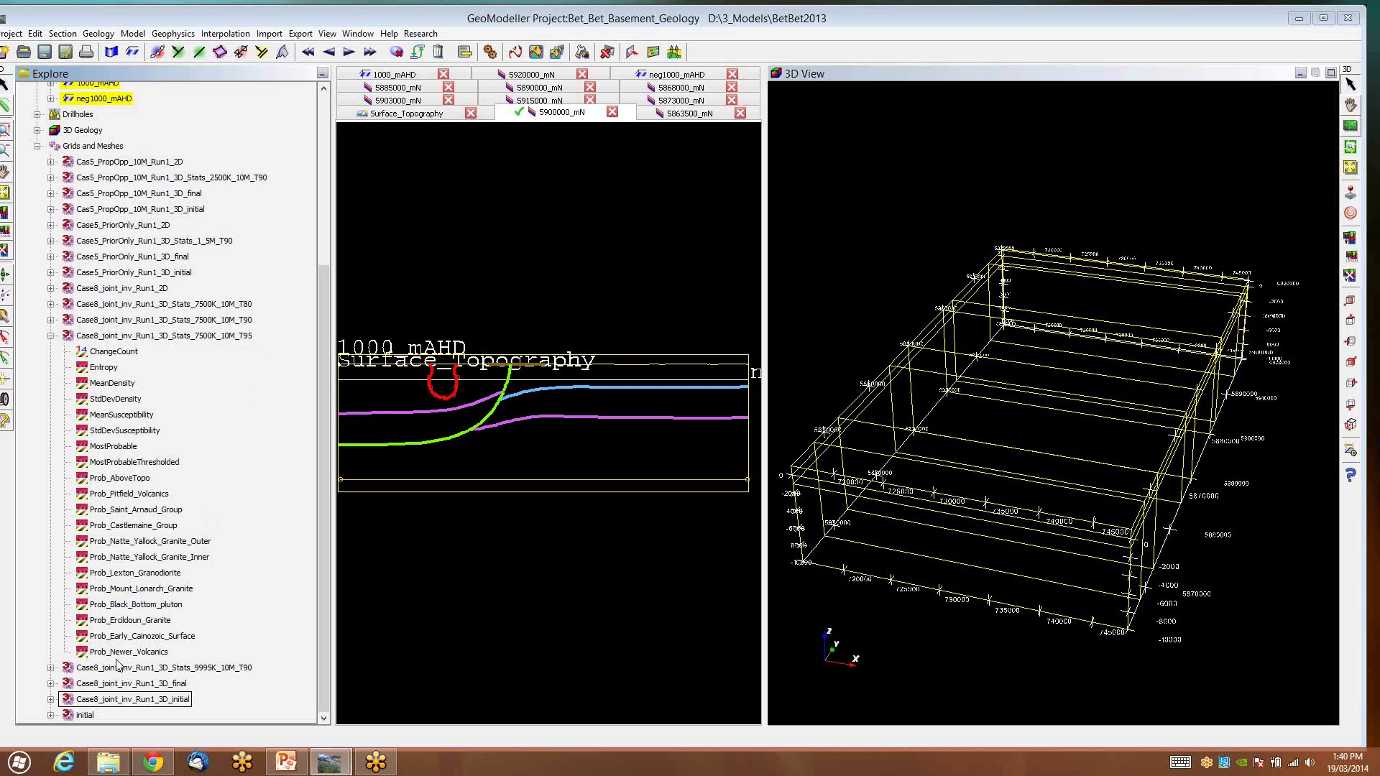
{"action": "left_click", "coordinate": [117, 448]}
{"action": "right_click", "coordinate": [118, 448]}
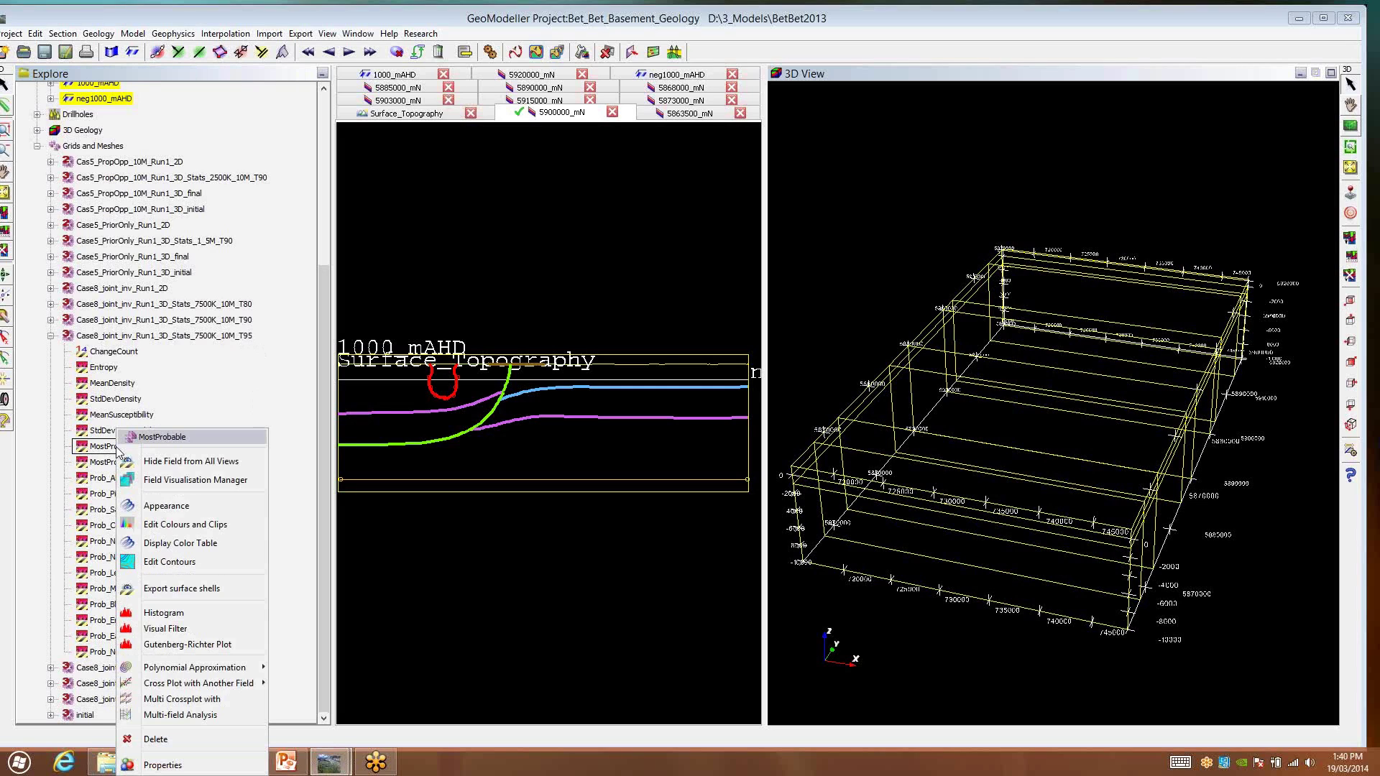
{"action": "left_click", "coordinate": [181, 480]}
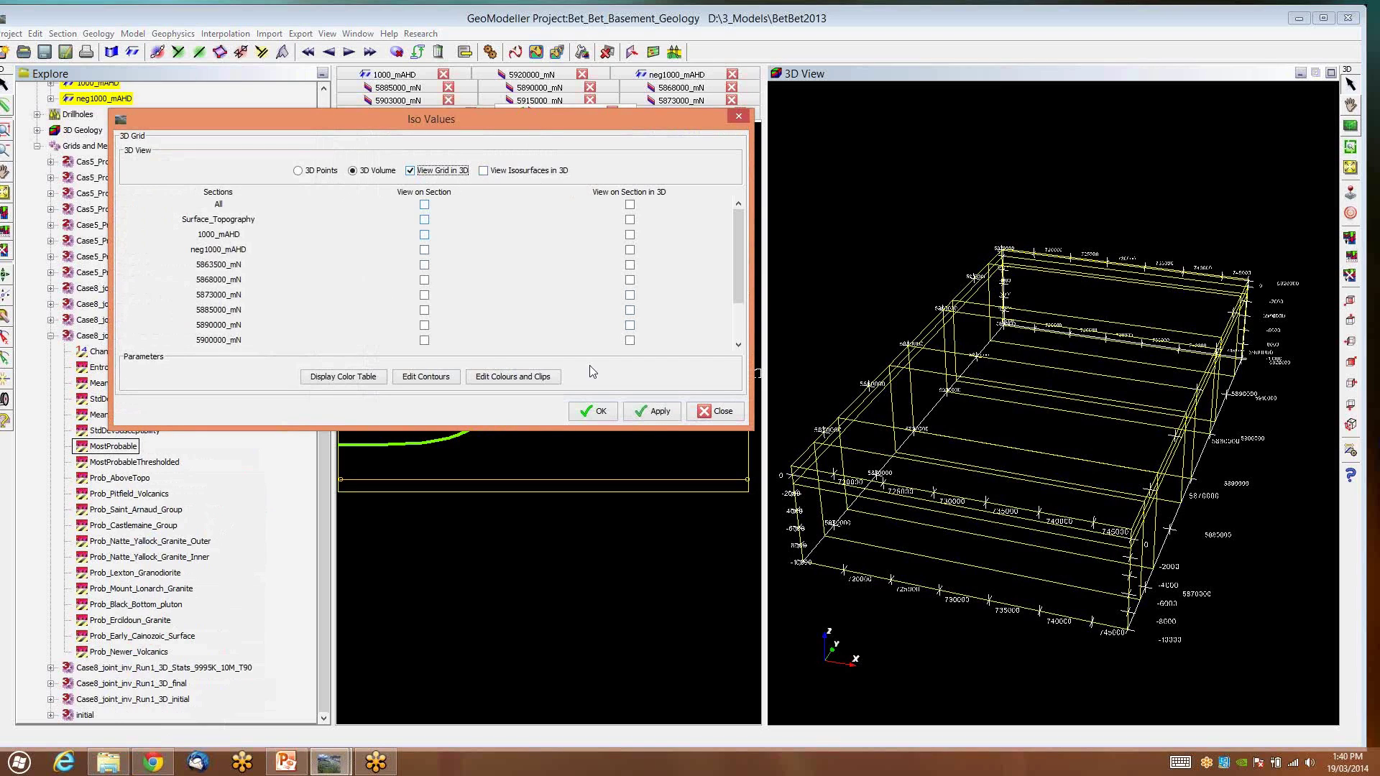
{"action": "left_click", "coordinate": [588, 414]}
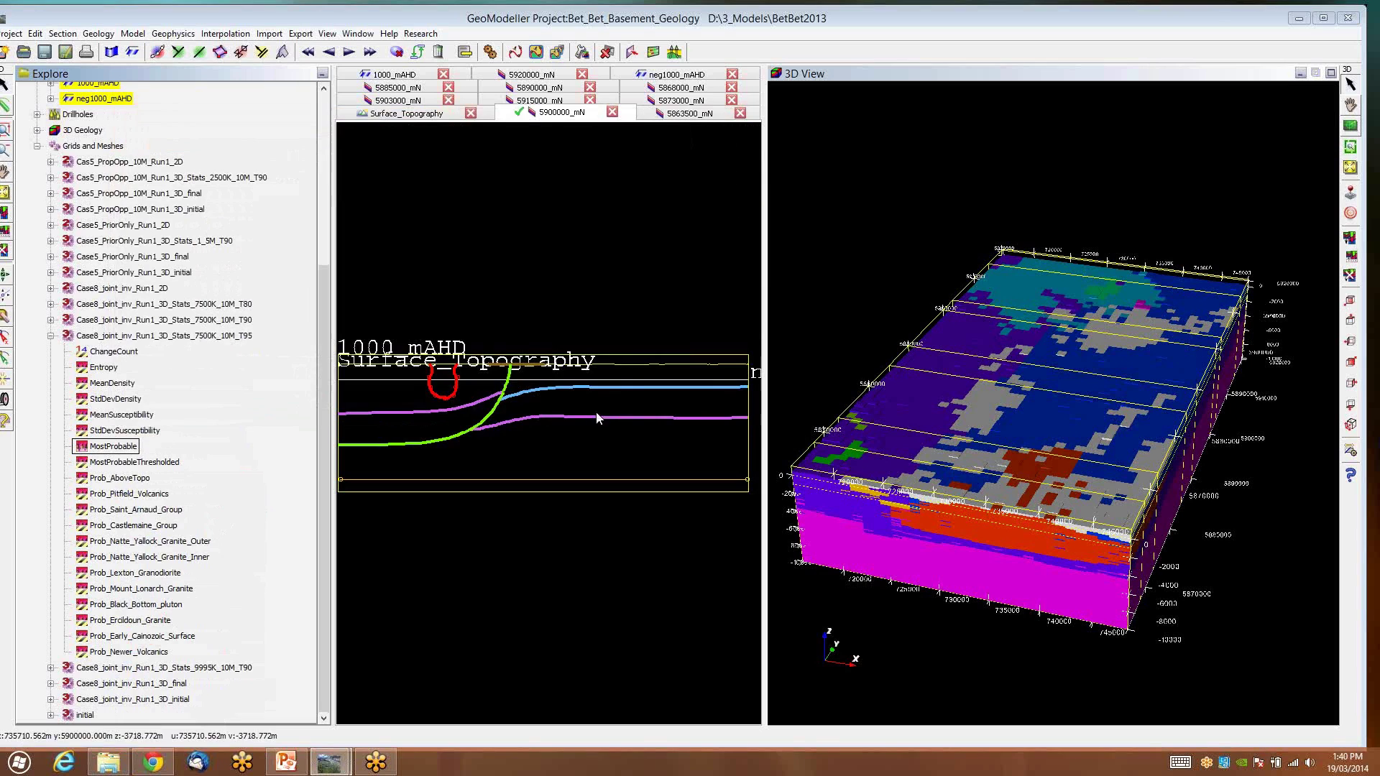
{"action": "left_click_drag", "start_coordinate": [955, 559], "coordinate": [973, 517]}
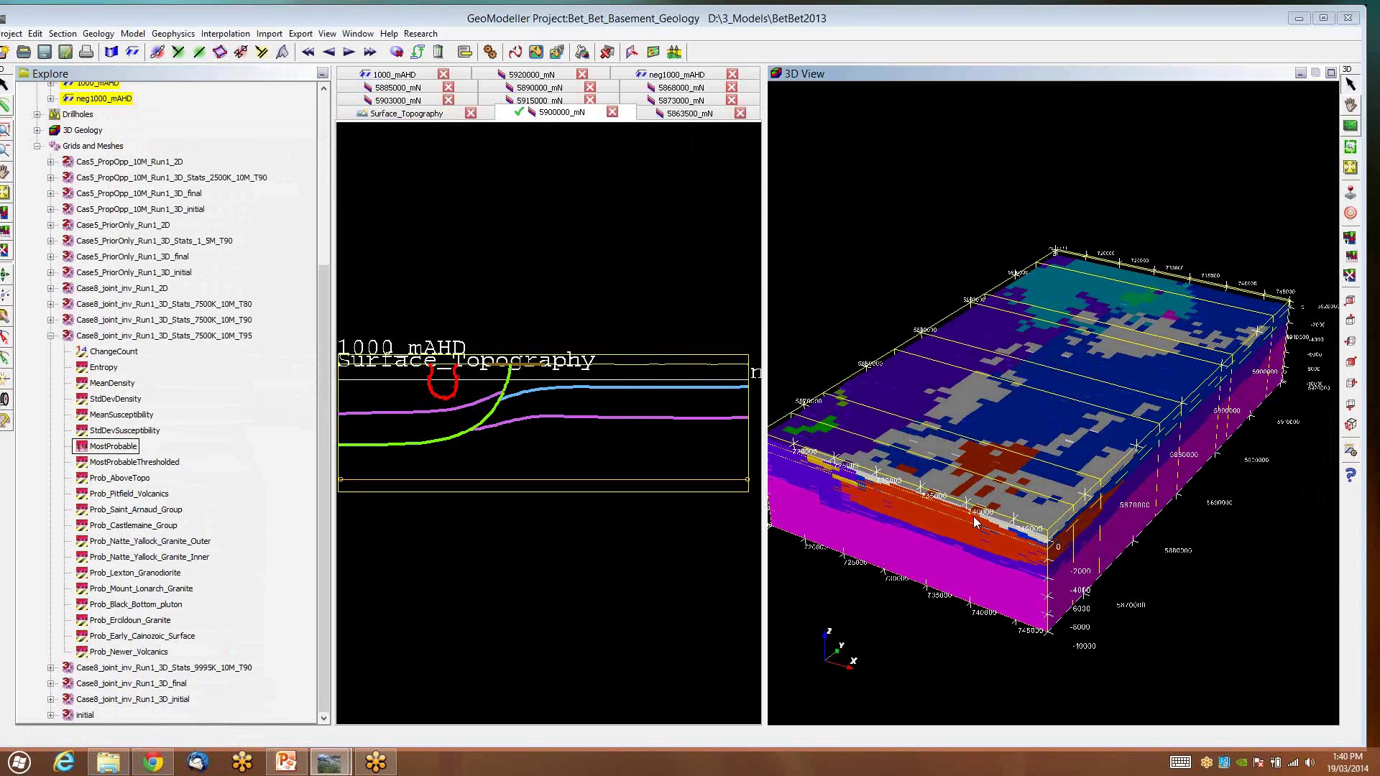
{"action": "right_click", "coordinate": [121, 448]}
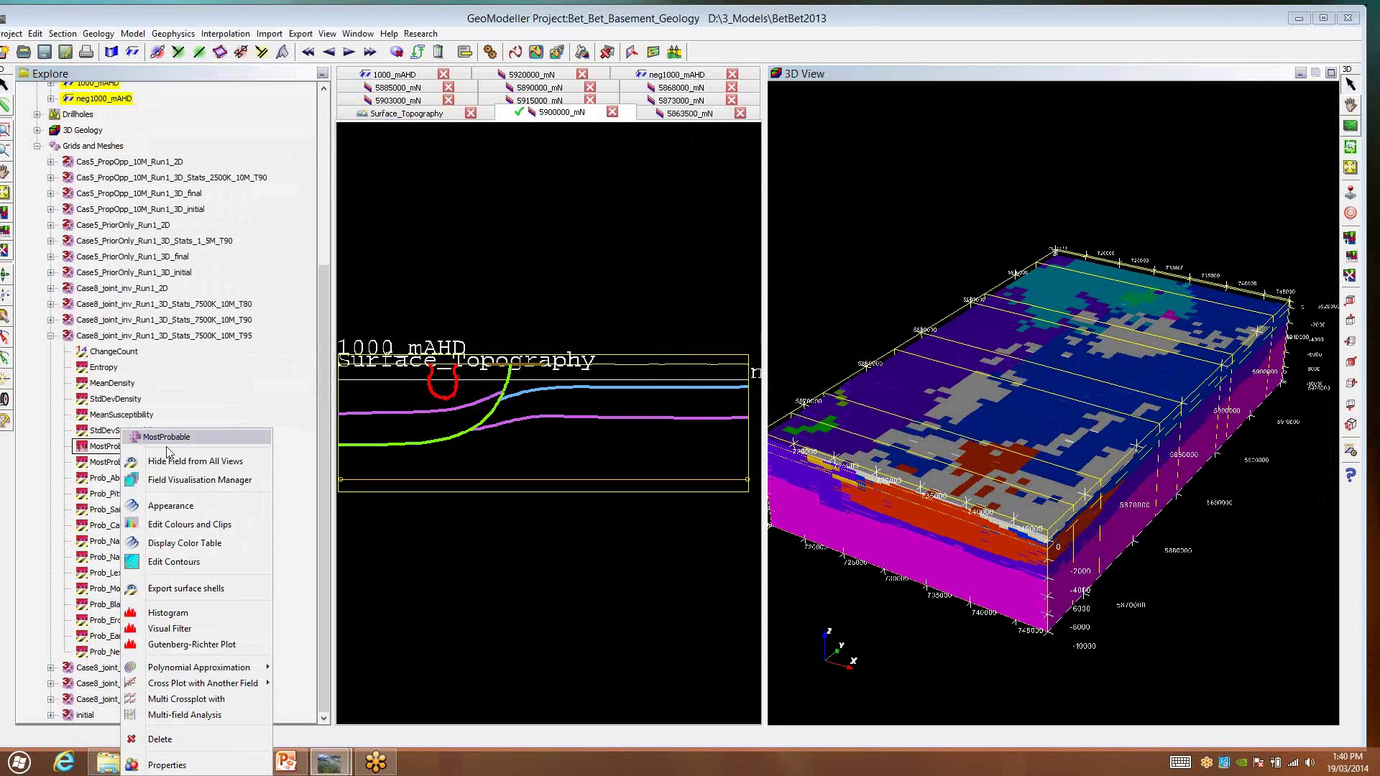
{"action": "left_click", "coordinate": [208, 483]}
{"action": "left_click", "coordinate": [520, 377]}
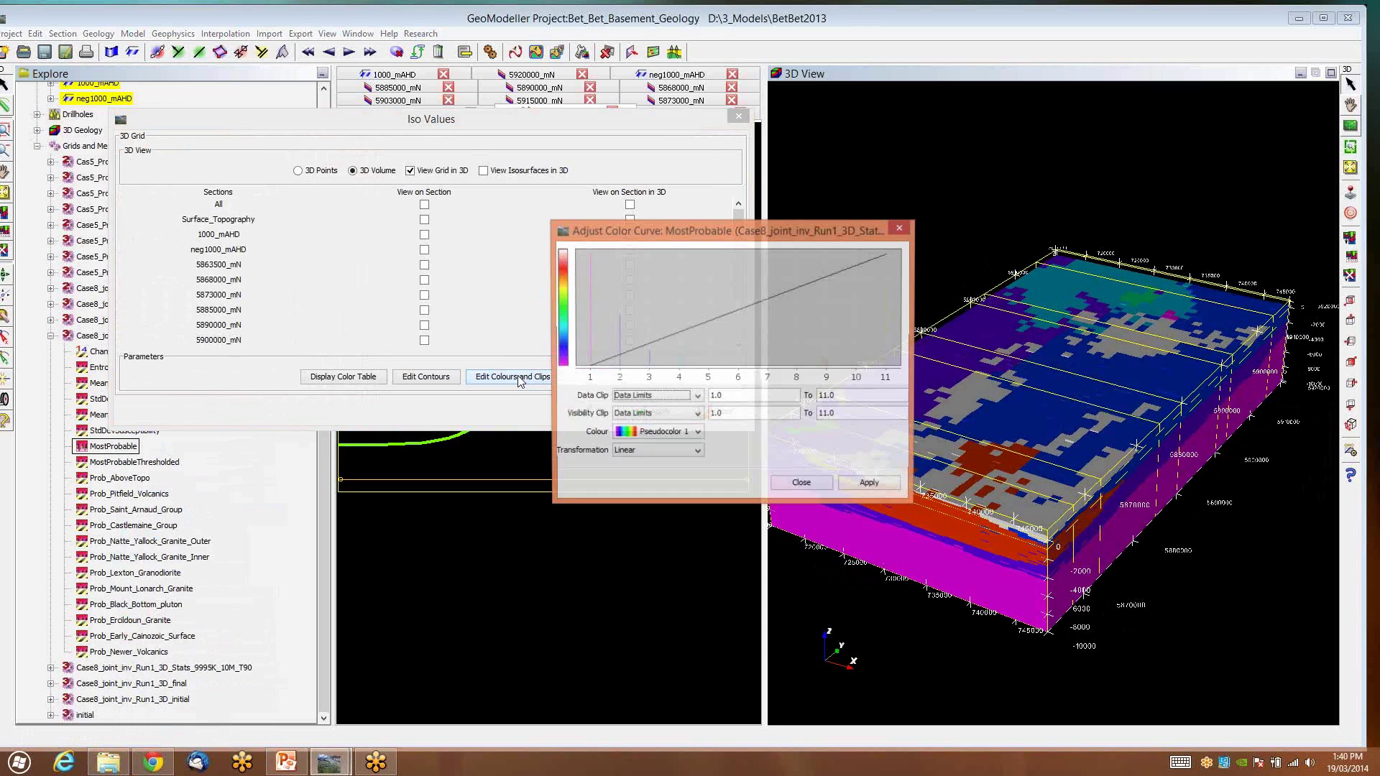
{"action": "left_click_drag", "start_coordinate": [693, 230], "coordinate": [566, 235]}
{"action": "left_click", "coordinate": [570, 439]}
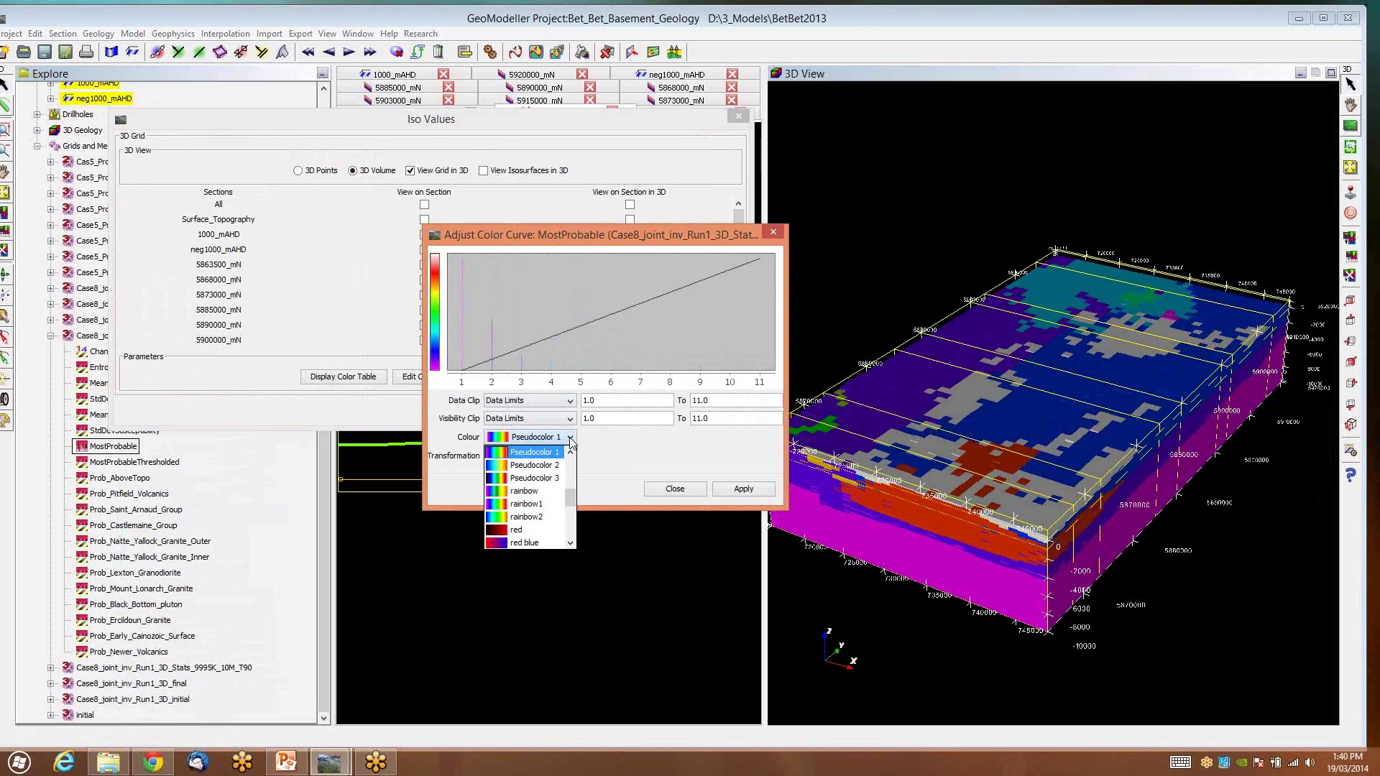
{"action": "left_click", "coordinate": [774, 231]}
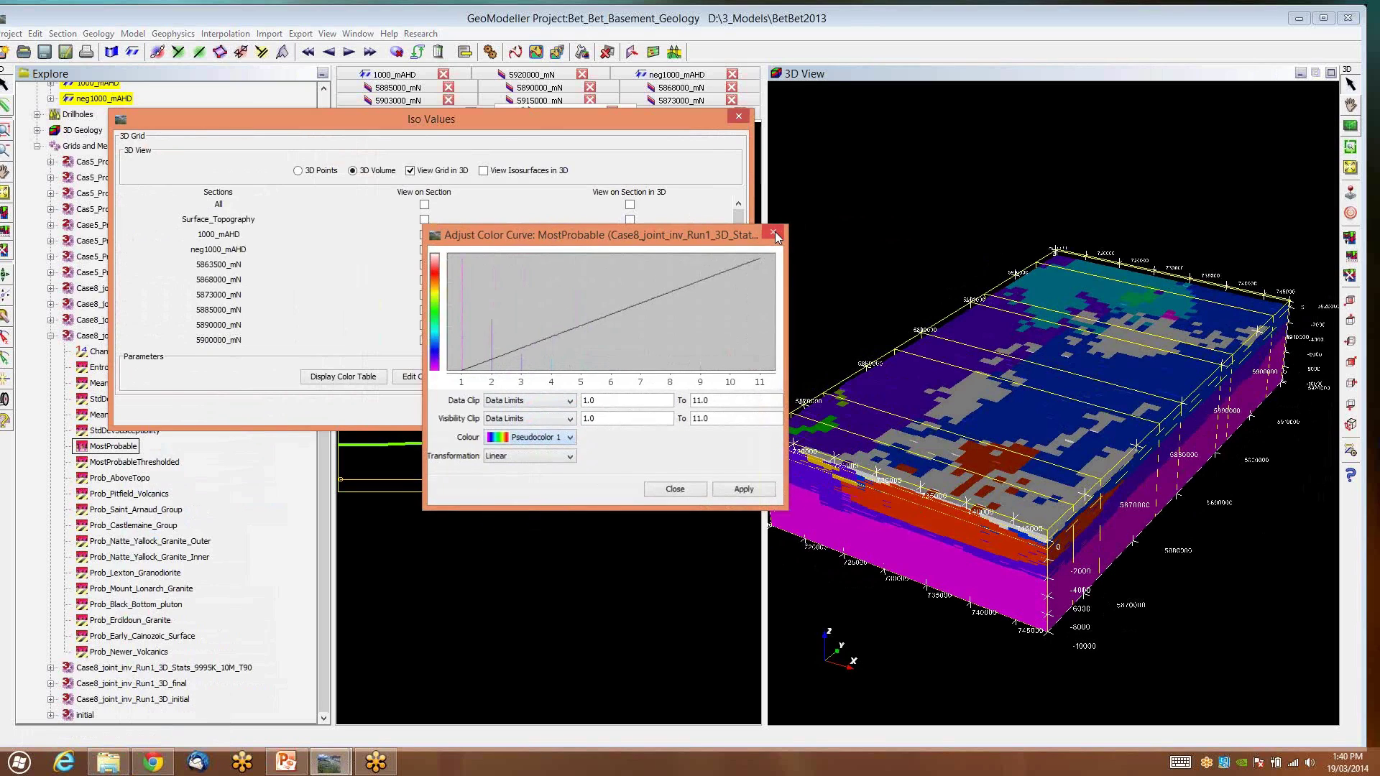
{"action": "left_click", "coordinate": [773, 232]}
{"action": "left_click", "coordinate": [738, 115]}
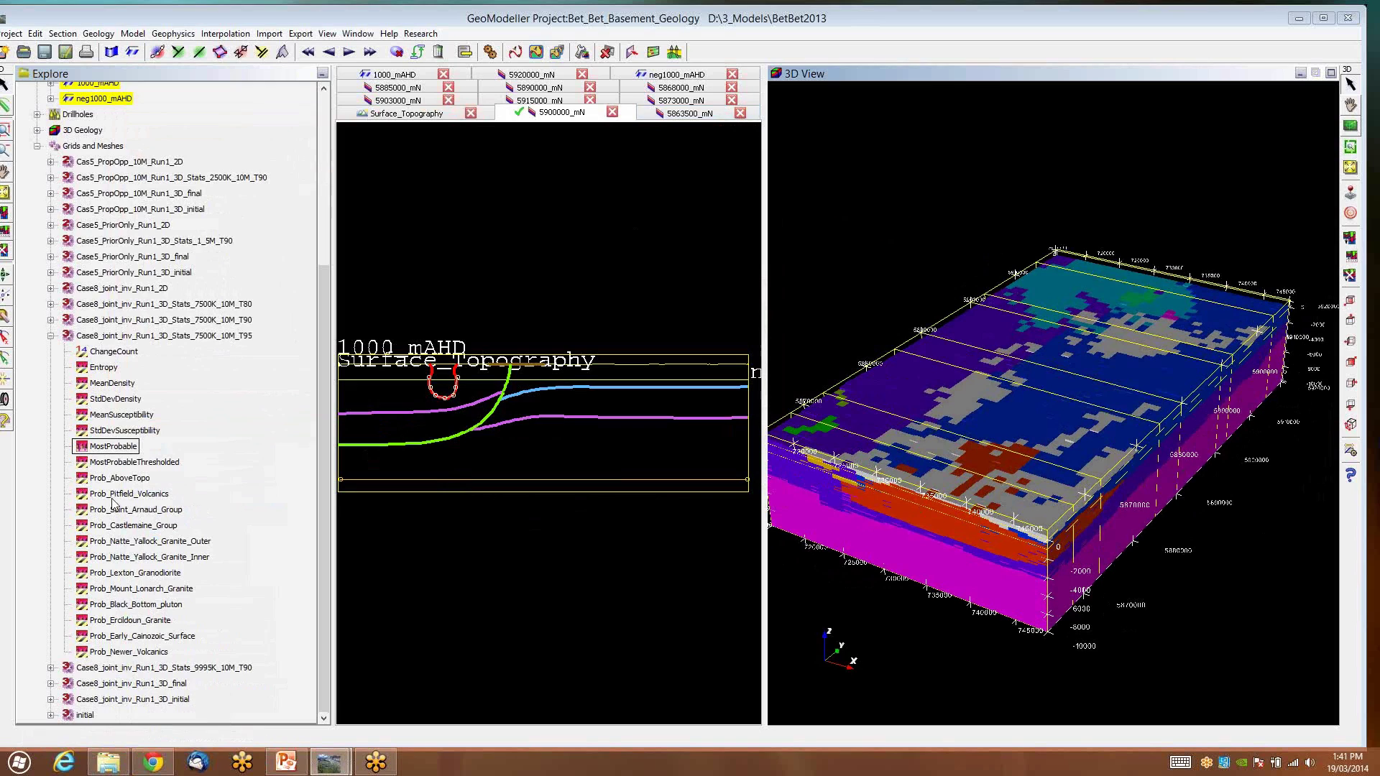
Step: Set the alias of the MostProbable field to Lithology in its field properties
{"action": "right_click", "coordinate": [127, 450]}
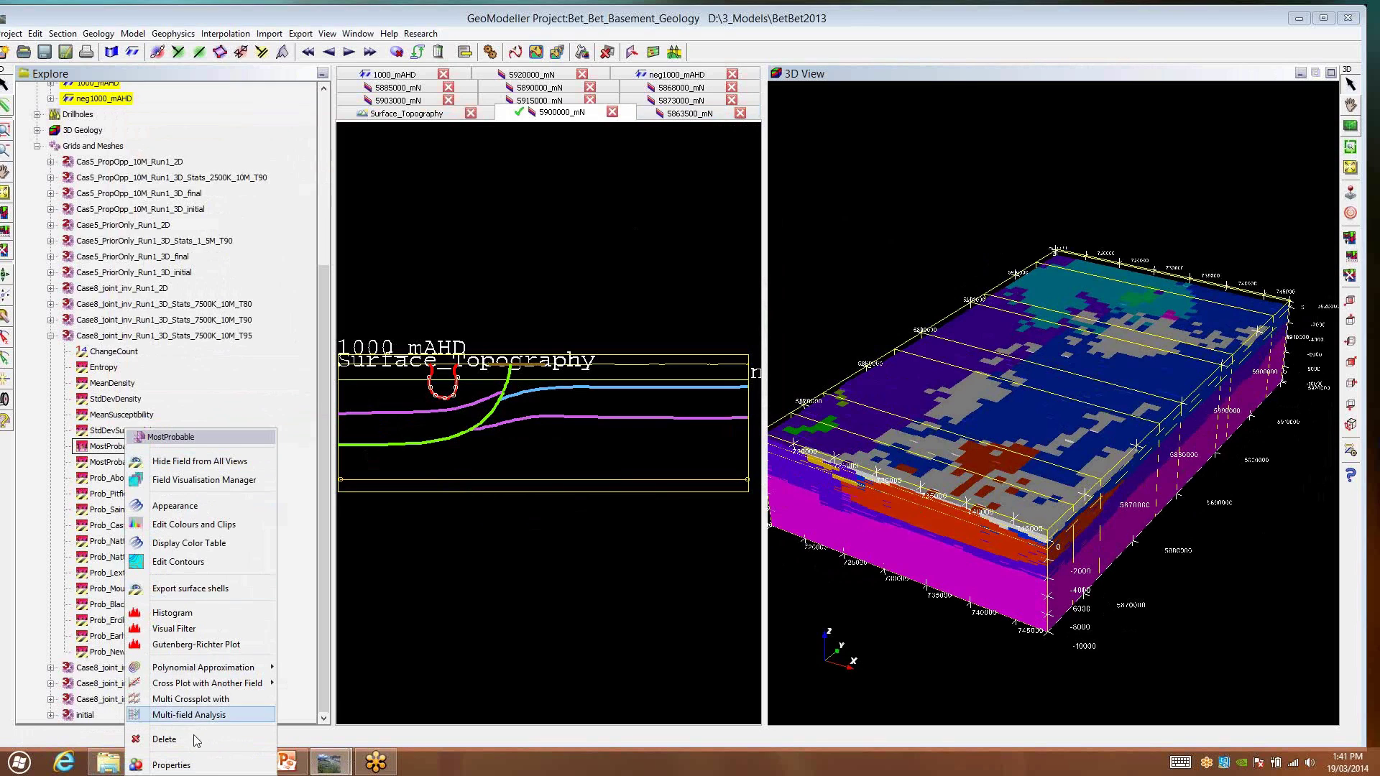
{"action": "left_click", "coordinate": [171, 765]}
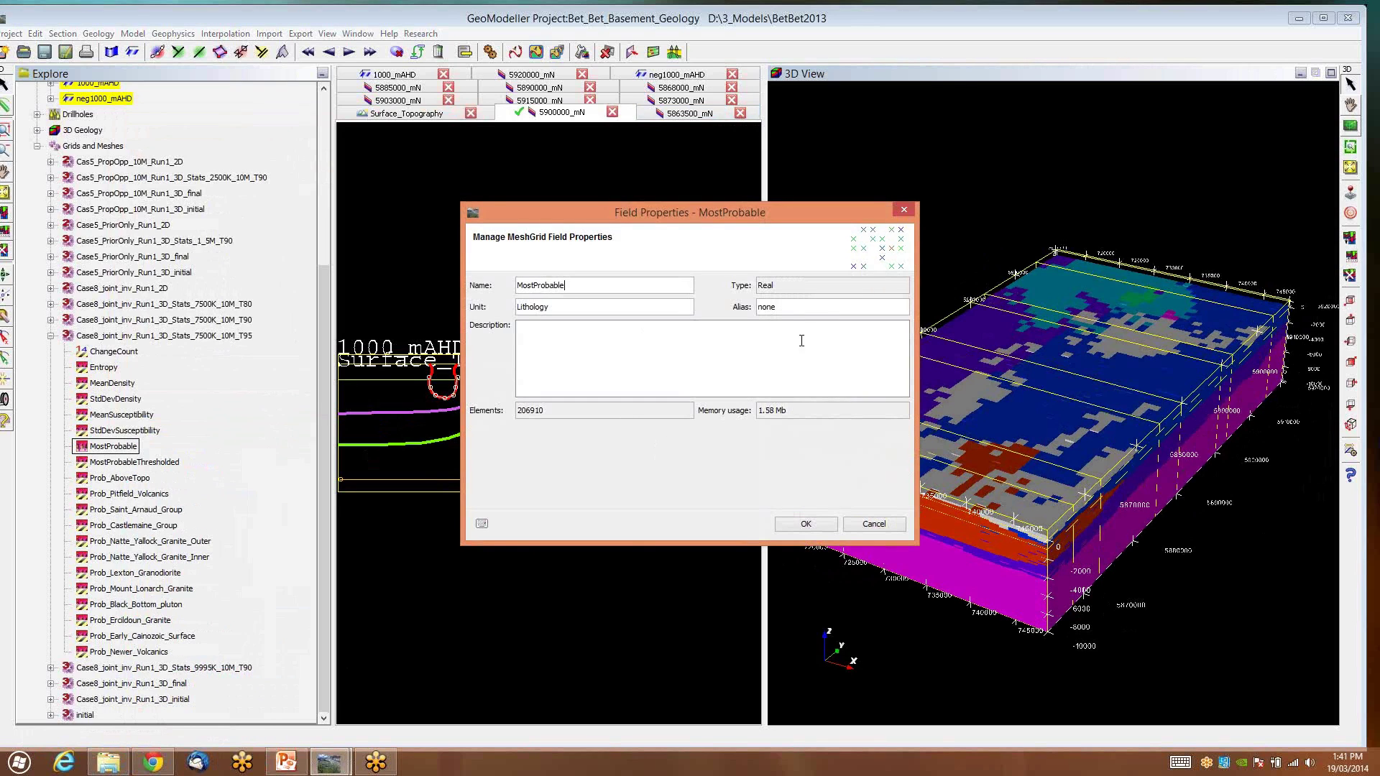
{"action": "double_click", "coordinate": [804, 314]}
{"action": "type", "text": "Lithology"}
{"action": "left_click", "coordinate": [820, 526]}
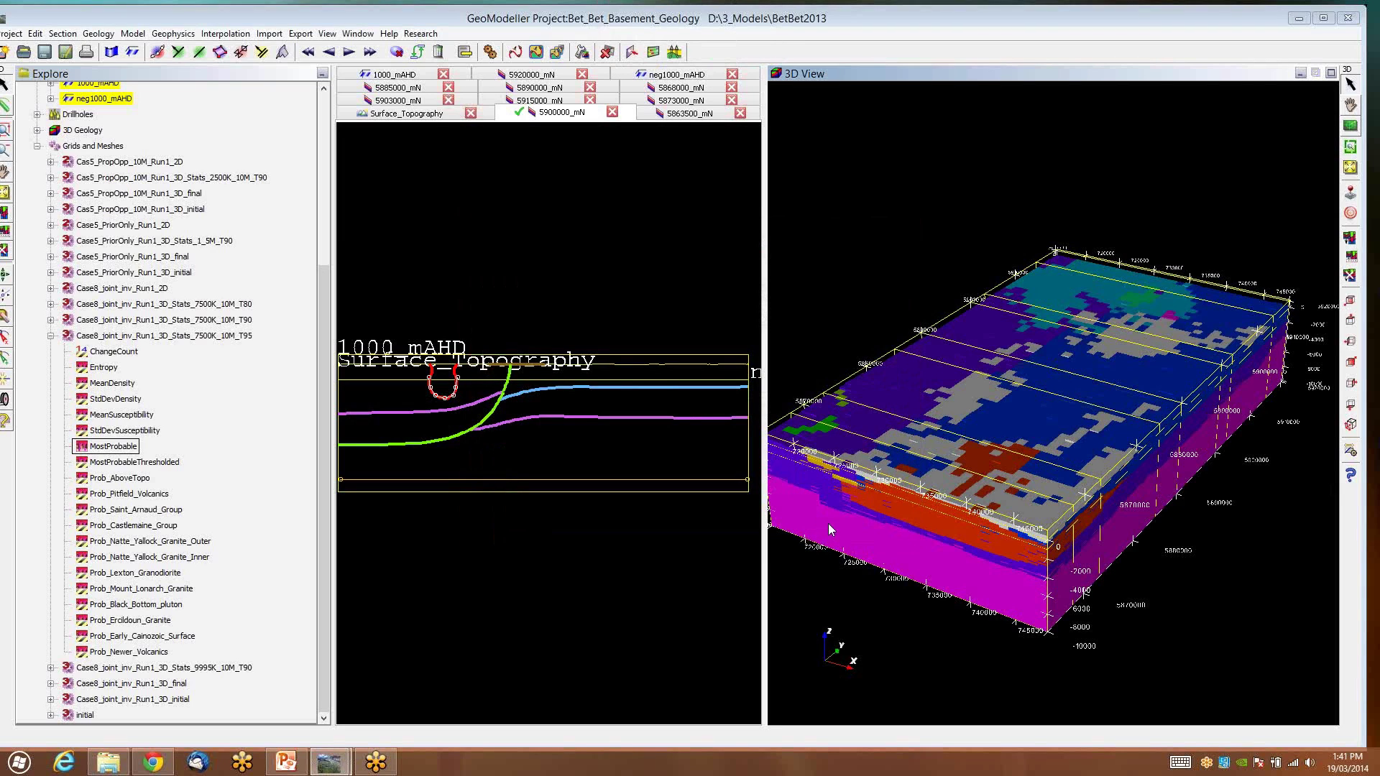
Step: Reapply the MostProbable field's 3D volume display to refresh its colours and inspect the block from above
{"action": "right_click", "coordinate": [125, 449]}
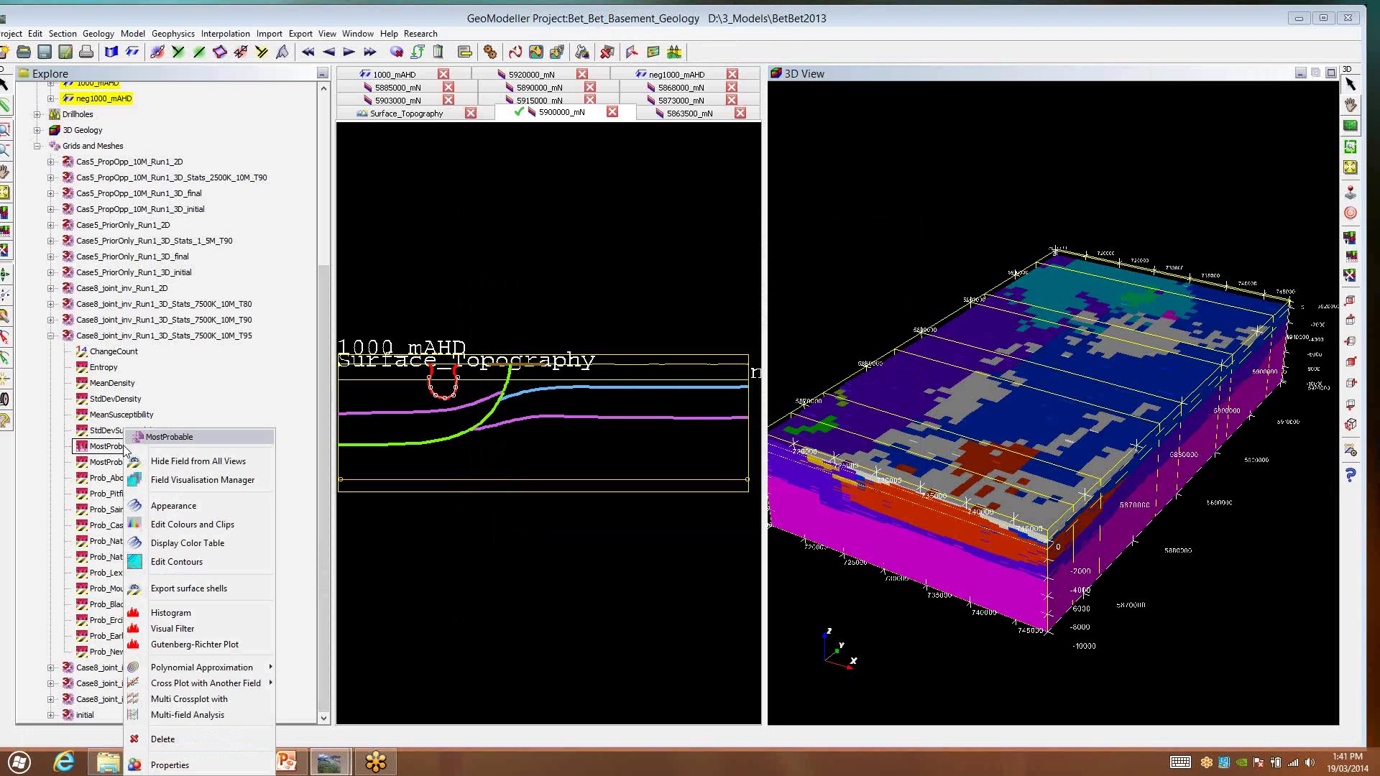
{"action": "left_click", "coordinate": [185, 481]}
{"action": "left_click", "coordinate": [410, 173]}
{"action": "left_click", "coordinate": [409, 172]}
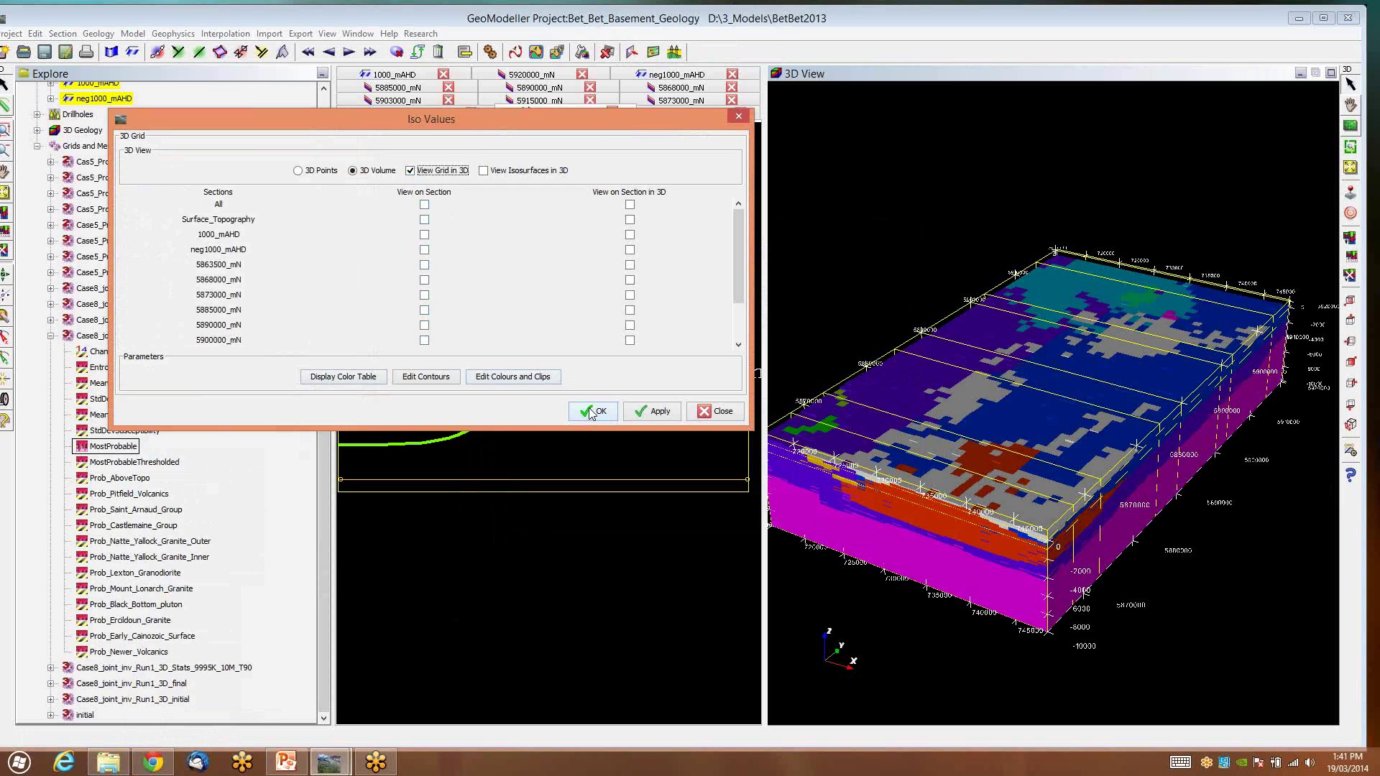
{"action": "left_click", "coordinate": [591, 412]}
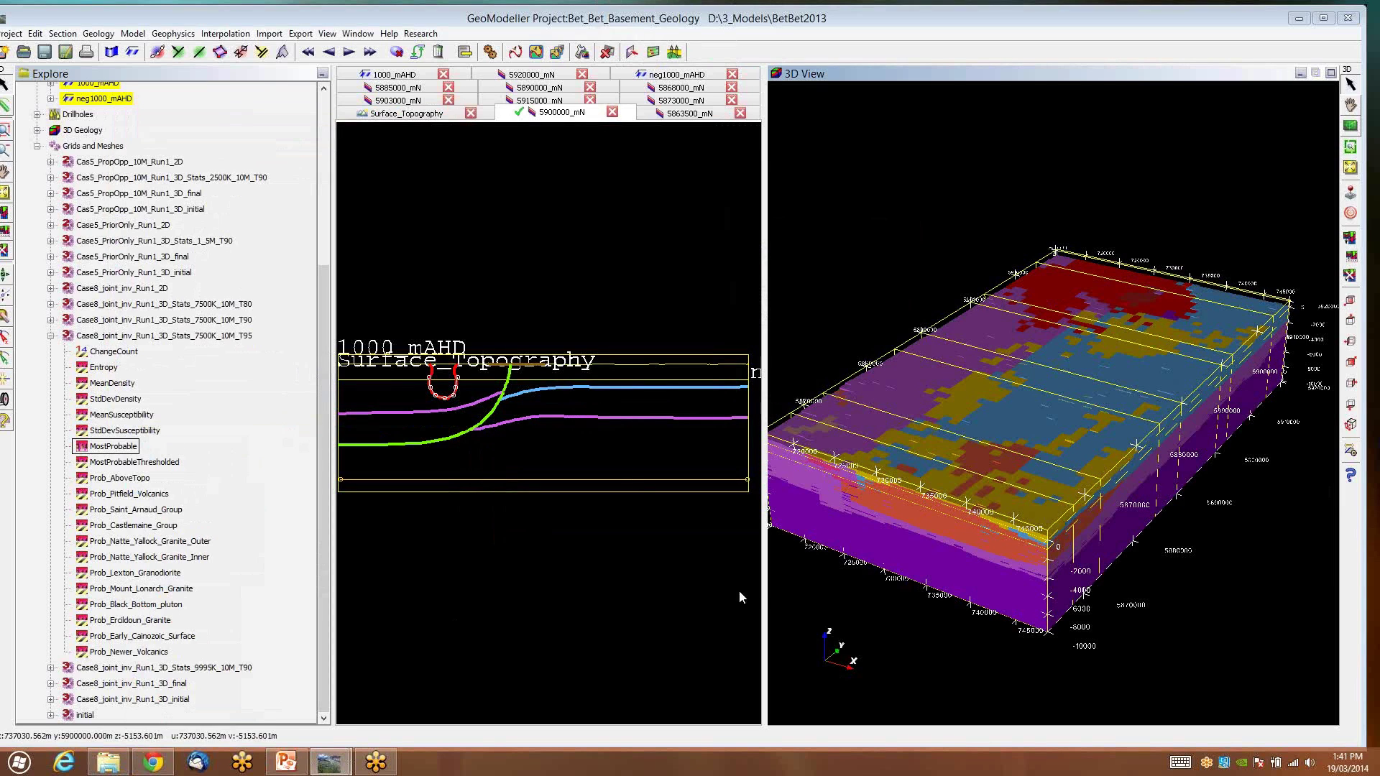
{"action": "left_click_drag", "start_coordinate": [909, 551], "coordinate": [914, 615]}
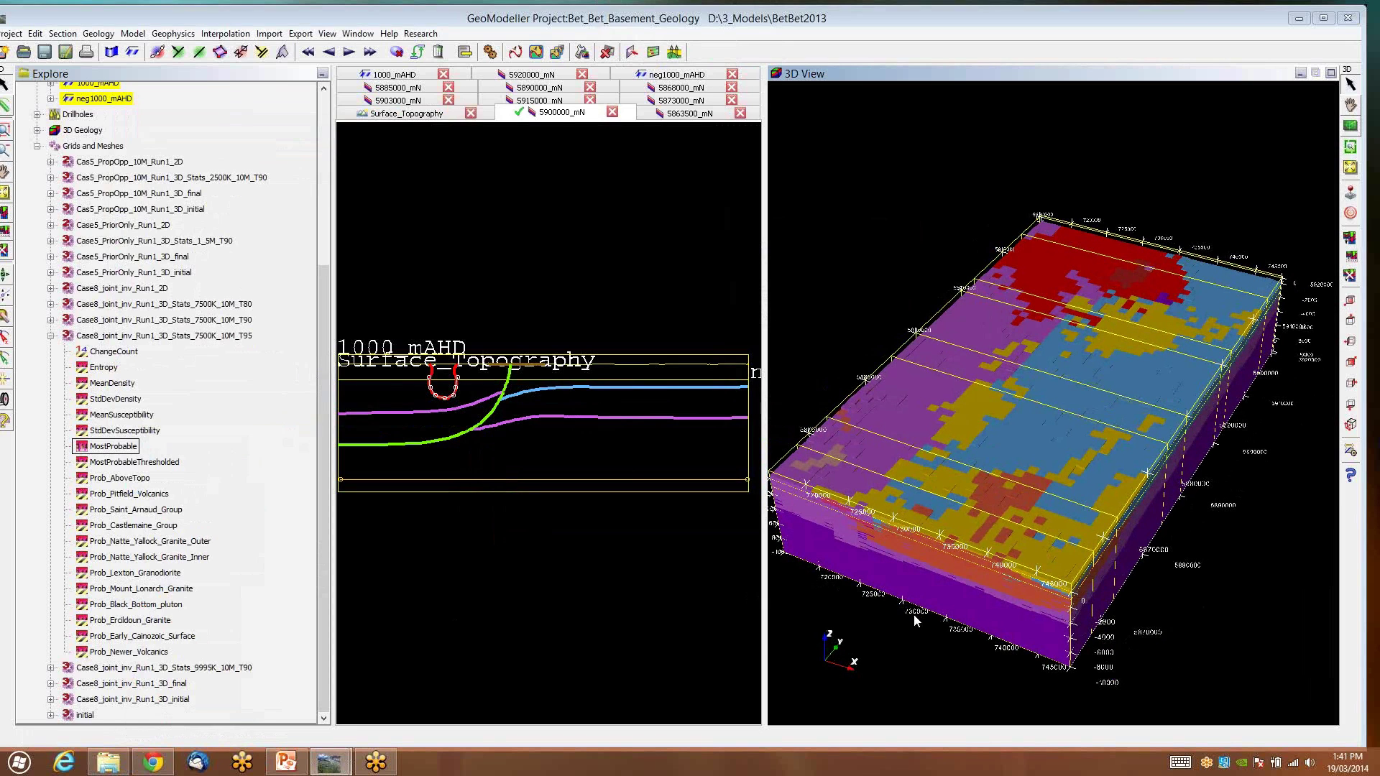
Step: Hide the MostProbable field from all views and check the alias in the MostProbableThresholded field properties
{"action": "right_click", "coordinate": [123, 451]}
{"action": "left_click", "coordinate": [188, 460]}
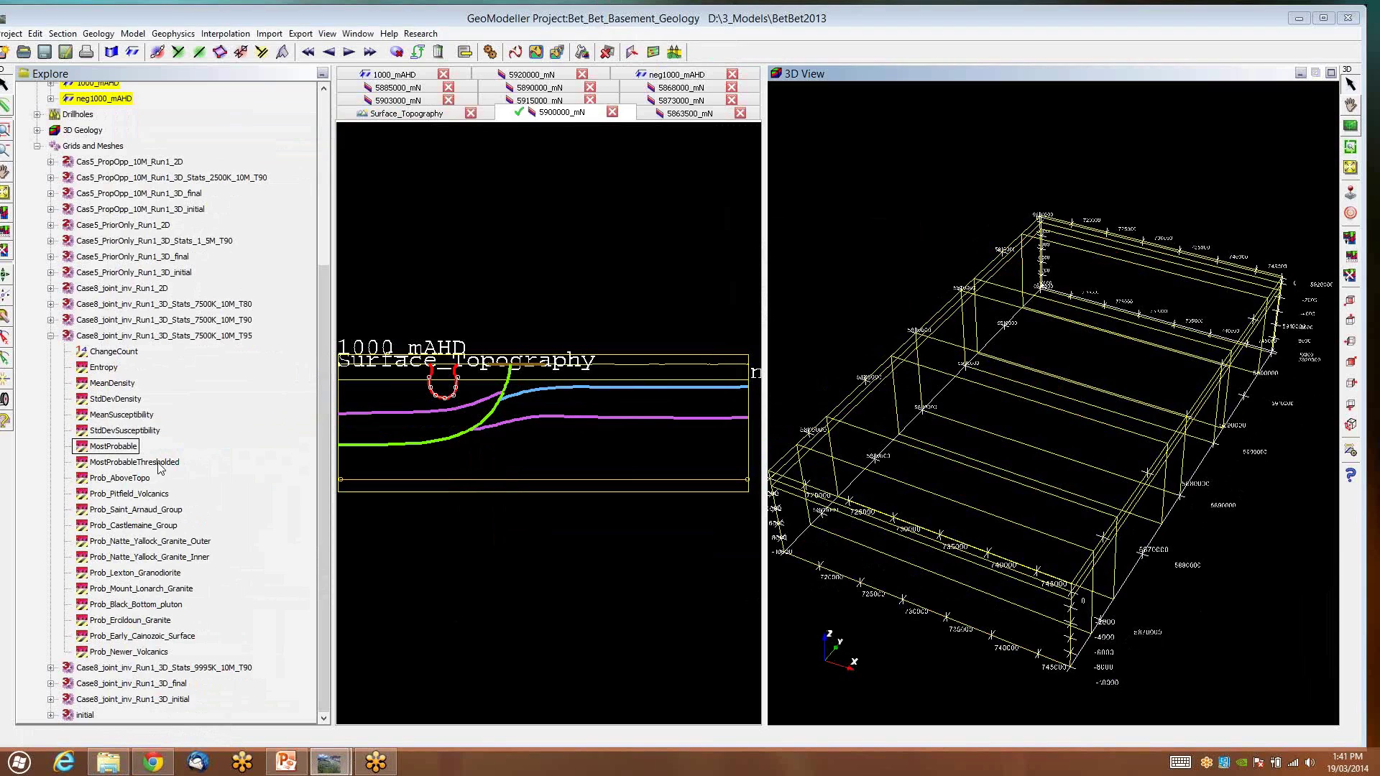
{"action": "right_click", "coordinate": [160, 466]}
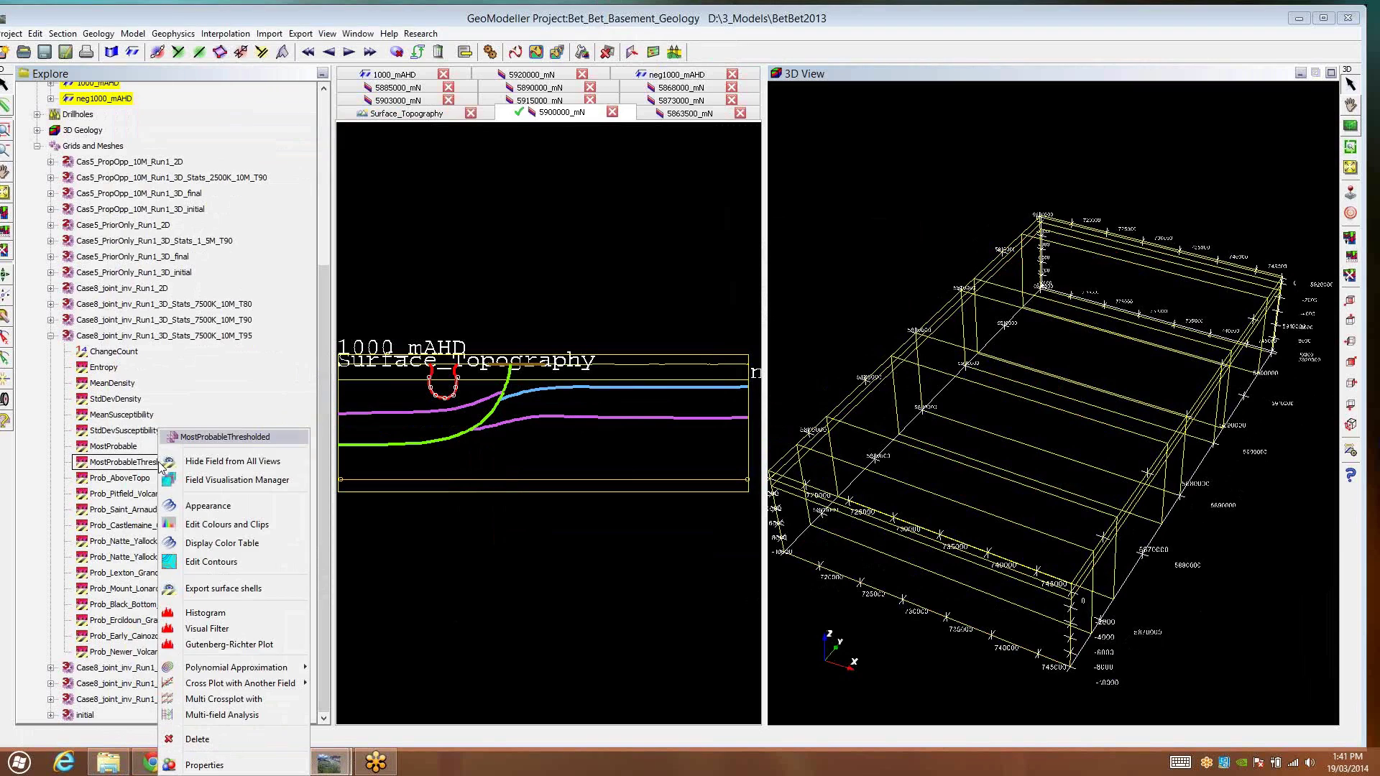
{"action": "left_click", "coordinate": [216, 766]}
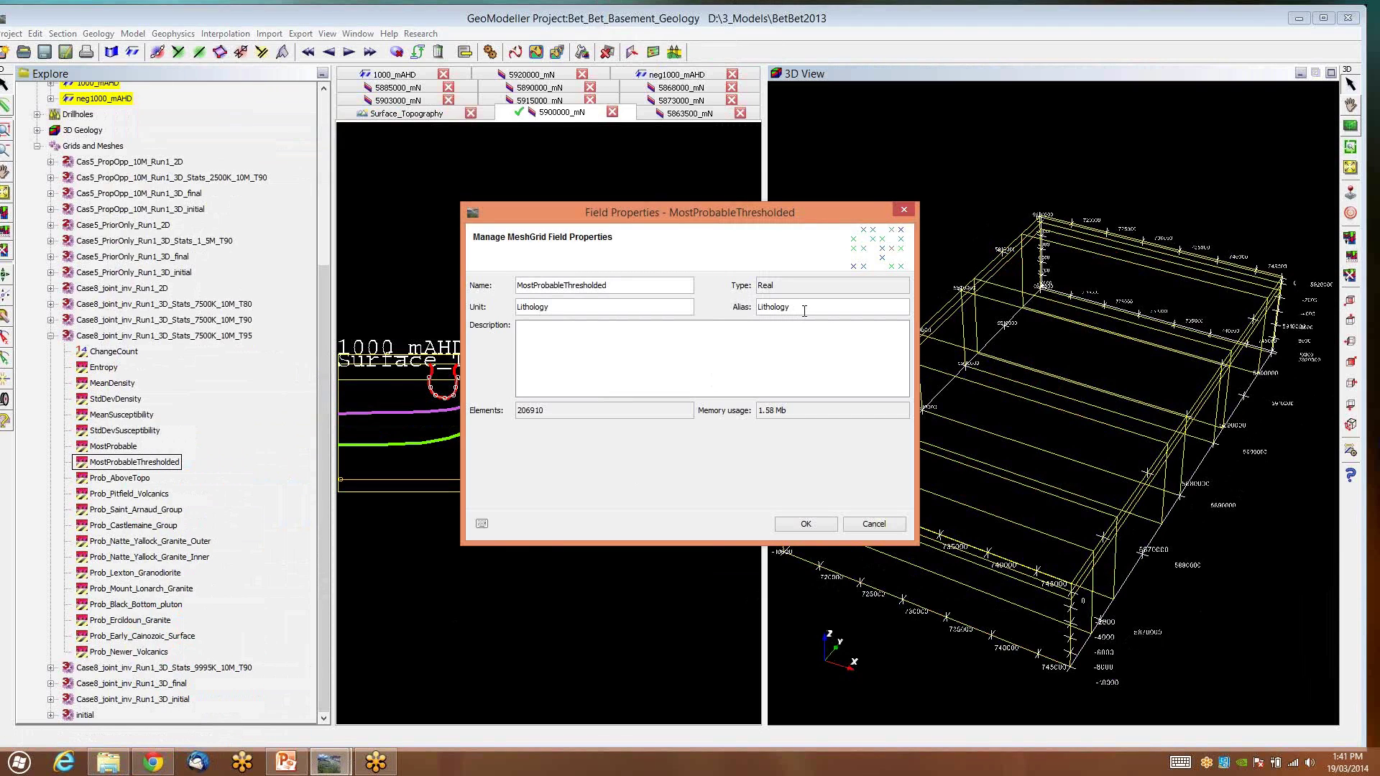
{"action": "left_click", "coordinate": [805, 523]}
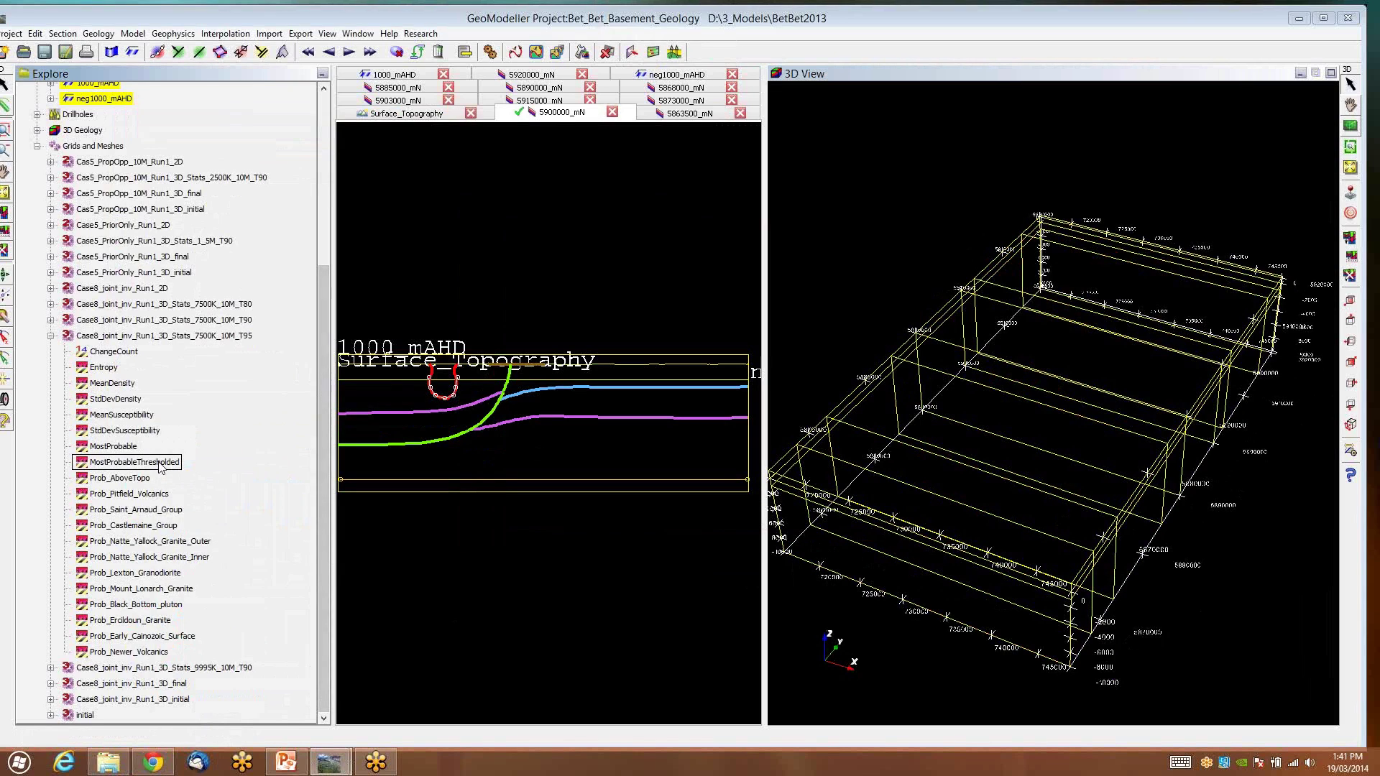
Step: Display the MostProbableThresholded field as a 3D volume and inspect the block's top and end faces
{"action": "right_click", "coordinate": [161, 463]}
{"action": "left_click", "coordinate": [238, 479]}
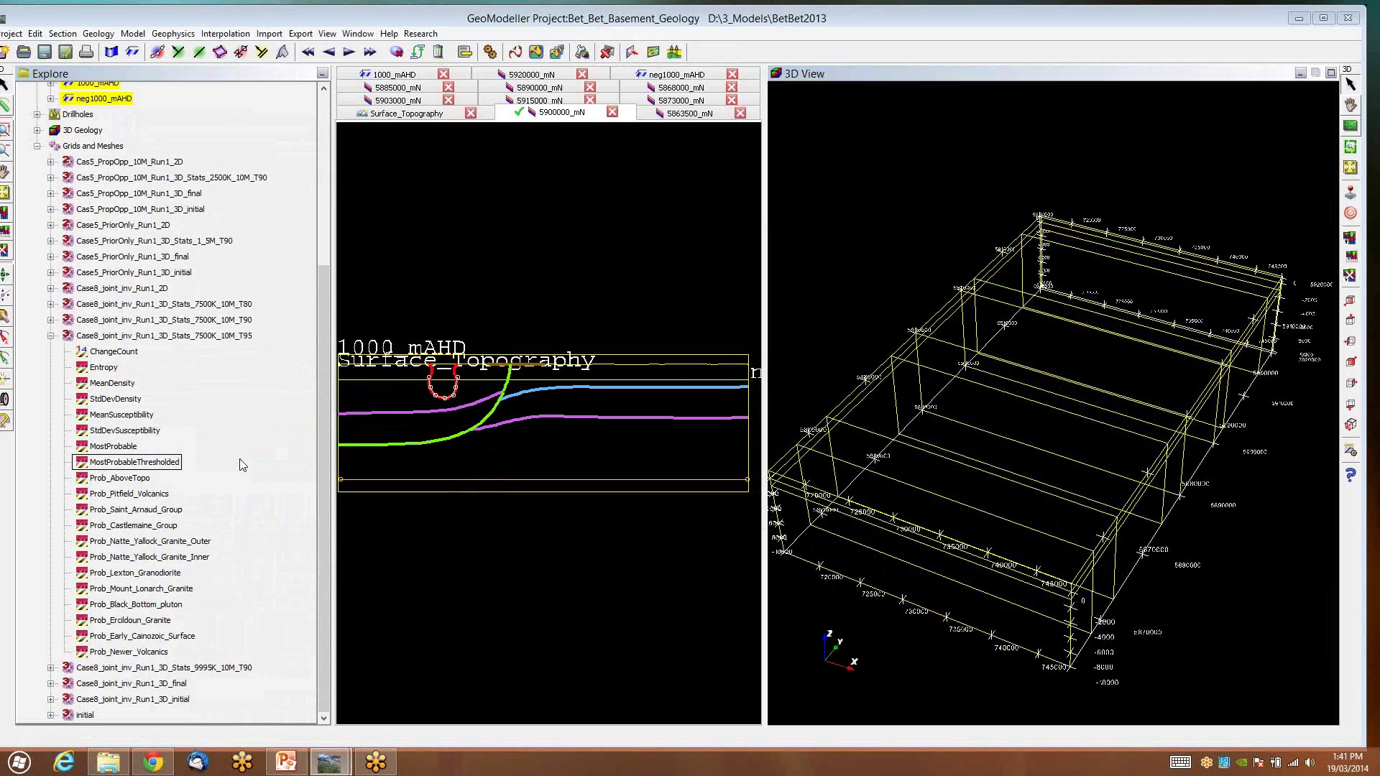
{"action": "left_click", "coordinate": [411, 171]}
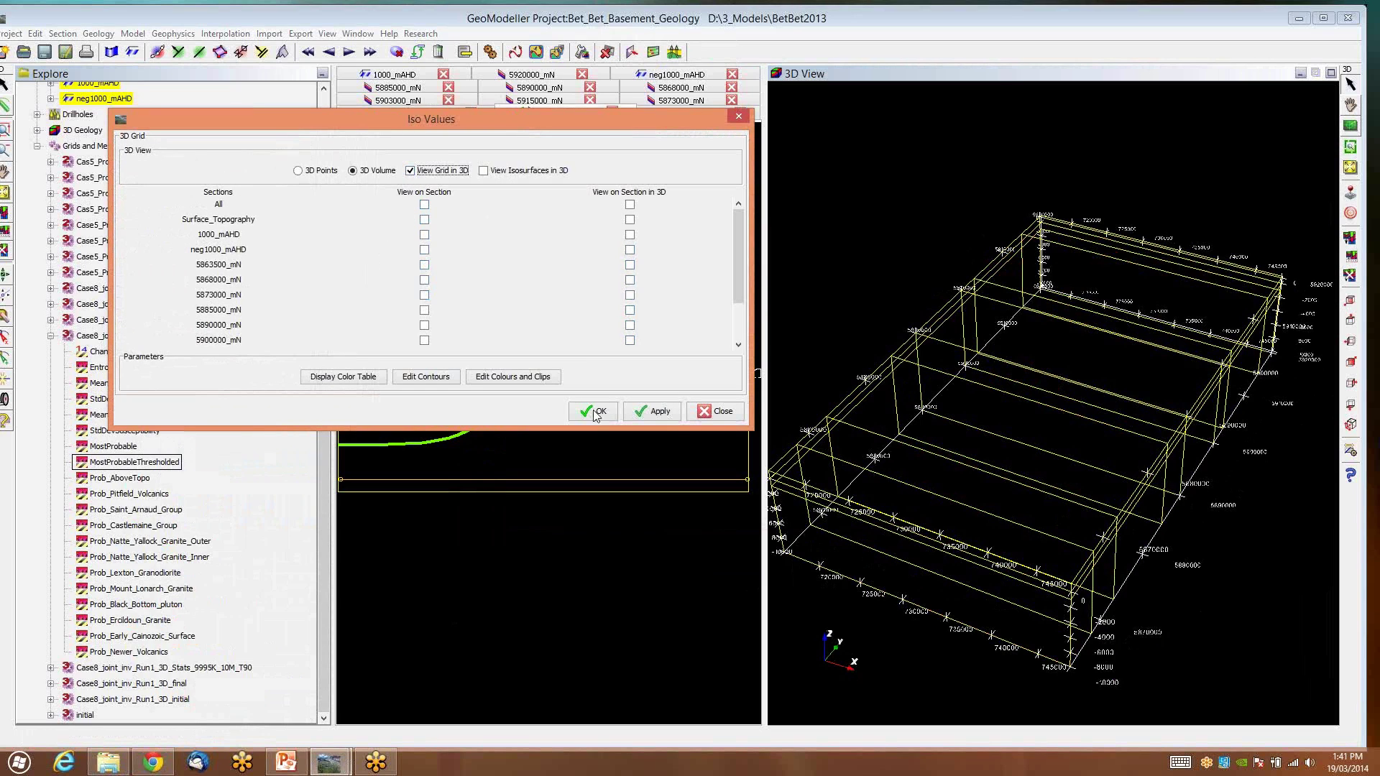
{"action": "left_click", "coordinate": [596, 412]}
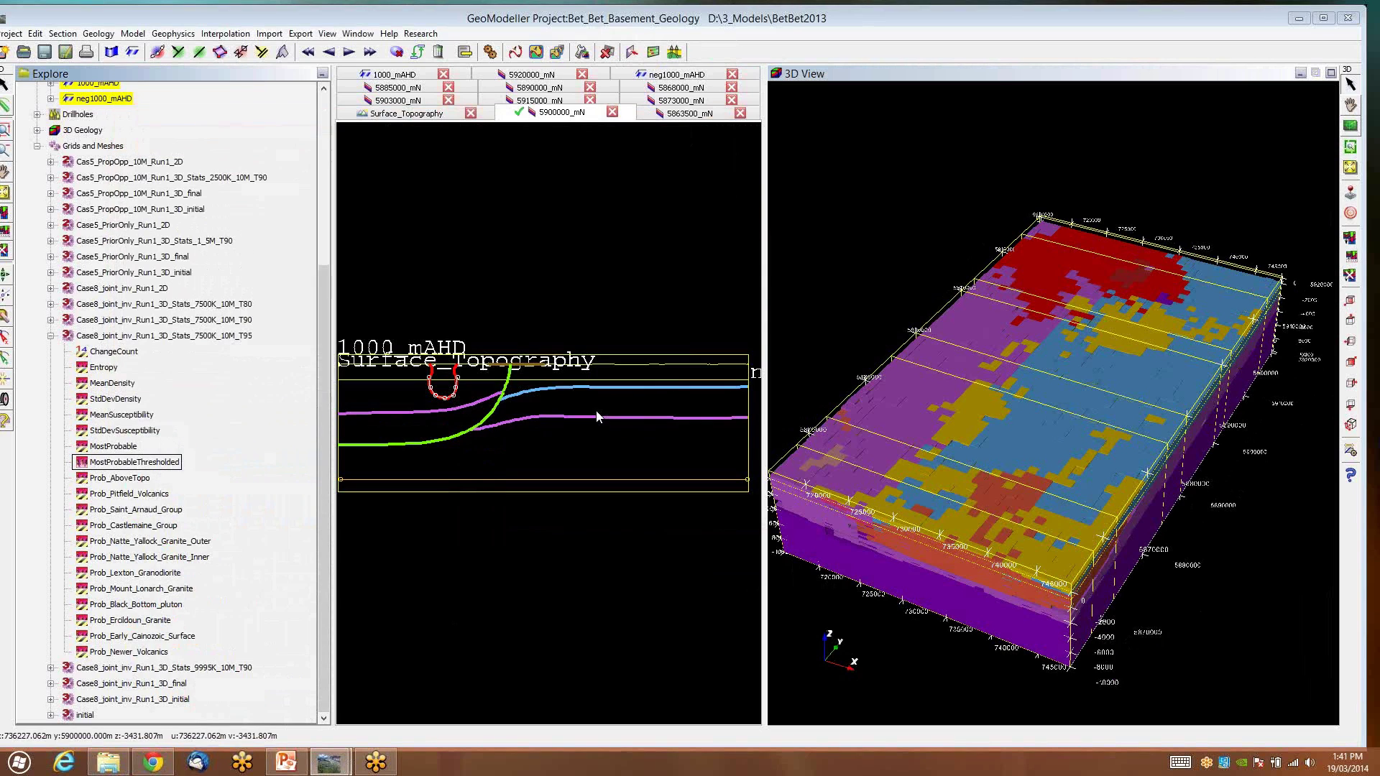
{"action": "left_click_drag", "start_coordinate": [1077, 469], "coordinate": [1006, 390]}
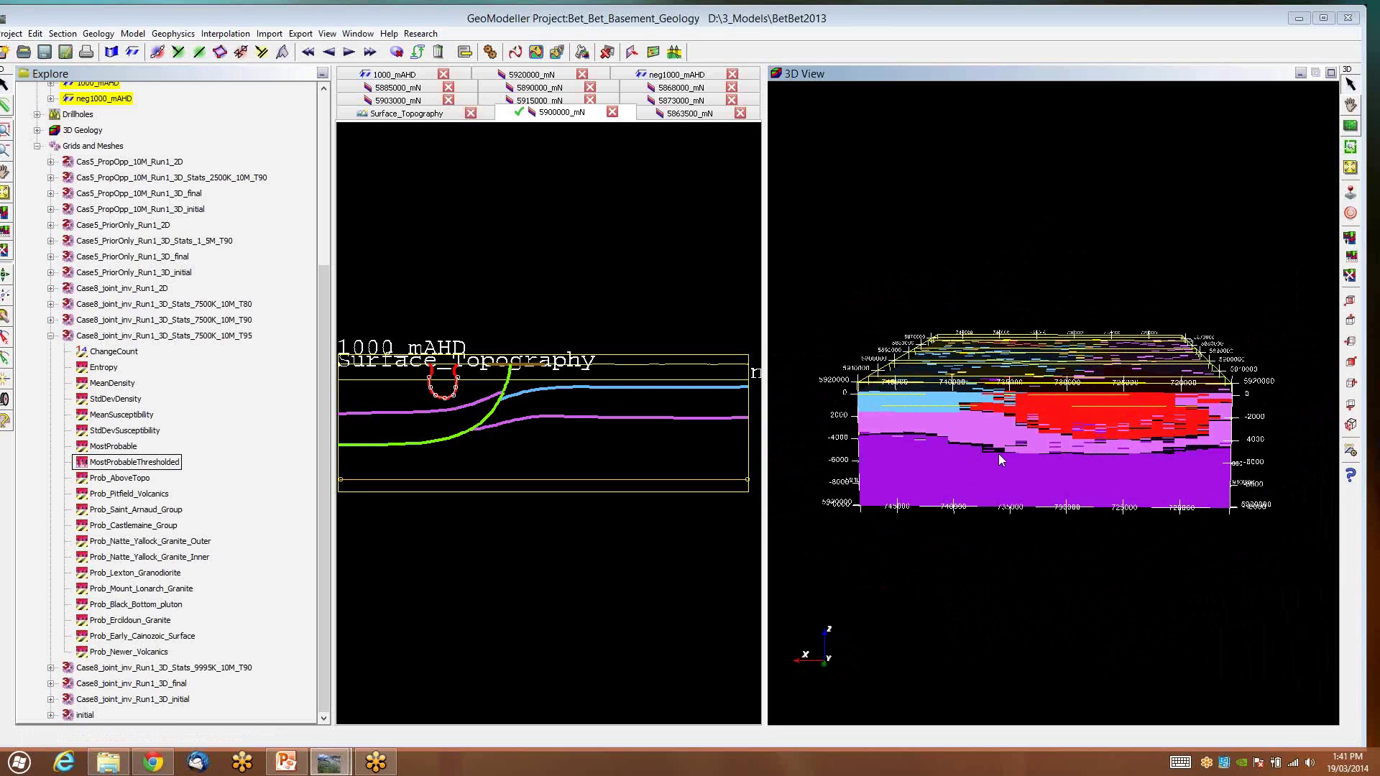
{"action": "left_click_drag", "start_coordinate": [1145, 461], "coordinate": [1154, 506]}
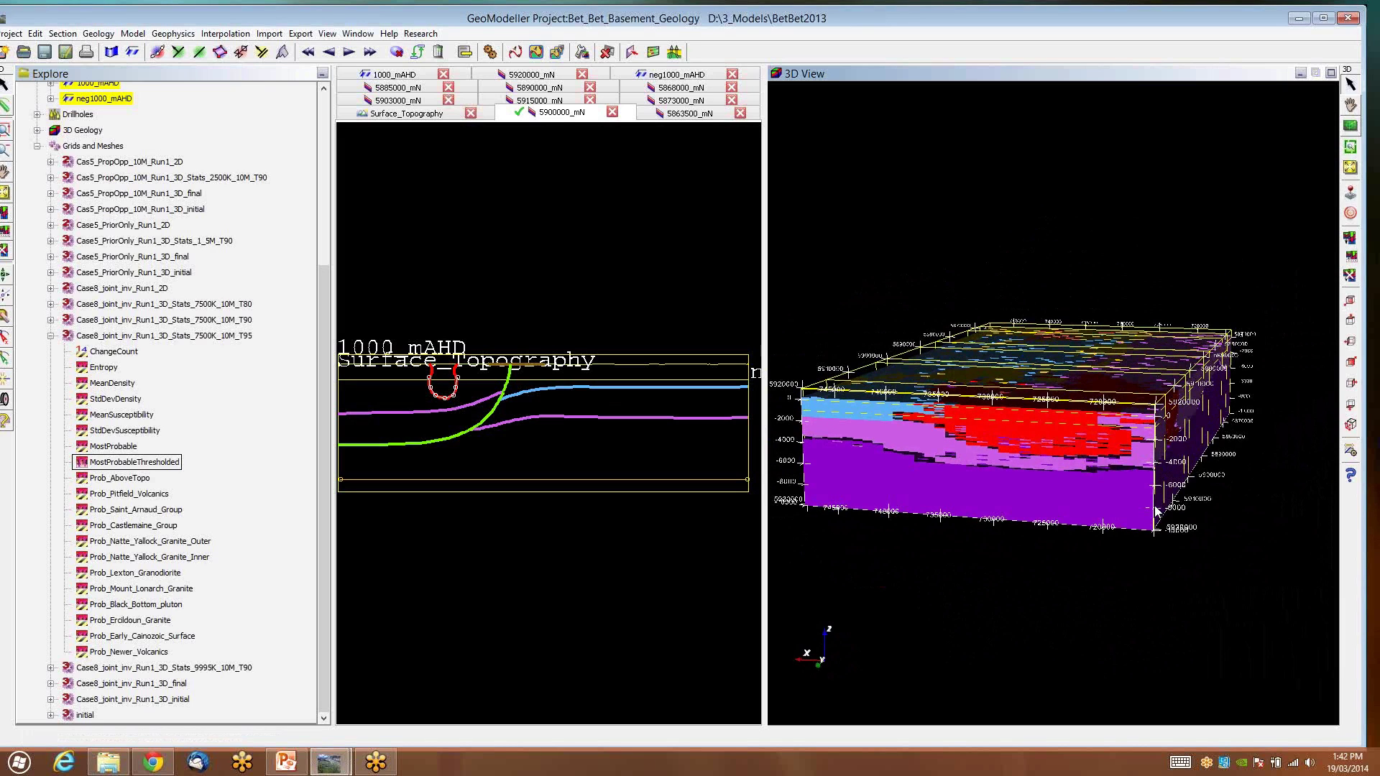
Step: Clip the MostProbableThresholded volume along XZ to about 5,914,710, inspect the section, and restore the clip to 5,863,500
{"action": "left_click", "coordinate": [1351, 451]}
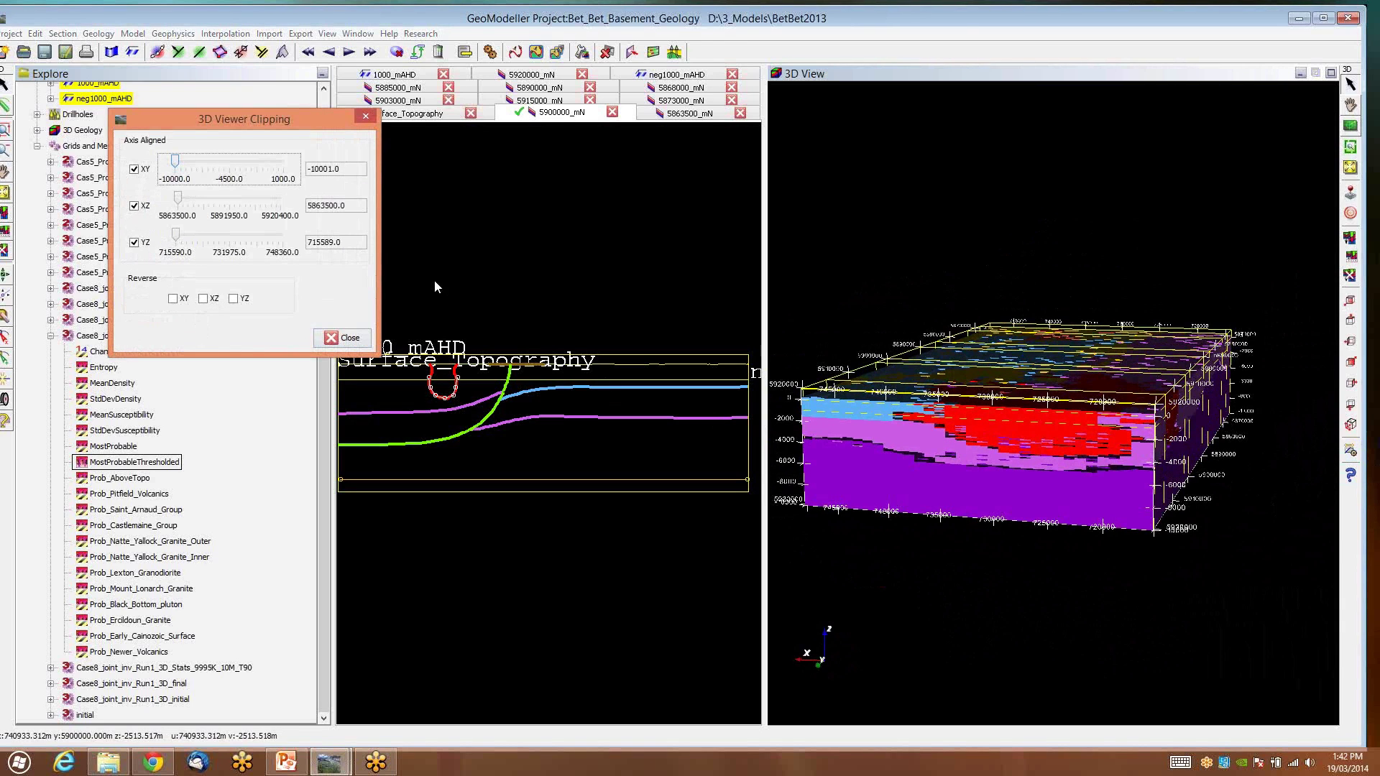
{"action": "mouse_move", "coordinate": [179, 202]}
{"action": "left_mouse_down"}
{"action": "mouse_move", "coordinate": [236, 202]}
{"action": "mouse_move", "coordinate": [175, 203]}
{"action": "left_mouse_up"}
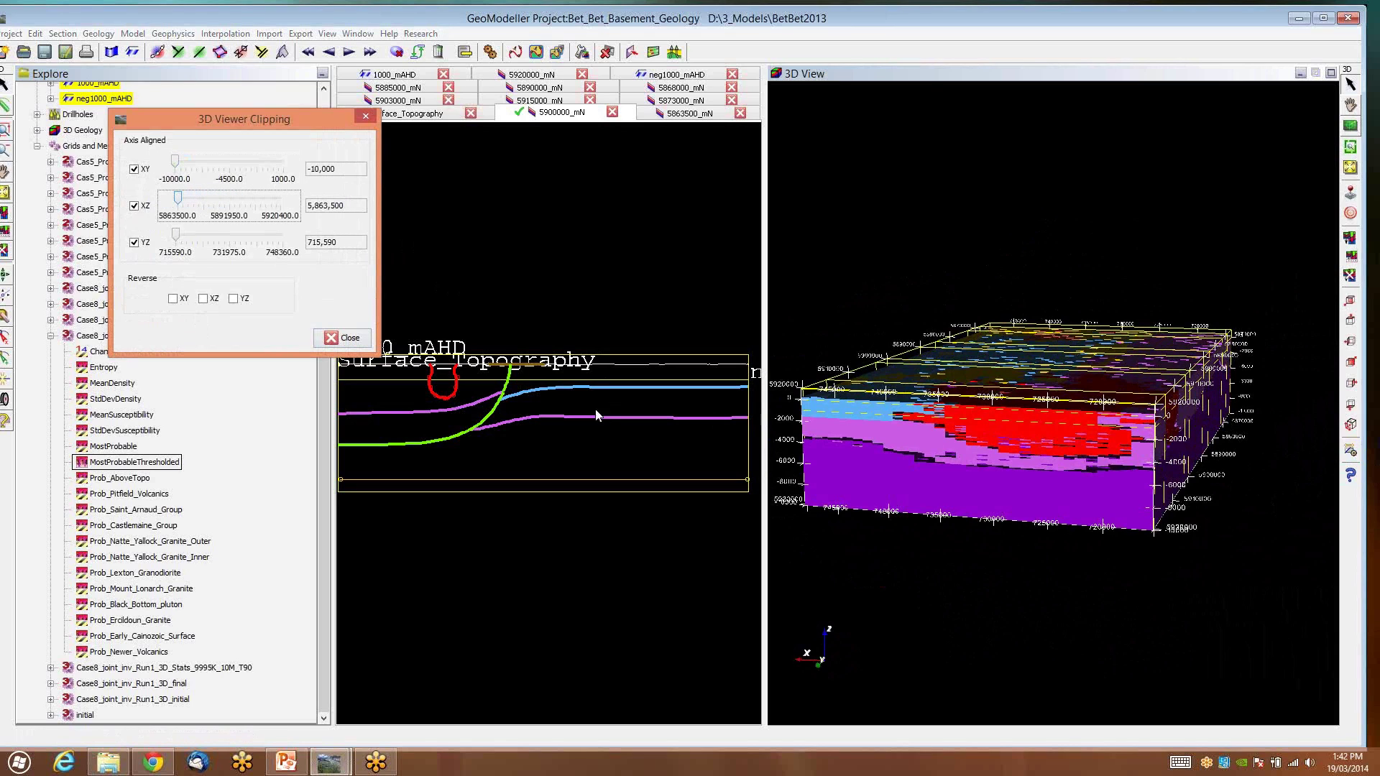
{"action": "left_click_drag", "start_coordinate": [826, 413], "coordinate": [1093, 524]}
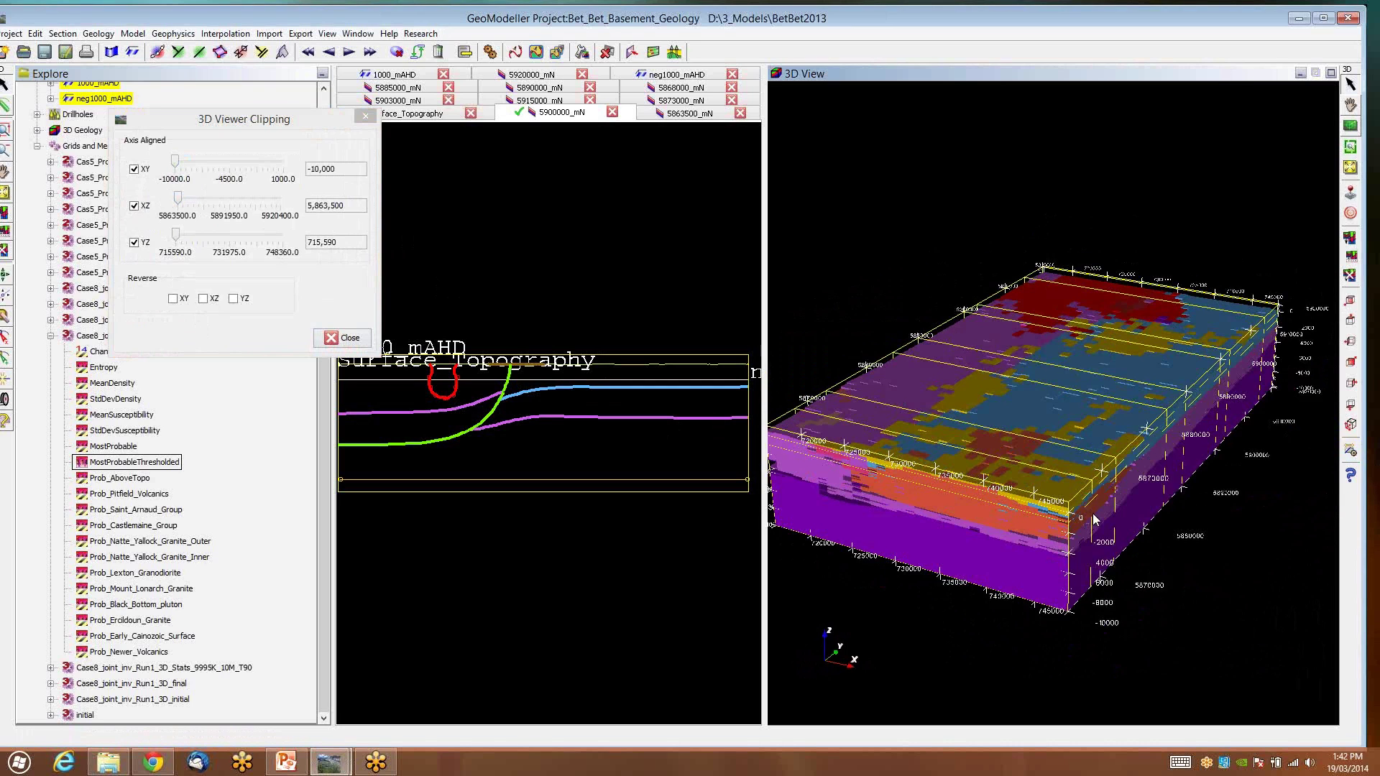
{"action": "left_click_drag", "start_coordinate": [179, 199], "coordinate": [273, 192]}
{"action": "left_click_drag", "start_coordinate": [937, 380], "coordinate": [852, 444]}
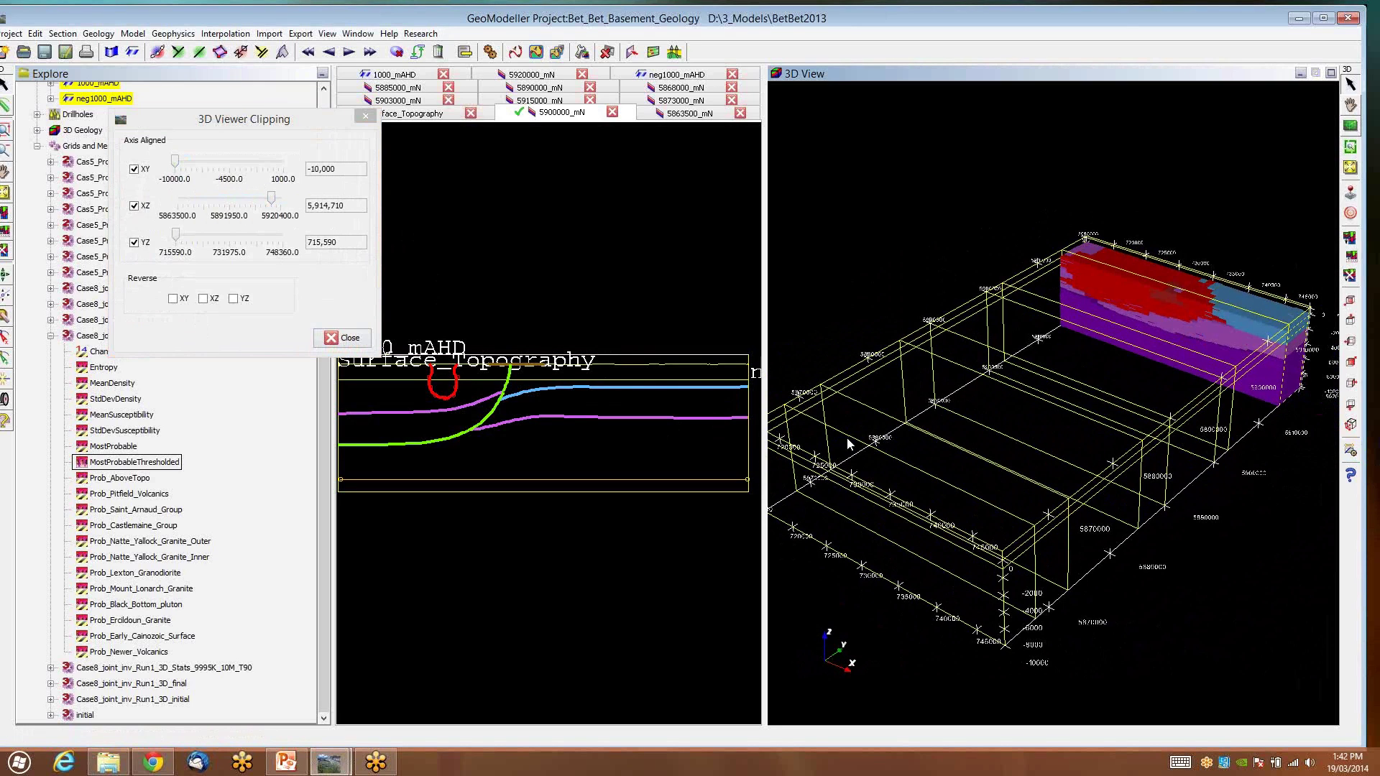
{"action": "left_click_drag", "start_coordinate": [272, 203], "coordinate": [228, 204]}
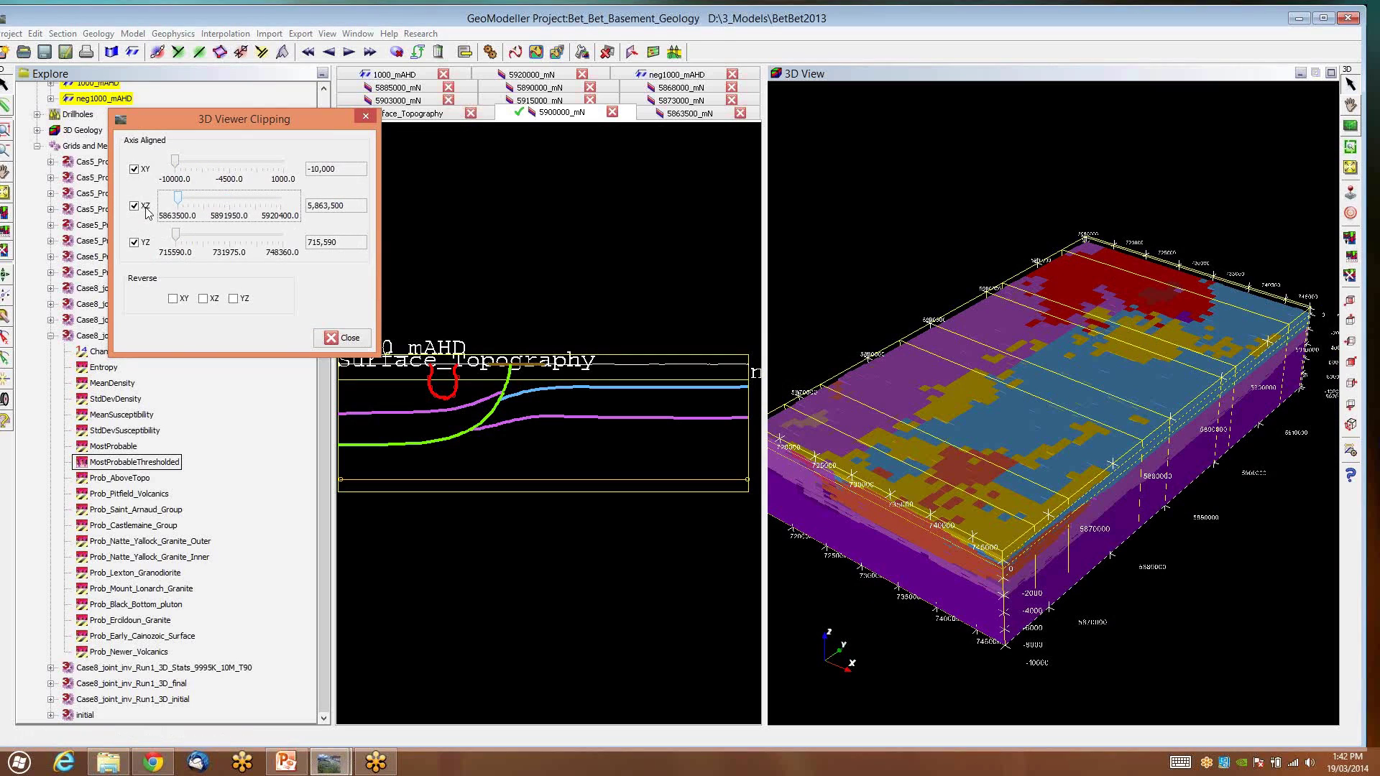
{"action": "left_click", "coordinate": [366, 116]}
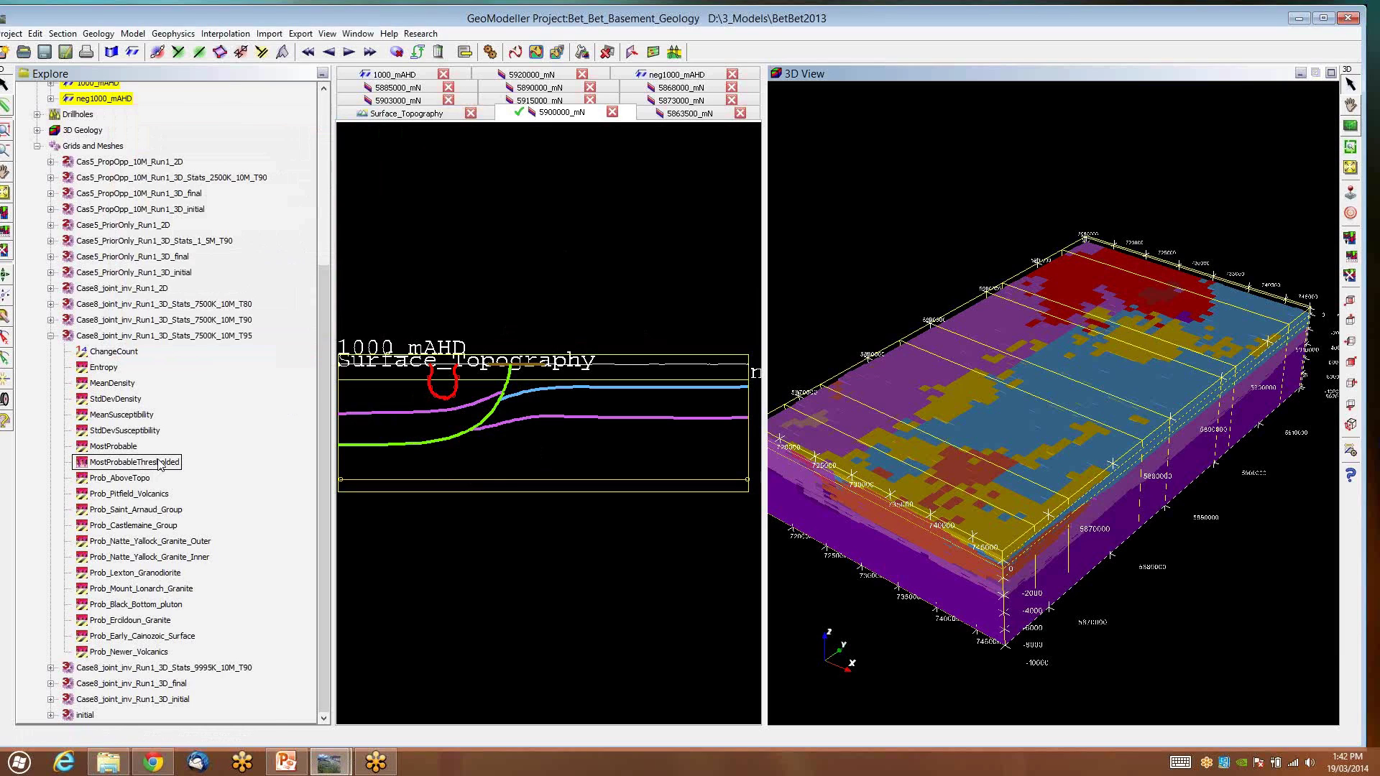
Step: View the field calculator for Case8_joint_inv_Run1_3D_Stats_7500K_10M_T95, close it, and collapse that mesh
{"action": "right_click", "coordinate": [124, 446]}
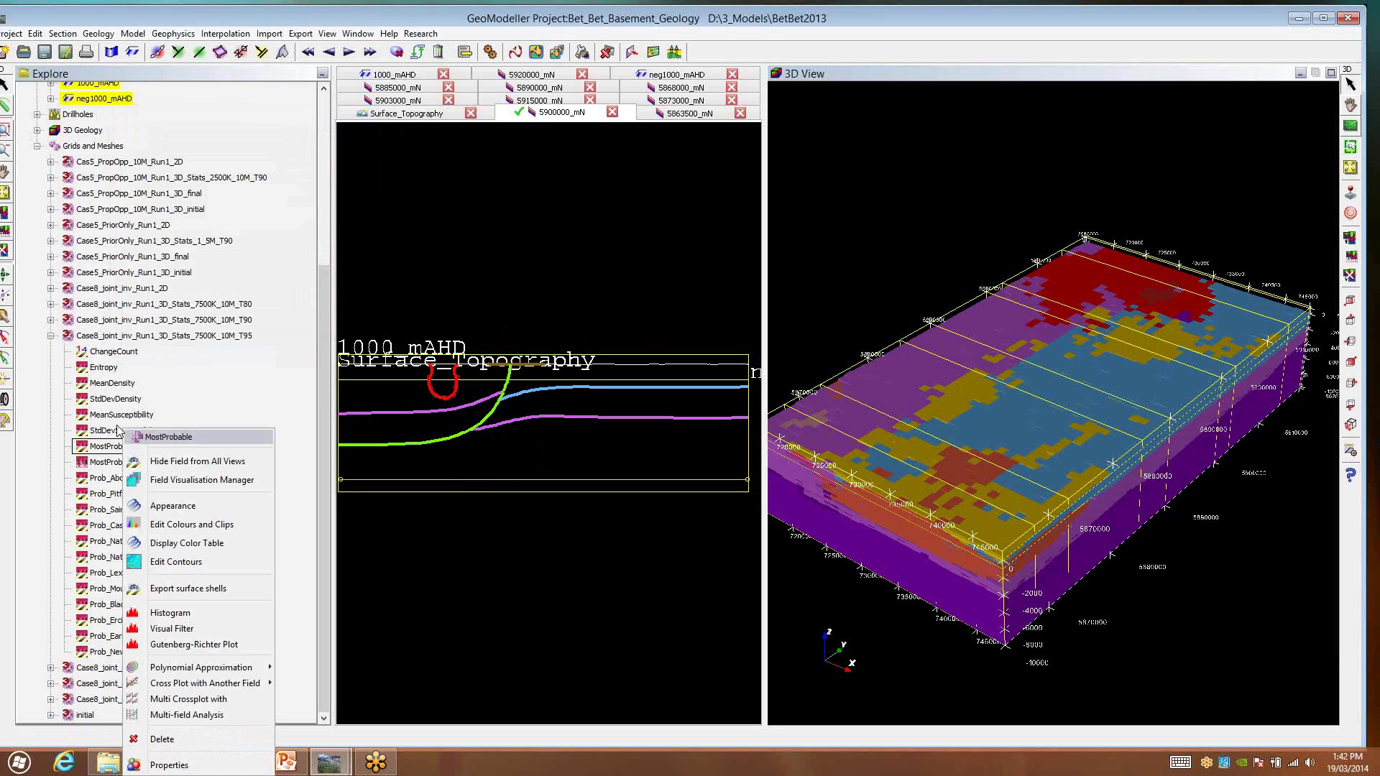
{"action": "left_click", "coordinate": [122, 343]}
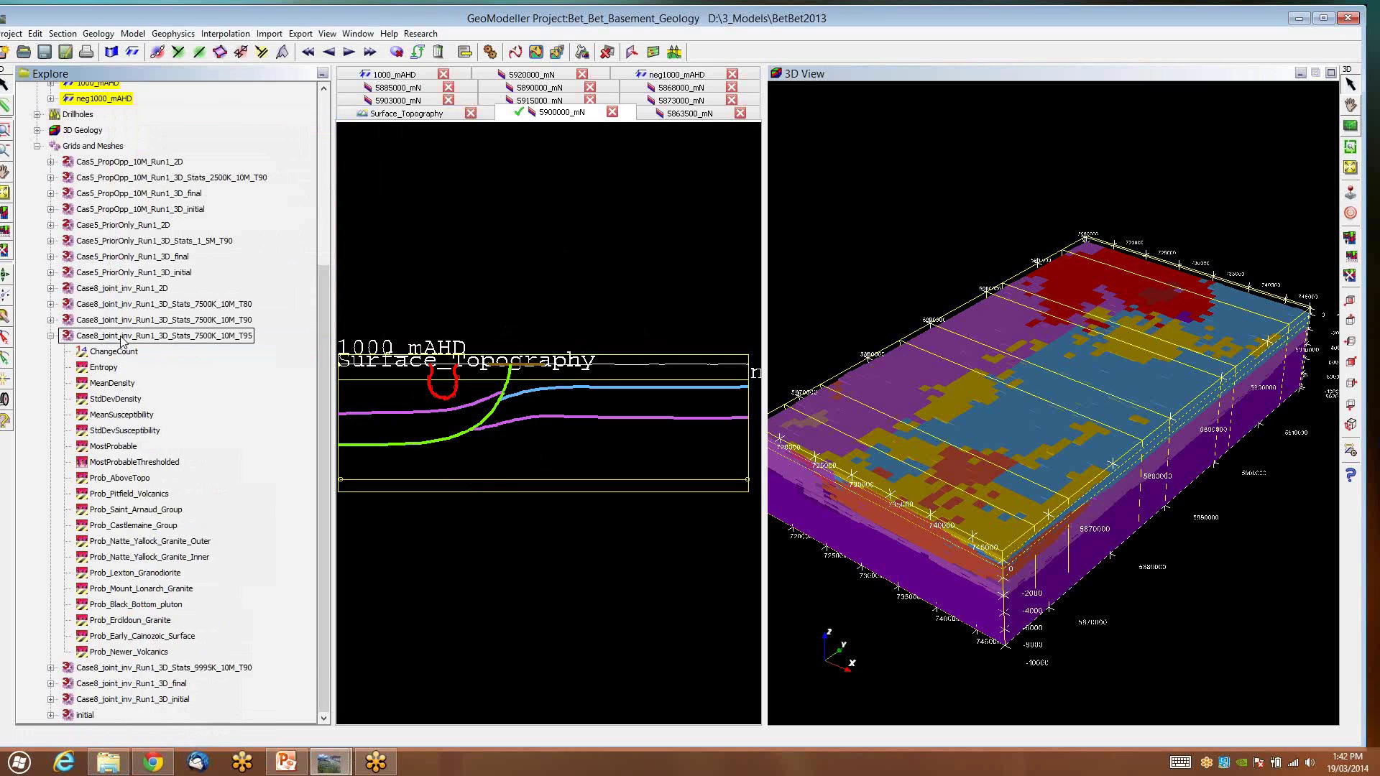
{"action": "right_click", "coordinate": [122, 340]}
{"action": "left_click", "coordinate": [221, 491]}
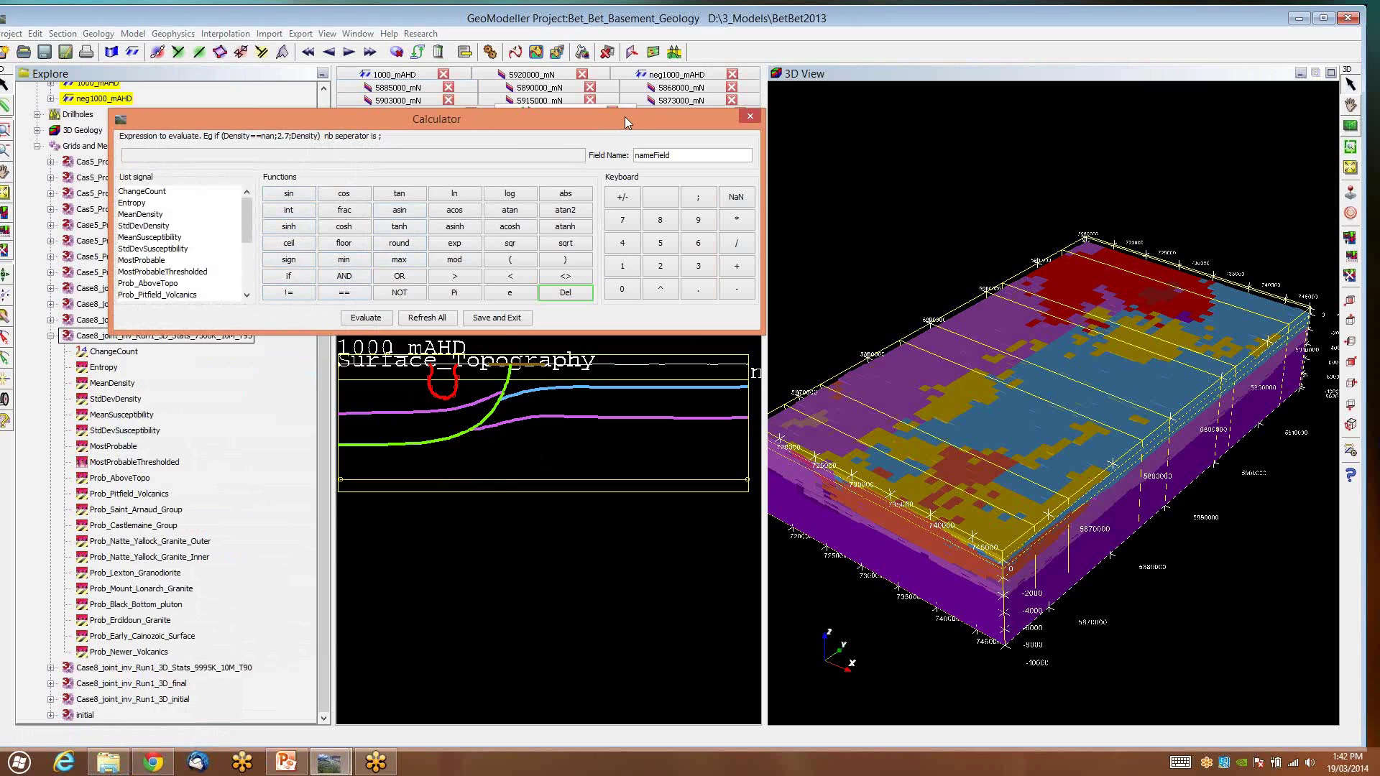
{"action": "left_click", "coordinate": [752, 116]}
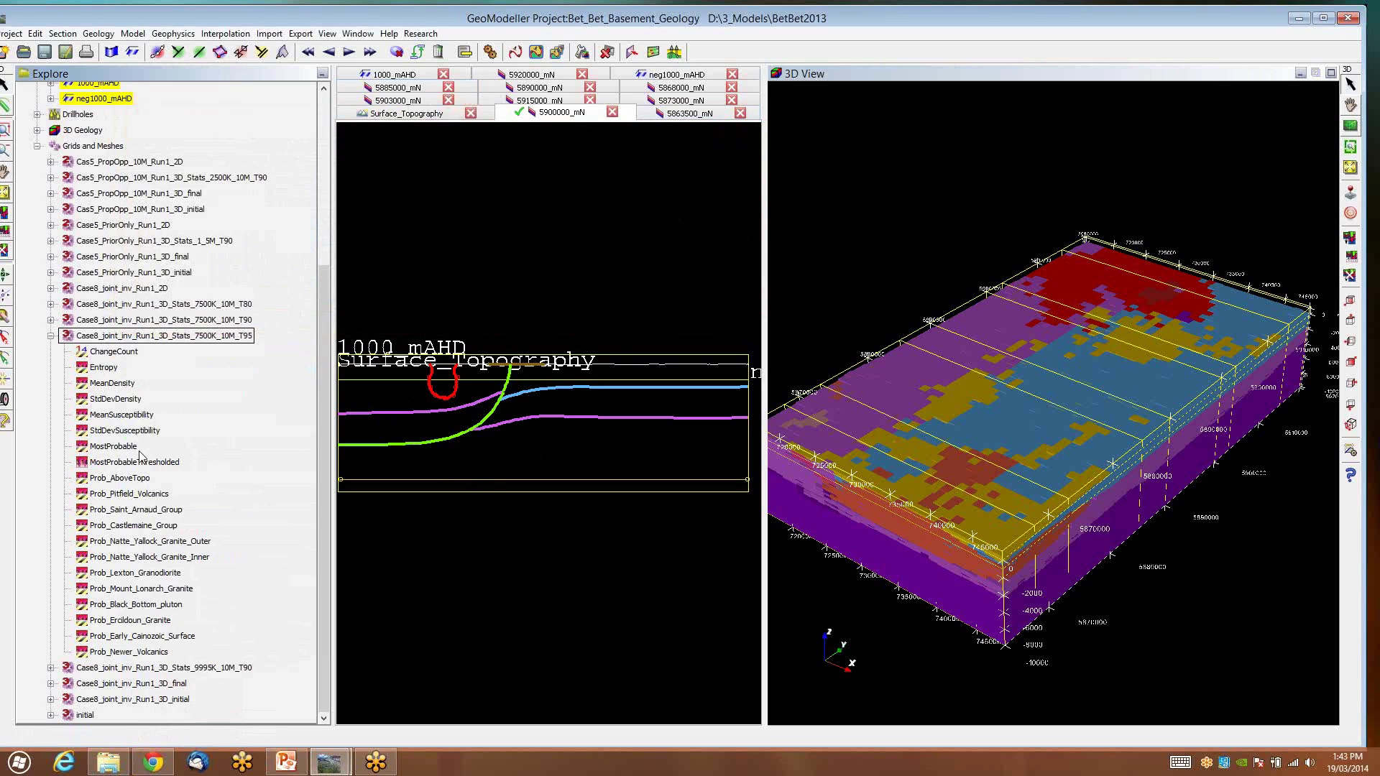
{"action": "left_click", "coordinate": [50, 336]}
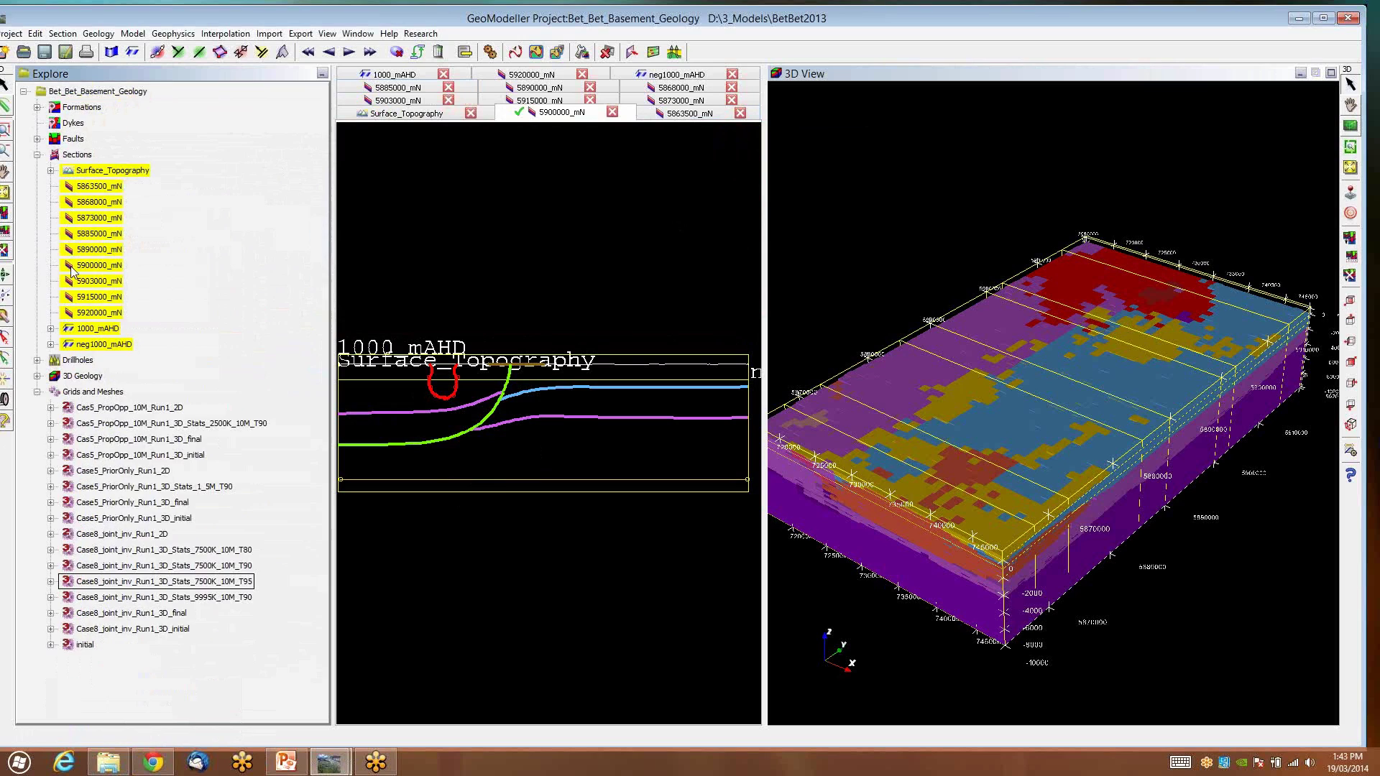
Step: Review the inversion movie settings for Case8_joint_inv Run1 on section 5890000_mN, with 6 frames per second and 1000 iterations per frame
{"action": "left_click", "coordinate": [173, 33]}
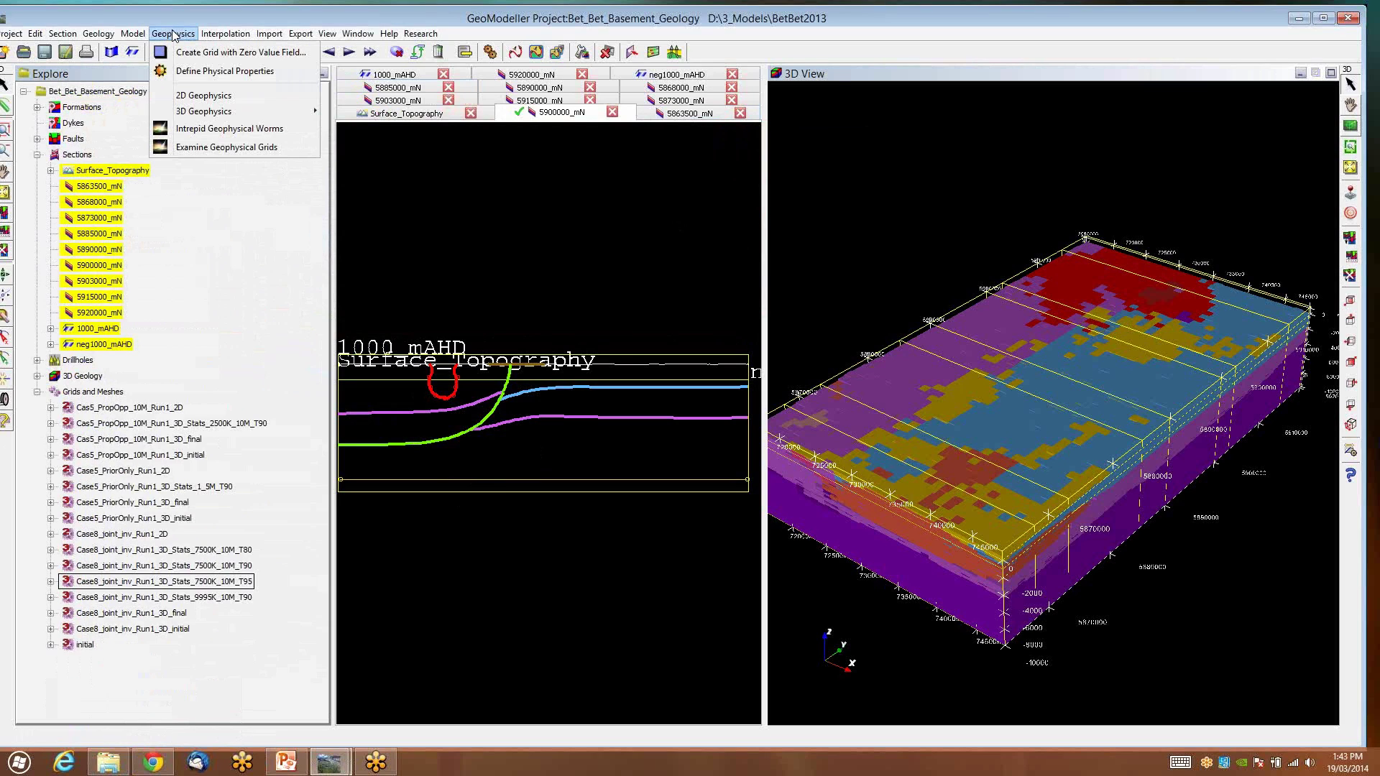
{"action": "mouse_move", "coordinate": [245, 113]}
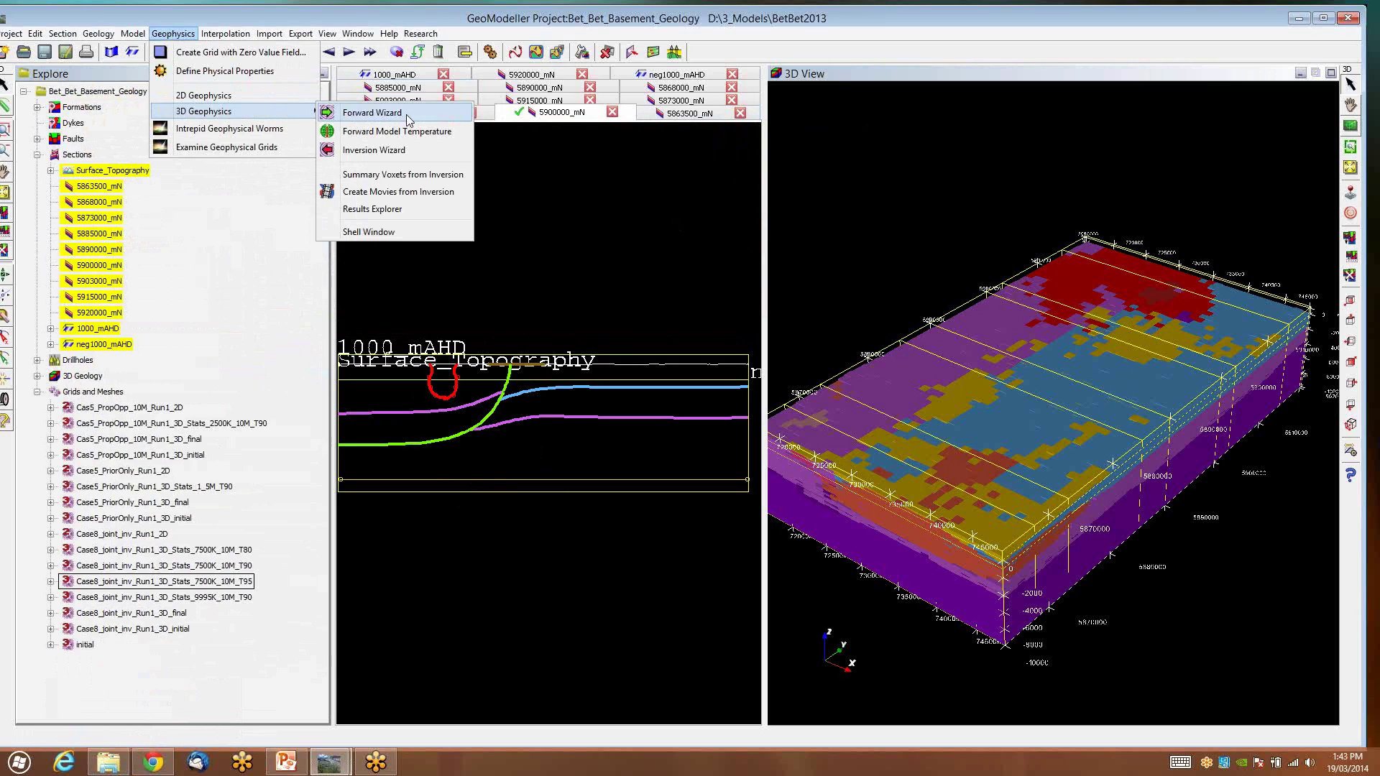
{"action": "left_click", "coordinate": [444, 195]}
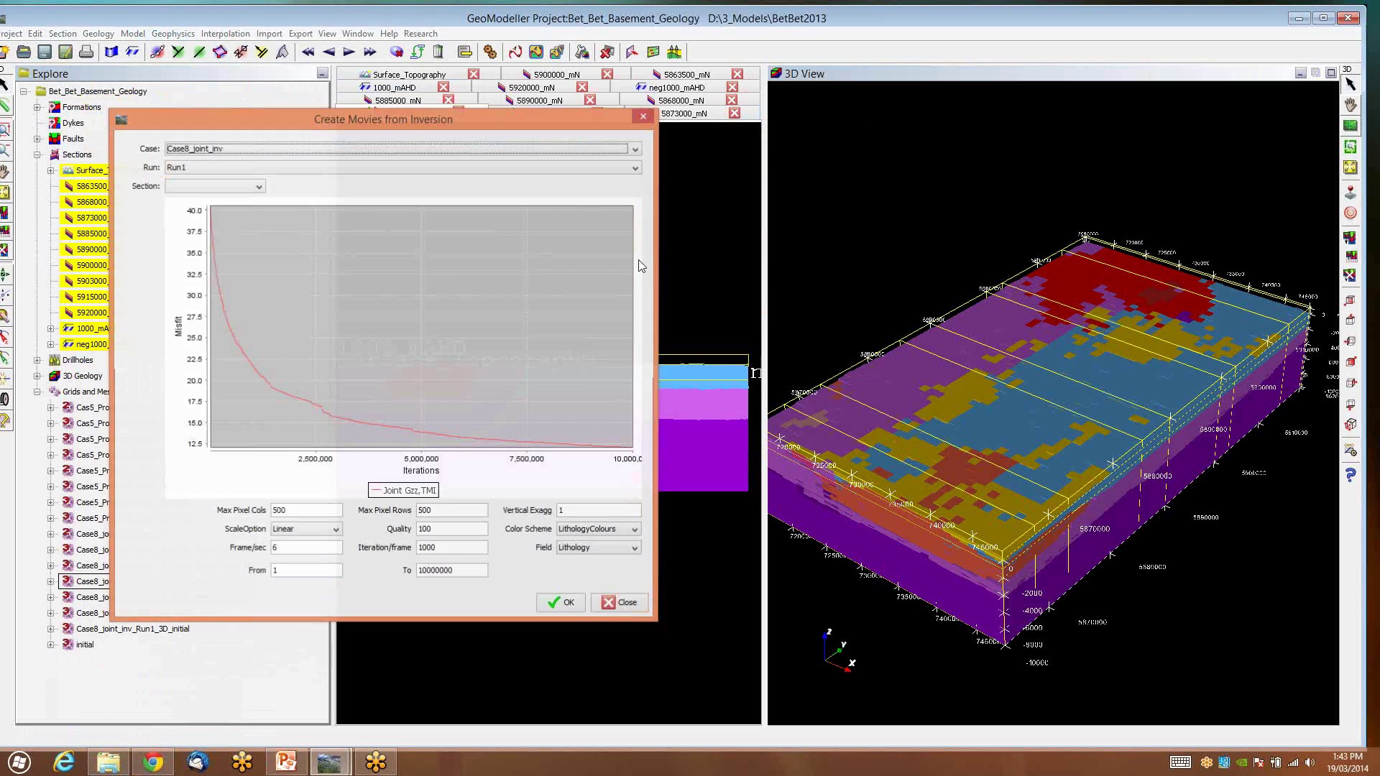
{"action": "left_click", "coordinate": [260, 188]}
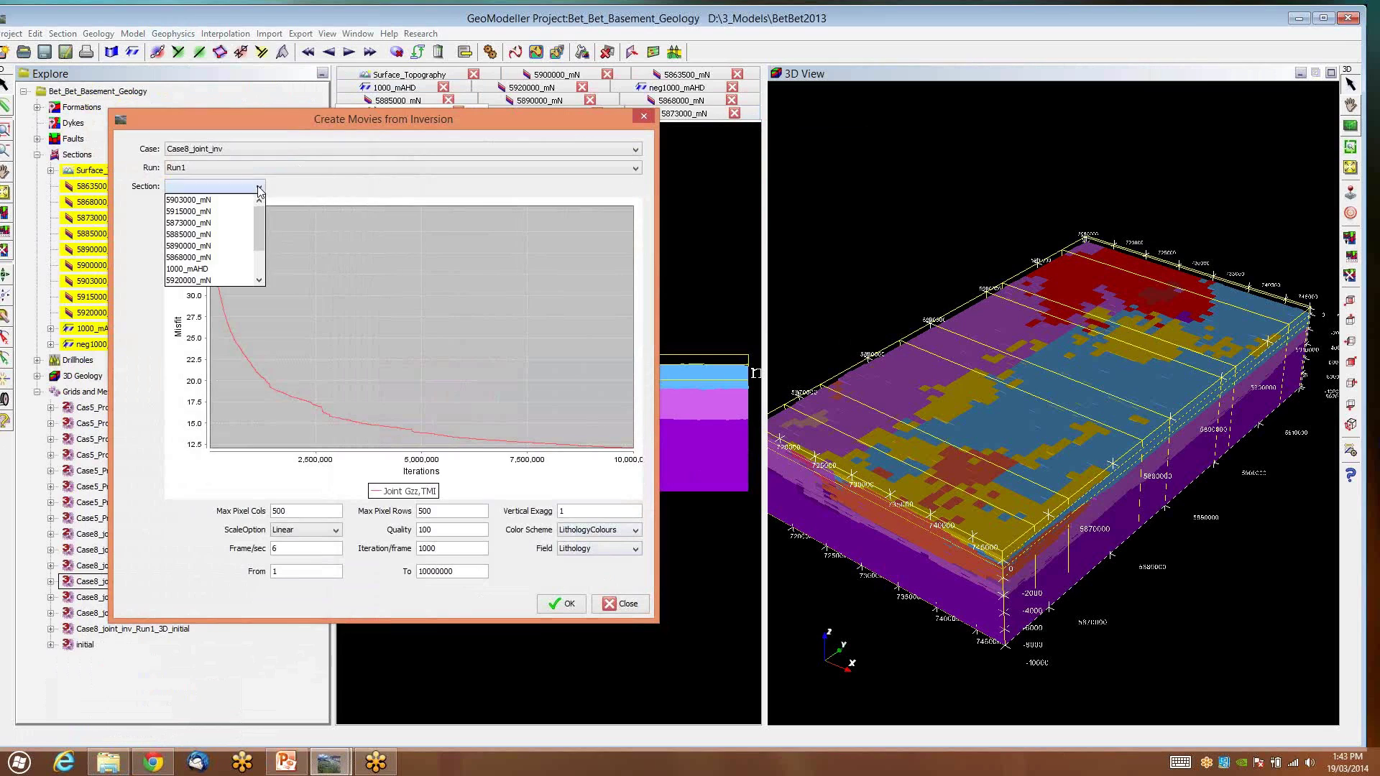
{"action": "left_click", "coordinate": [209, 246]}
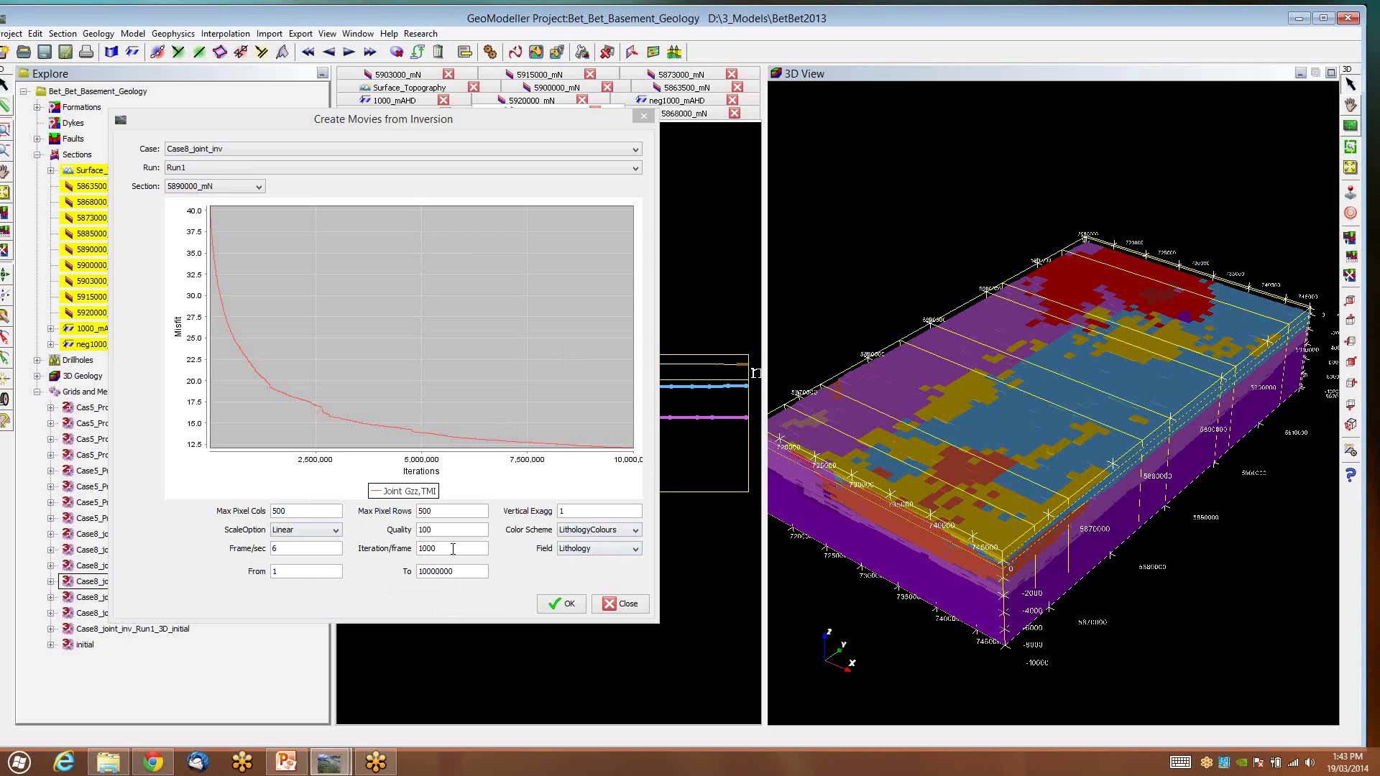
{"action": "left_click", "coordinate": [453, 549]}
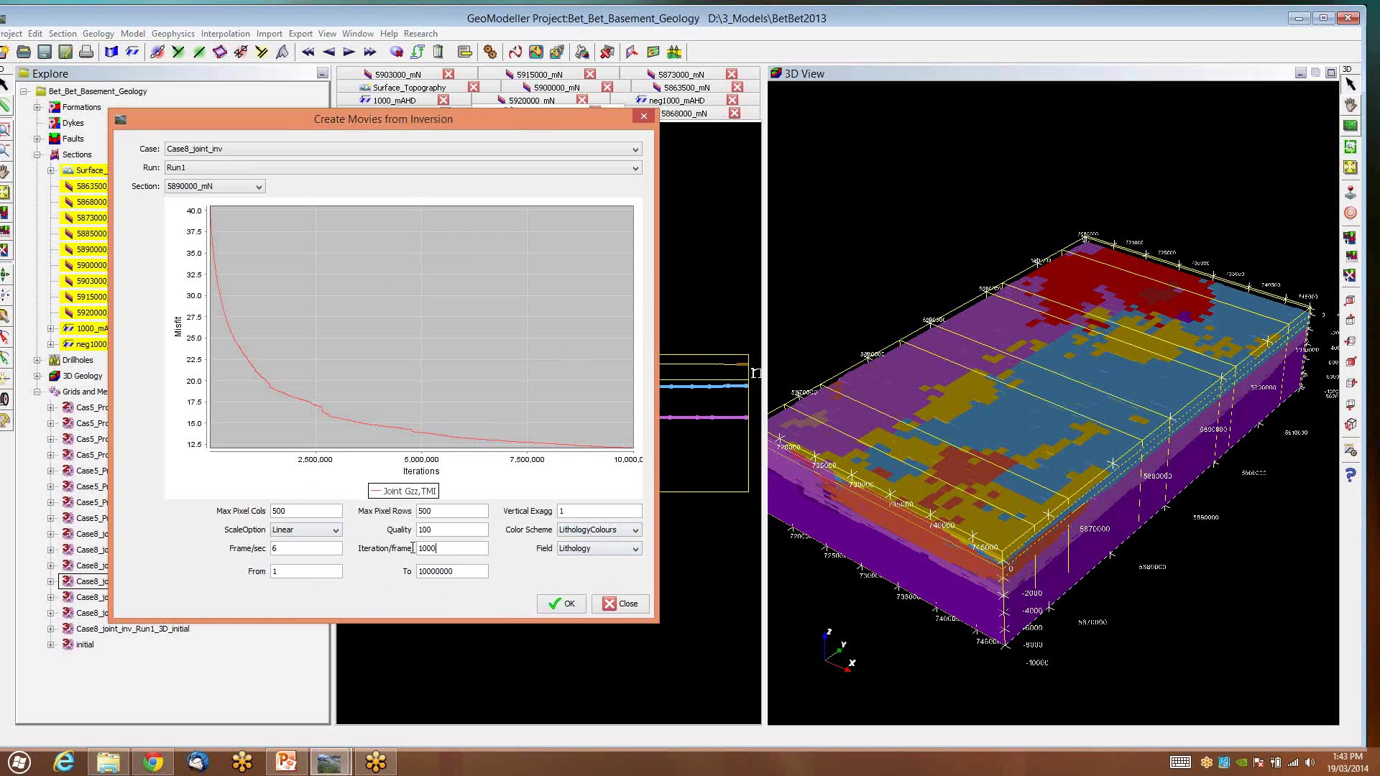
{"action": "left_click", "coordinate": [275, 546]}
{"action": "type", "text": "6"}
{"action": "left_click", "coordinate": [458, 549]}
{"action": "left_click", "coordinate": [644, 117]}
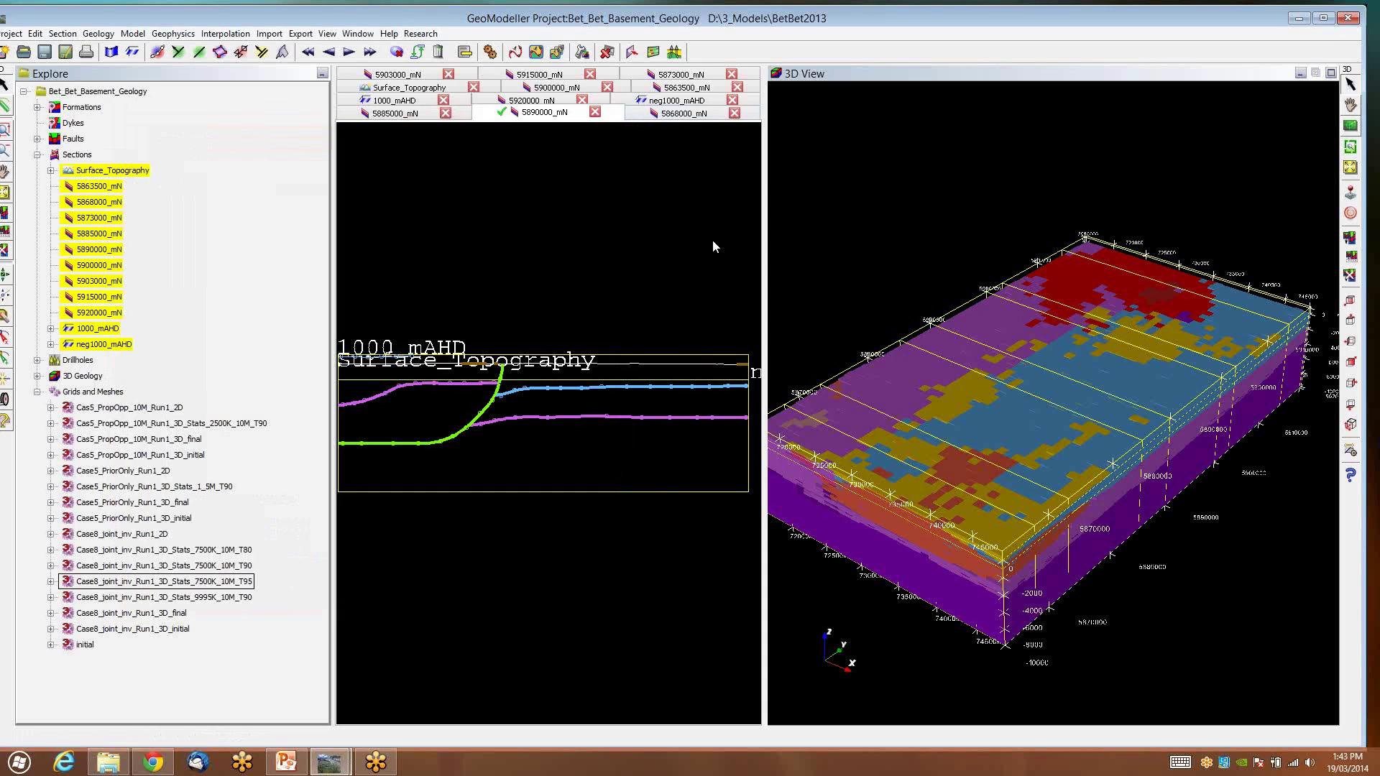
Step: In the 3D geophysics results explorer, review the common parameters of Case8_joint_inv, including the property laws of the Ercildoun_Granite formation
{"action": "left_click", "coordinate": [172, 36]}
{"action": "mouse_move", "coordinate": [234, 115]}
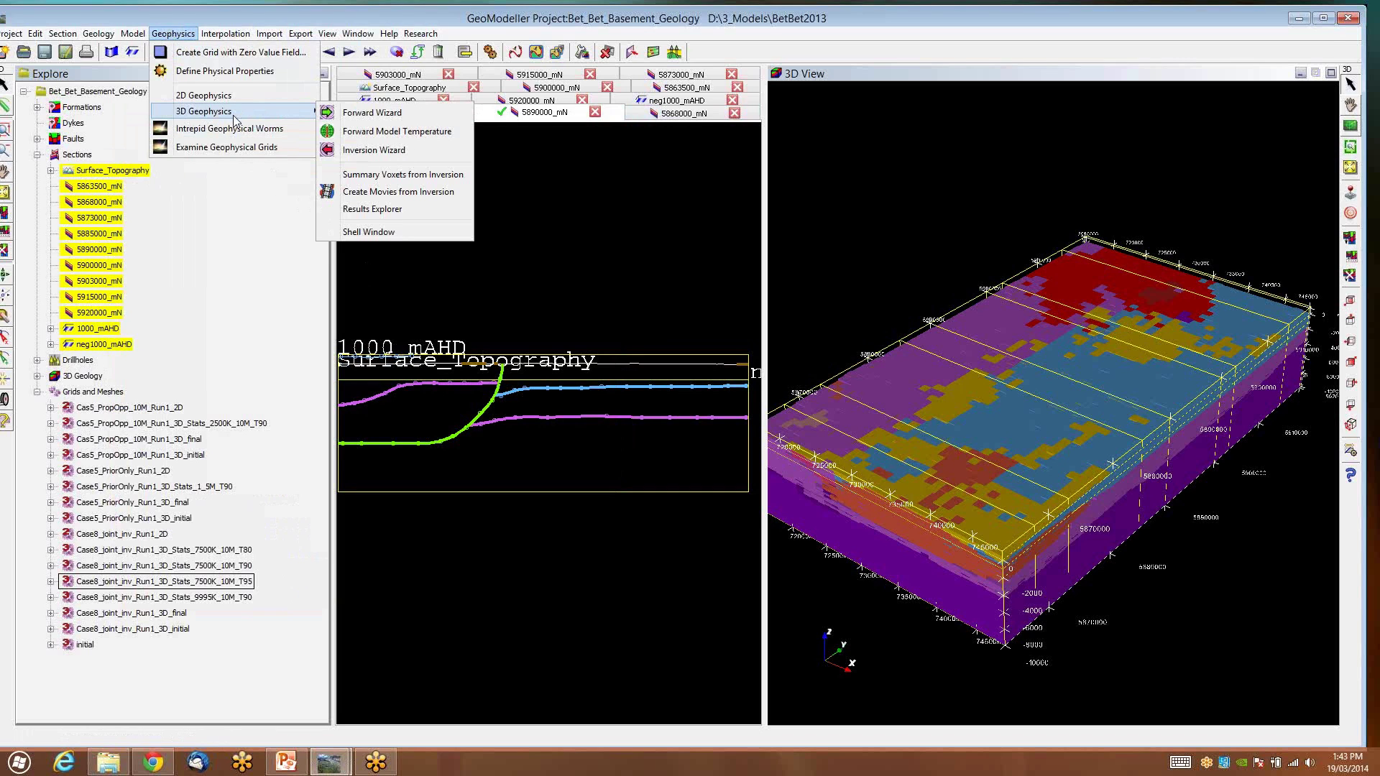
{"action": "mouse_move", "coordinate": [345, 765]}
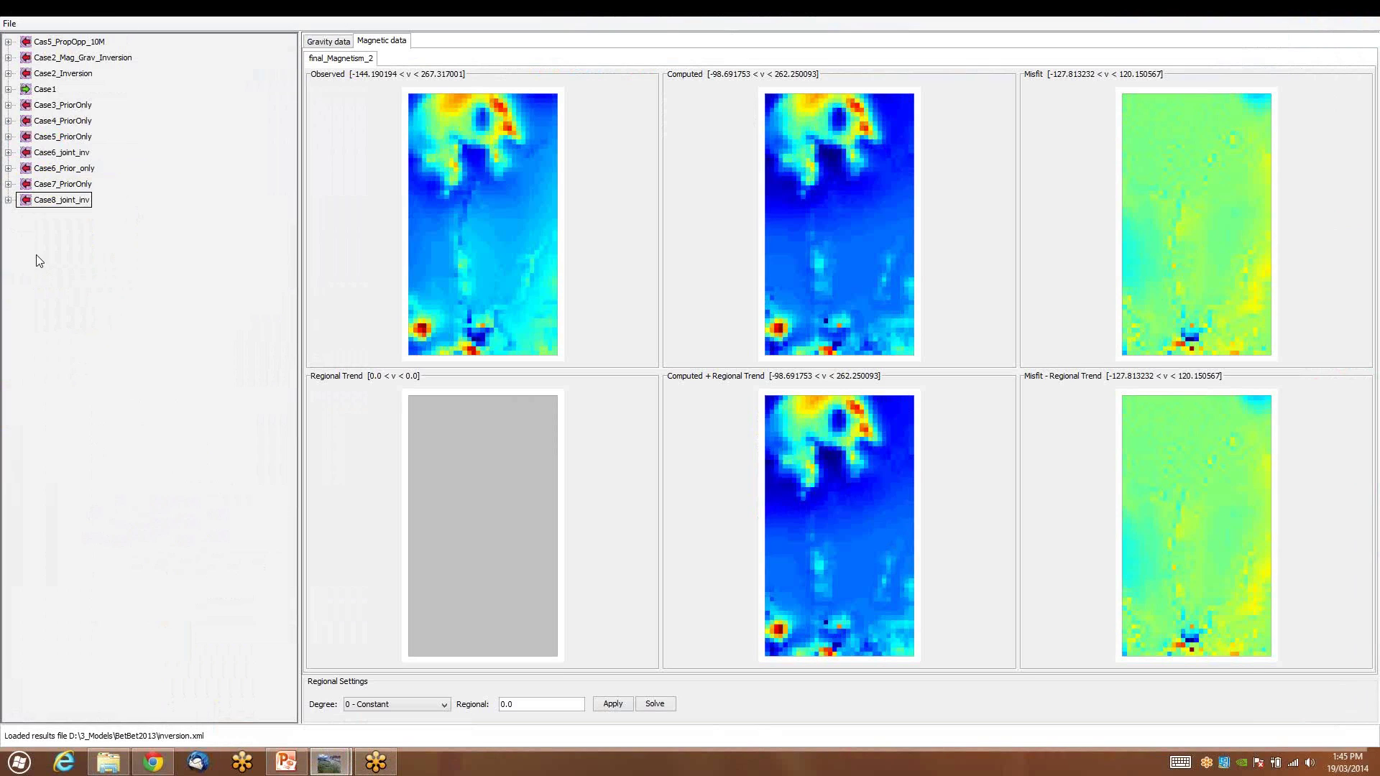
{"action": "left_click", "coordinate": [8, 200]}
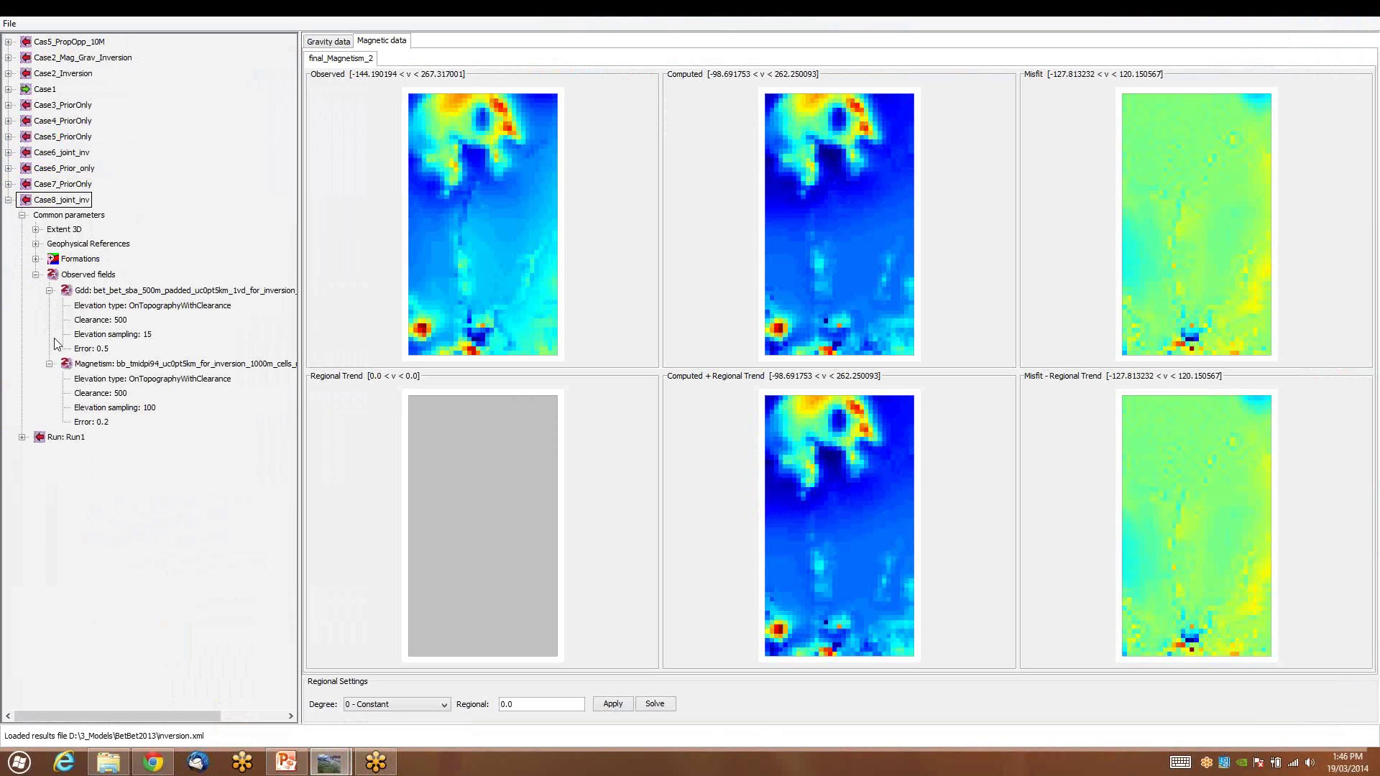
{"action": "left_click", "coordinate": [35, 260]}
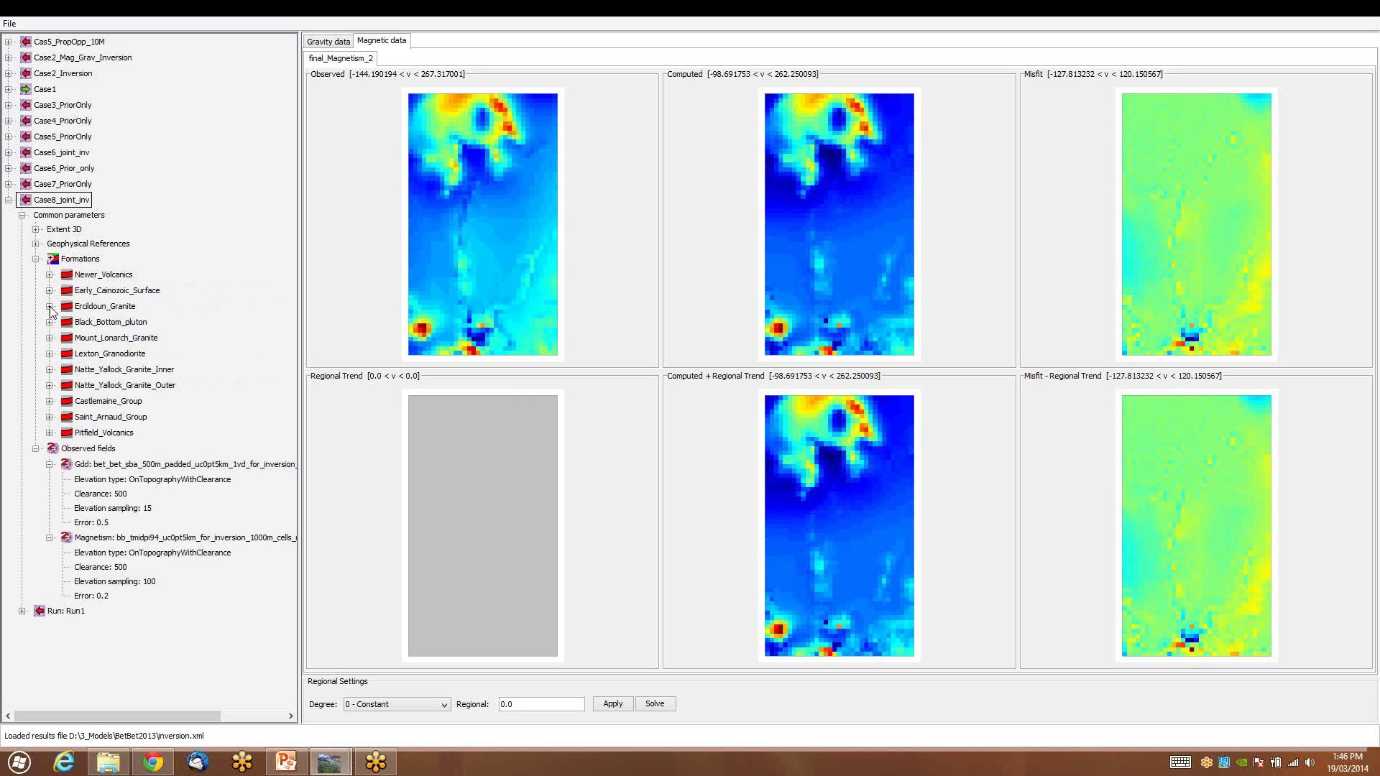
{"action": "left_click", "coordinate": [49, 306]}
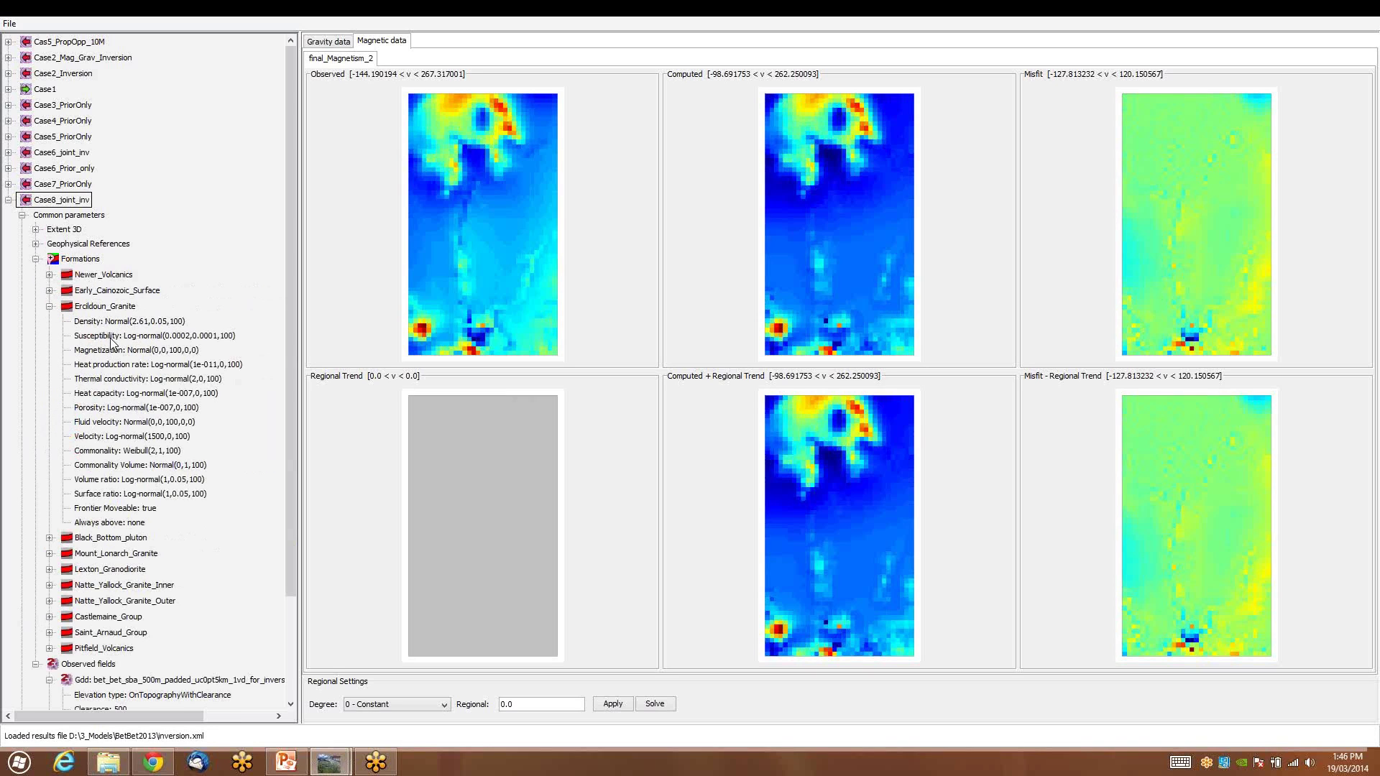
{"action": "left_click", "coordinate": [50, 307]}
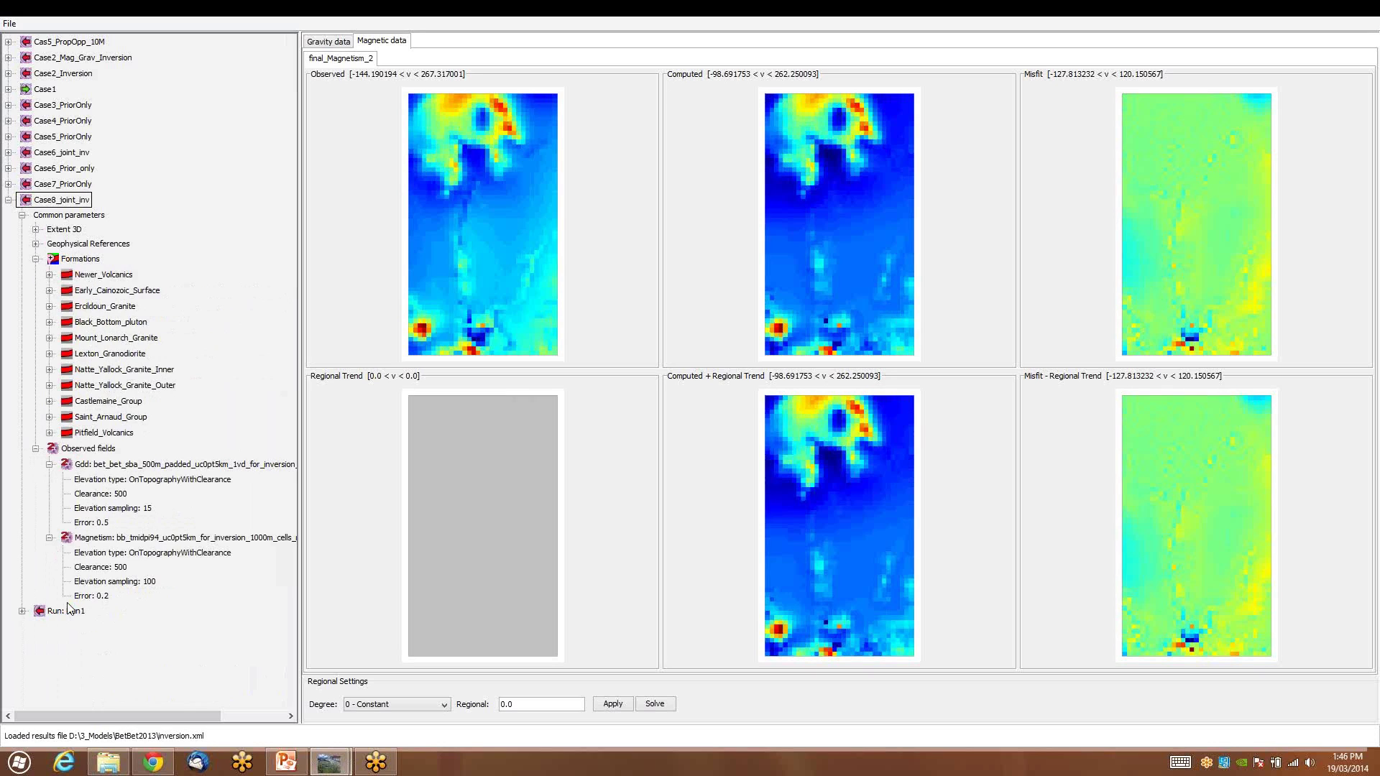
Step: Review the initial settings, inversion control and advanced parameters of Run1 under Case8_joint_inv, and collapse the case
{"action": "left_click", "coordinate": [22, 612]}
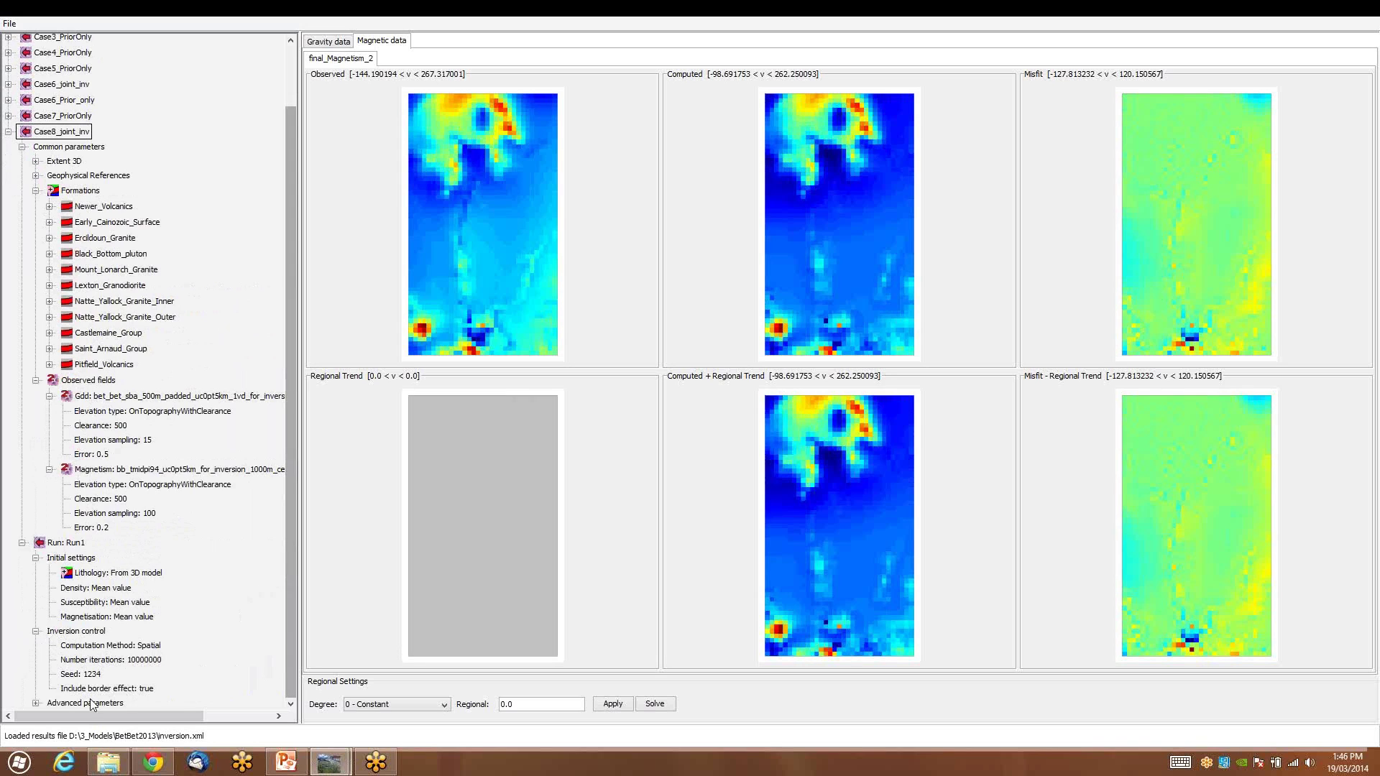
{"action": "left_click", "coordinate": [35, 703]}
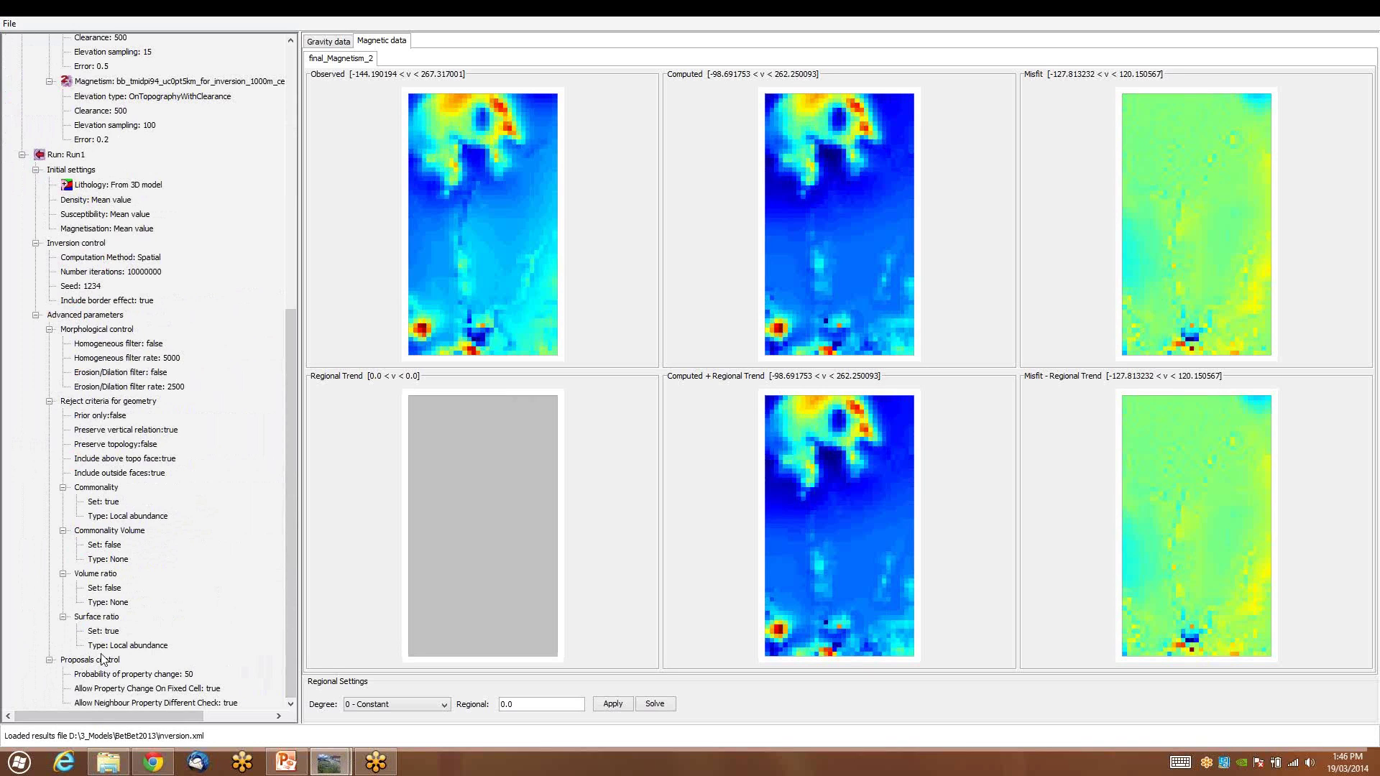
{"action": "left_click", "coordinate": [50, 660]}
{"action": "scroll", "coordinate": [36, 367], "scroll_direction": "up", "scroll_amount": 7}
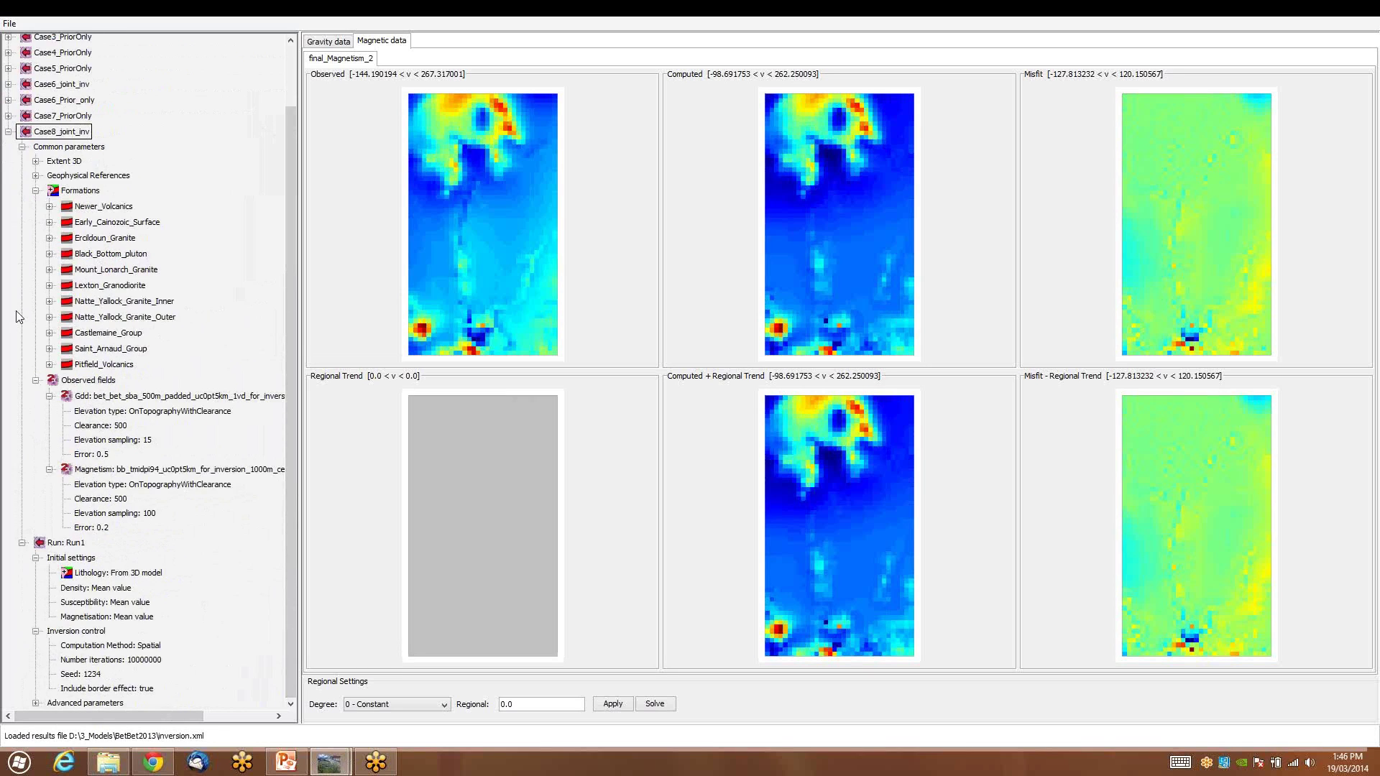
{"action": "left_click", "coordinate": [9, 135]}
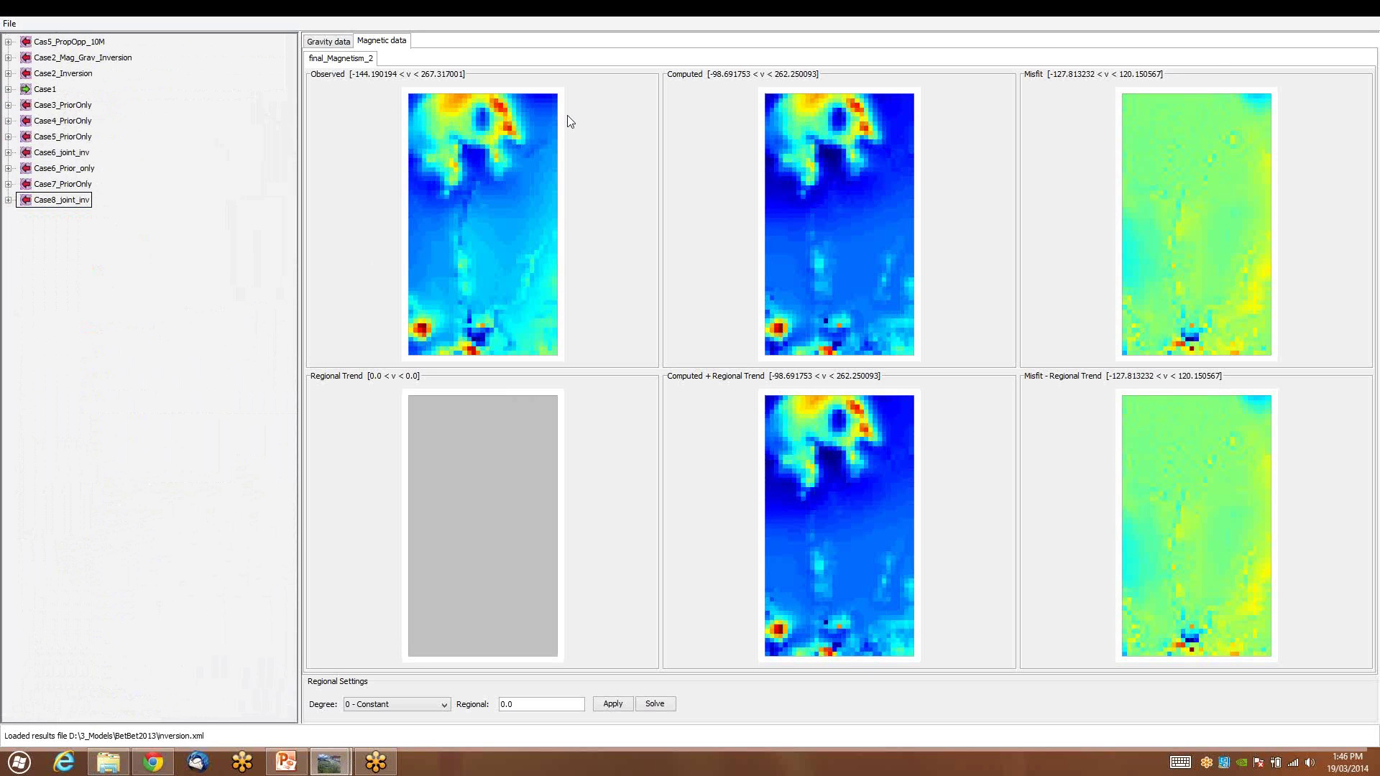
Step: Back in the project, review the surface shell export for MostProbable in Case8_joint_inv_Run1_3D_Stats_9995K_10M_T90 with Voxel tops (CSV file) output, and close it without exporting
{"action": "left_click", "coordinate": [1320, 11]}
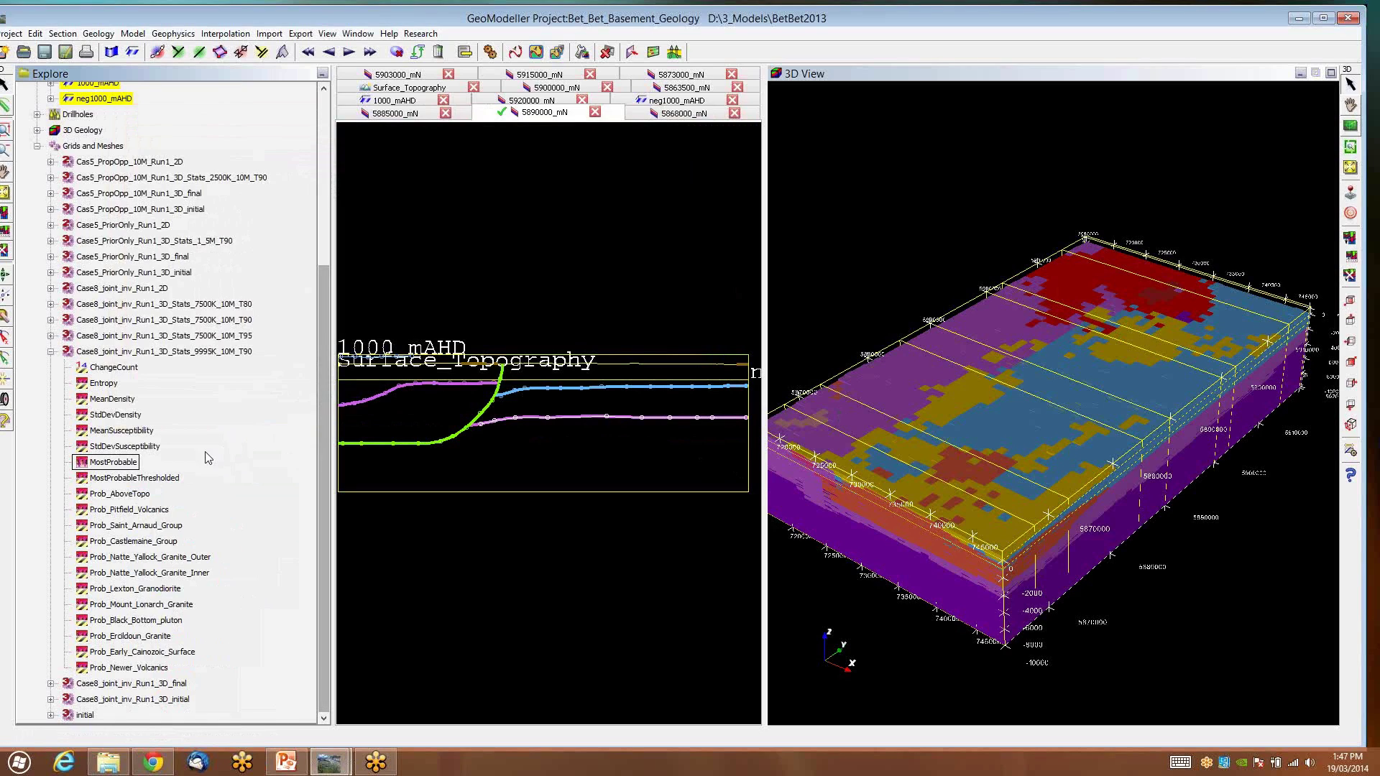
{"action": "right_click", "coordinate": [131, 465]}
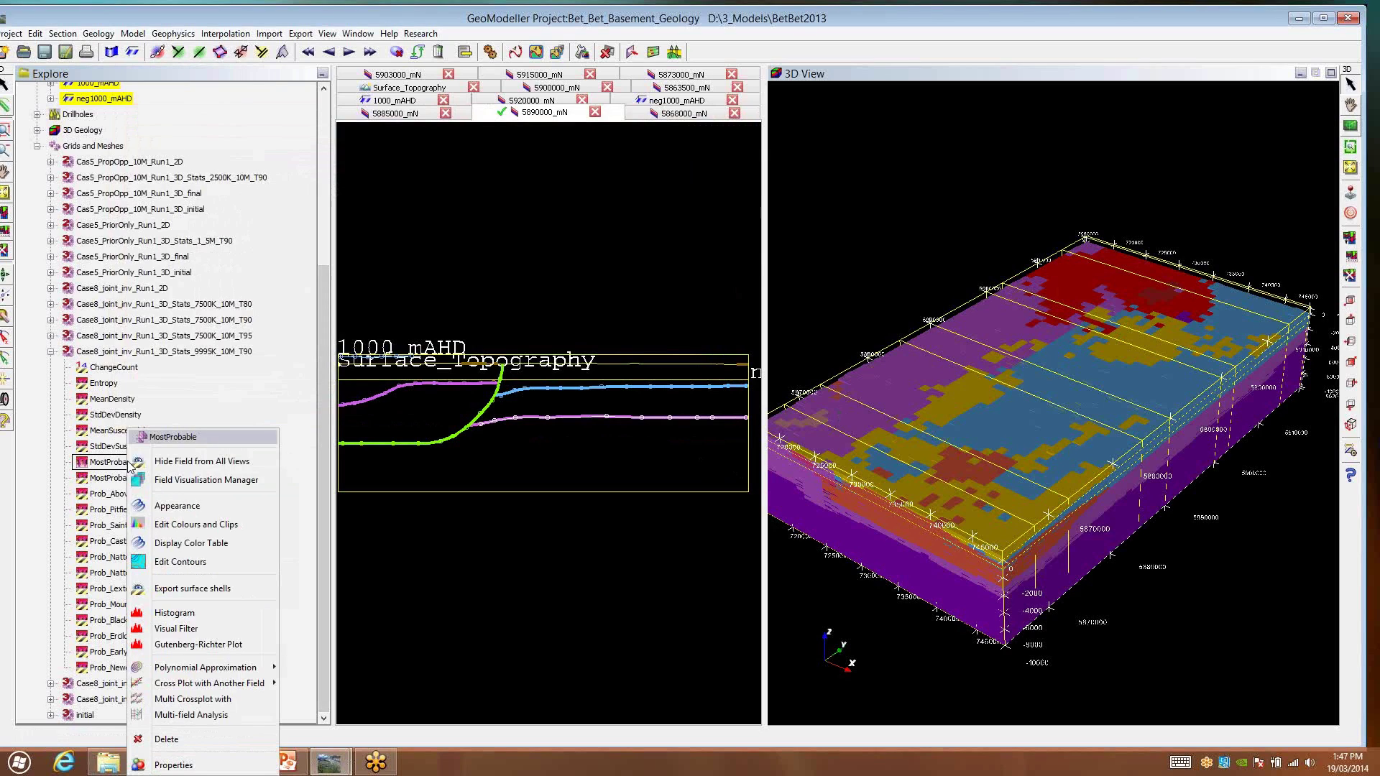
{"action": "left_click", "coordinate": [193, 588]}
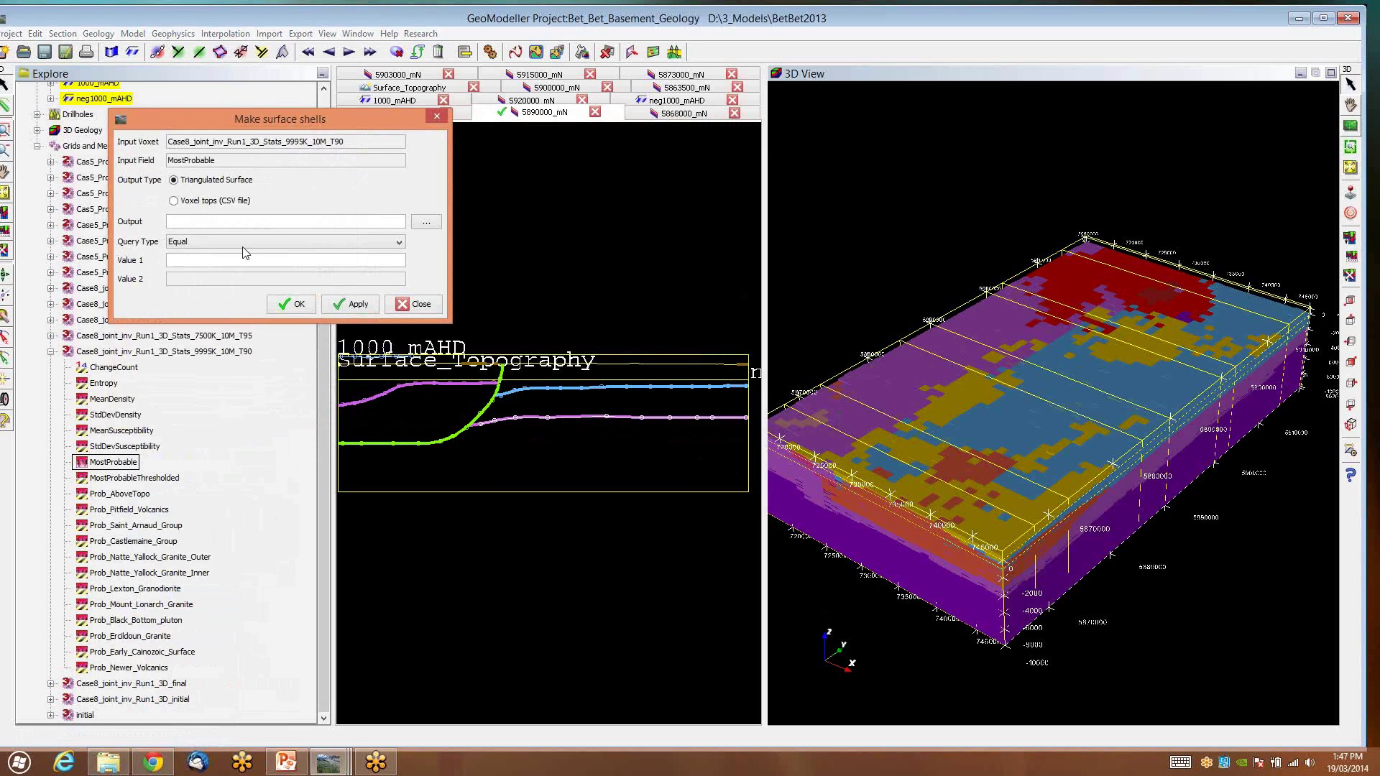
{"action": "left_click", "coordinate": [175, 204]}
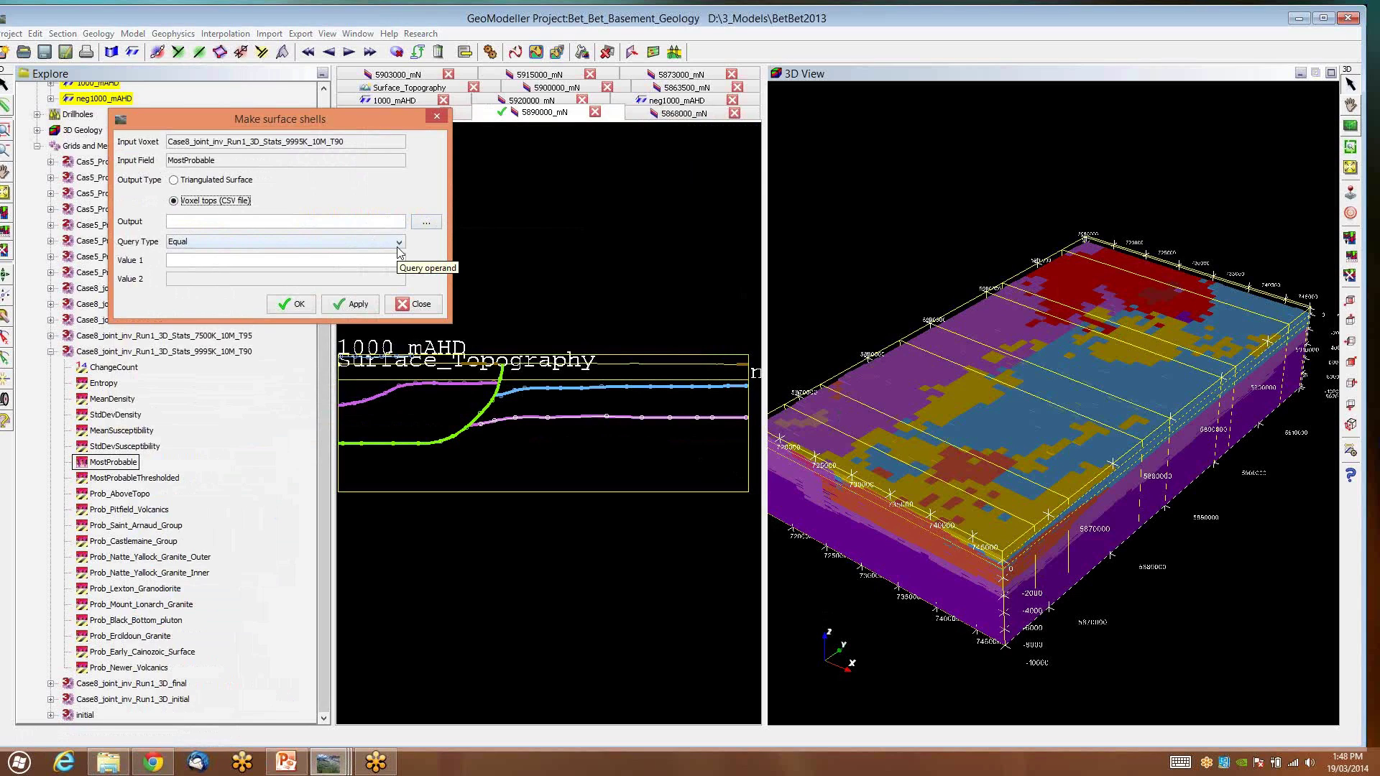
{"action": "left_click", "coordinate": [436, 117]}
Step: Tidy the project tree by collapsing the Case8_joint_inv_Run1_3D_Stats_9995K_10M_T90 mesh and the Sections group
{"action": "left_click_drag", "start_coordinate": [906, 441], "coordinate": [985, 446]}
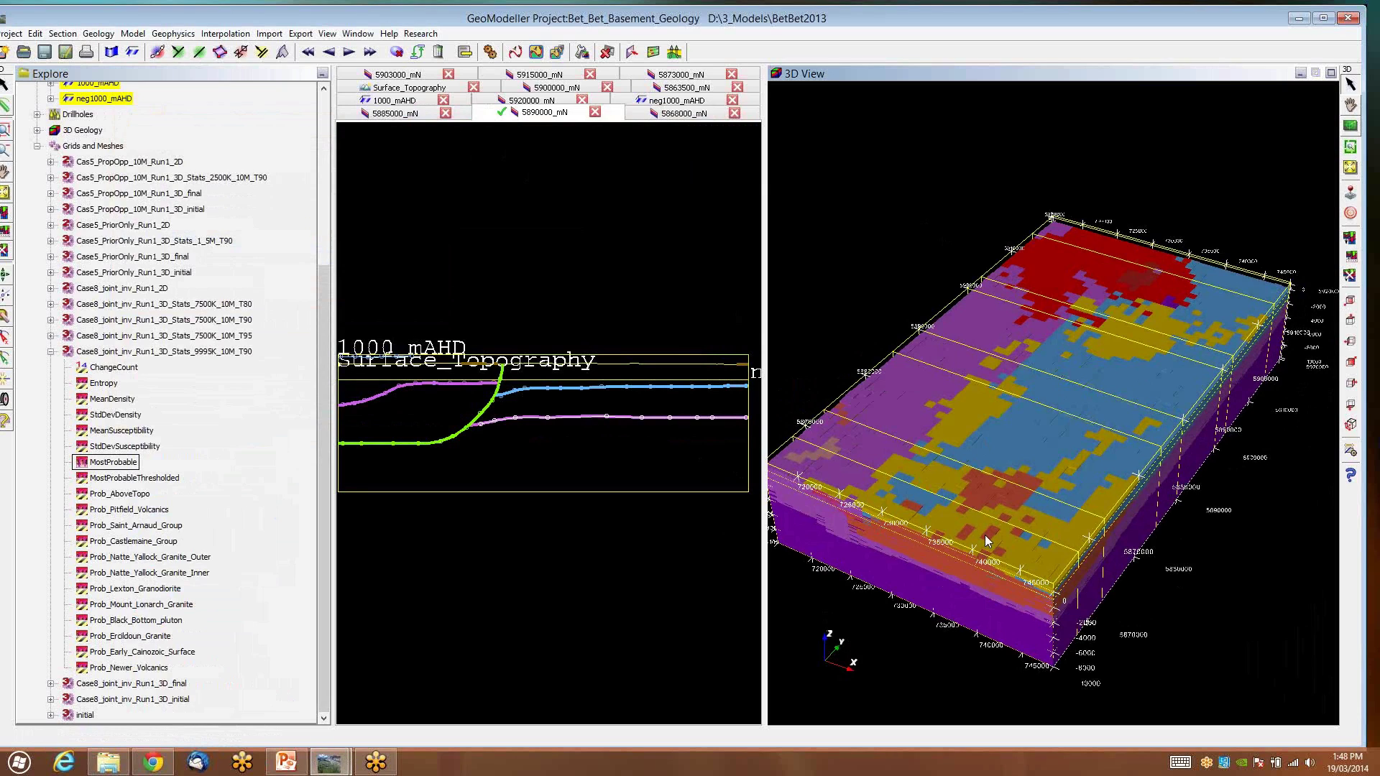
{"action": "left_click", "coordinate": [50, 352]}
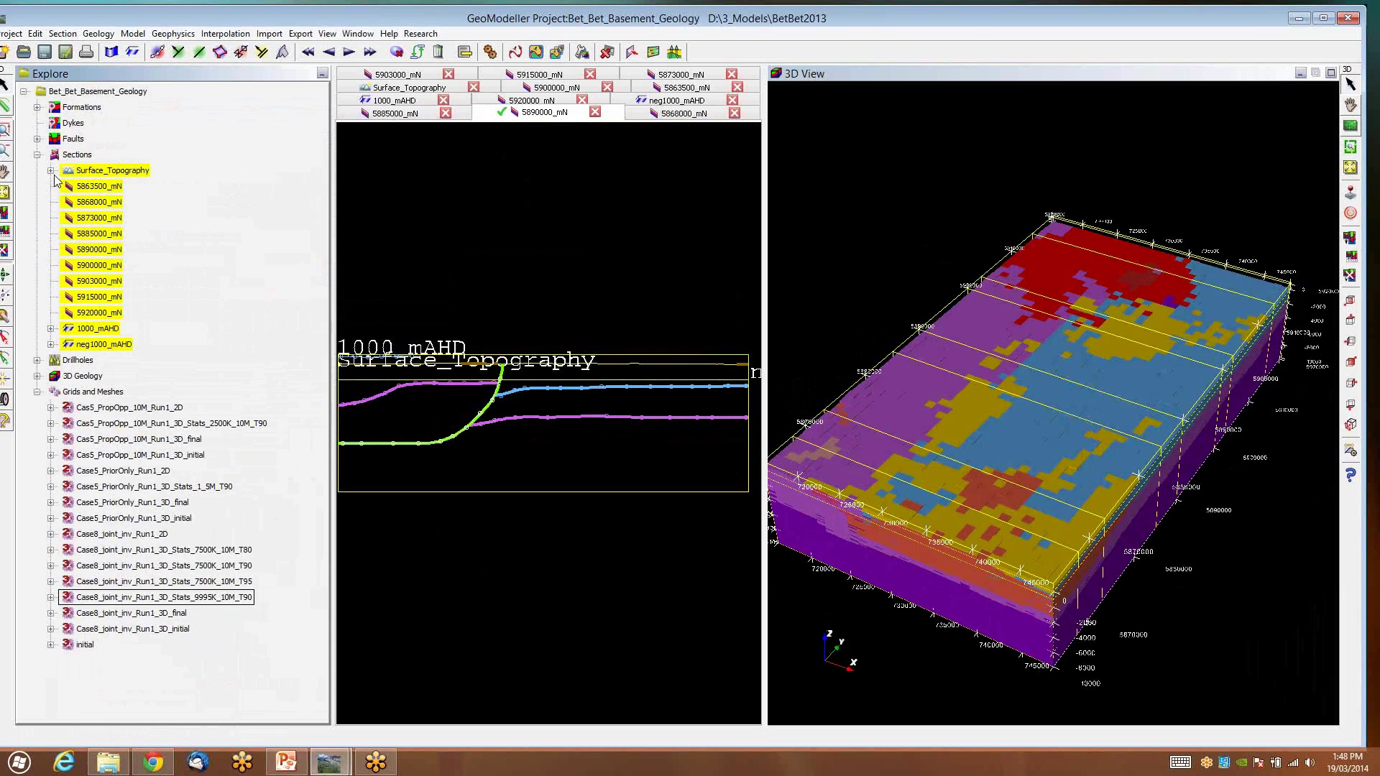
{"action": "left_click", "coordinate": [37, 155]}
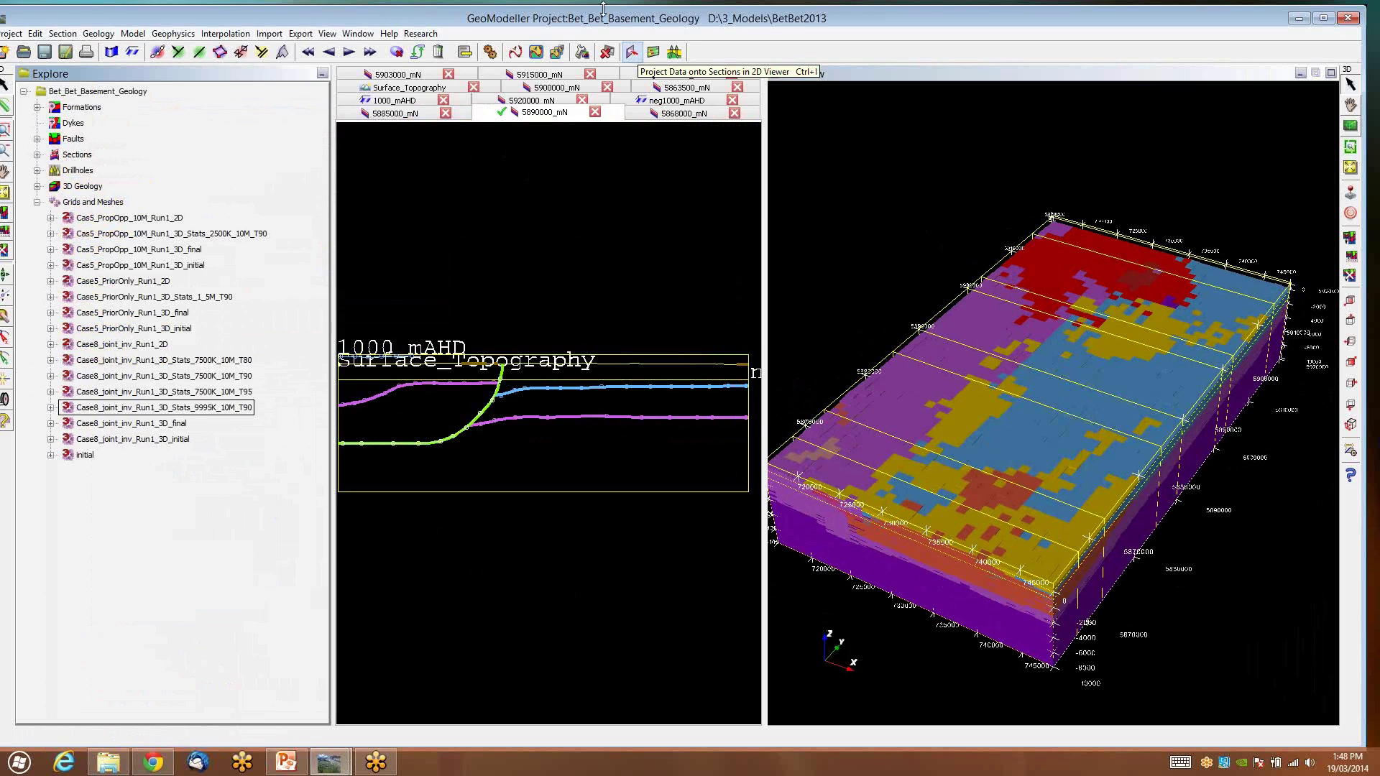
{"action": "left_click_drag", "start_coordinate": [653, 19], "coordinate": [664, 31]}
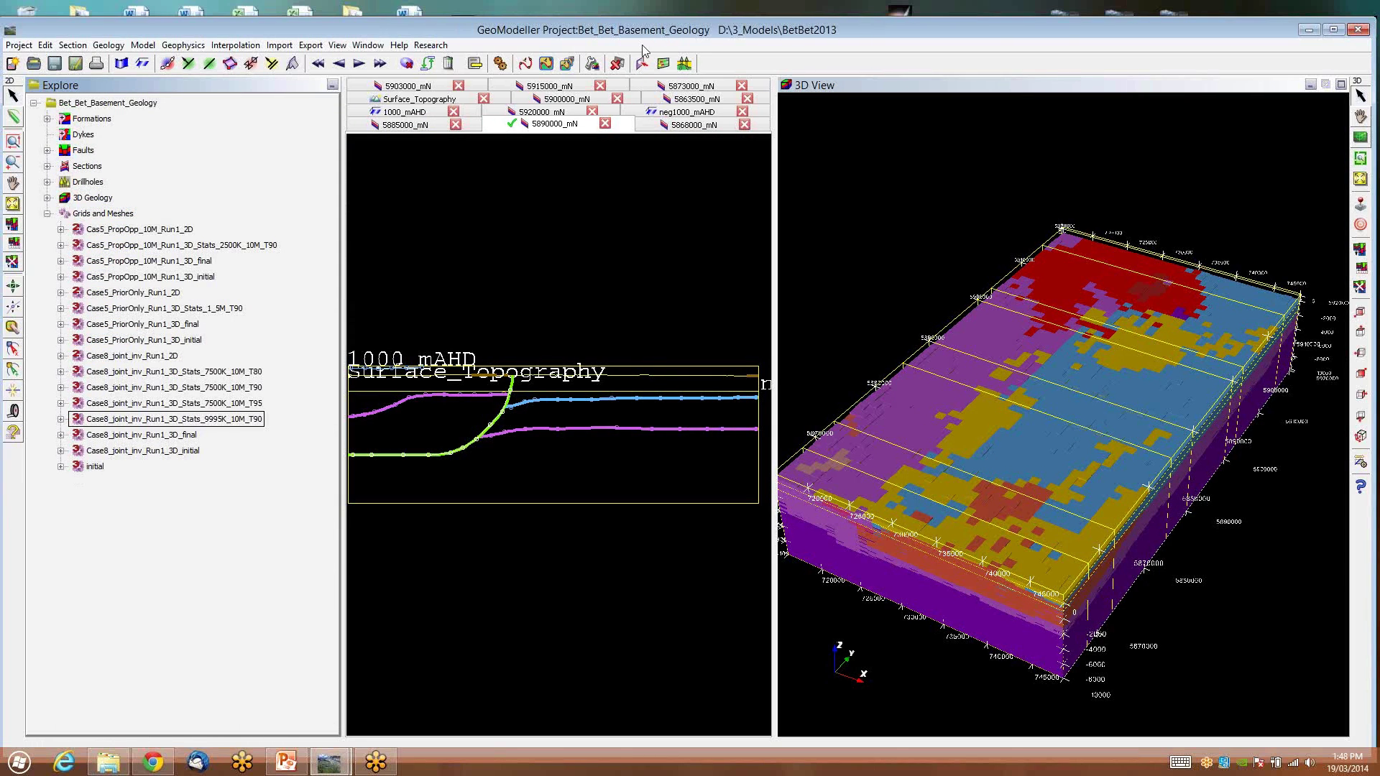
Step: Switch to the PowerPoint webinar presentation and view the Results analysis slide and the Acknowledgments slide
{"action": "left_click", "coordinate": [287, 761]}
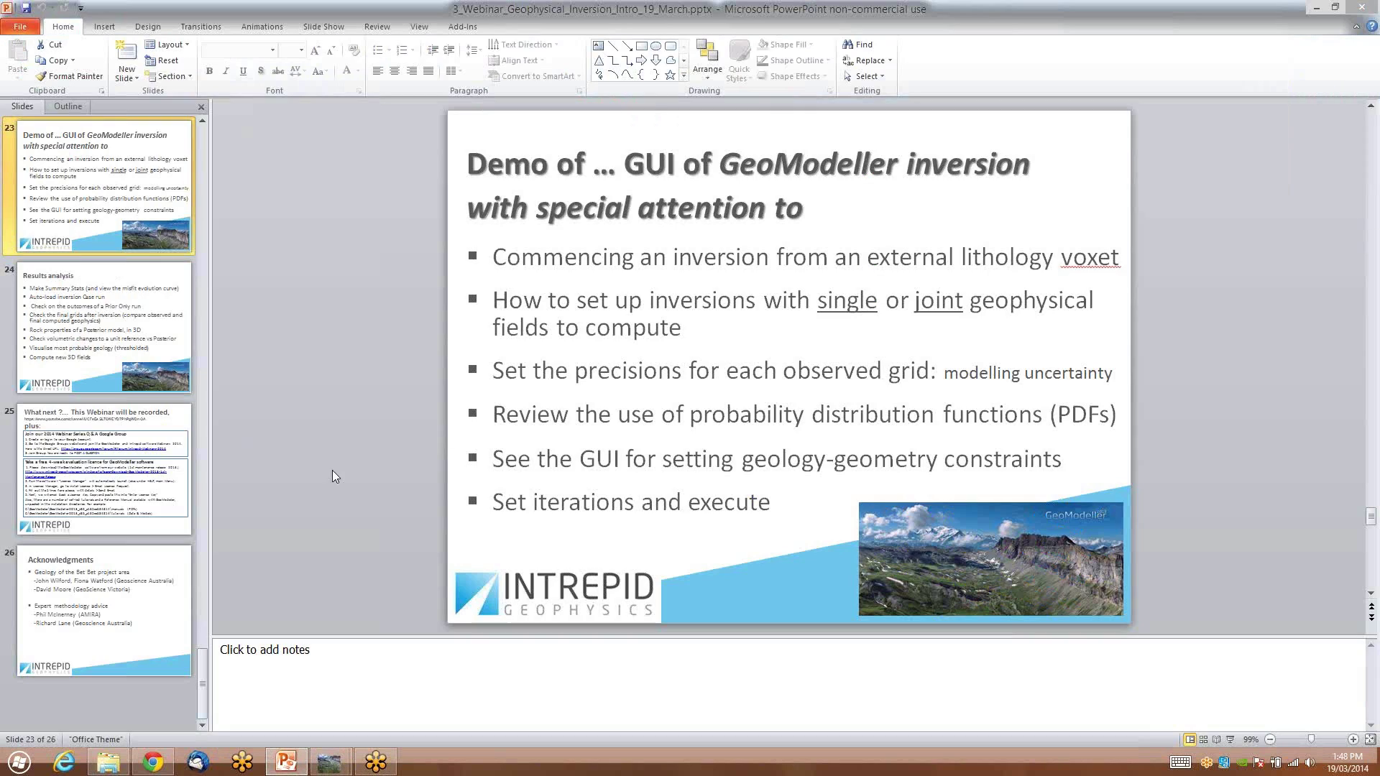
{"action": "left_click", "coordinate": [153, 327]}
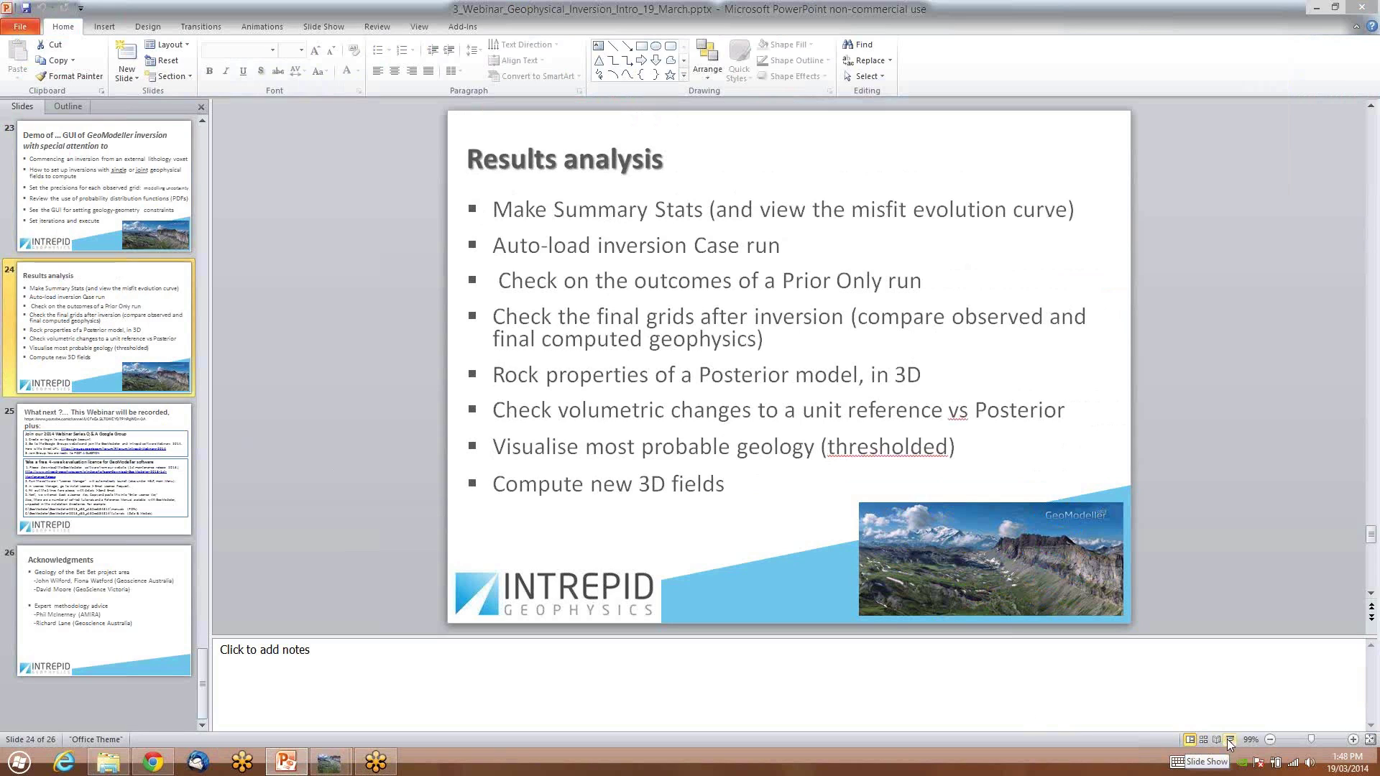
{"action": "left_click", "coordinate": [156, 630]}
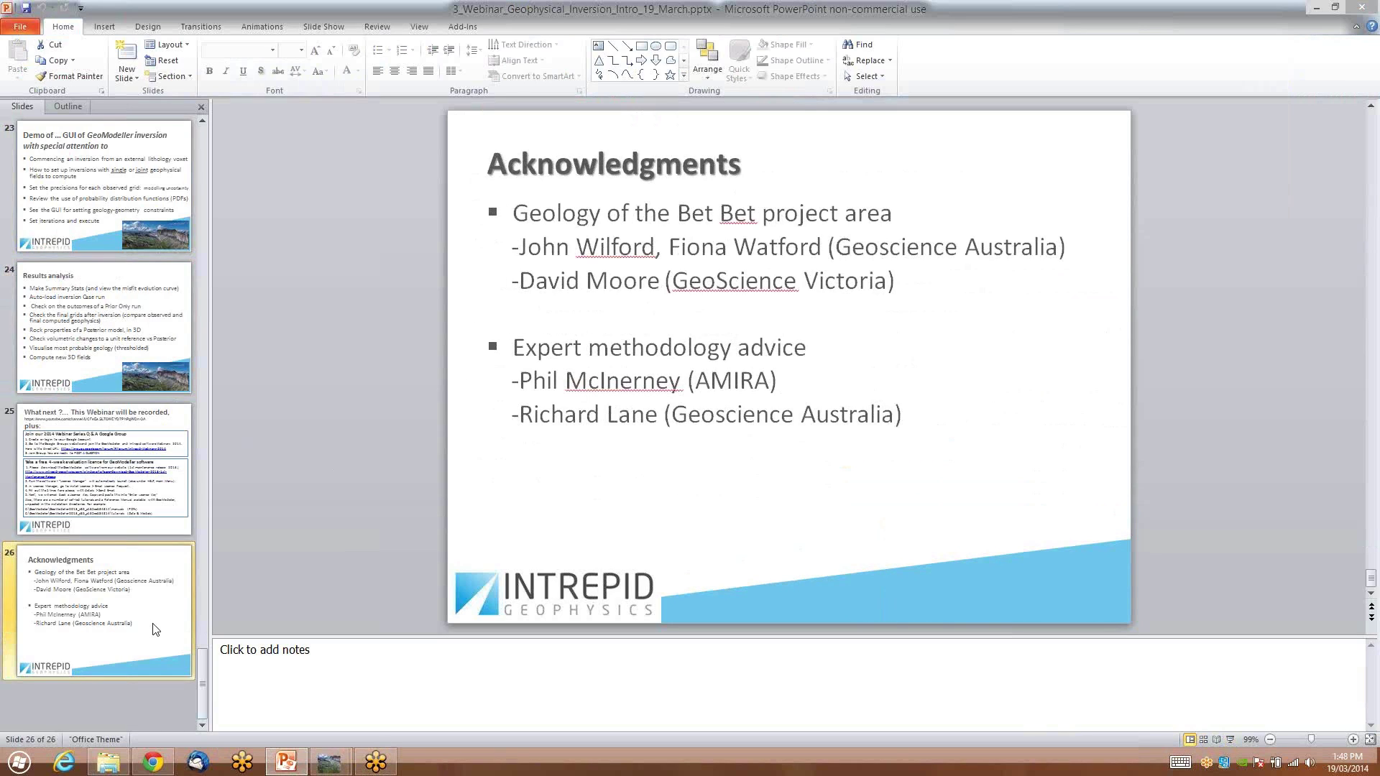